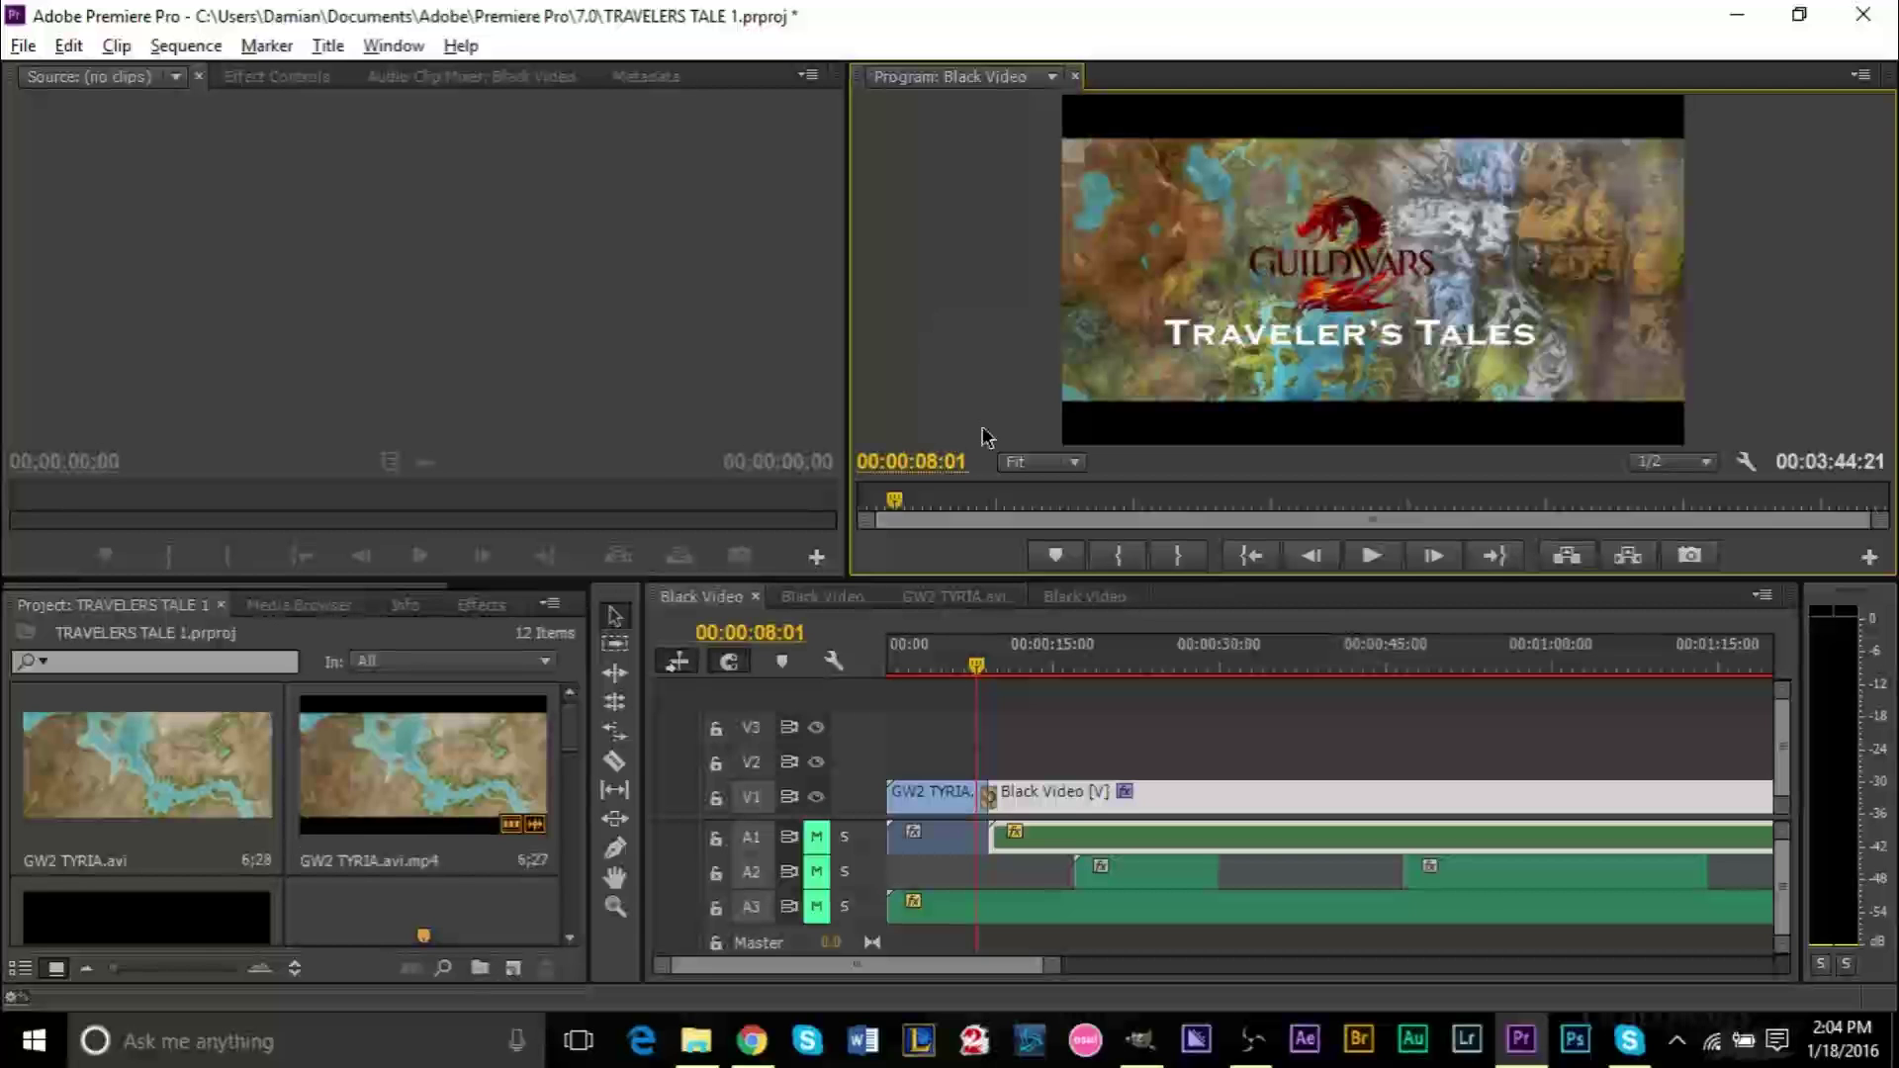
# - Play the Black Video sequence past the "Stopping the Corruption" title to preview its animation
pyautogui.press('space')
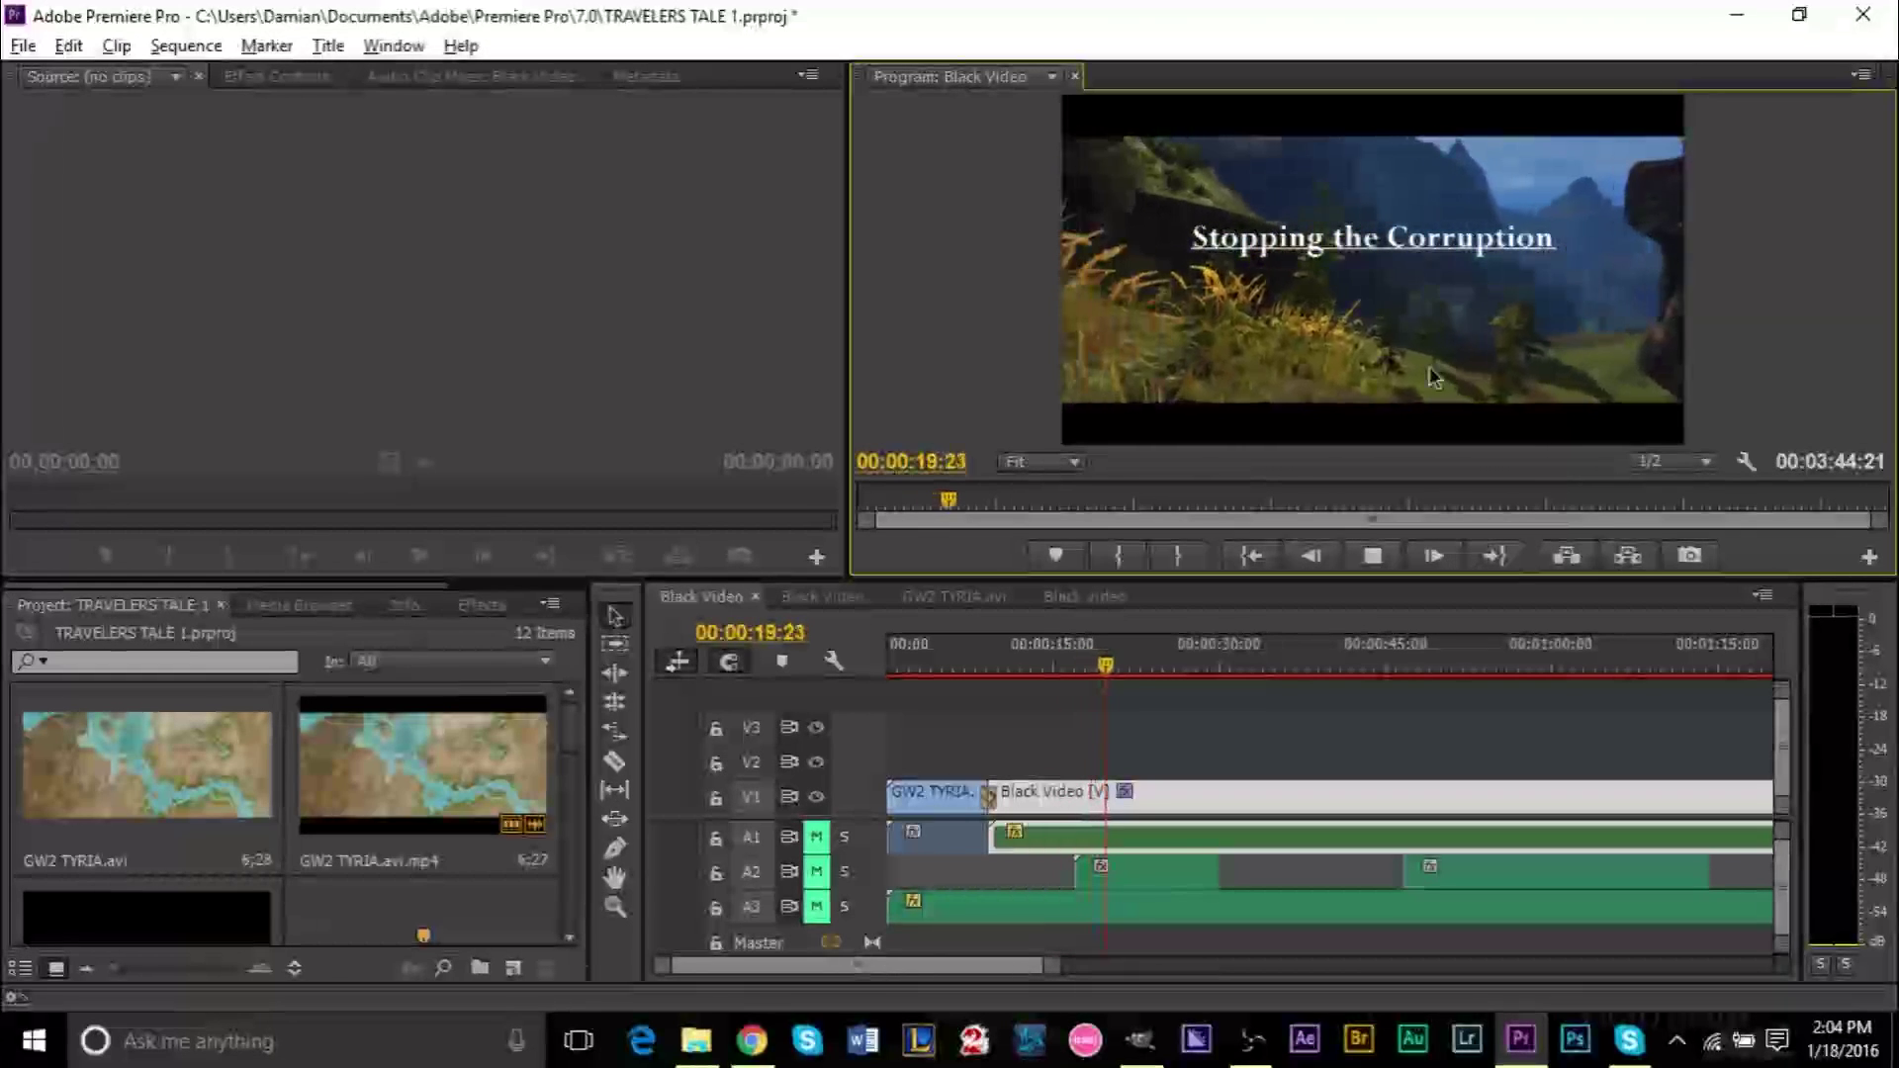
pyautogui.press('space')
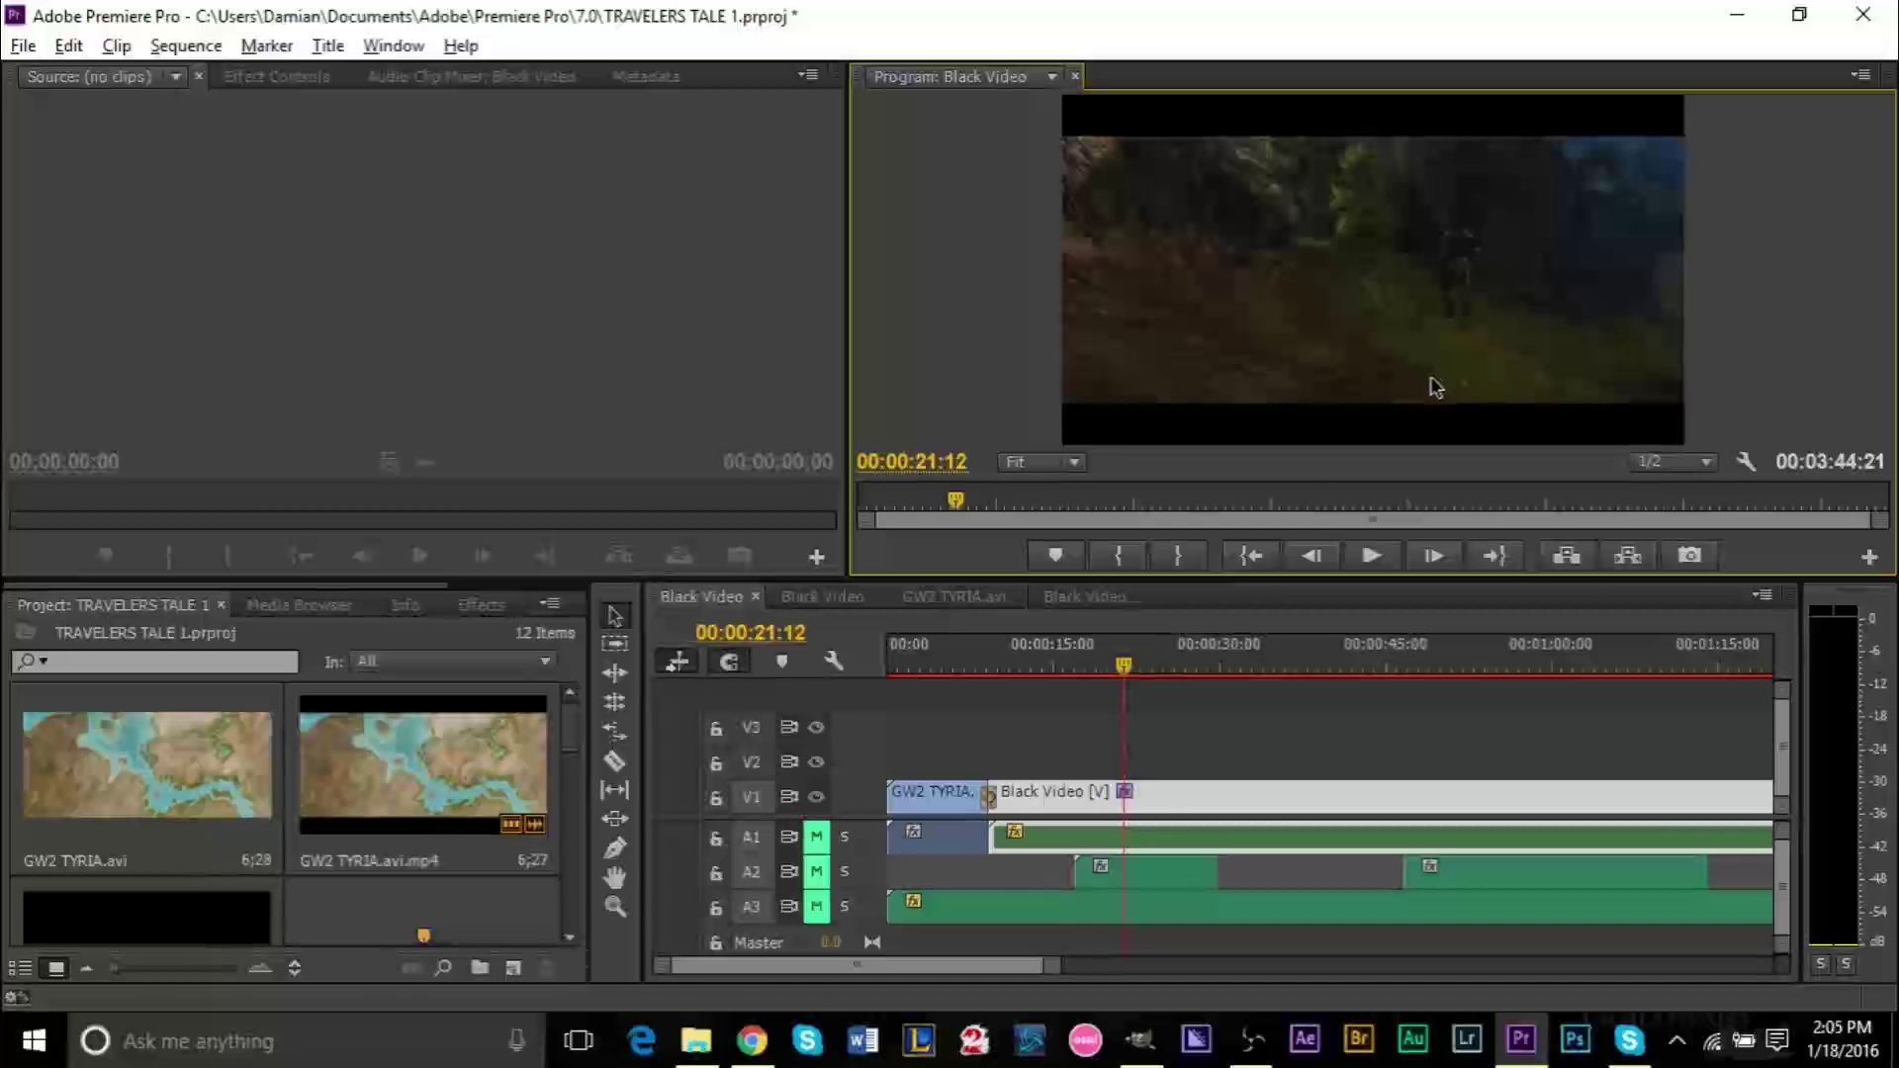
# - Delete the title.png and Curtain clips from the nested Black Video sequence and return the playhead to the start
pyautogui.doubleClick(1171, 804)
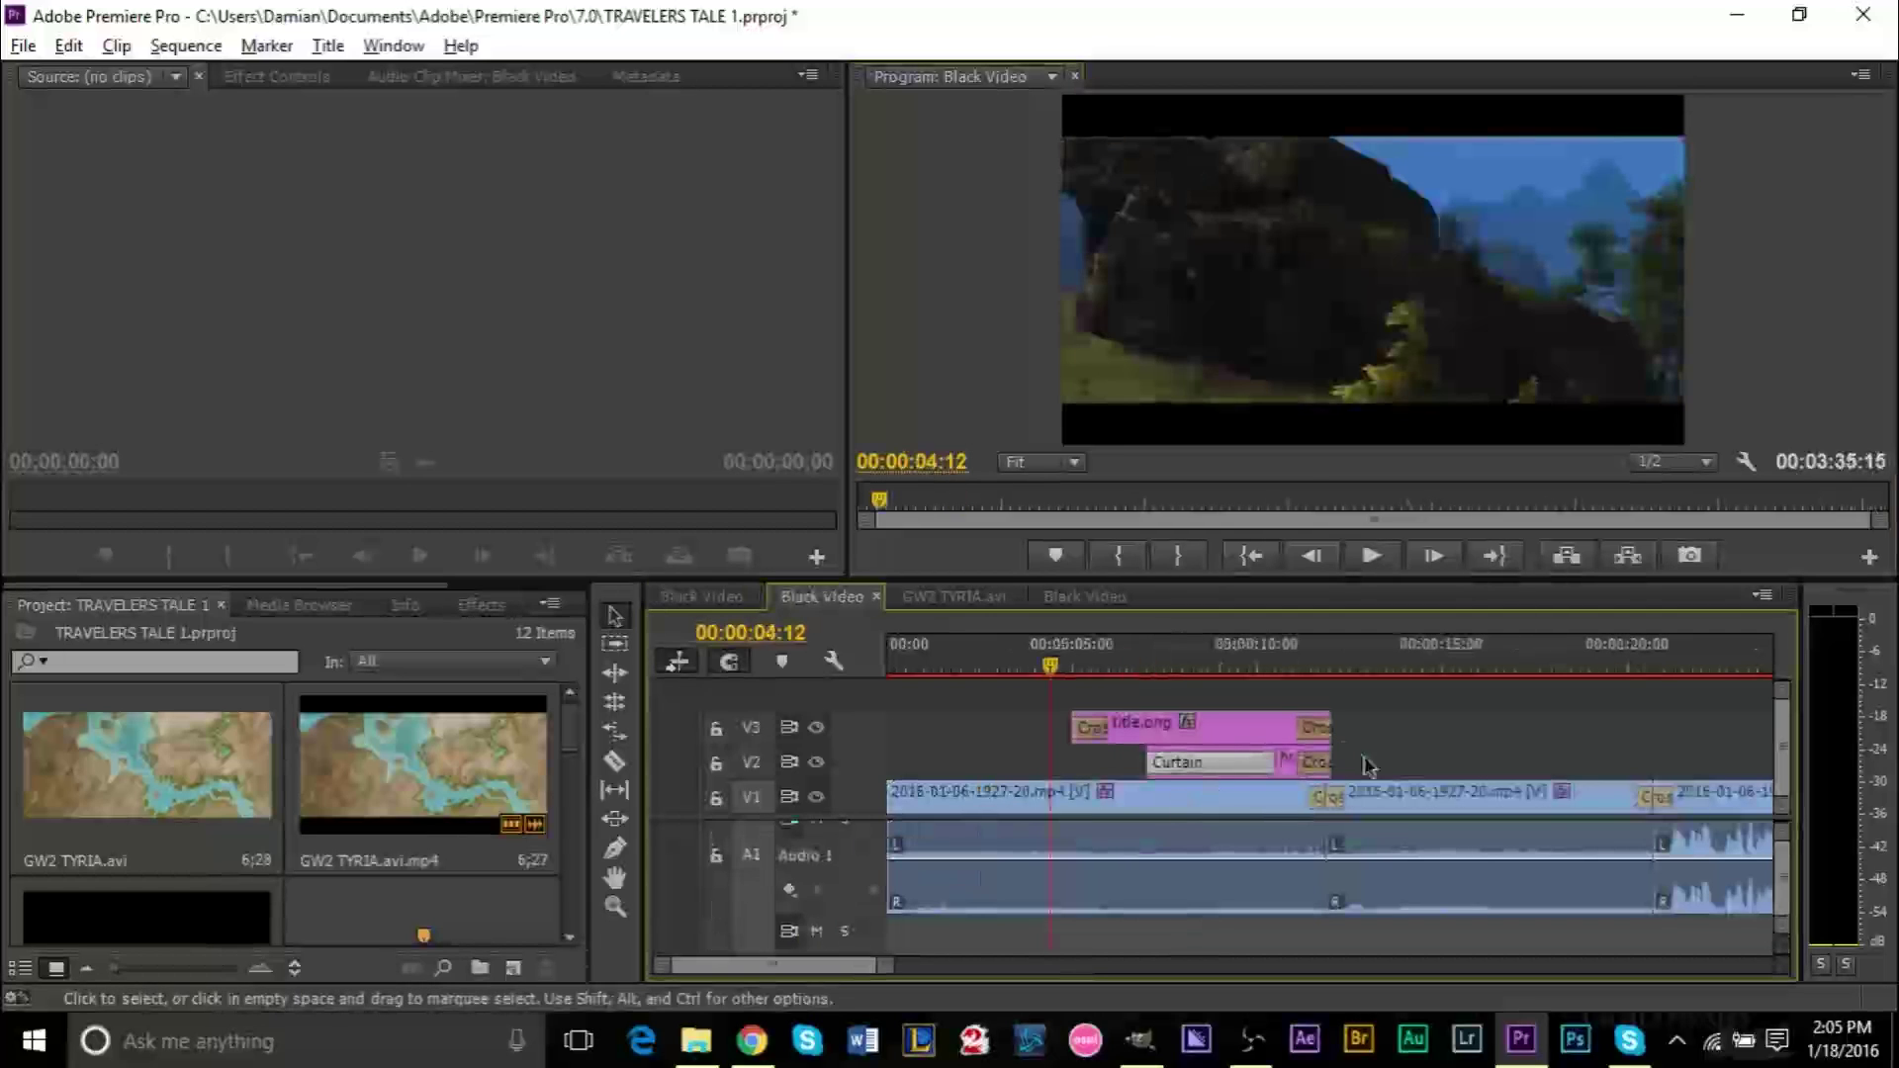
pyautogui.moveTo(1385, 780); pyautogui.dragTo(1033, 714)
pyautogui.press('Delete')
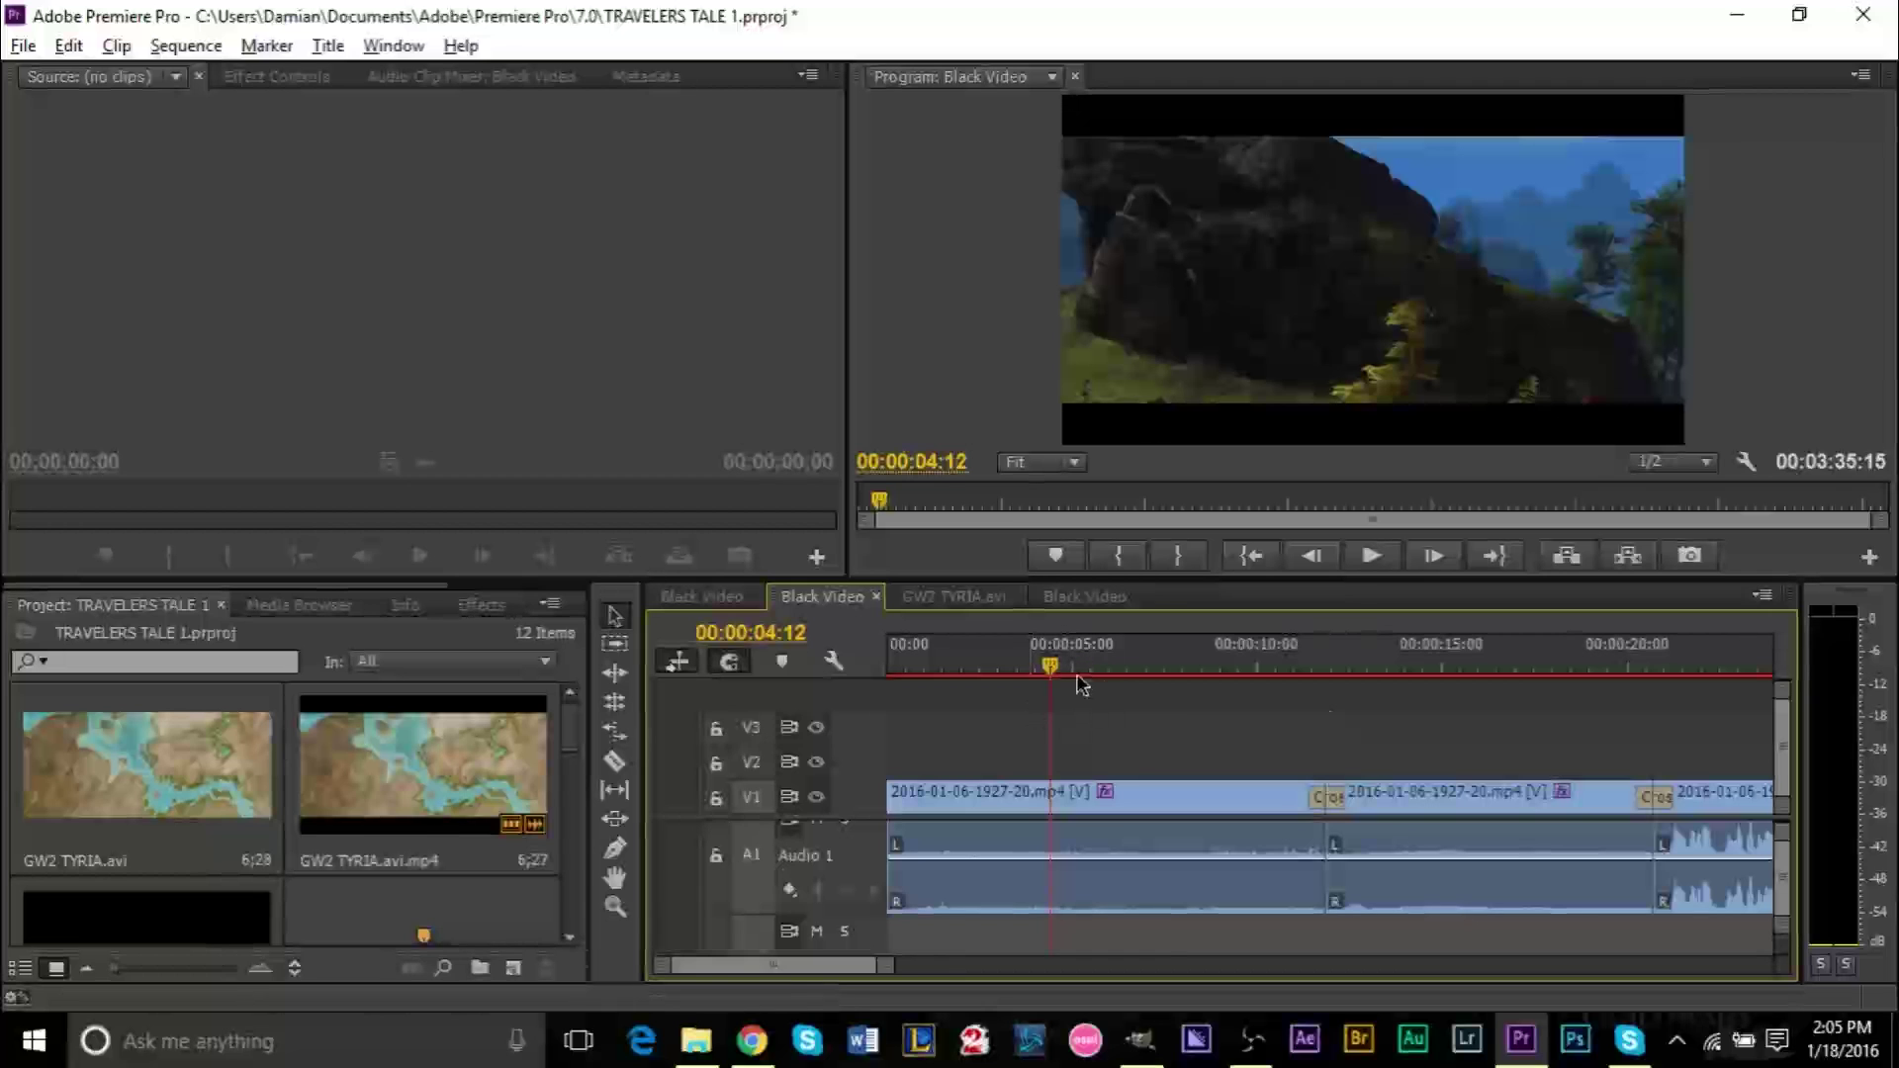
pyautogui.moveTo(1049, 667); pyautogui.dragTo(871, 677)
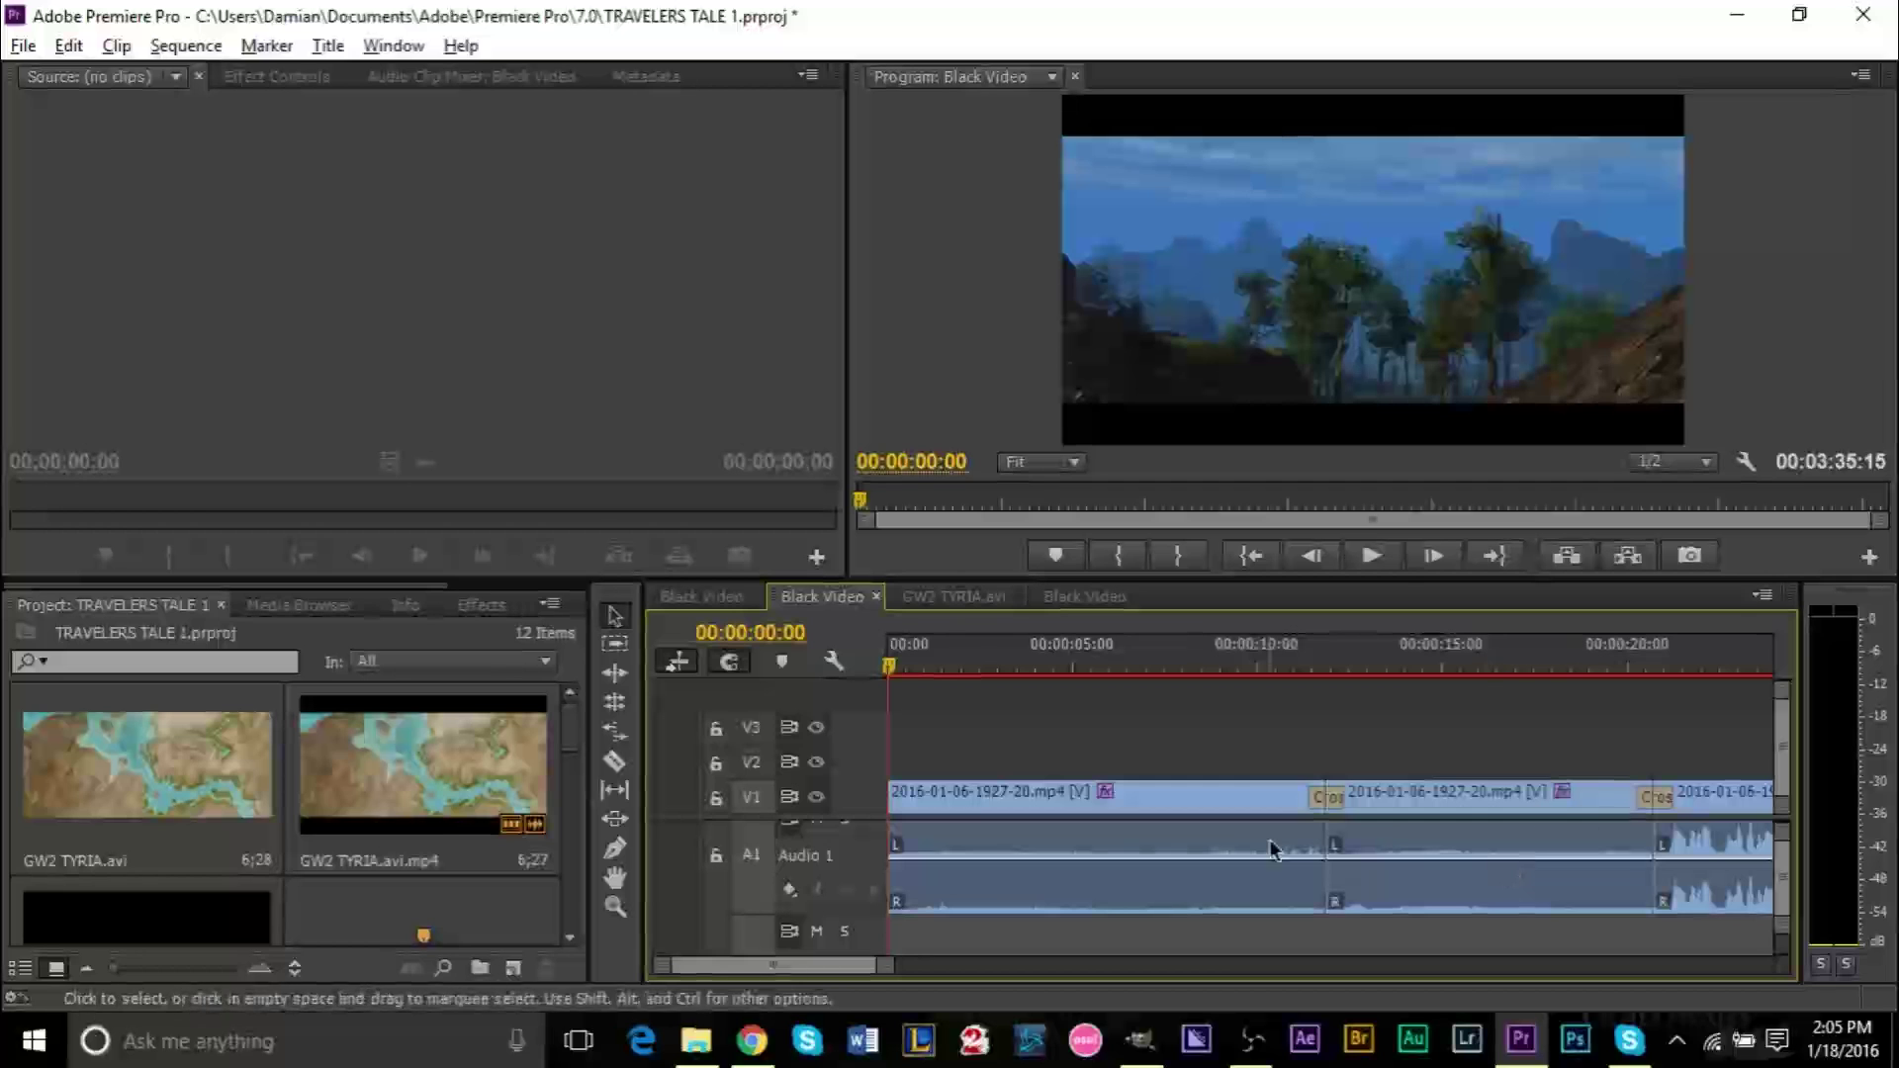
pyautogui.click(956, 598)
pyautogui.click(1083, 602)
pyautogui.click(992, 599)
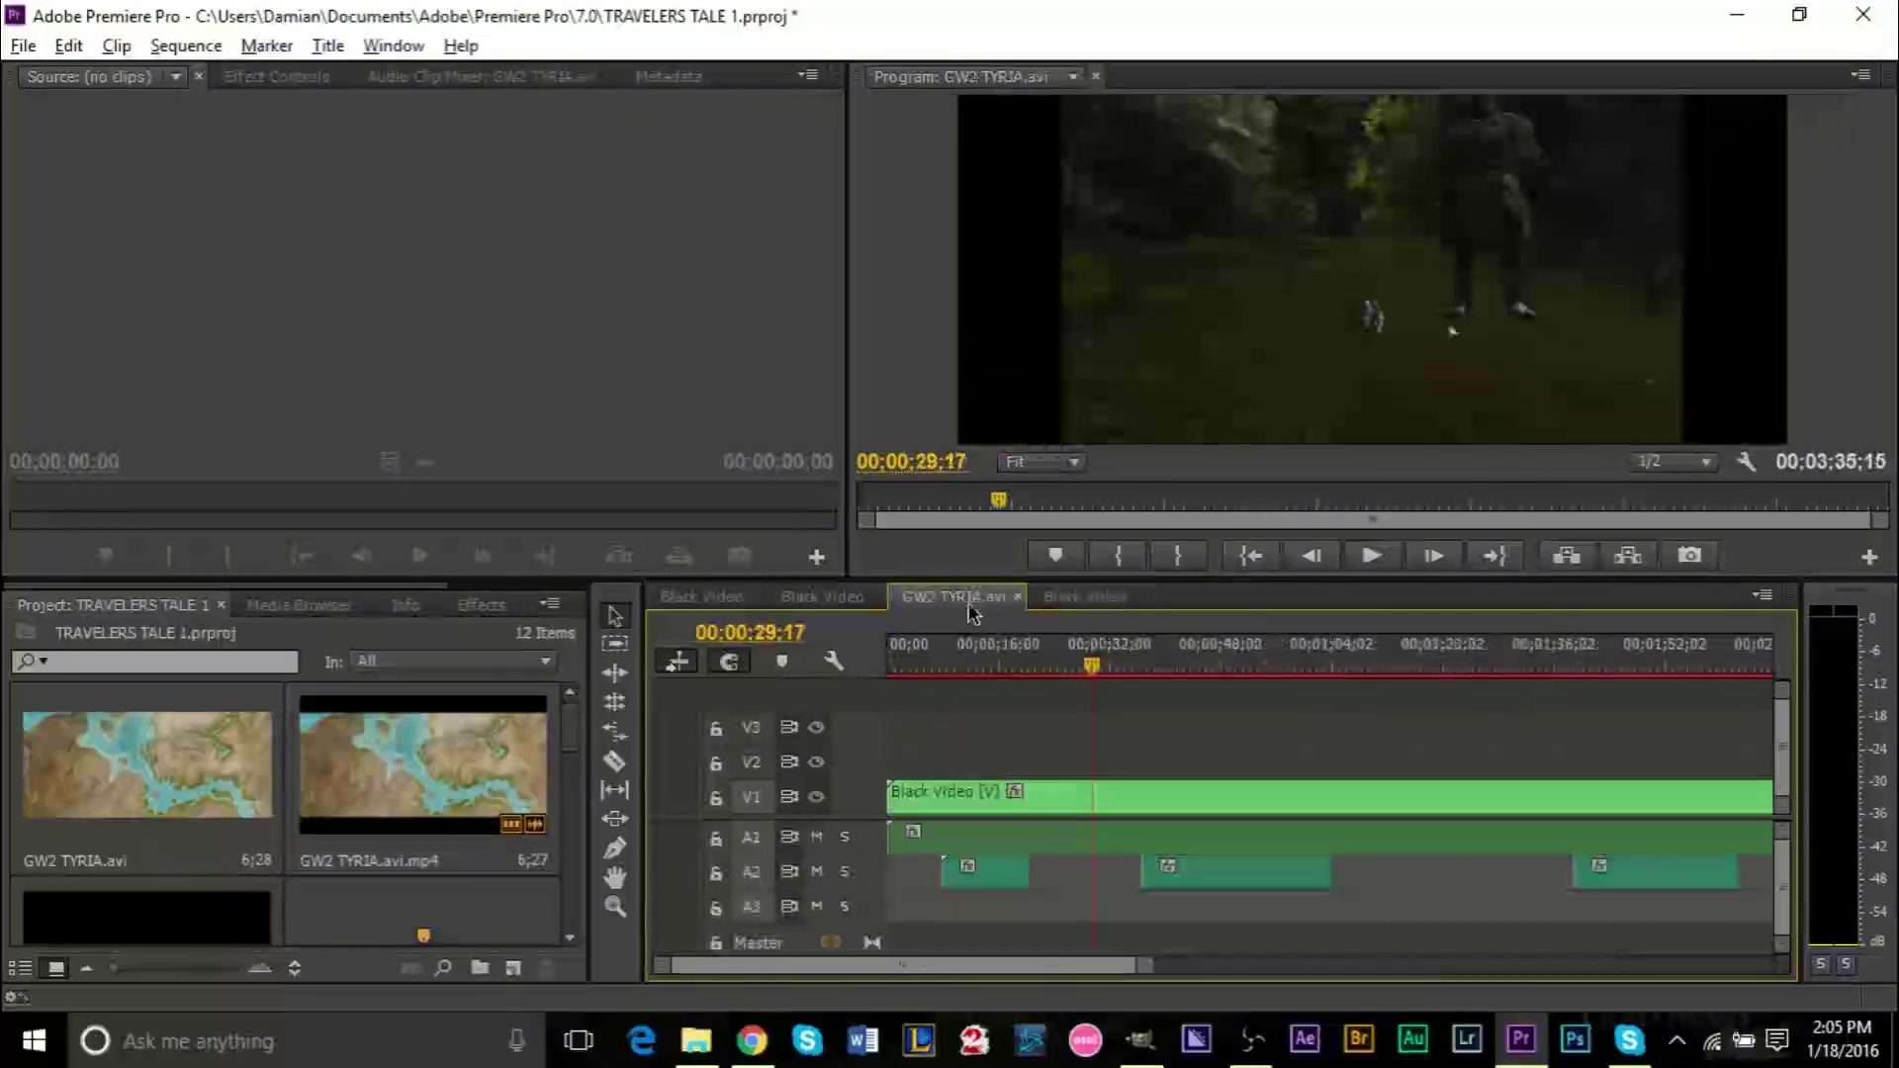
pyautogui.click(821, 598)
pyautogui.click(723, 606)
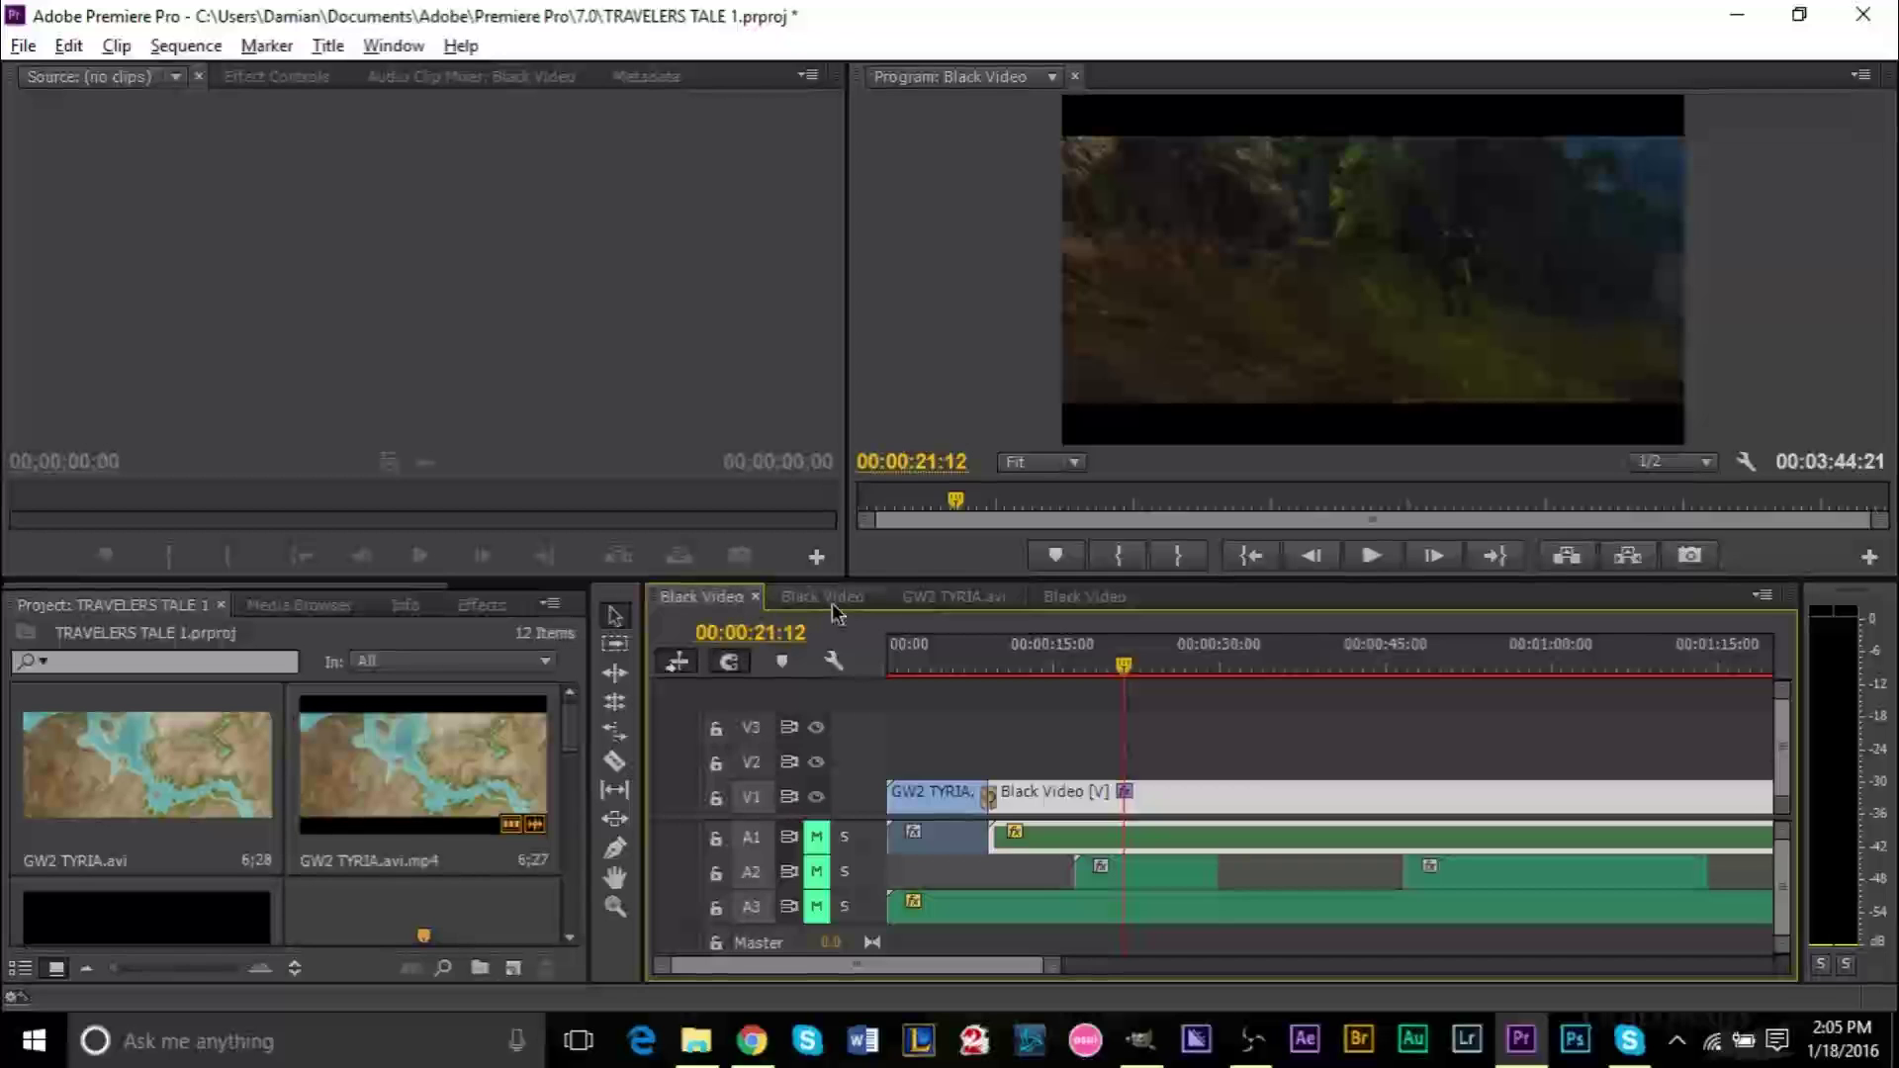
pyautogui.click(823, 597)
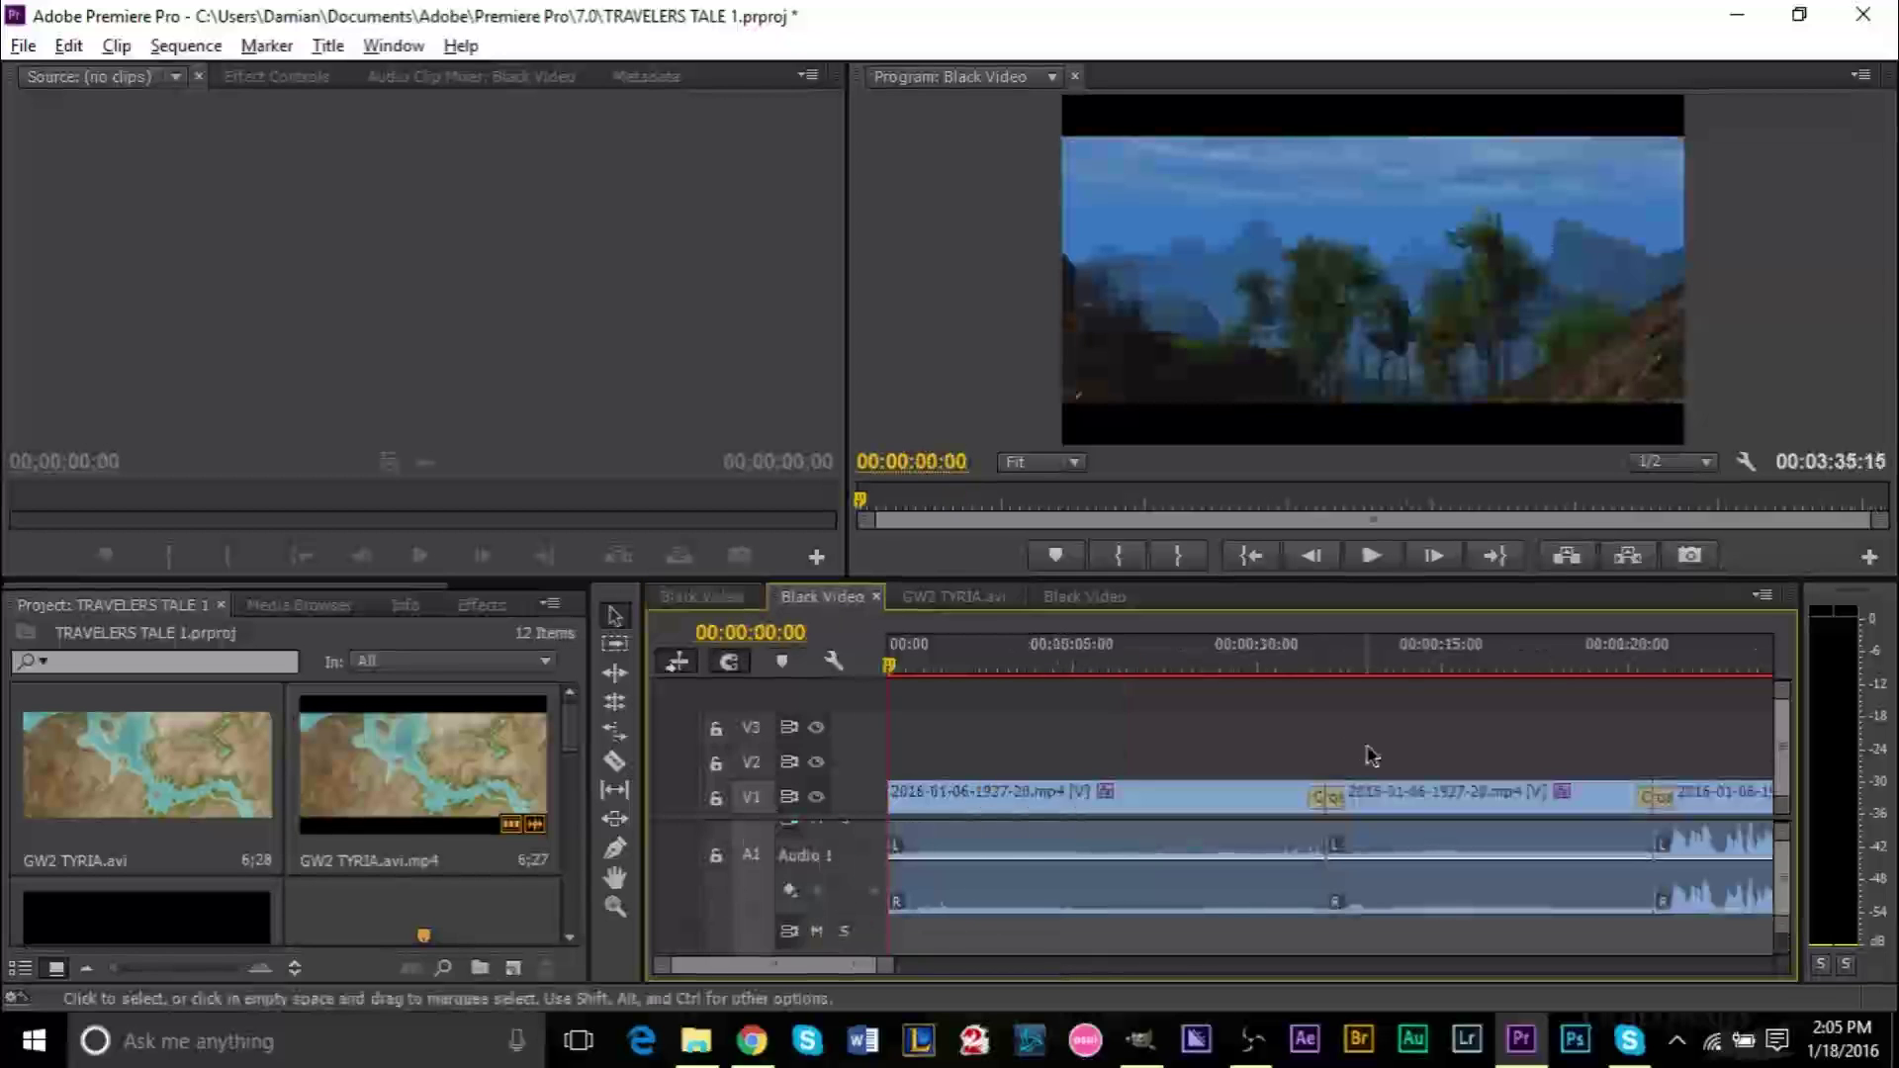
pyautogui.click(1059, 806)
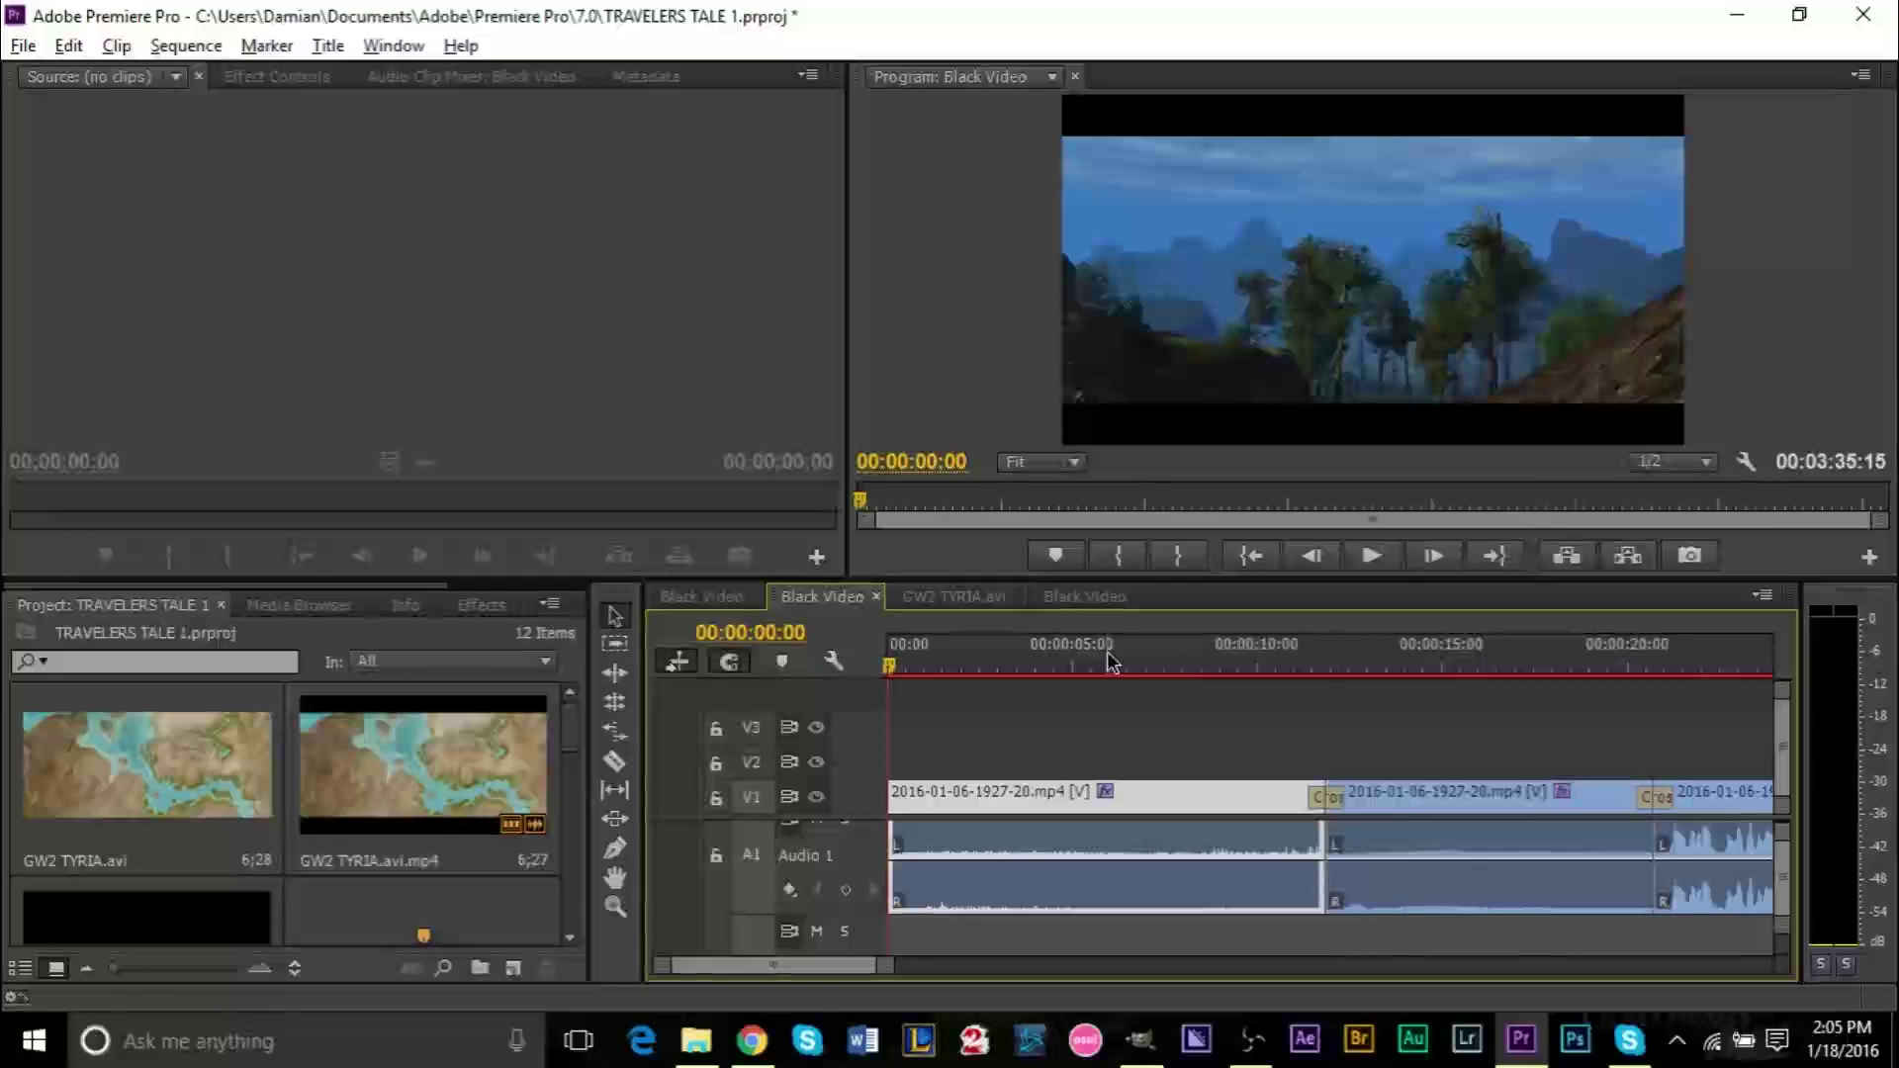
pyautogui.click(1339, 686)
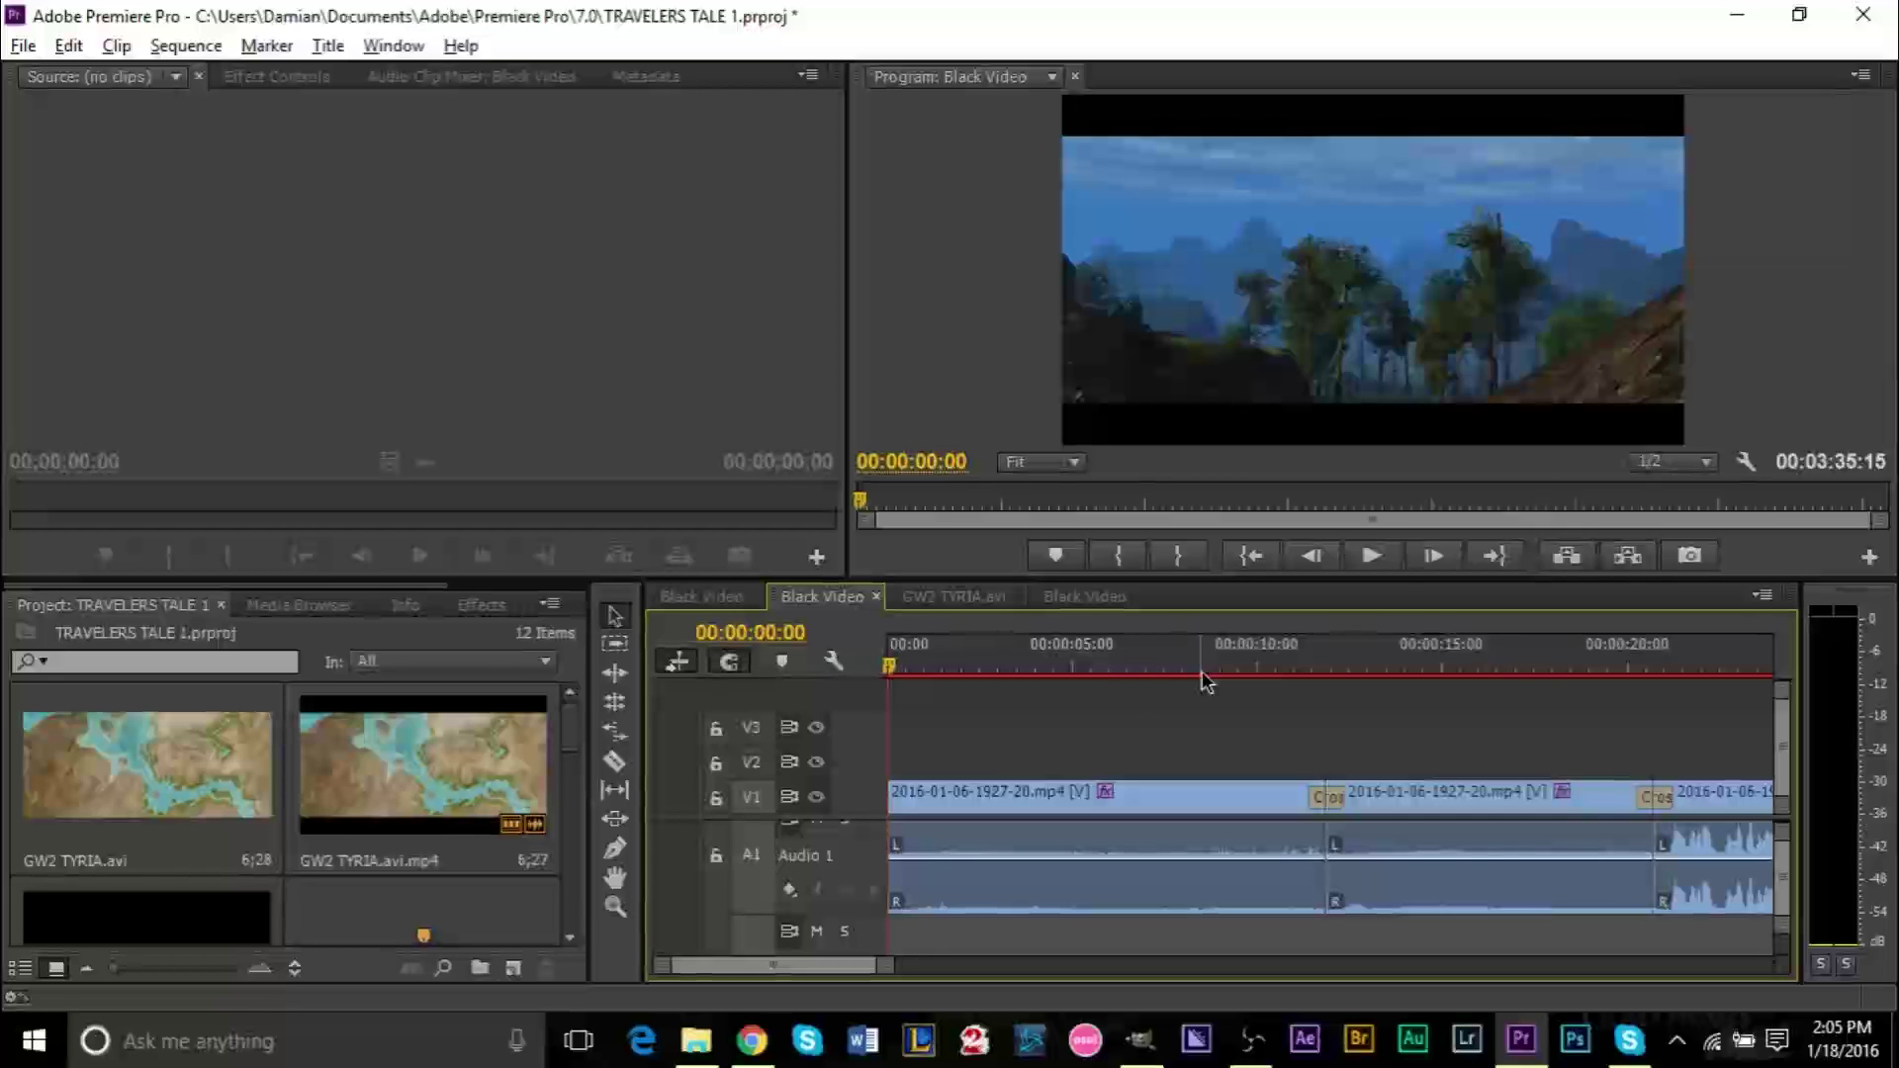
# - Capture the sequence's opening frame from a full-screen preview, and switch to GIMP to paste it as a new image
pyautogui.click(979, 369)
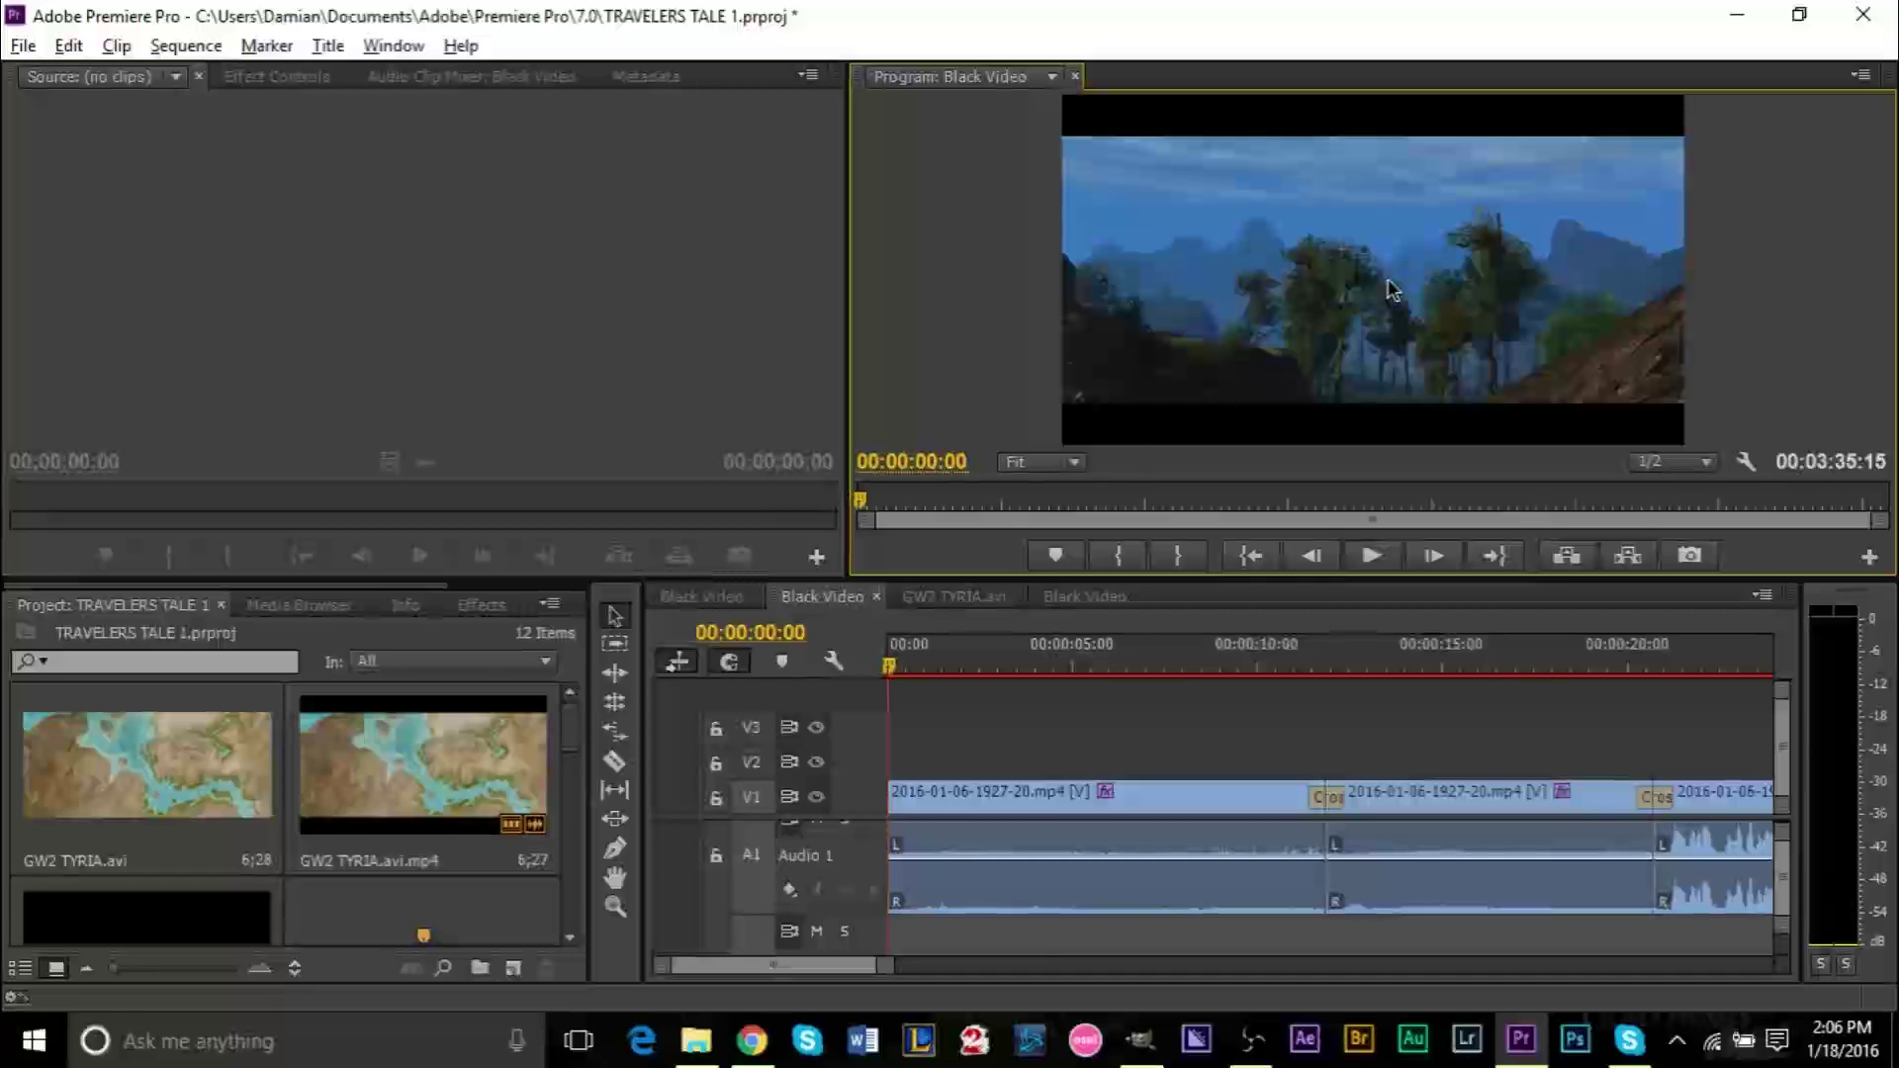
pyautogui.press('`')
pyautogui.press('`')
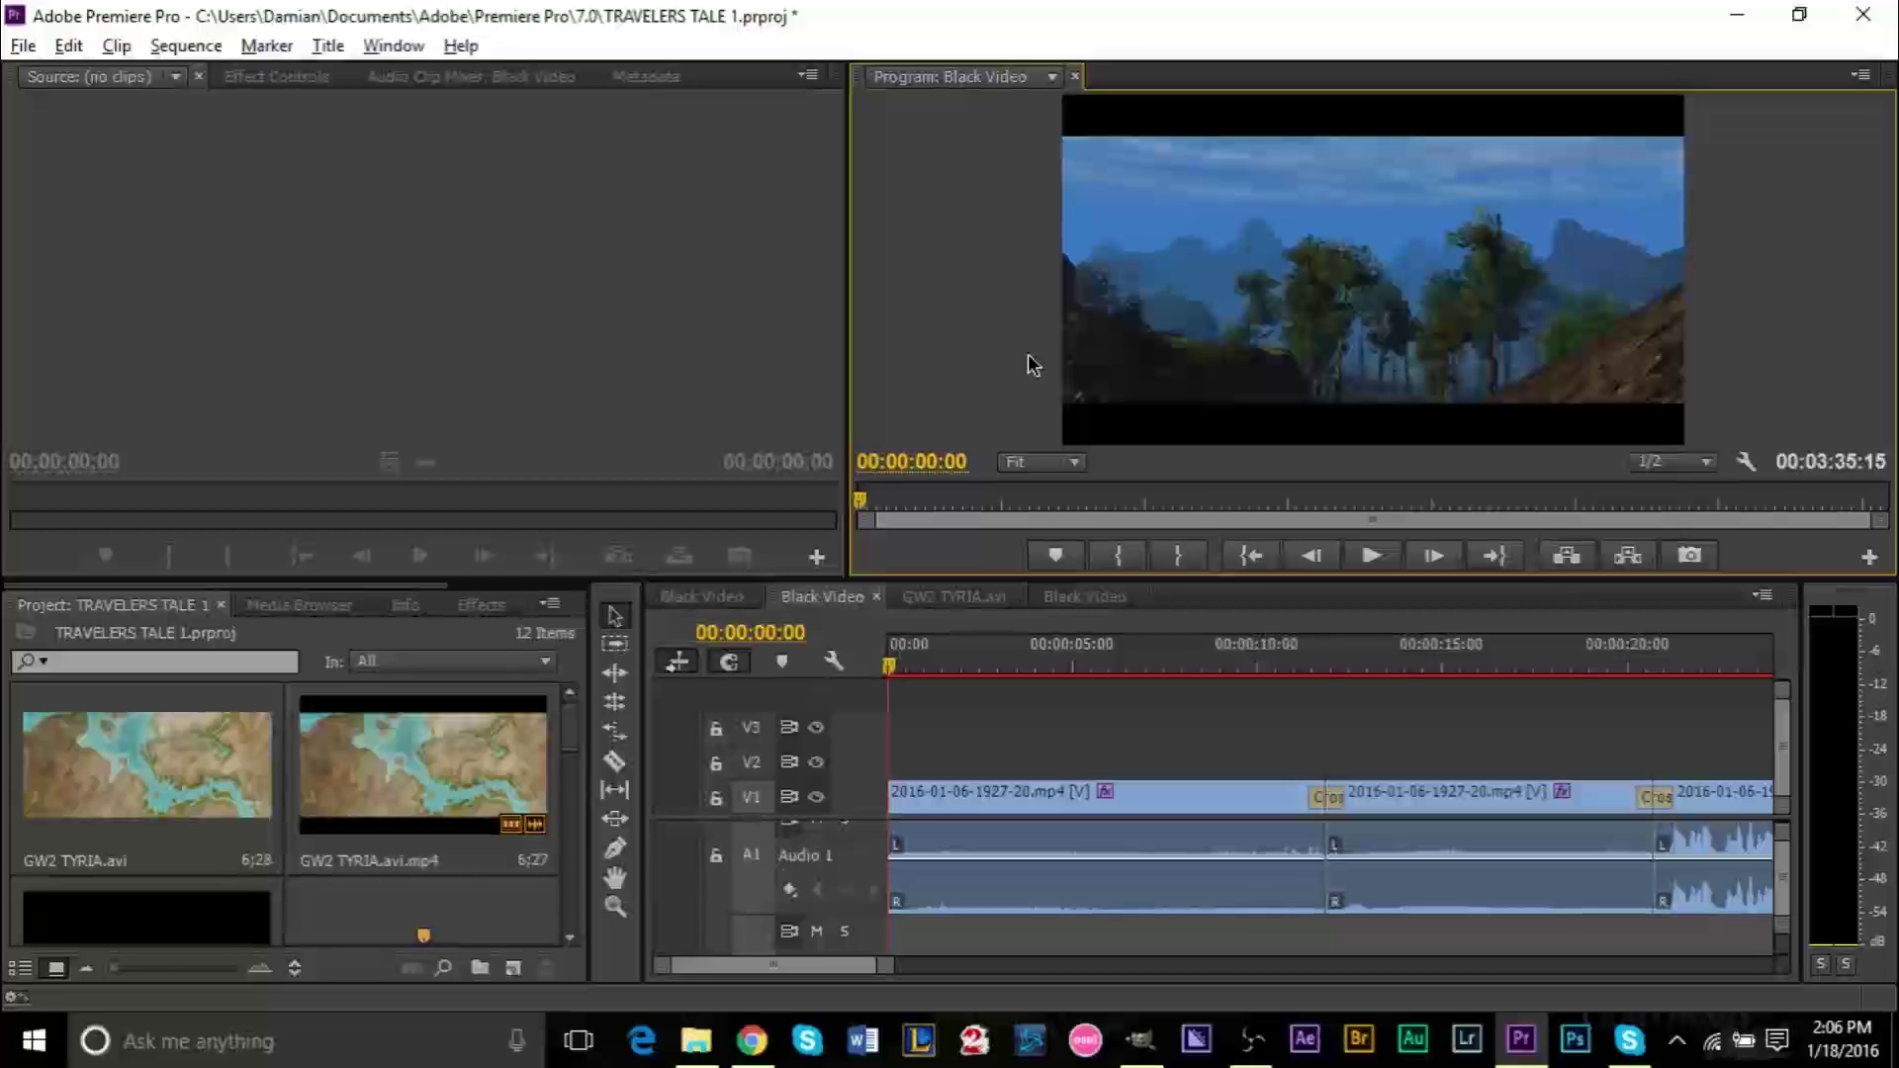
pyautogui.hotkey('ctrl', '`')
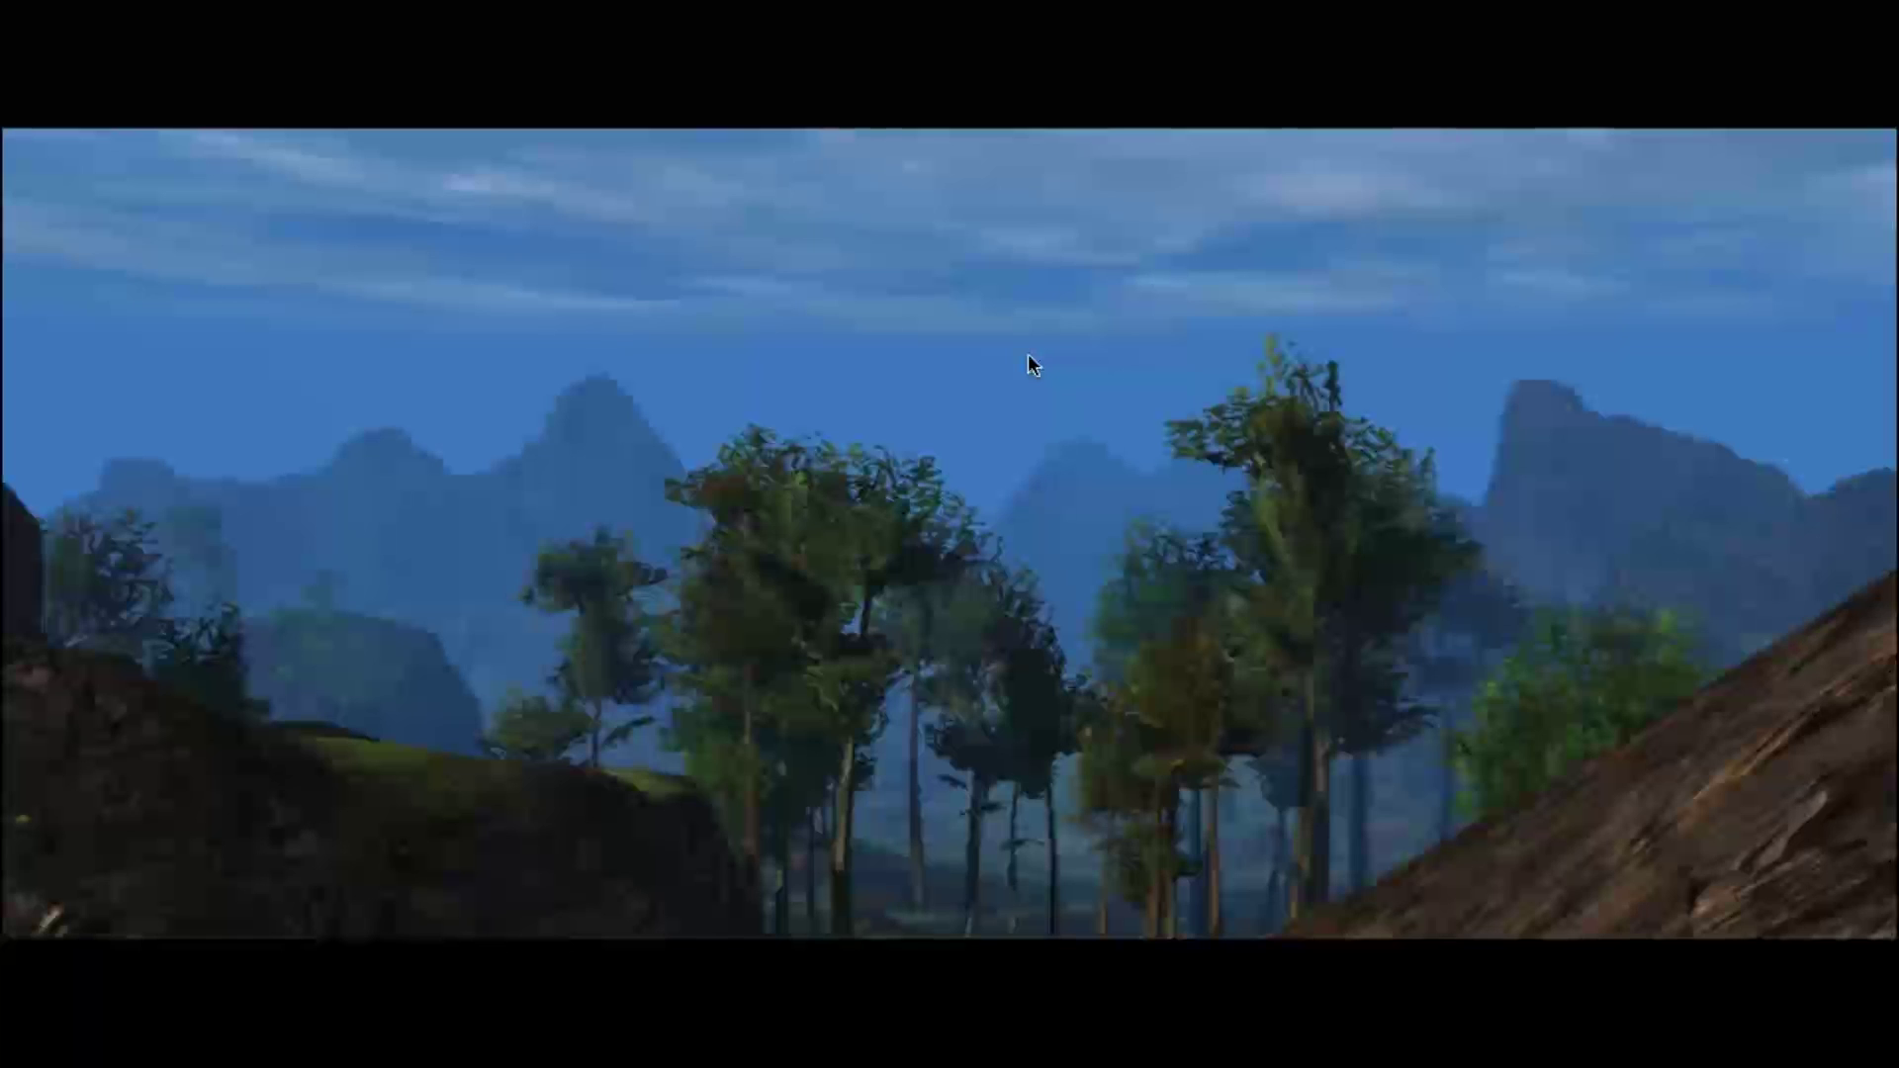
pyautogui.press('Escape')
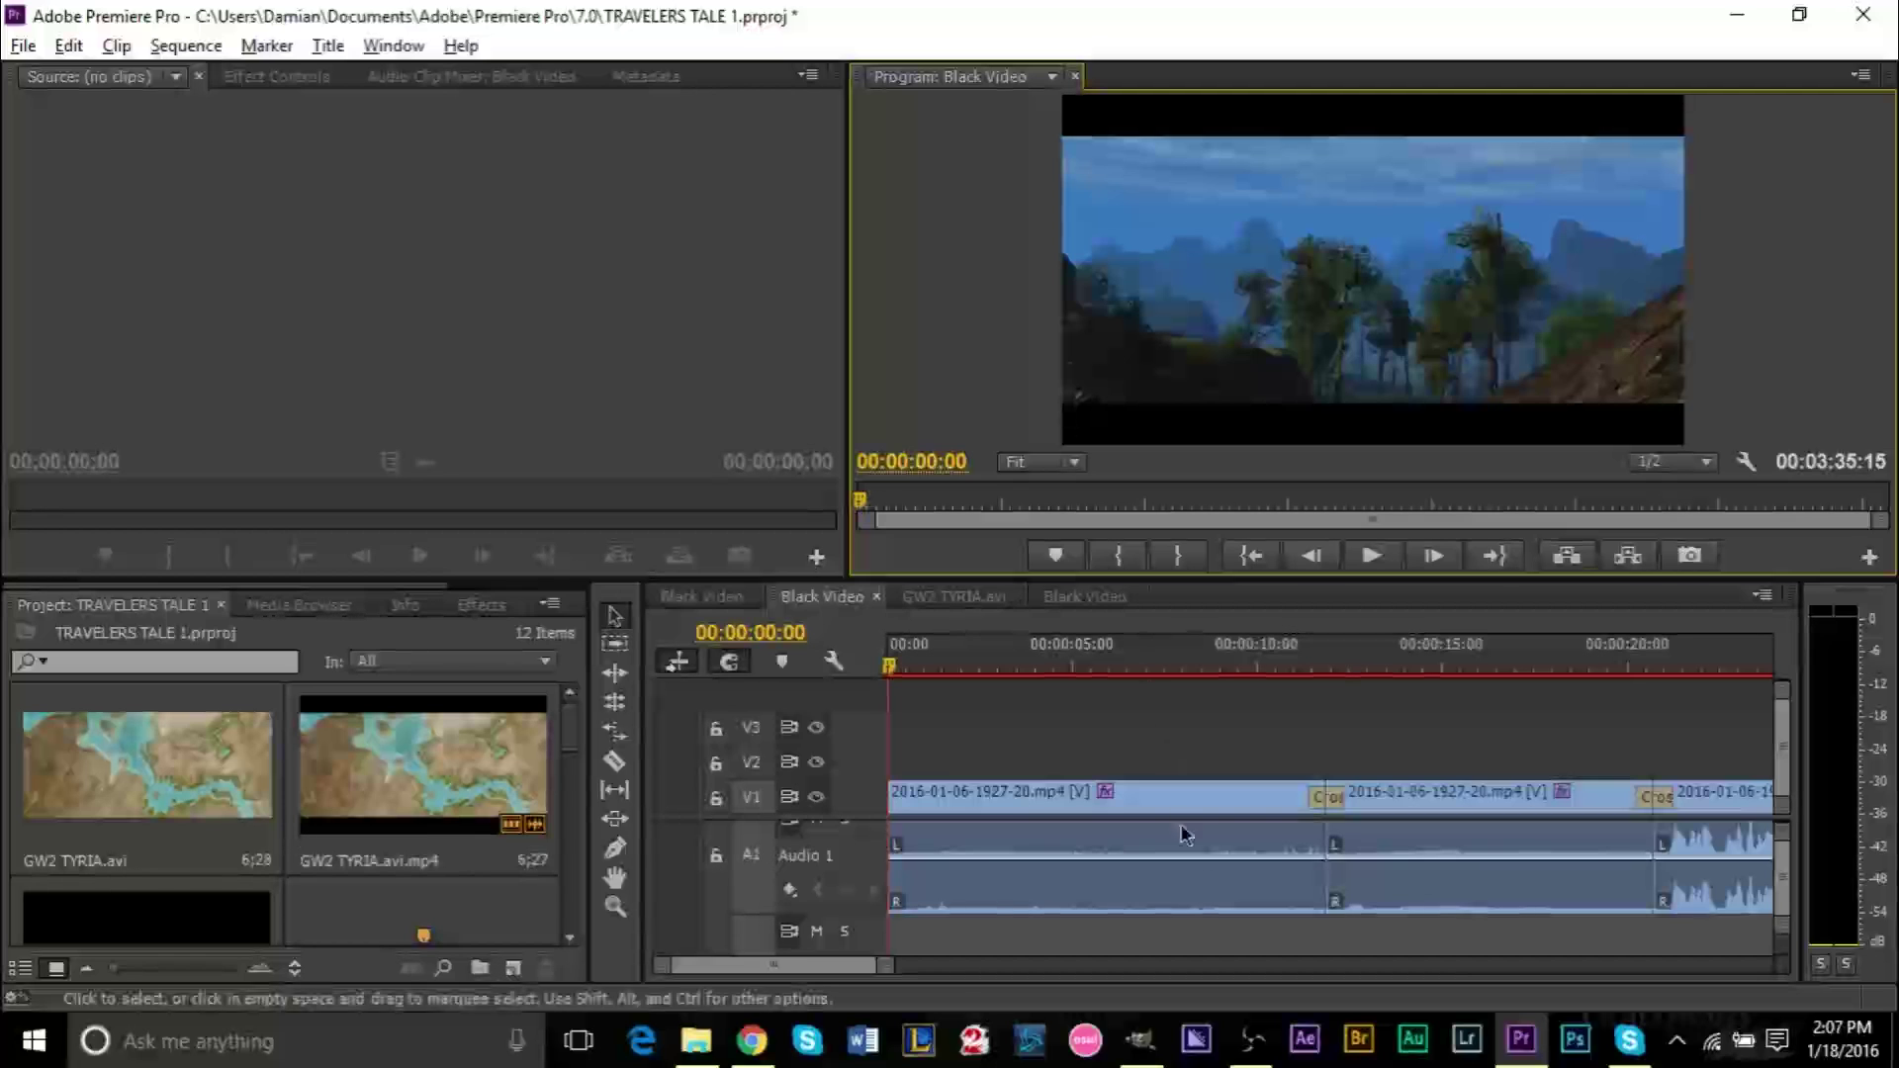
pyautogui.click(1138, 1041)
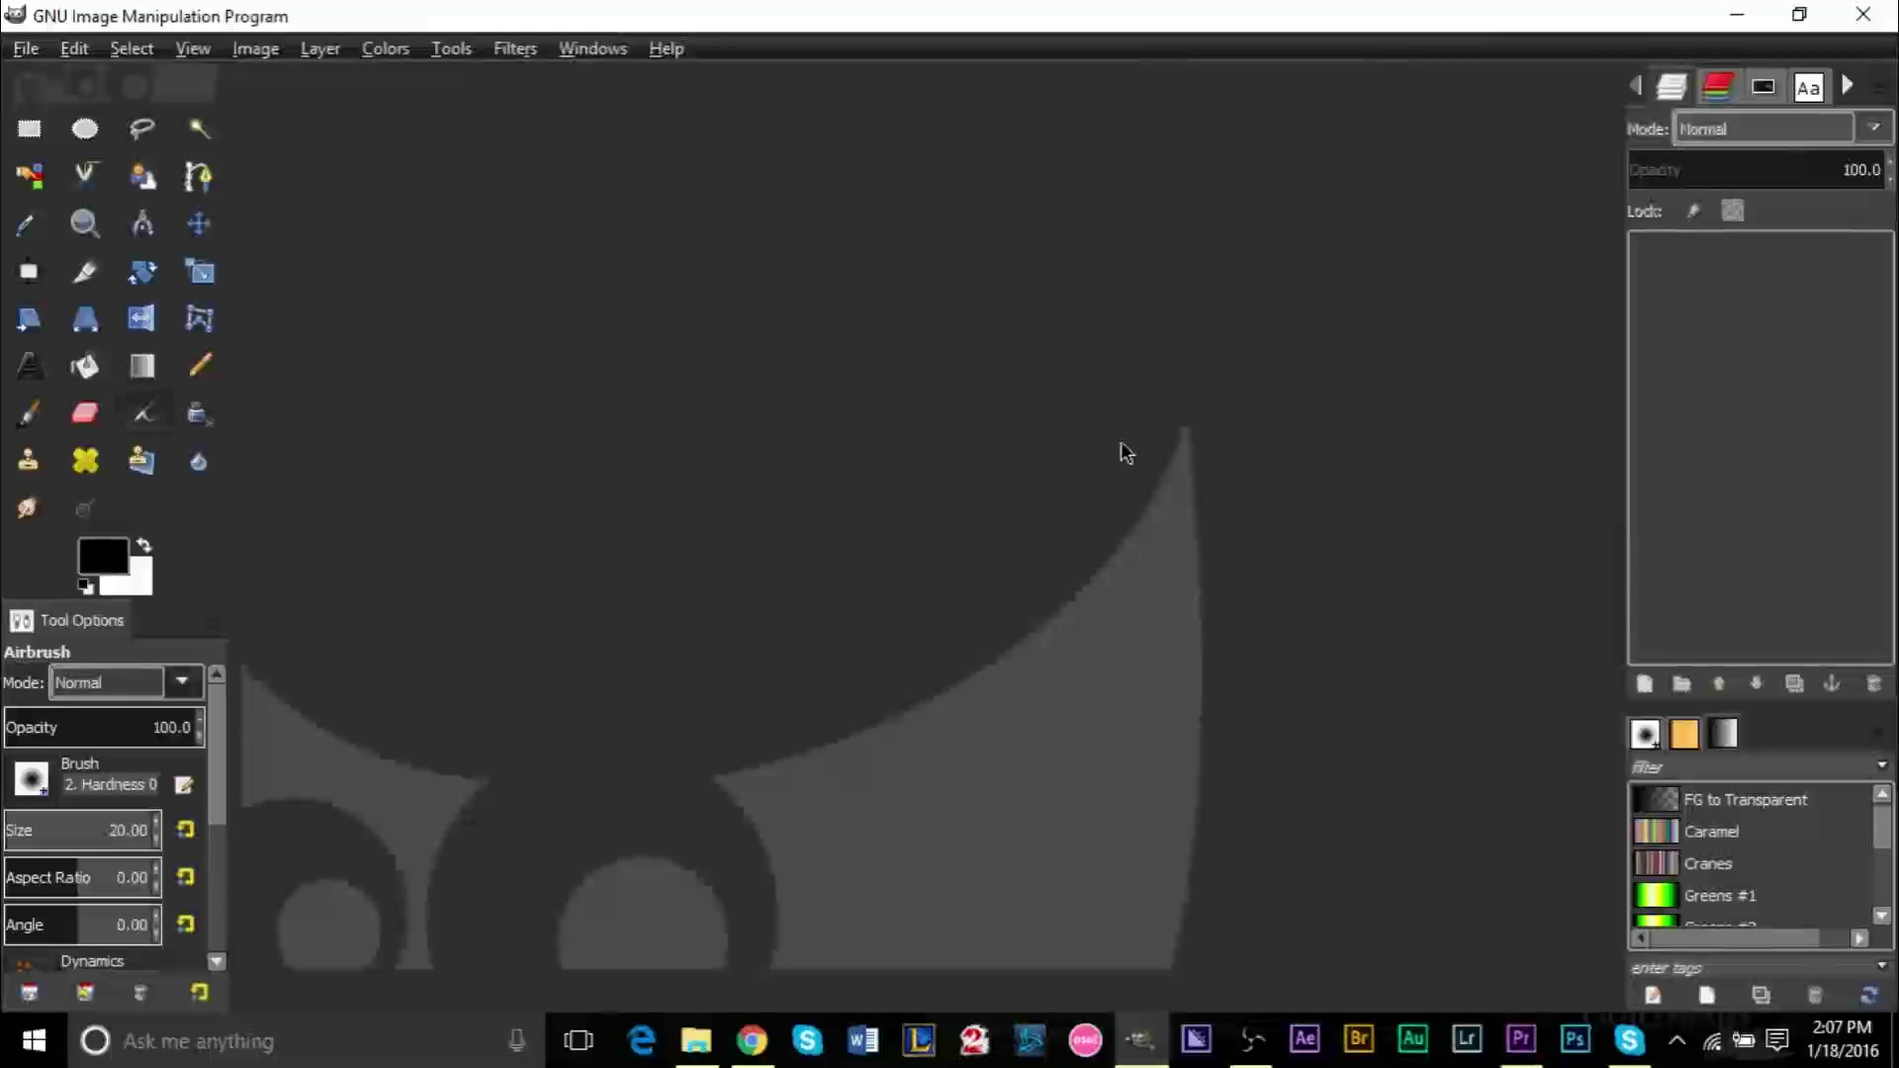
pyautogui.hotkey('ctrl', 'shift', 'v')
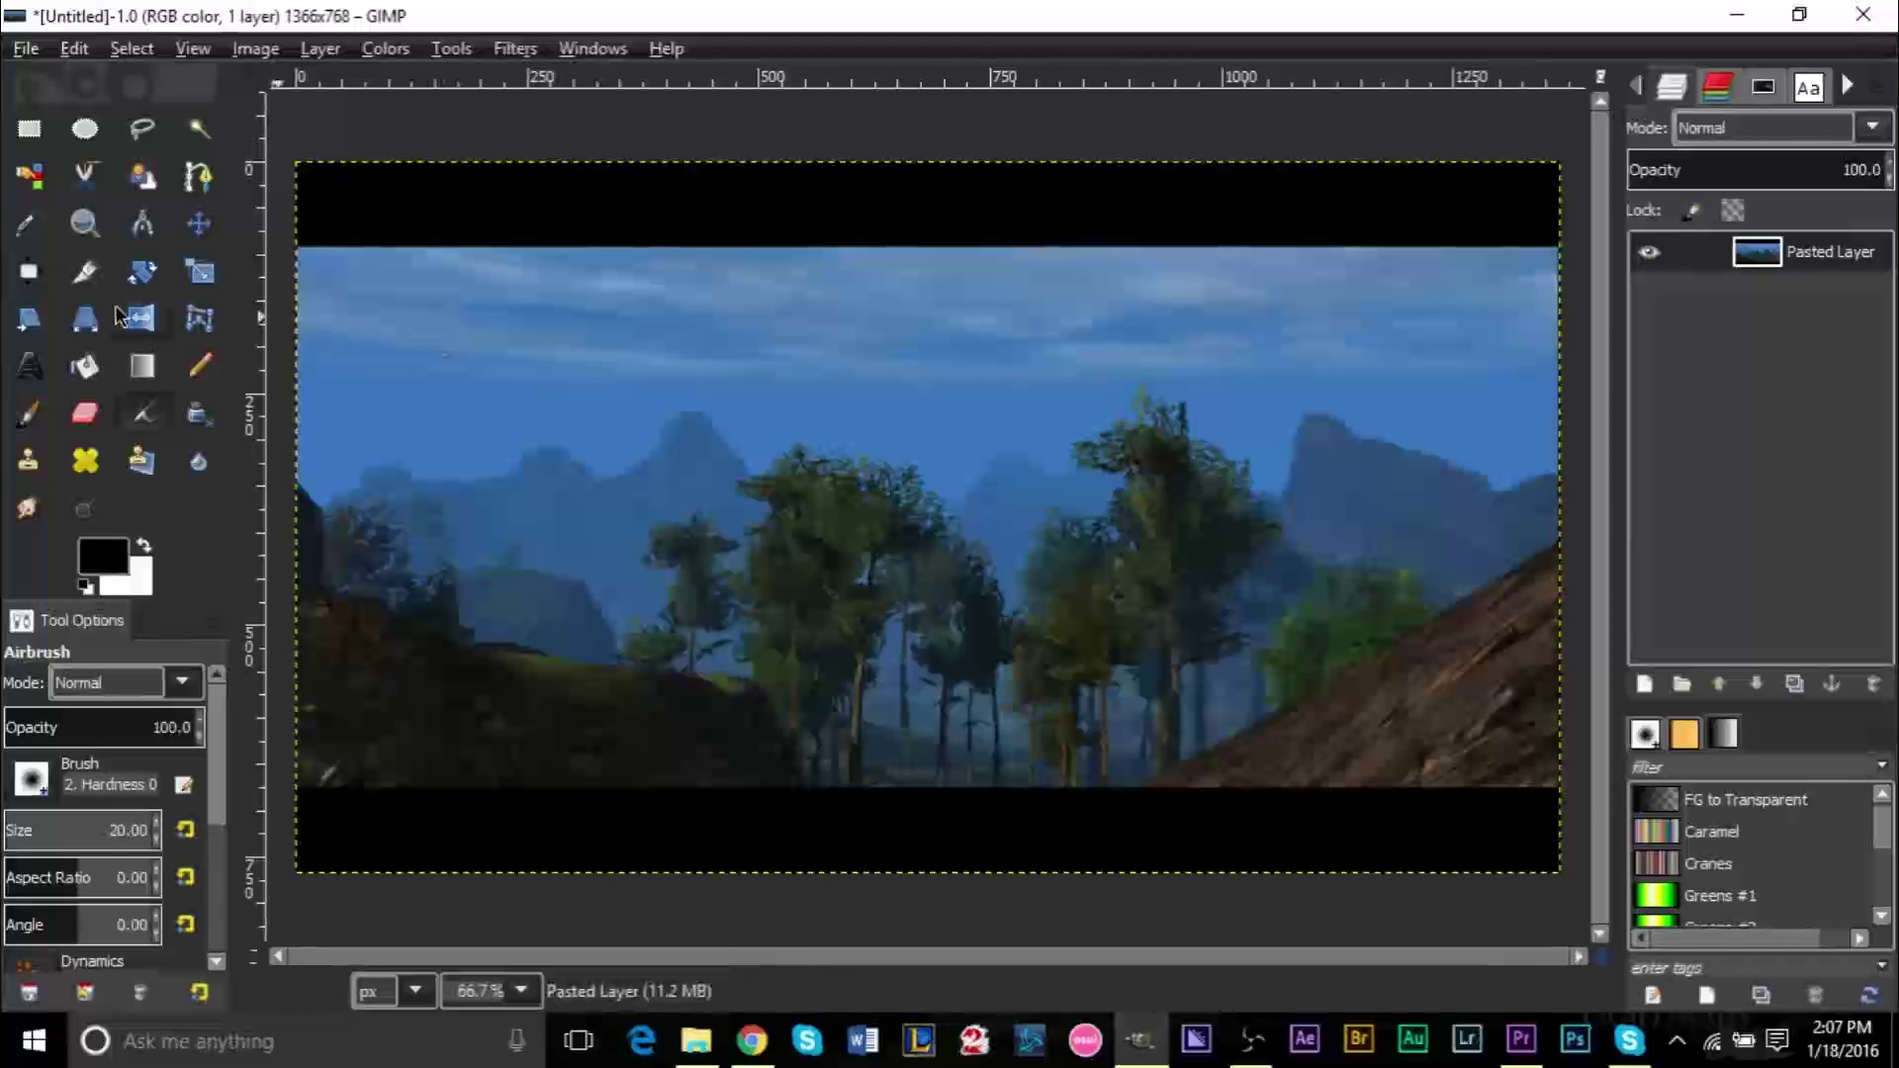
# - Choose the Text tool and set the foreground colour to white (ffffff)
pyautogui.click(16, 370)
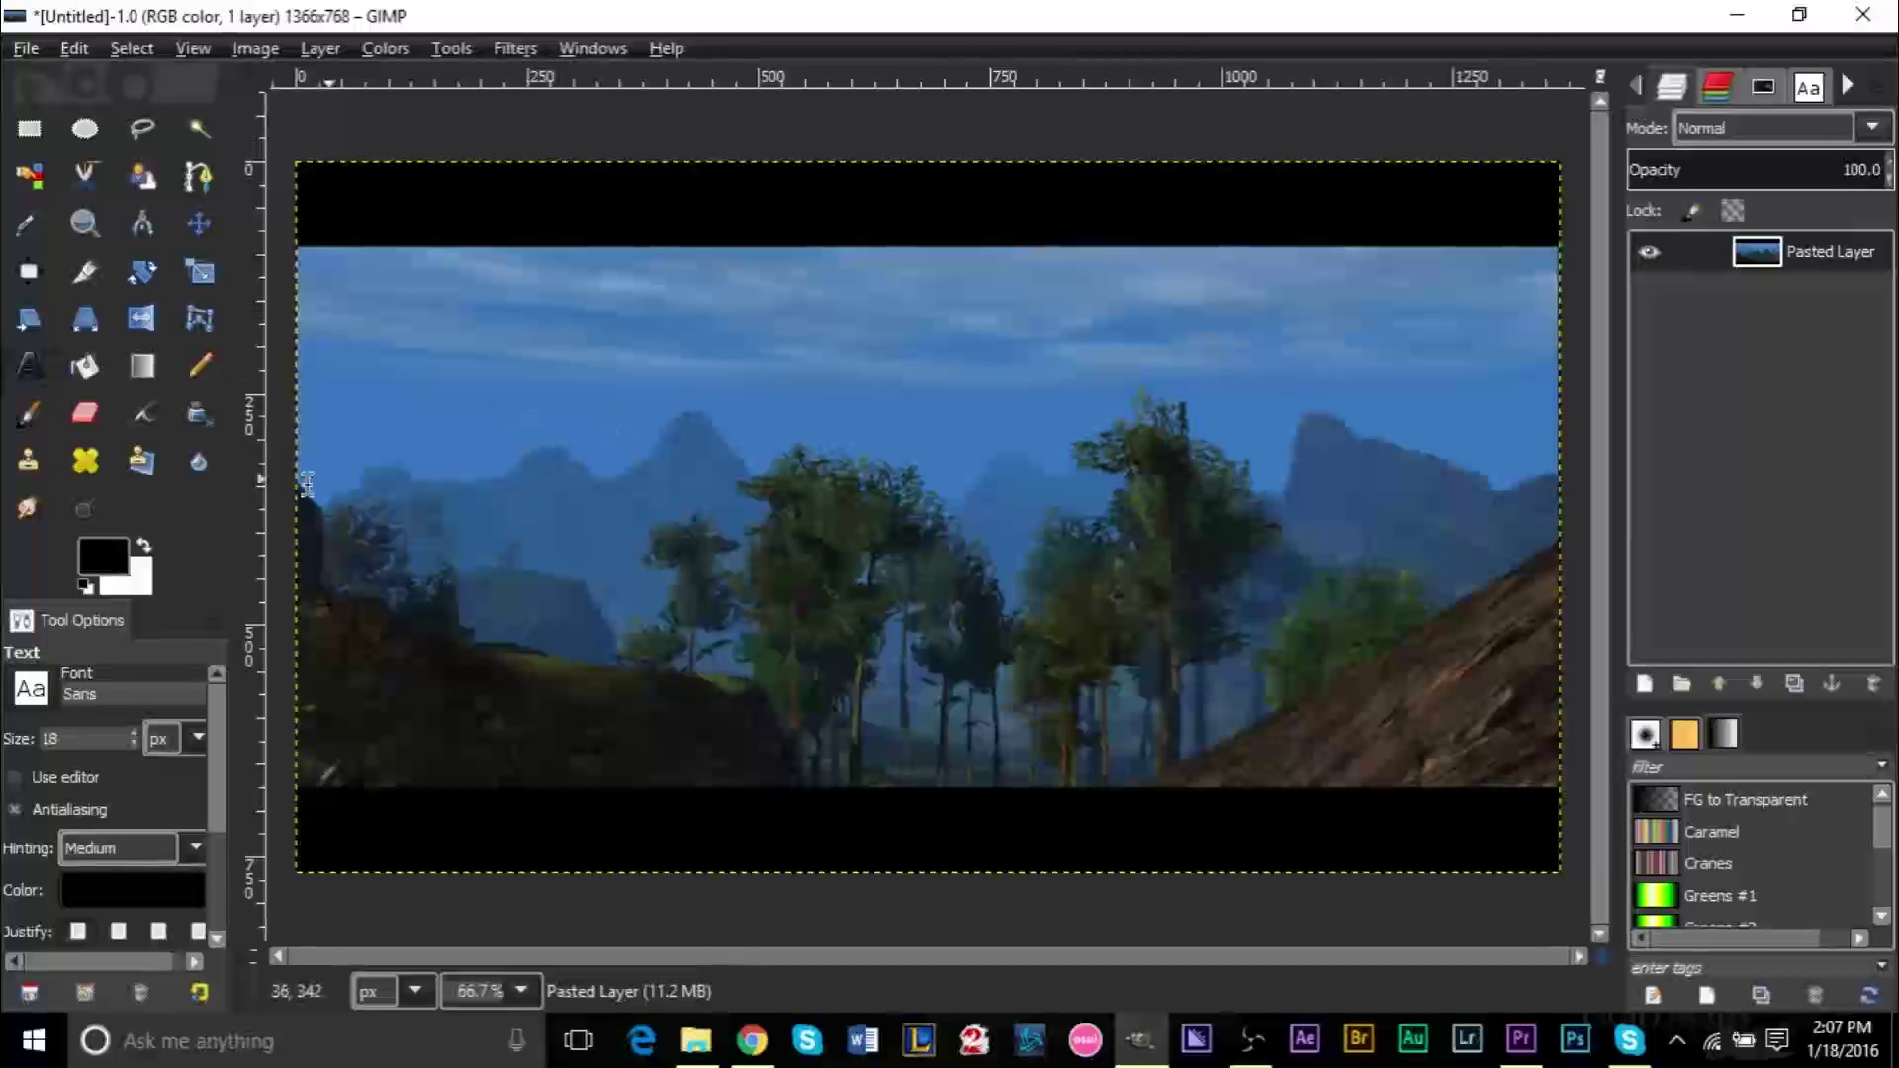
pyautogui.click(109, 572)
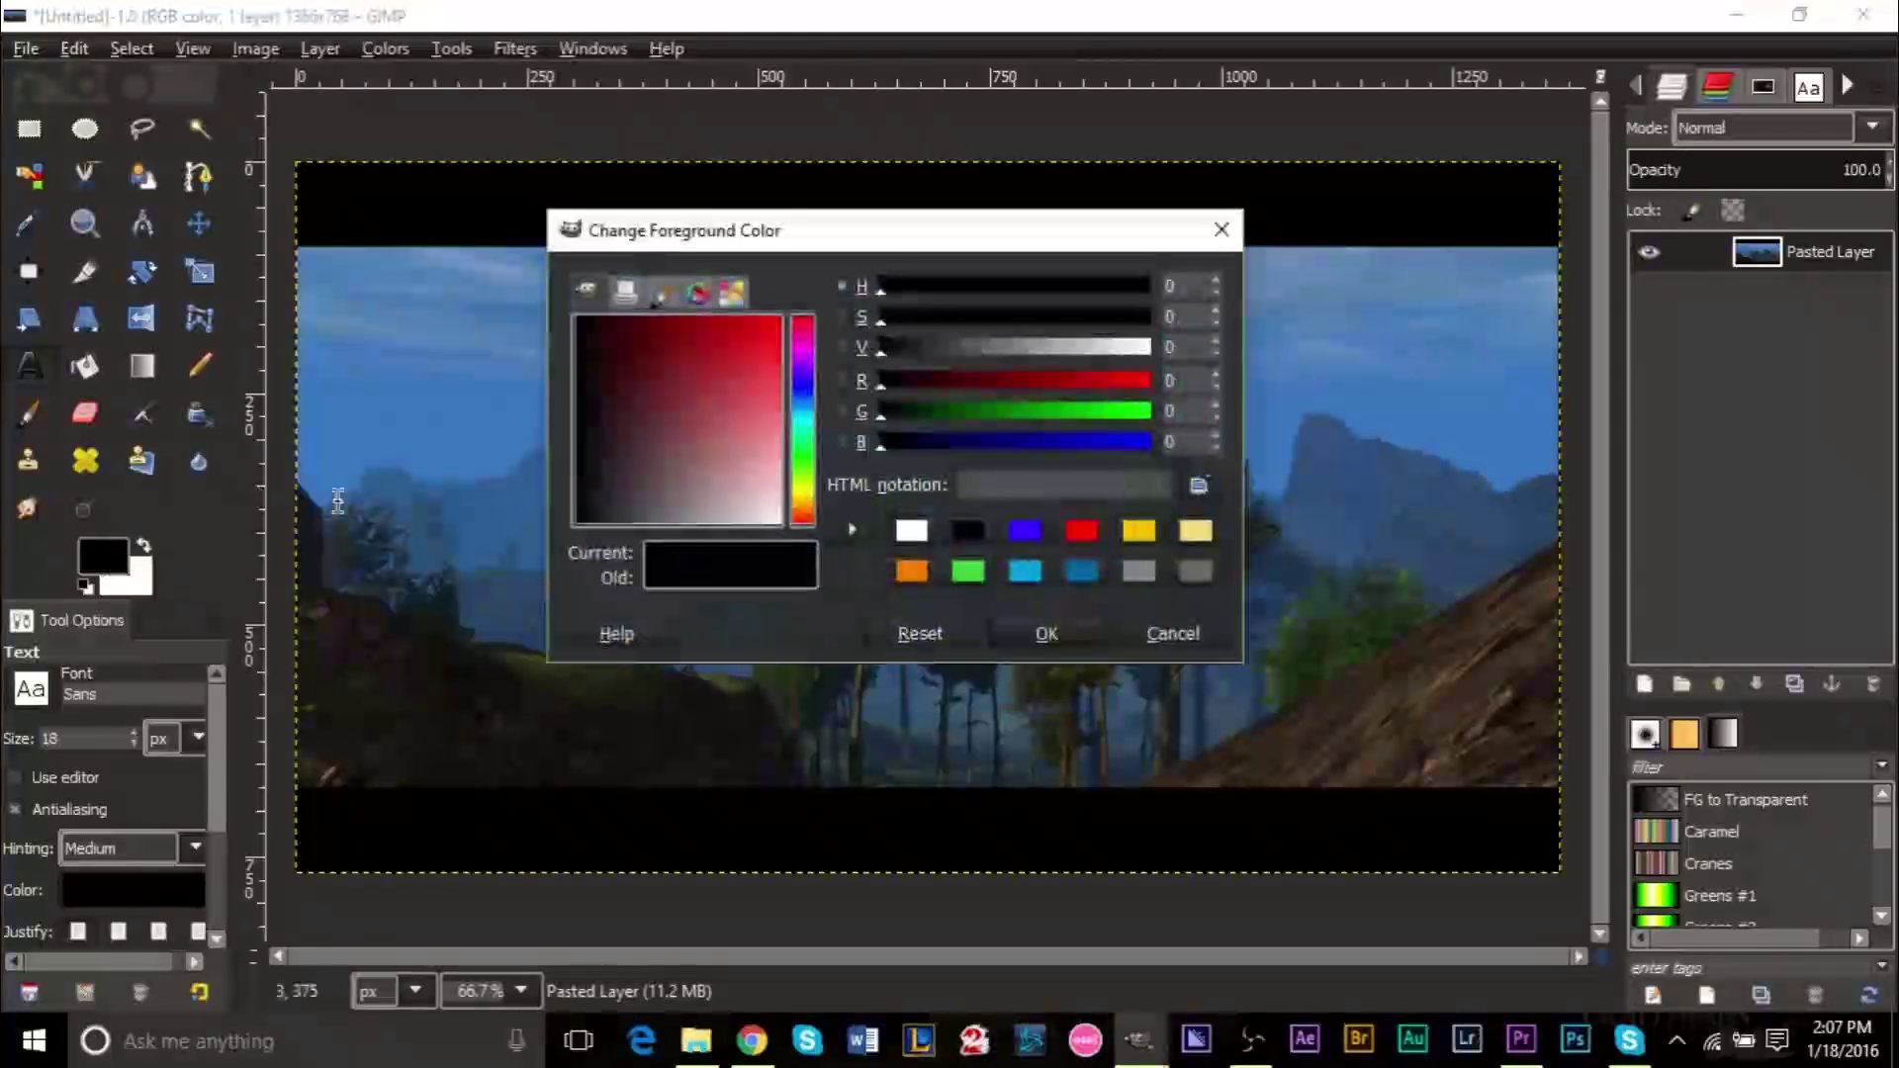
pyautogui.click(912, 531)
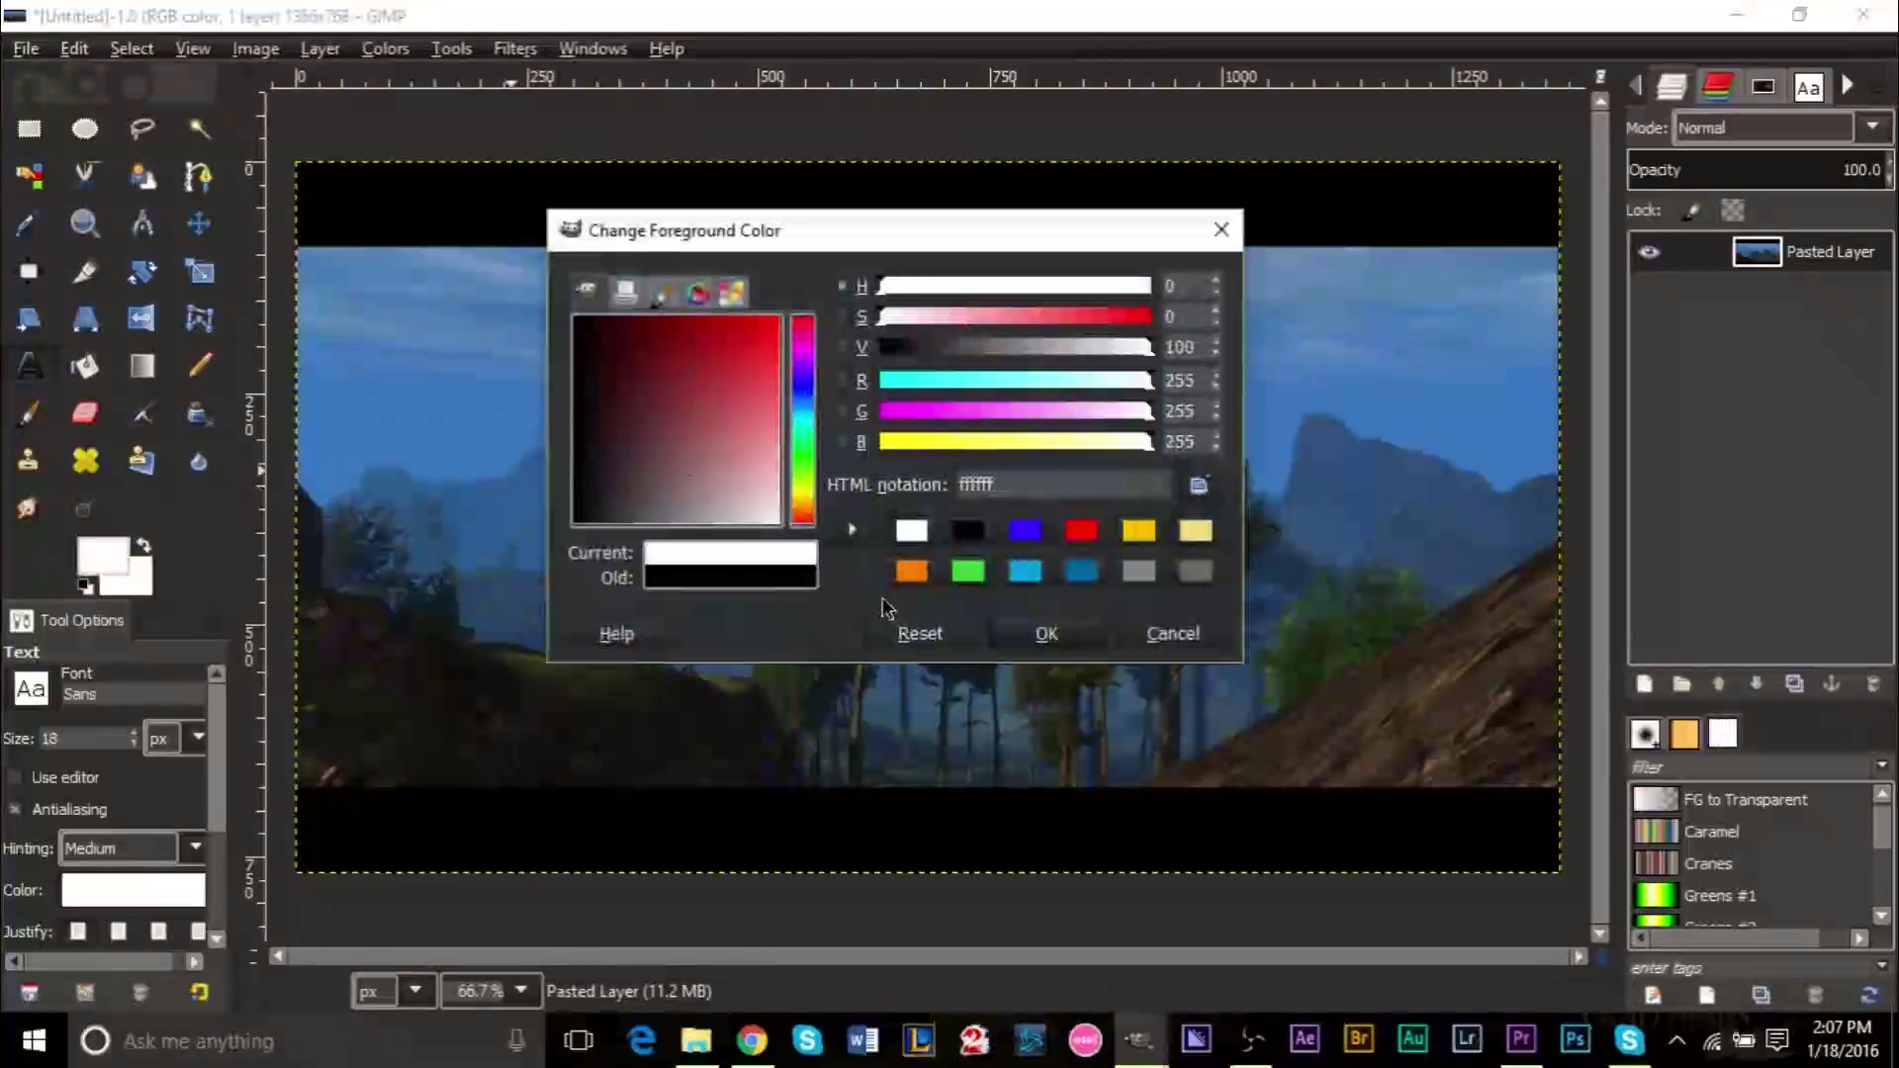
pyautogui.click(1041, 634)
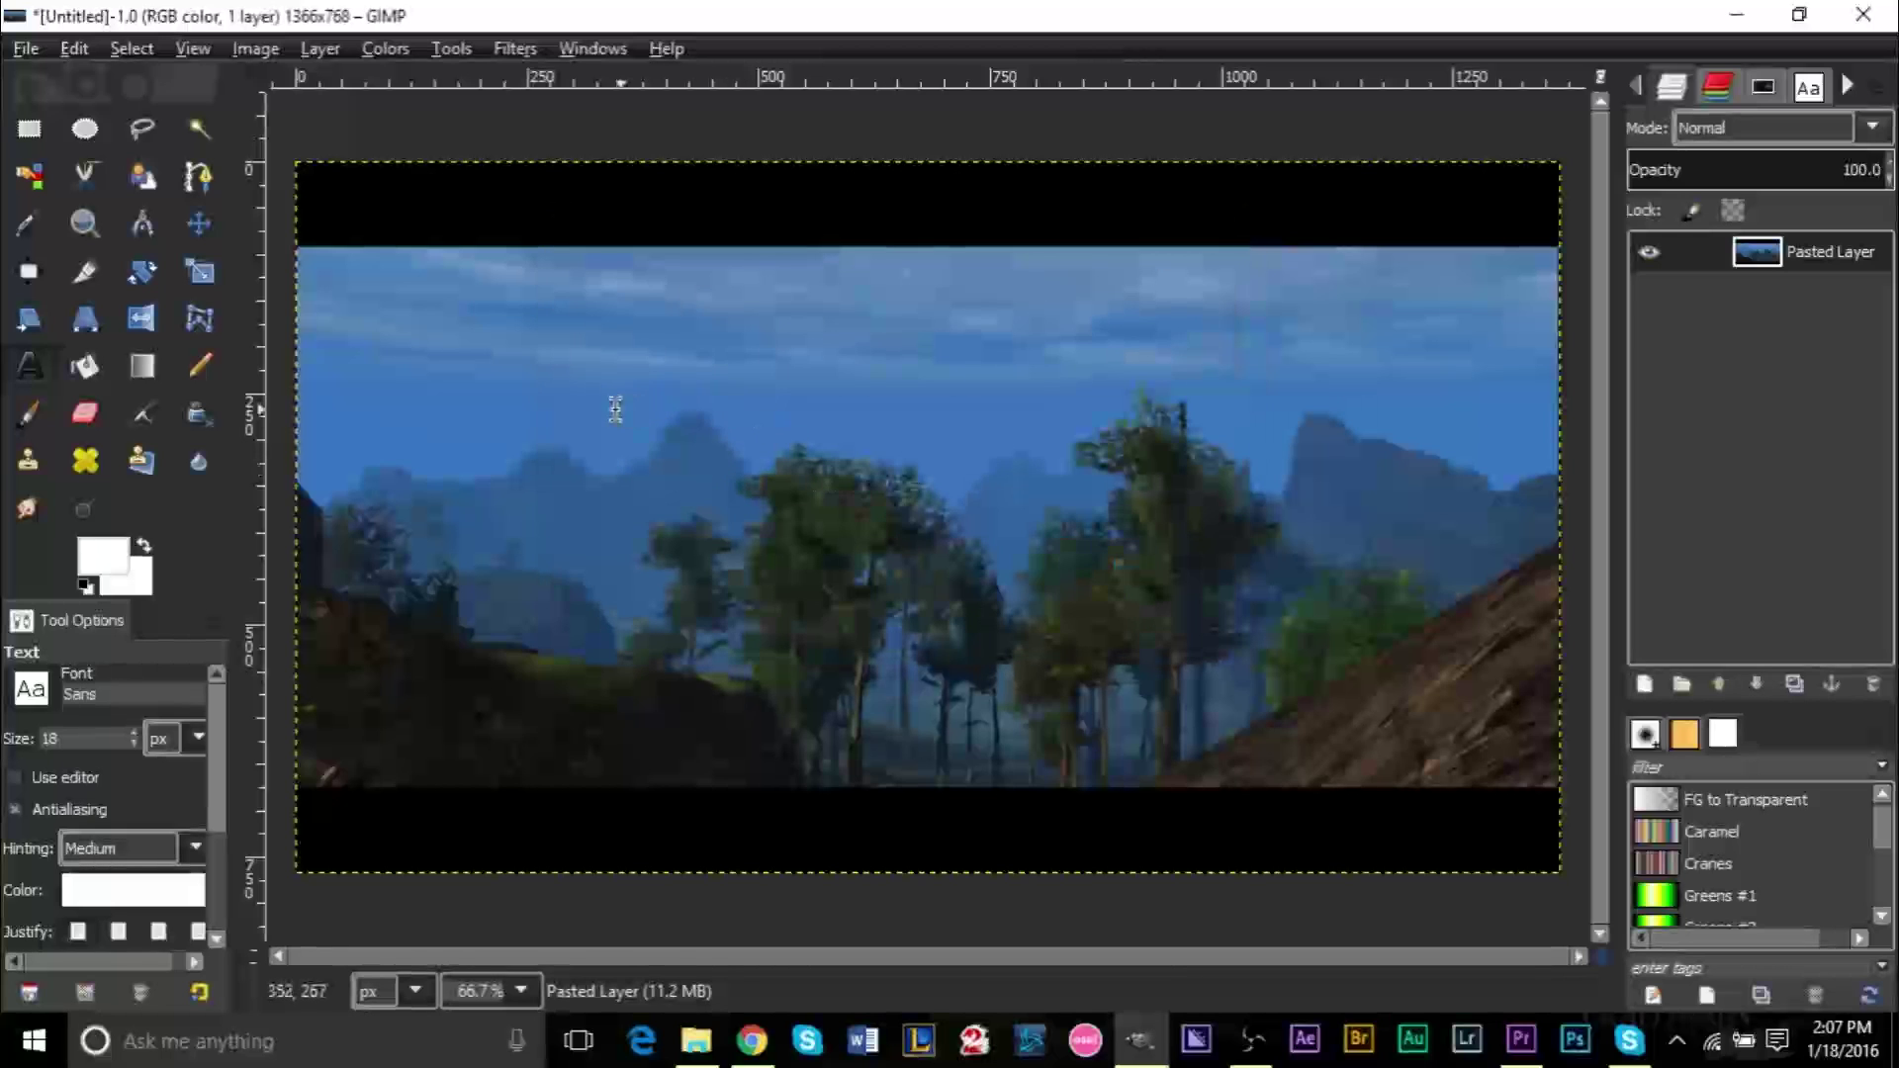
# - Add the text "YouTube Animations" over the sky in the pasted frame
pyautogui.click(560, 376)
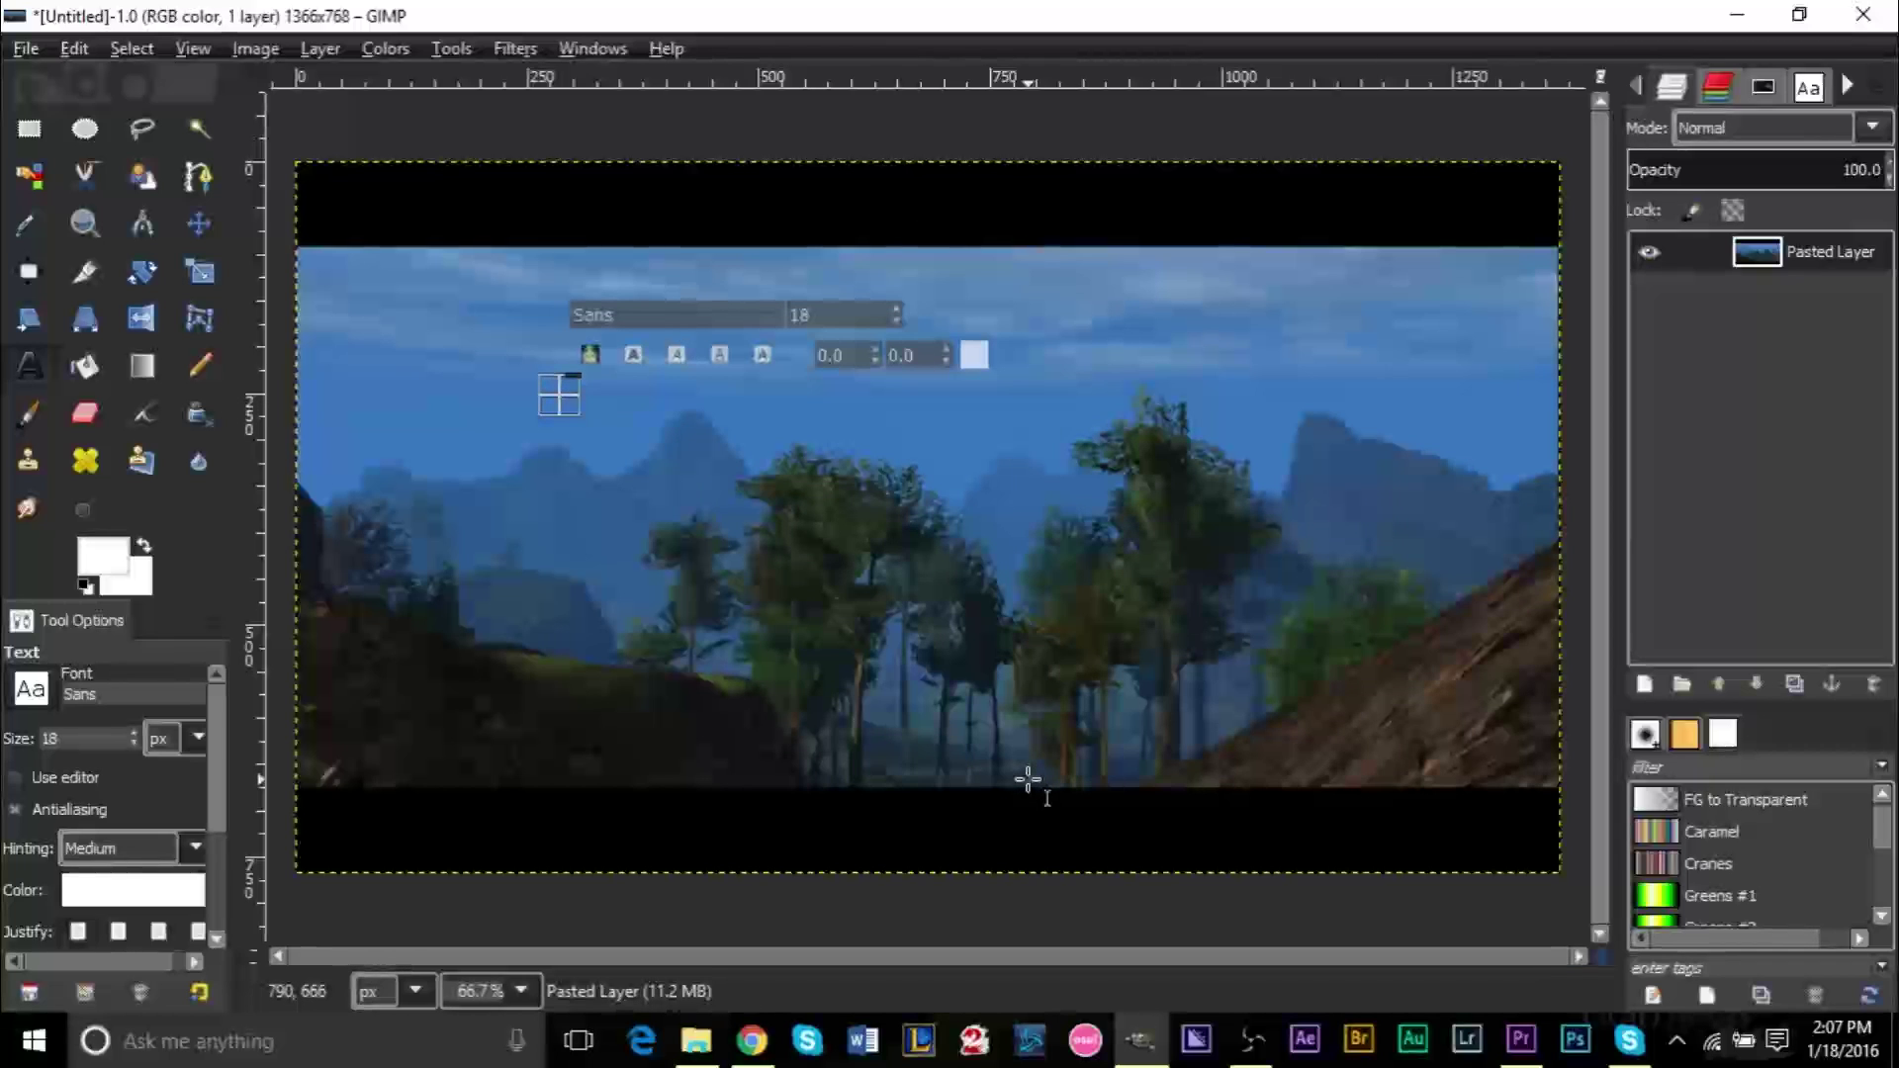
pyautogui.write('YouTu')
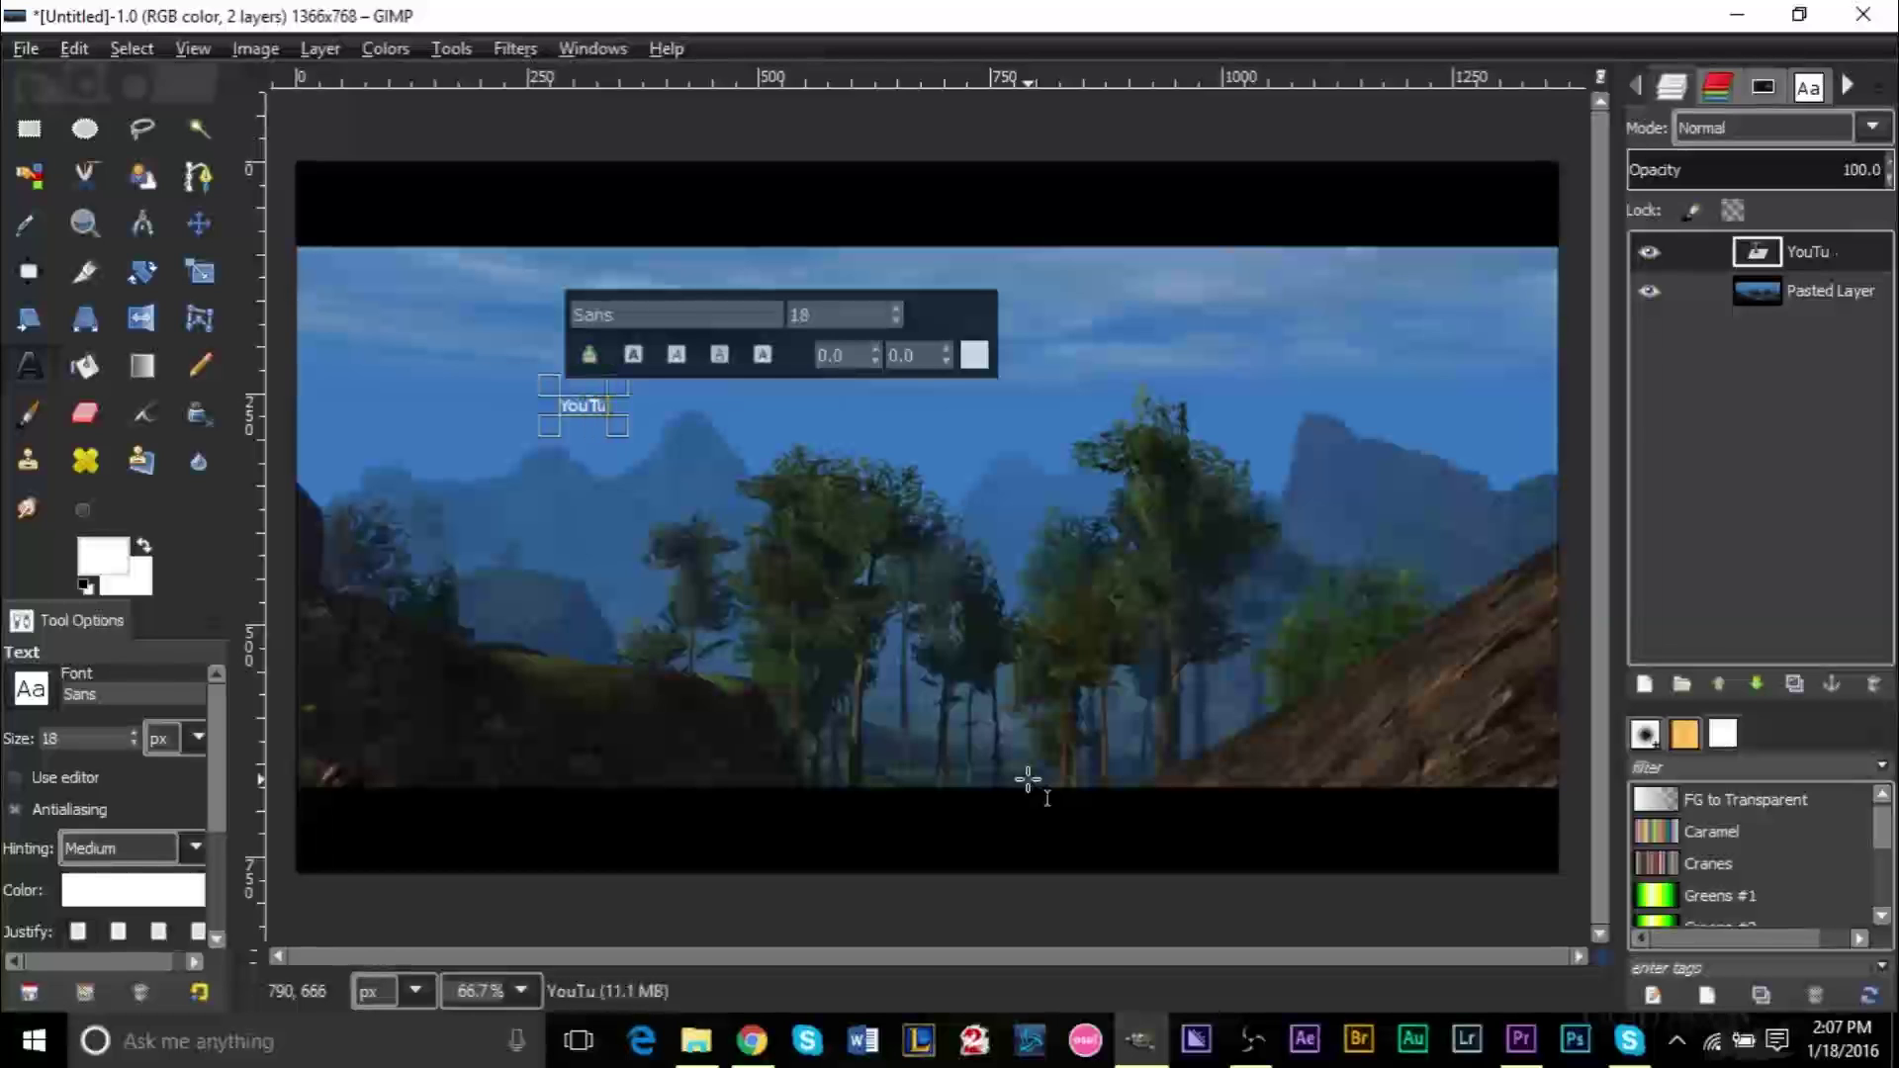
pyautogui.write('be Animations')
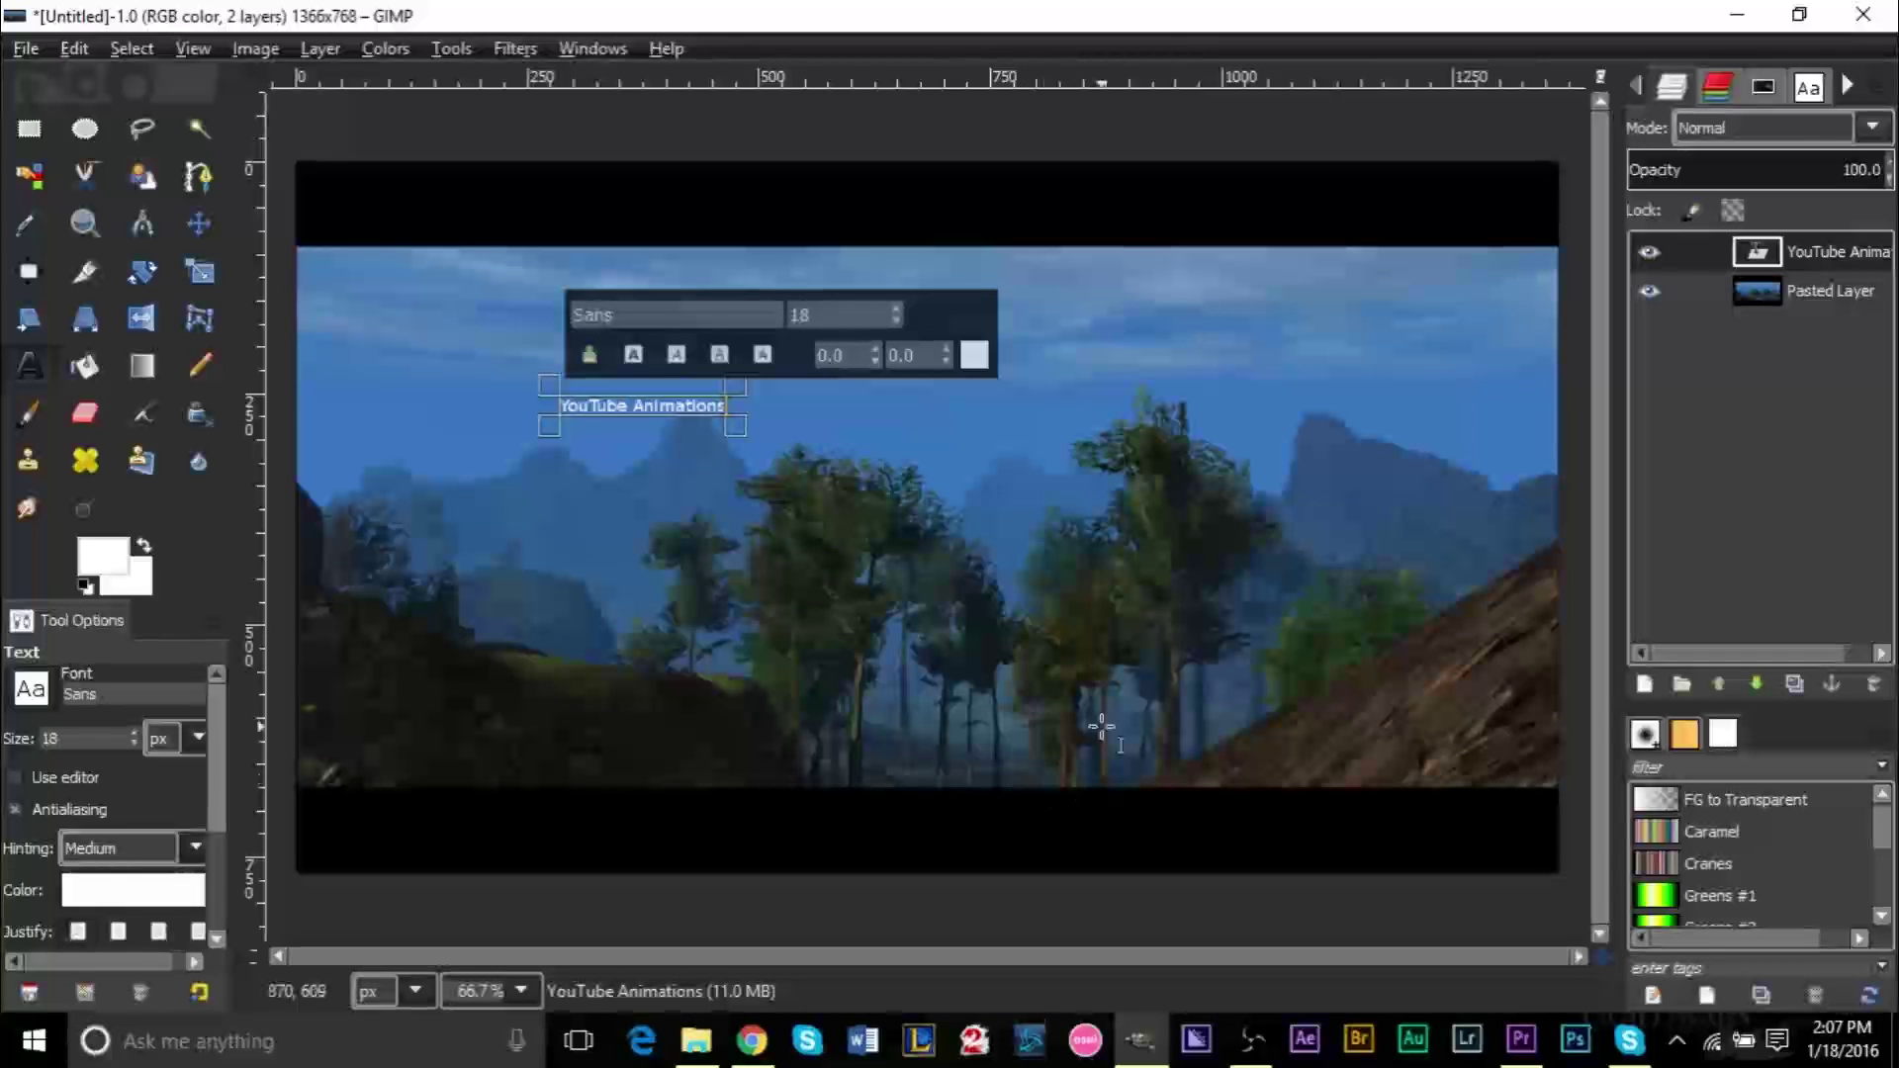
# - Set the size of the whole "YouTube Animations" text to 75
pyautogui.hotkey('ctrl', 'a')
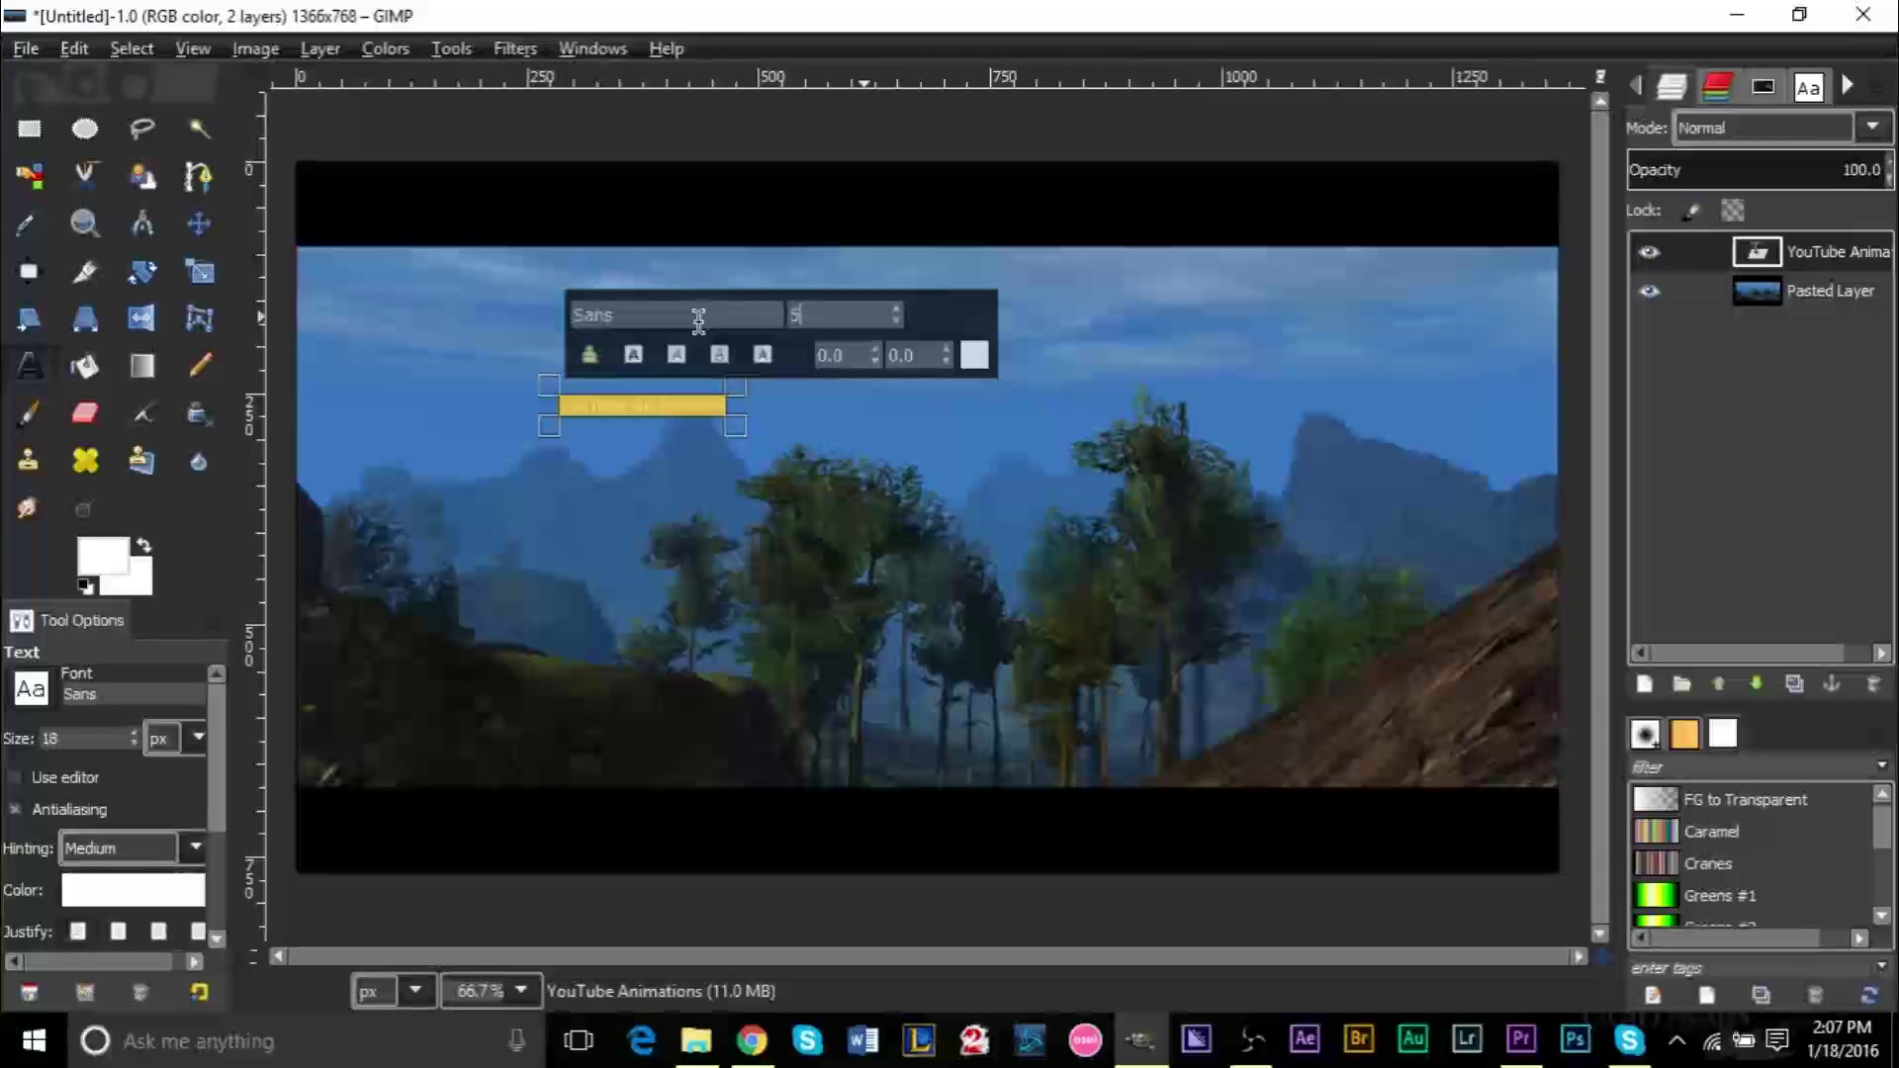
pyautogui.write('0')
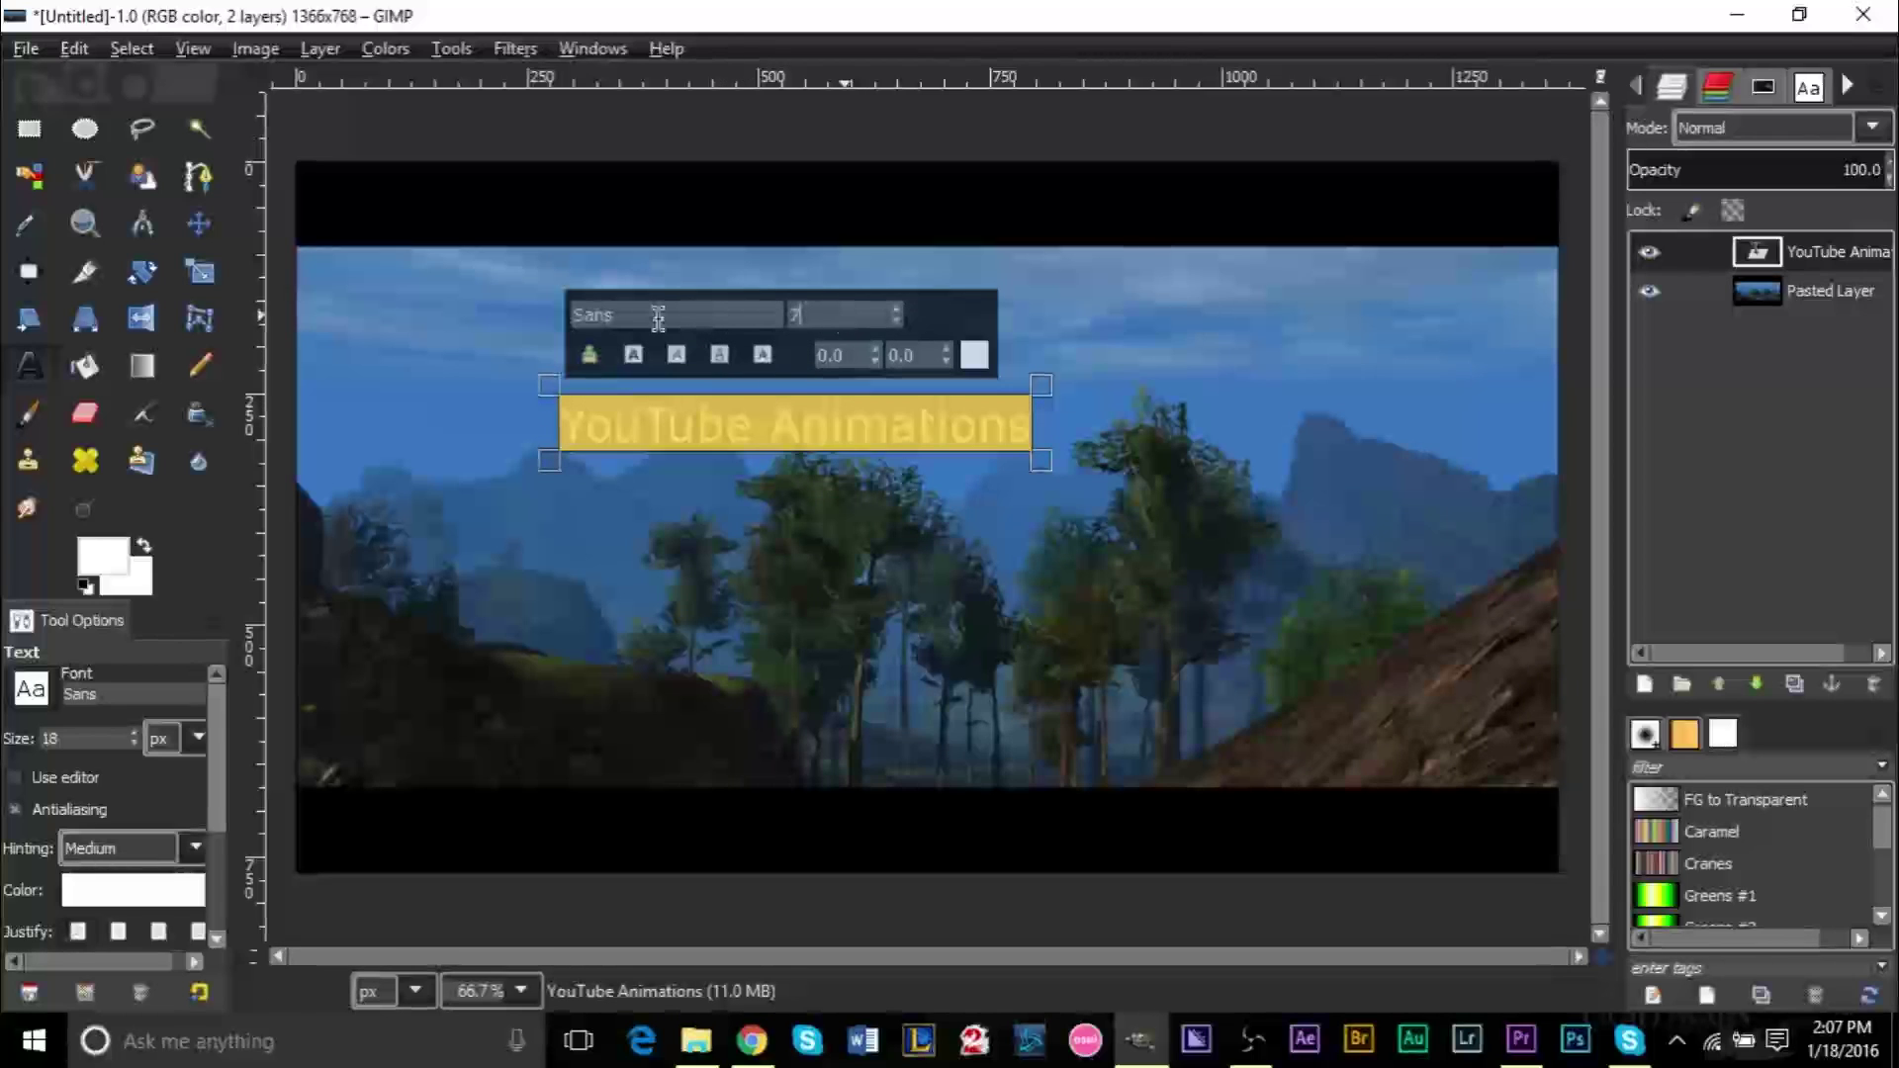
pyautogui.press('Return')
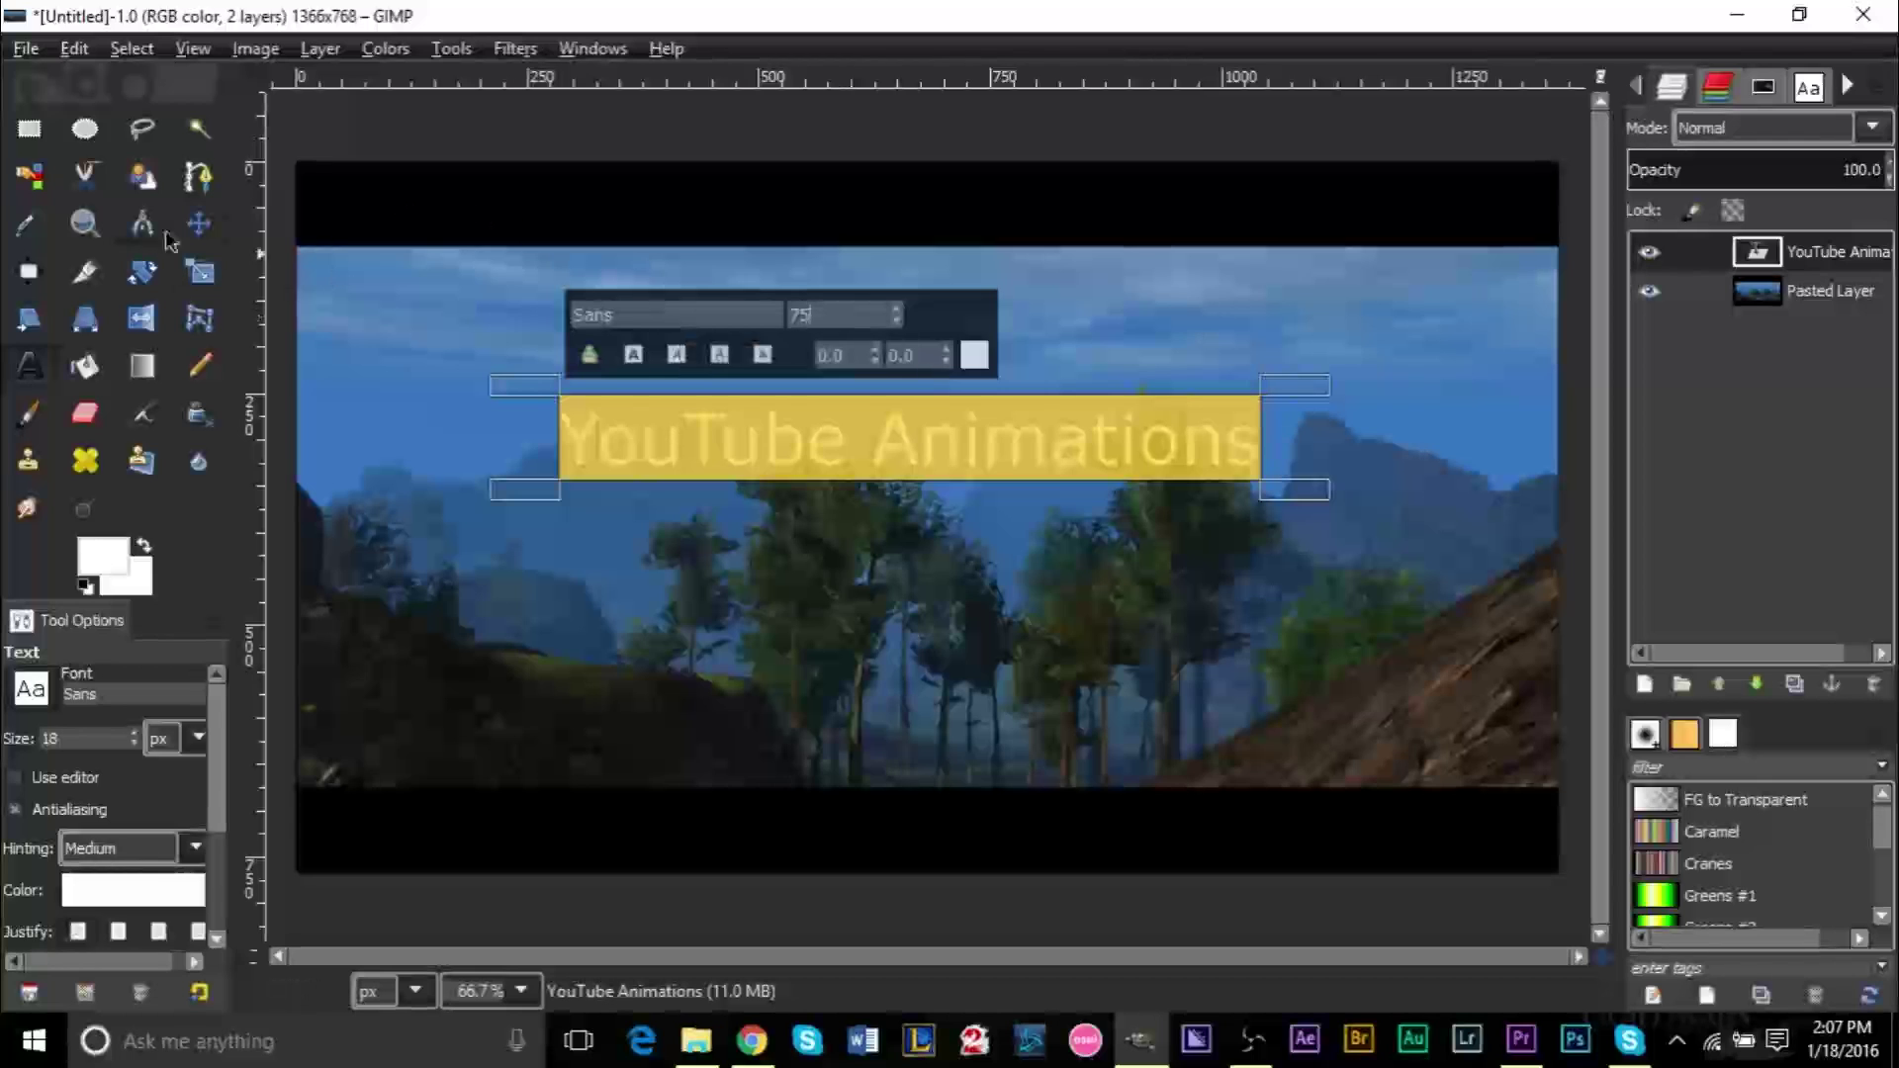
# - Centre the "YouTube Animations" text layer horizontally on the image with the Align tool
pyautogui.click(198, 227)
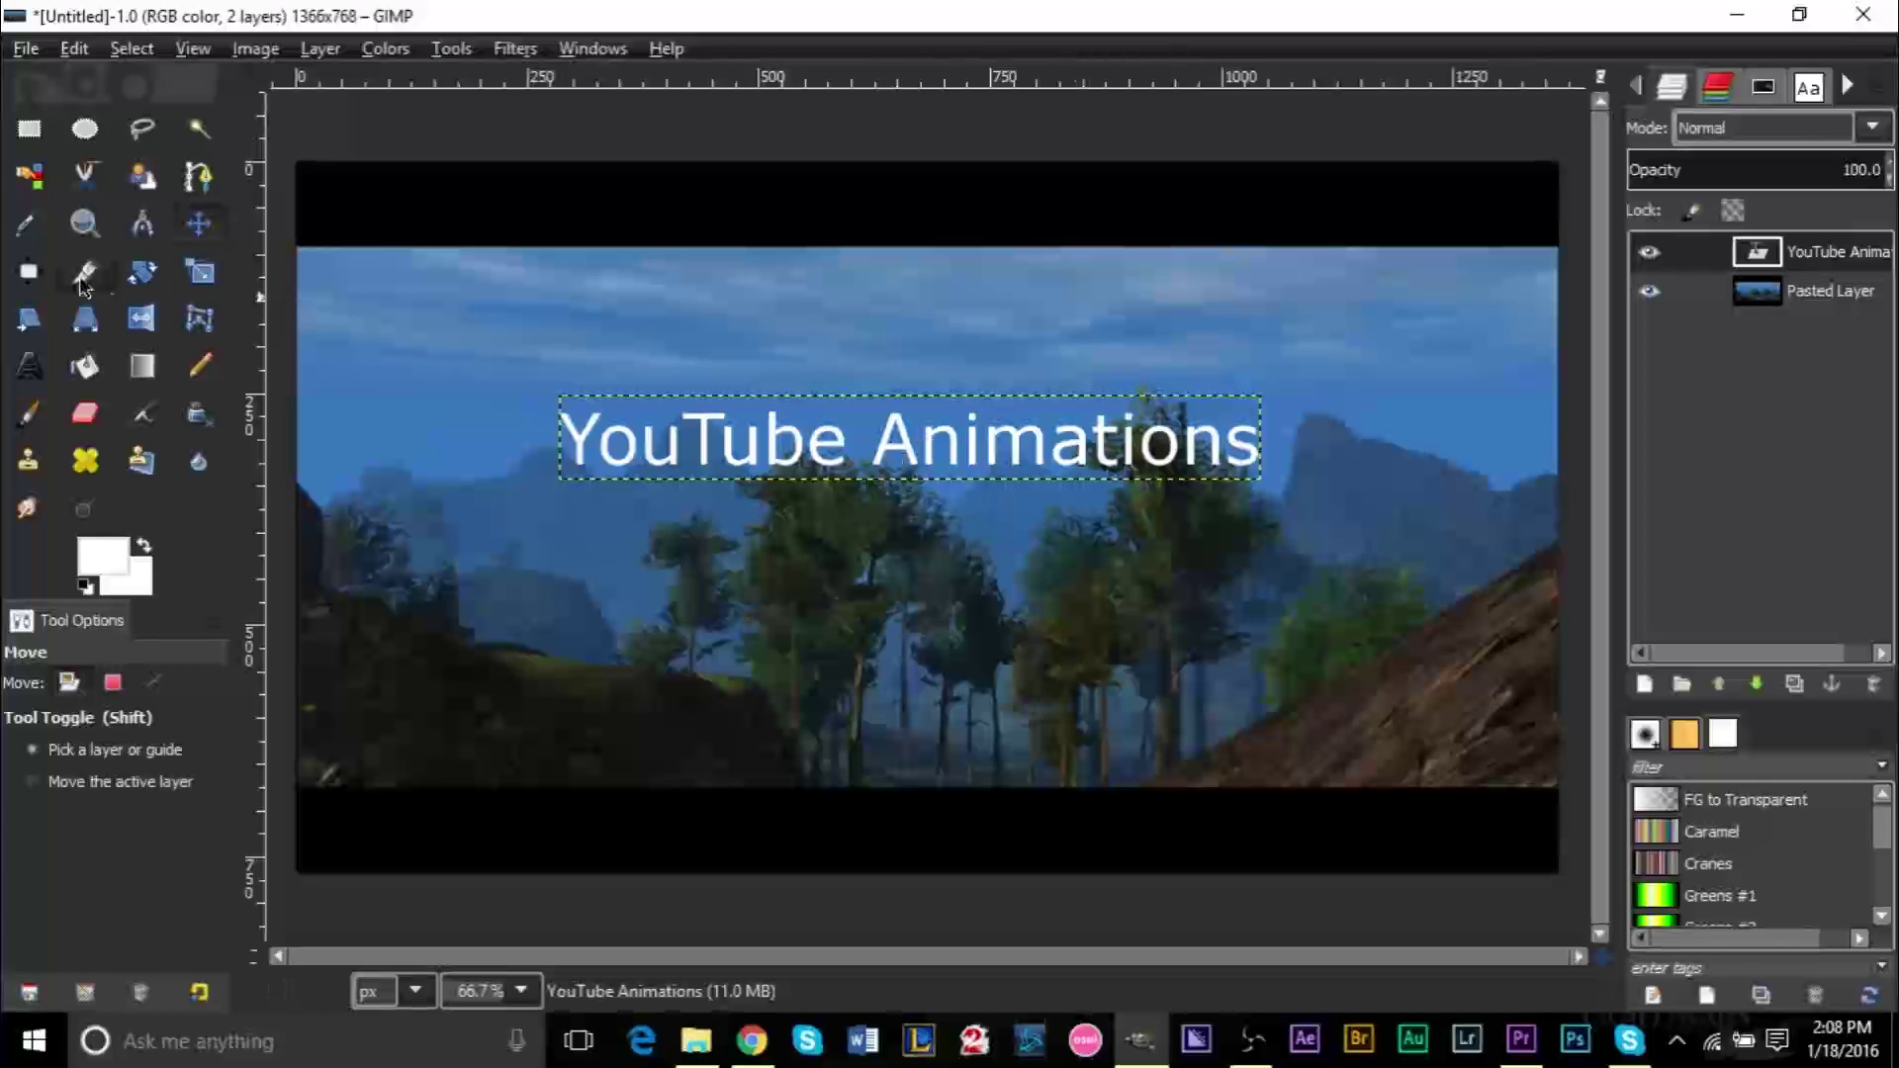
pyautogui.click(42, 267)
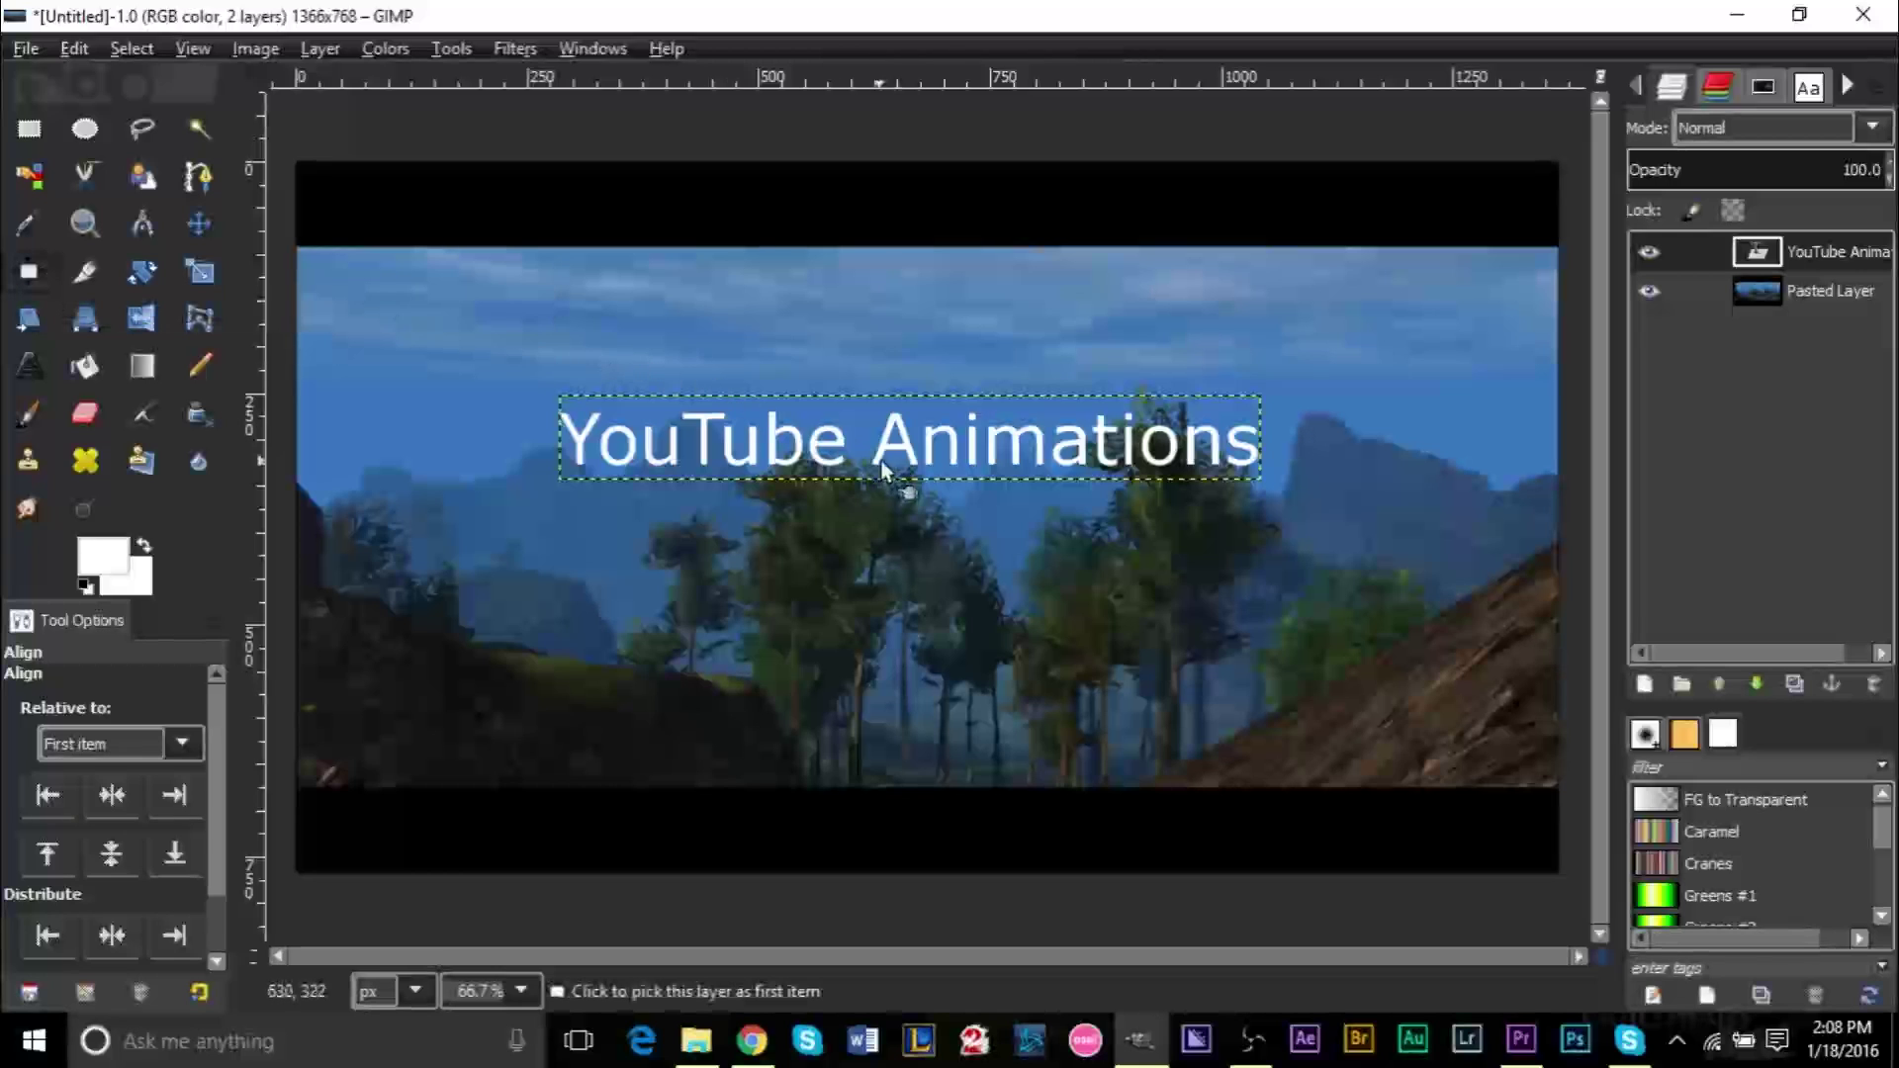
pyautogui.click(925, 461)
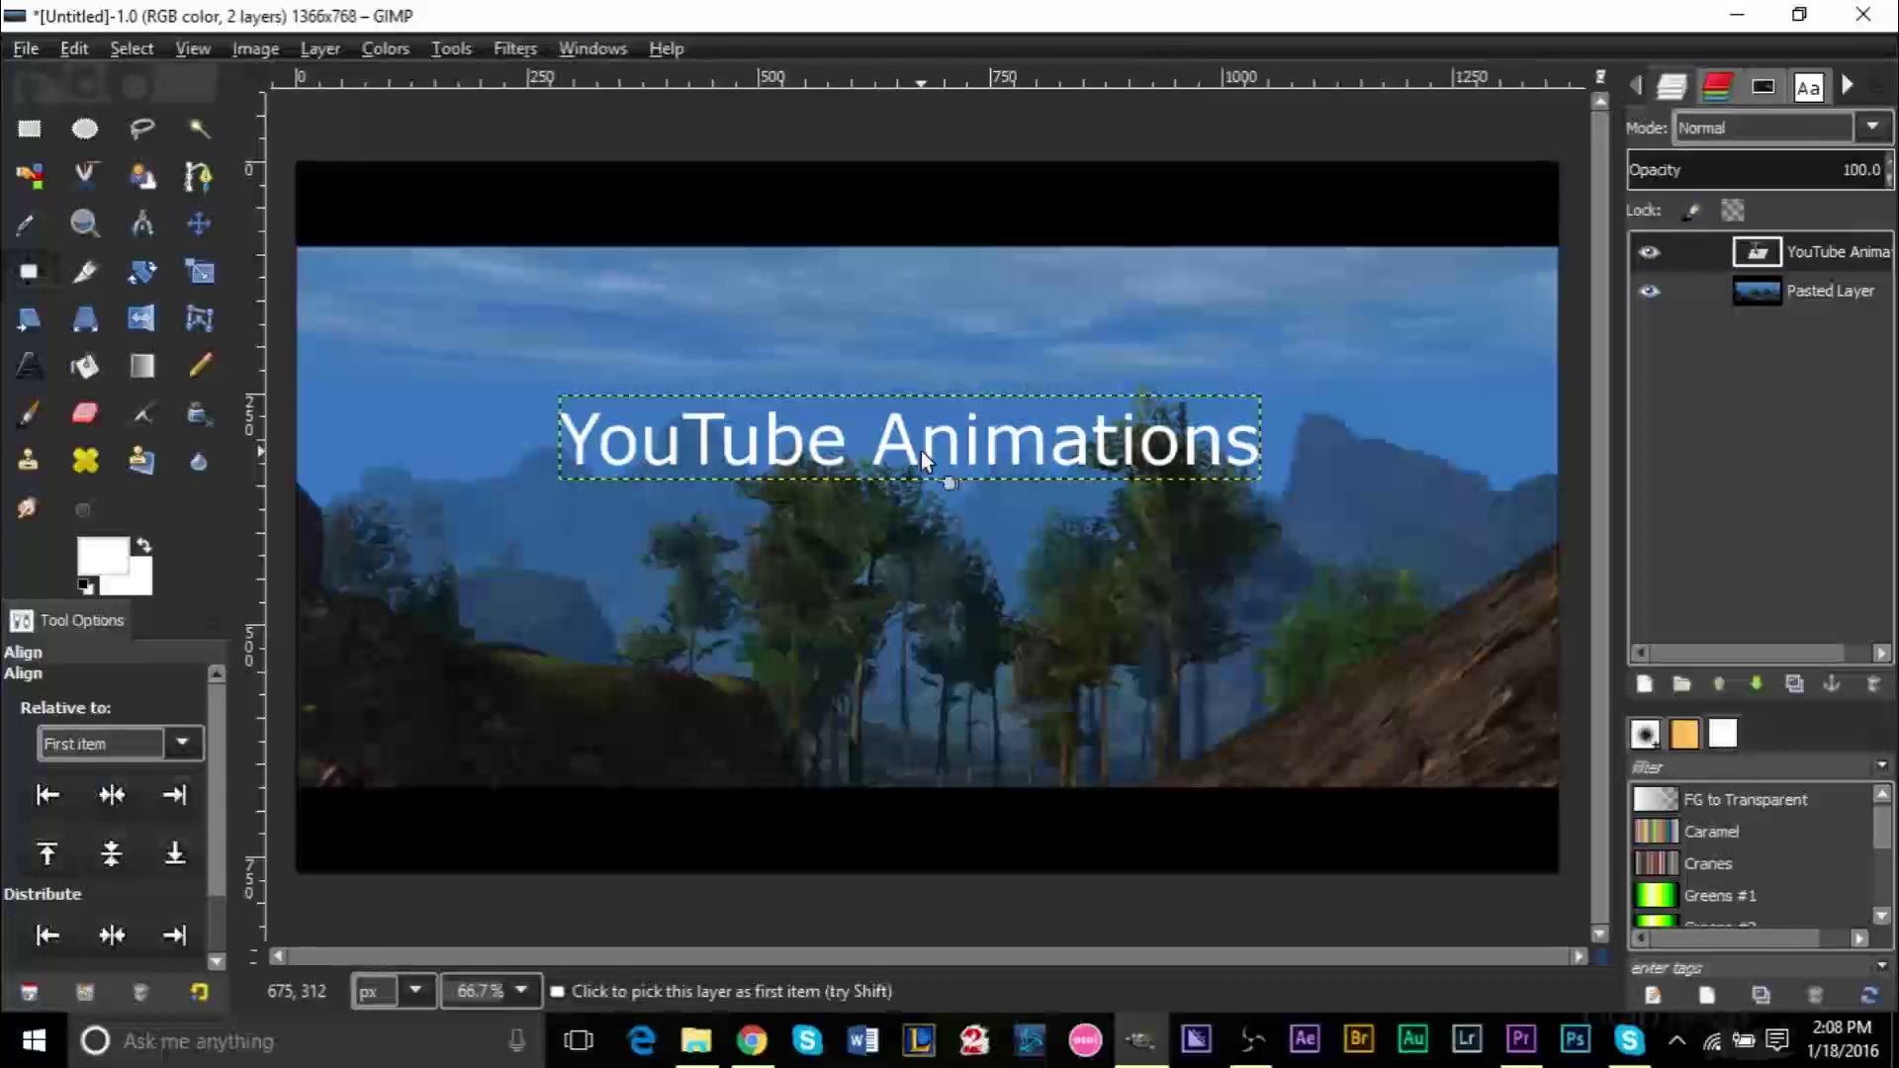
pyautogui.click(126, 797)
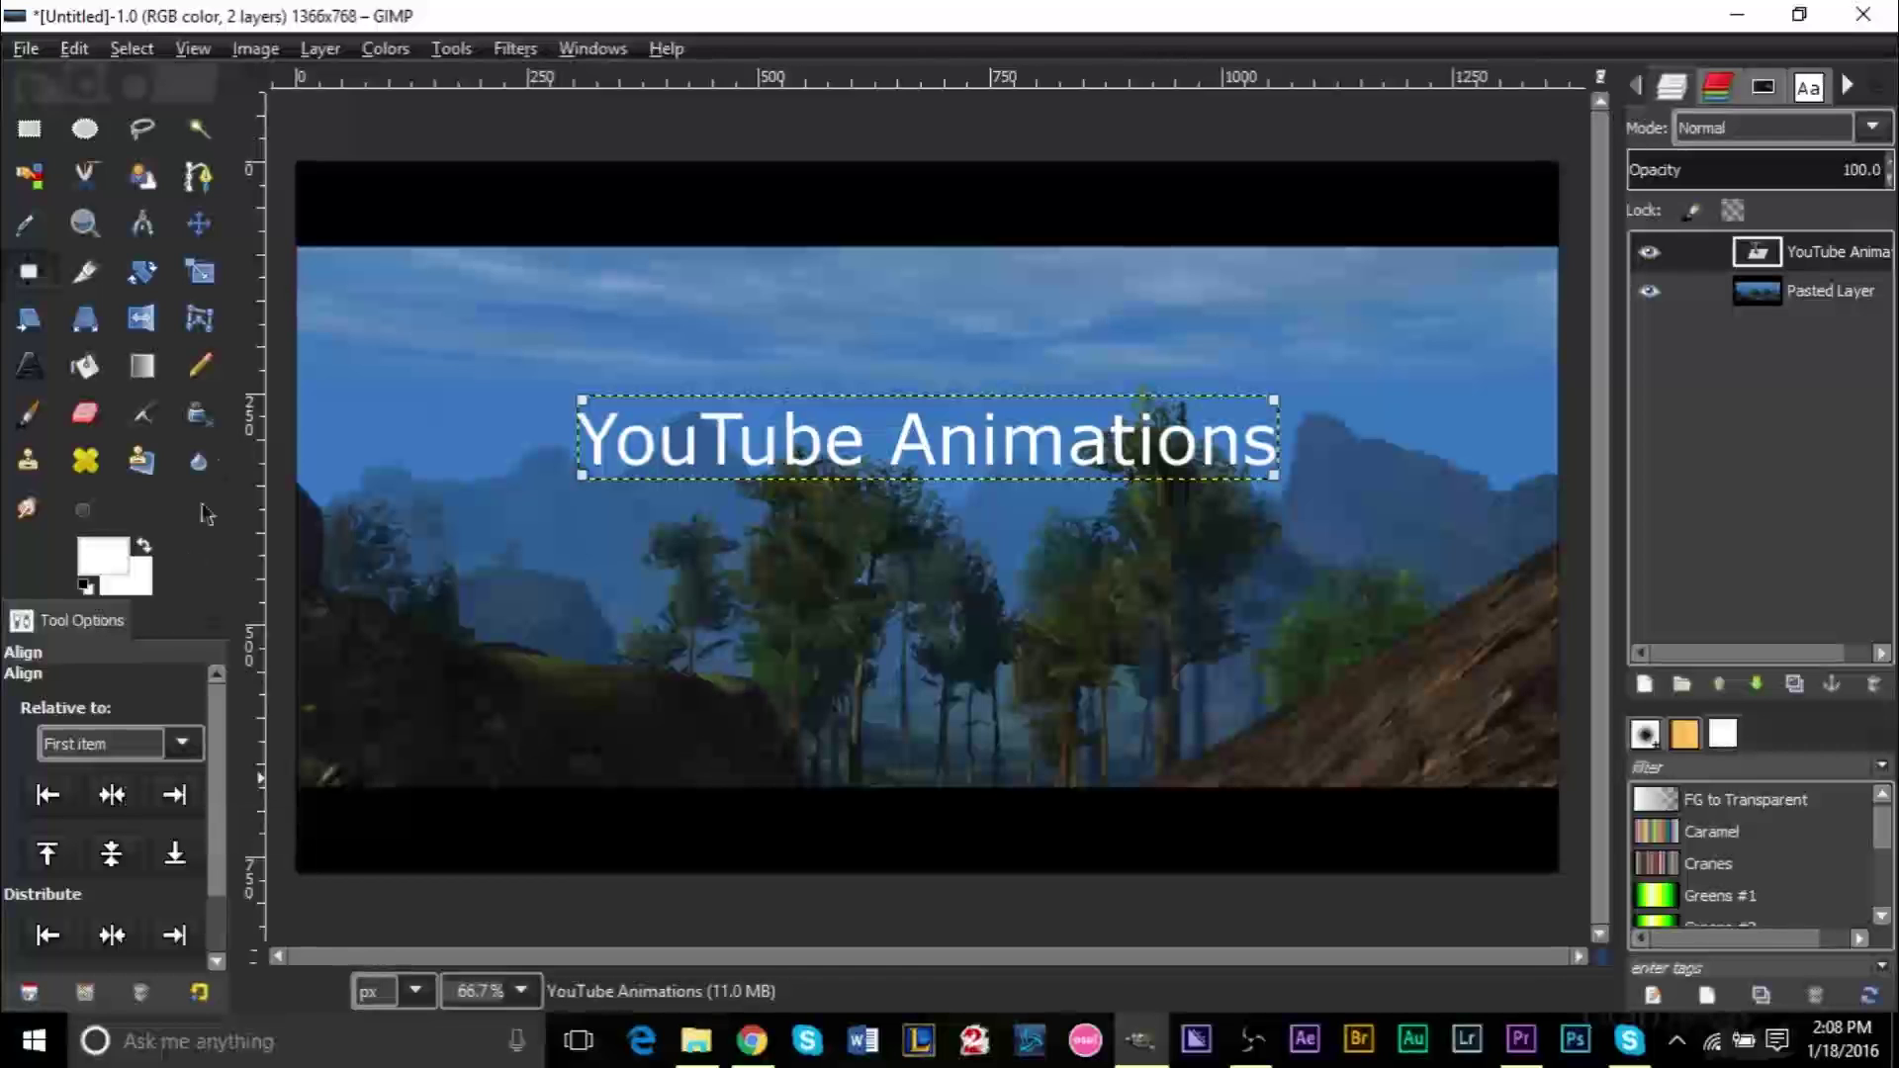
# - Try centring the "YouTube Animations" text layer vertically on the image, and undo that alignment
pyautogui.click(200, 226)
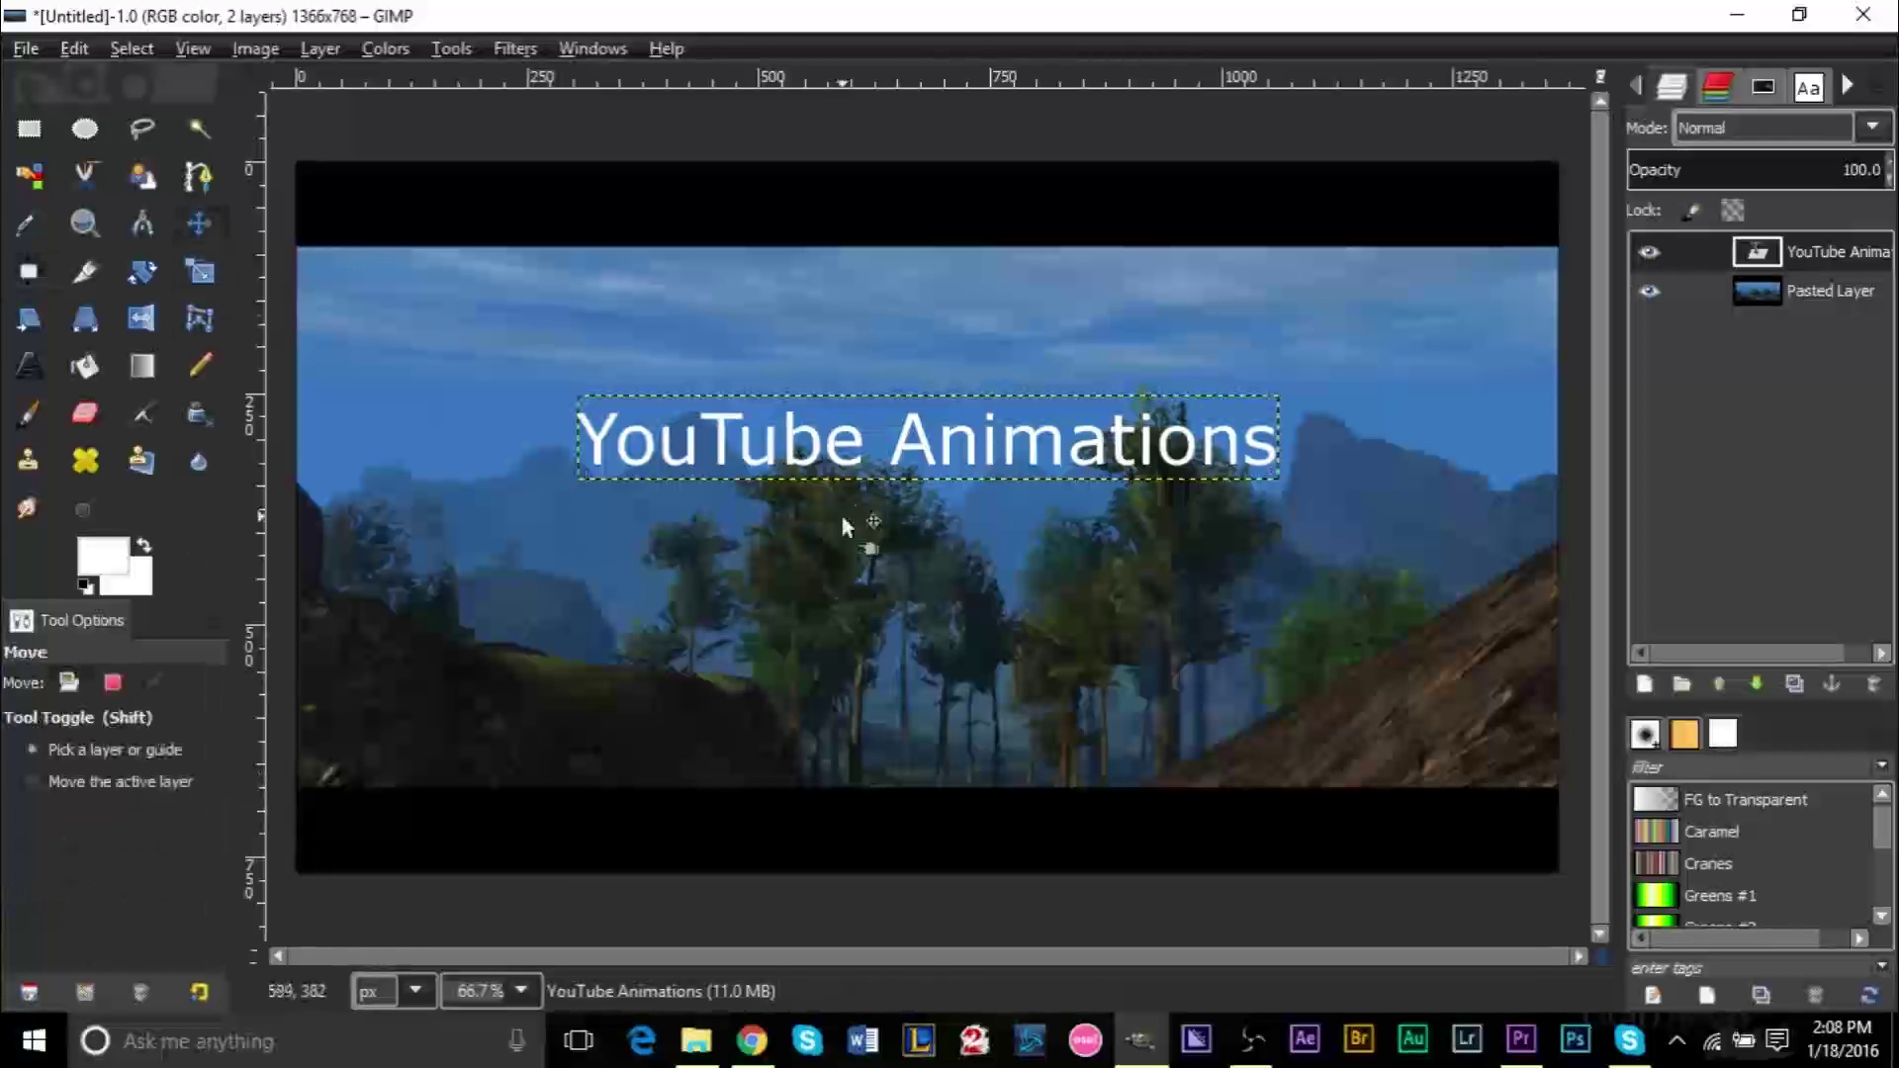
pyautogui.click(30, 272)
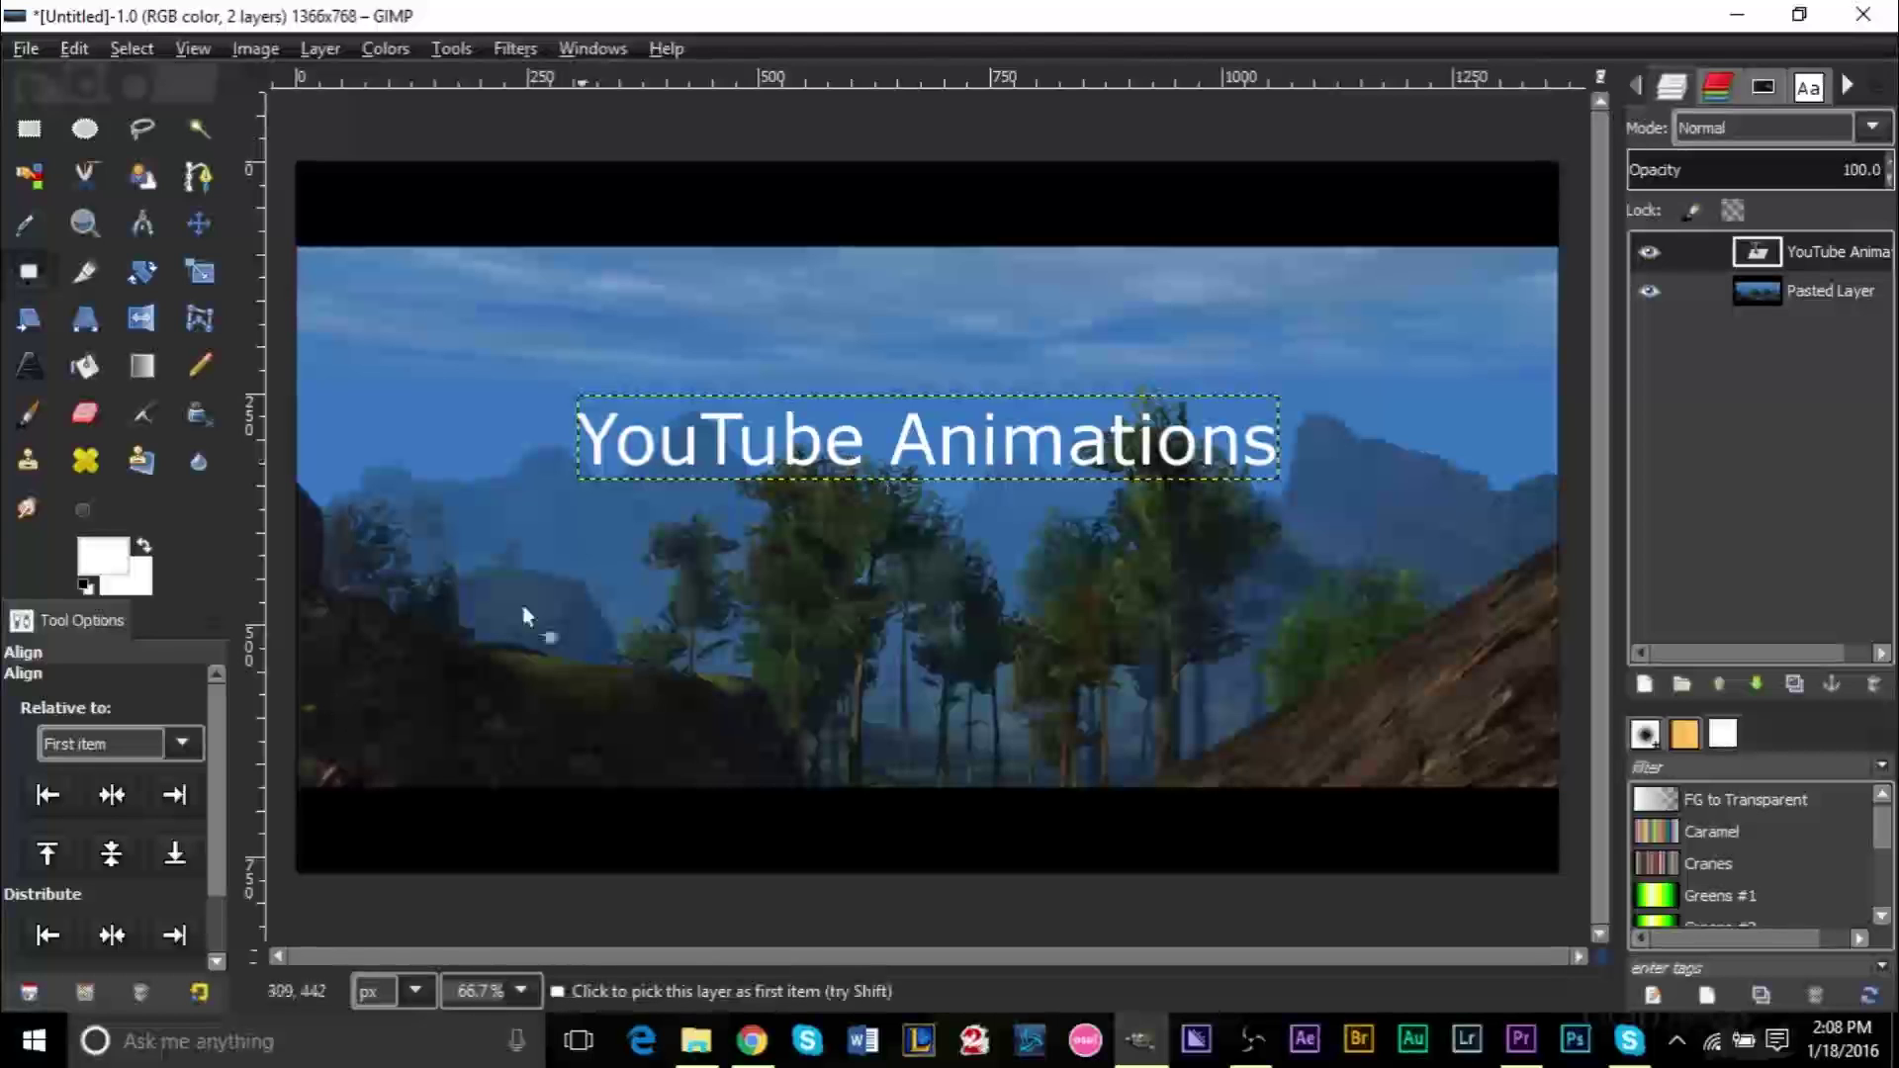
pyautogui.click(111, 853)
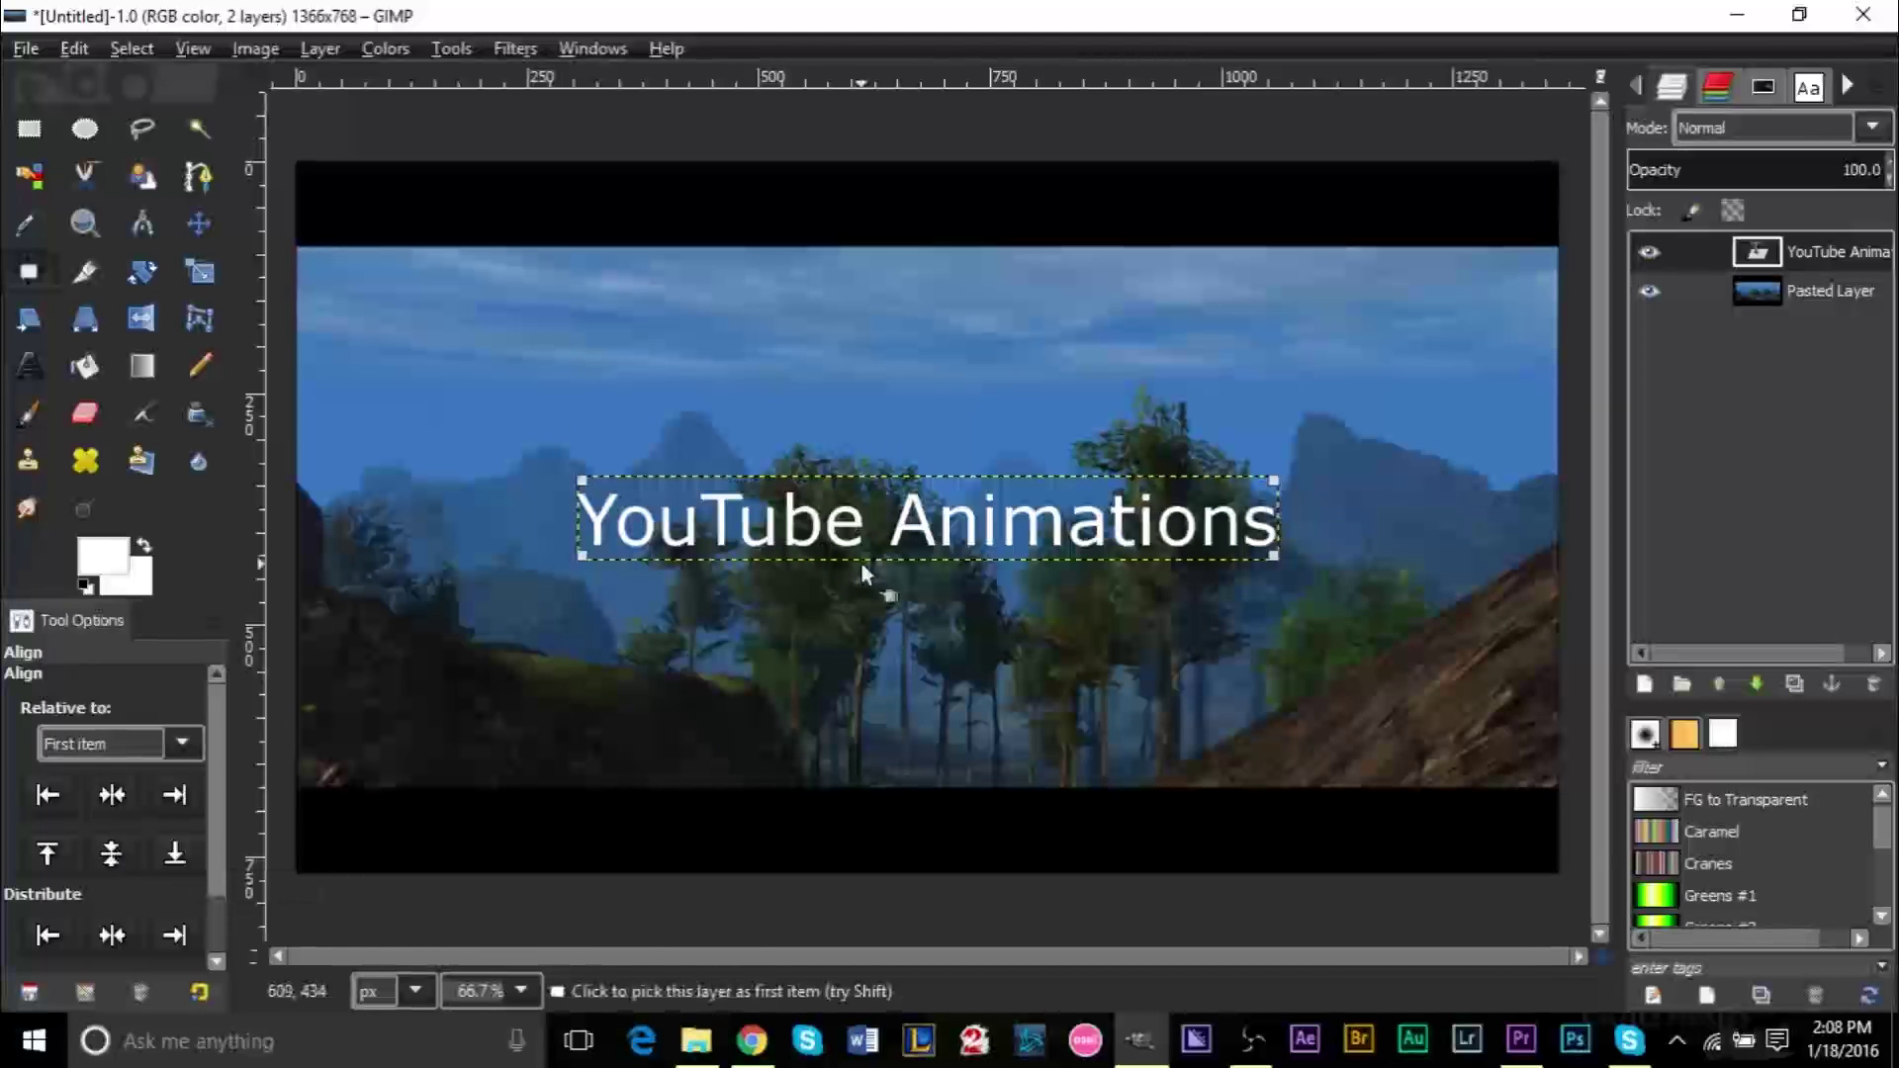
pyautogui.click(199, 222)
pyautogui.hotkey('ctrl', 'z')
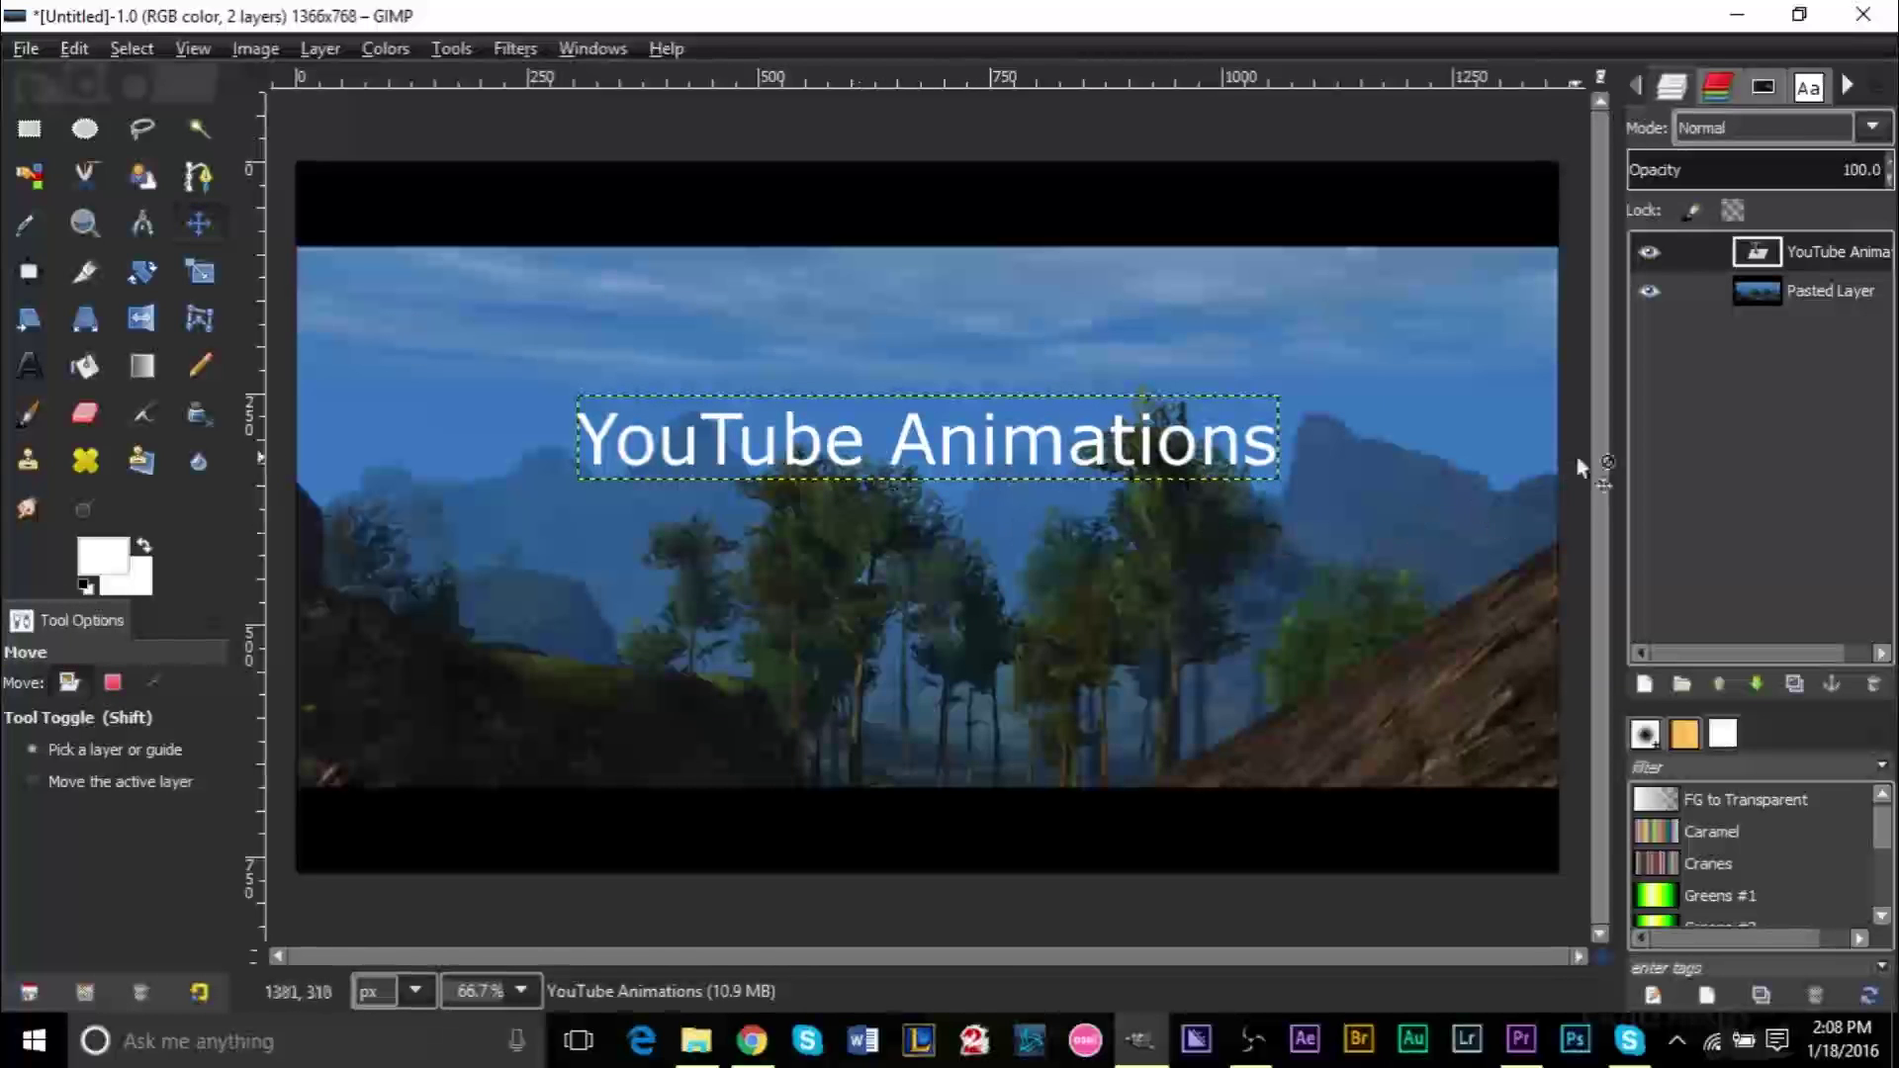
pyautogui.click(1825, 290)
pyautogui.click(1809, 251)
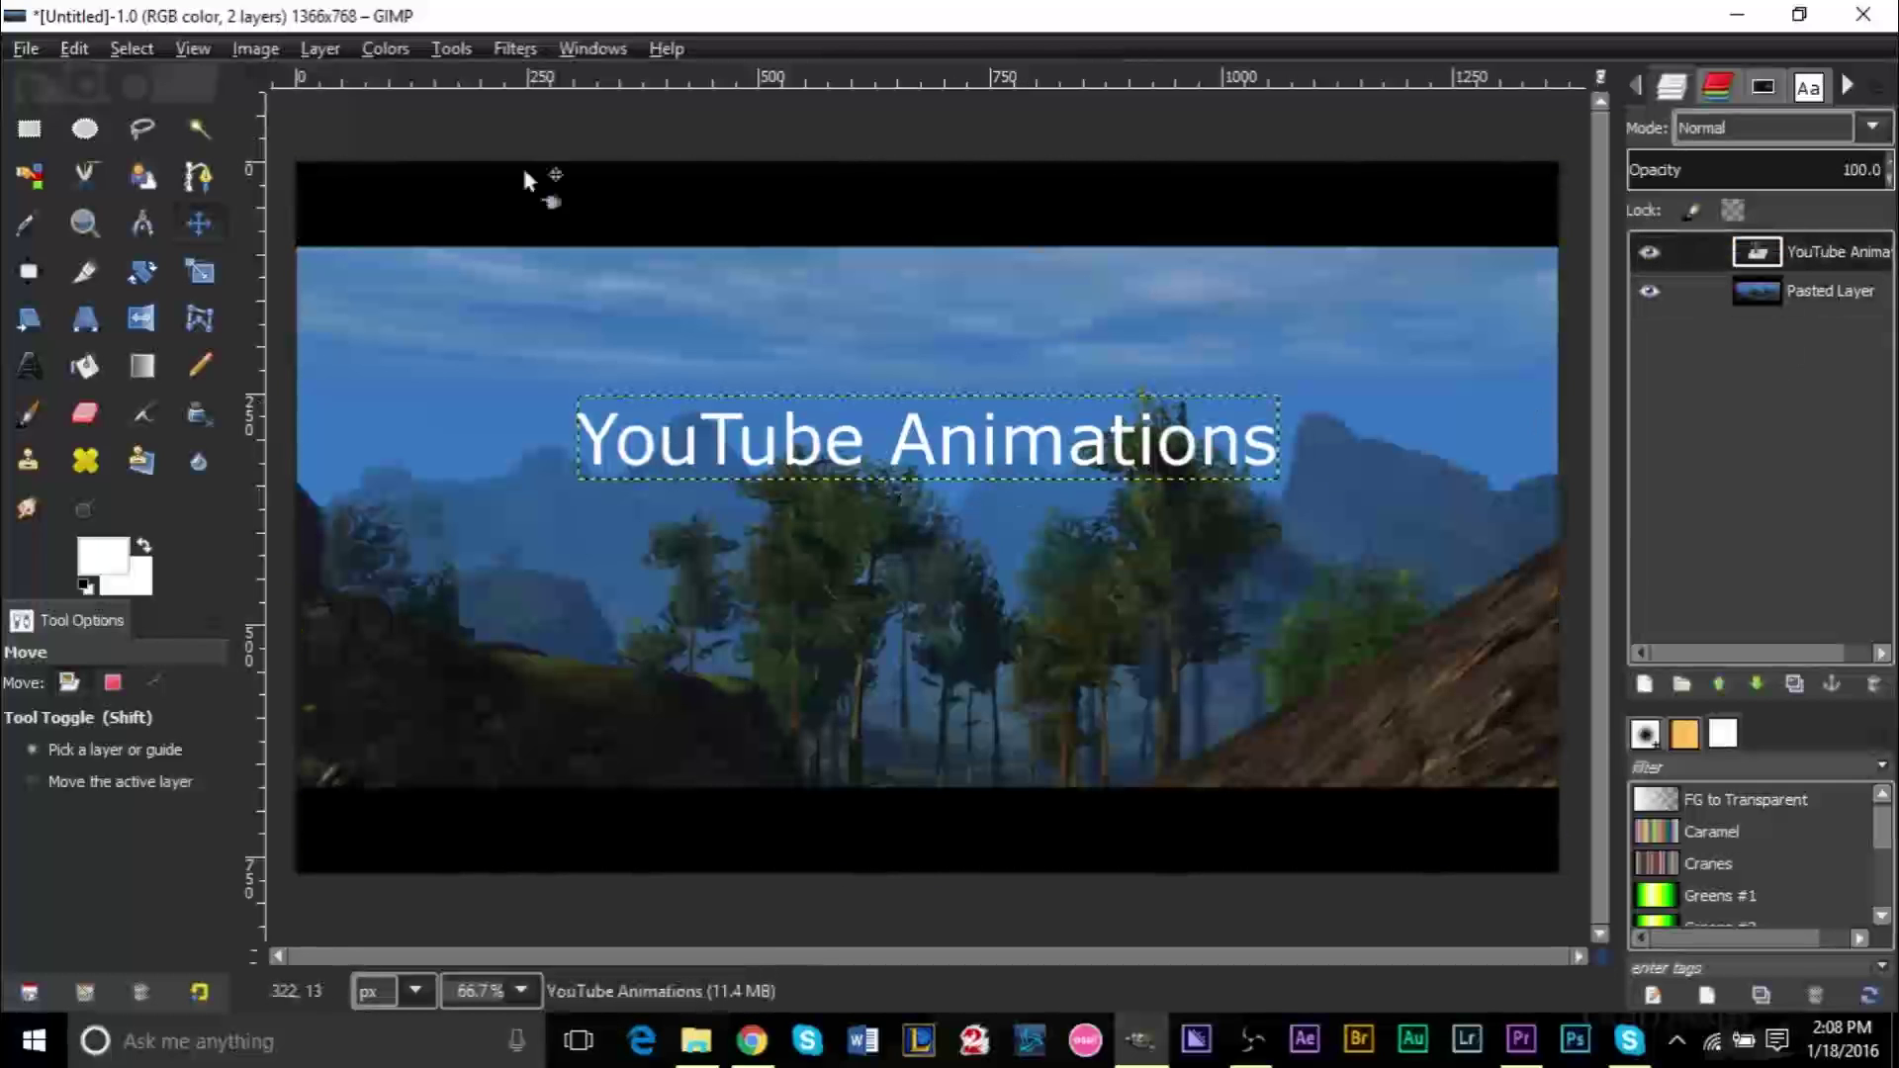
# - Create a new transparent 1366 × 768 px layer and place it directly below the "YouTube Animations" text layer
pyautogui.click(103, 225)
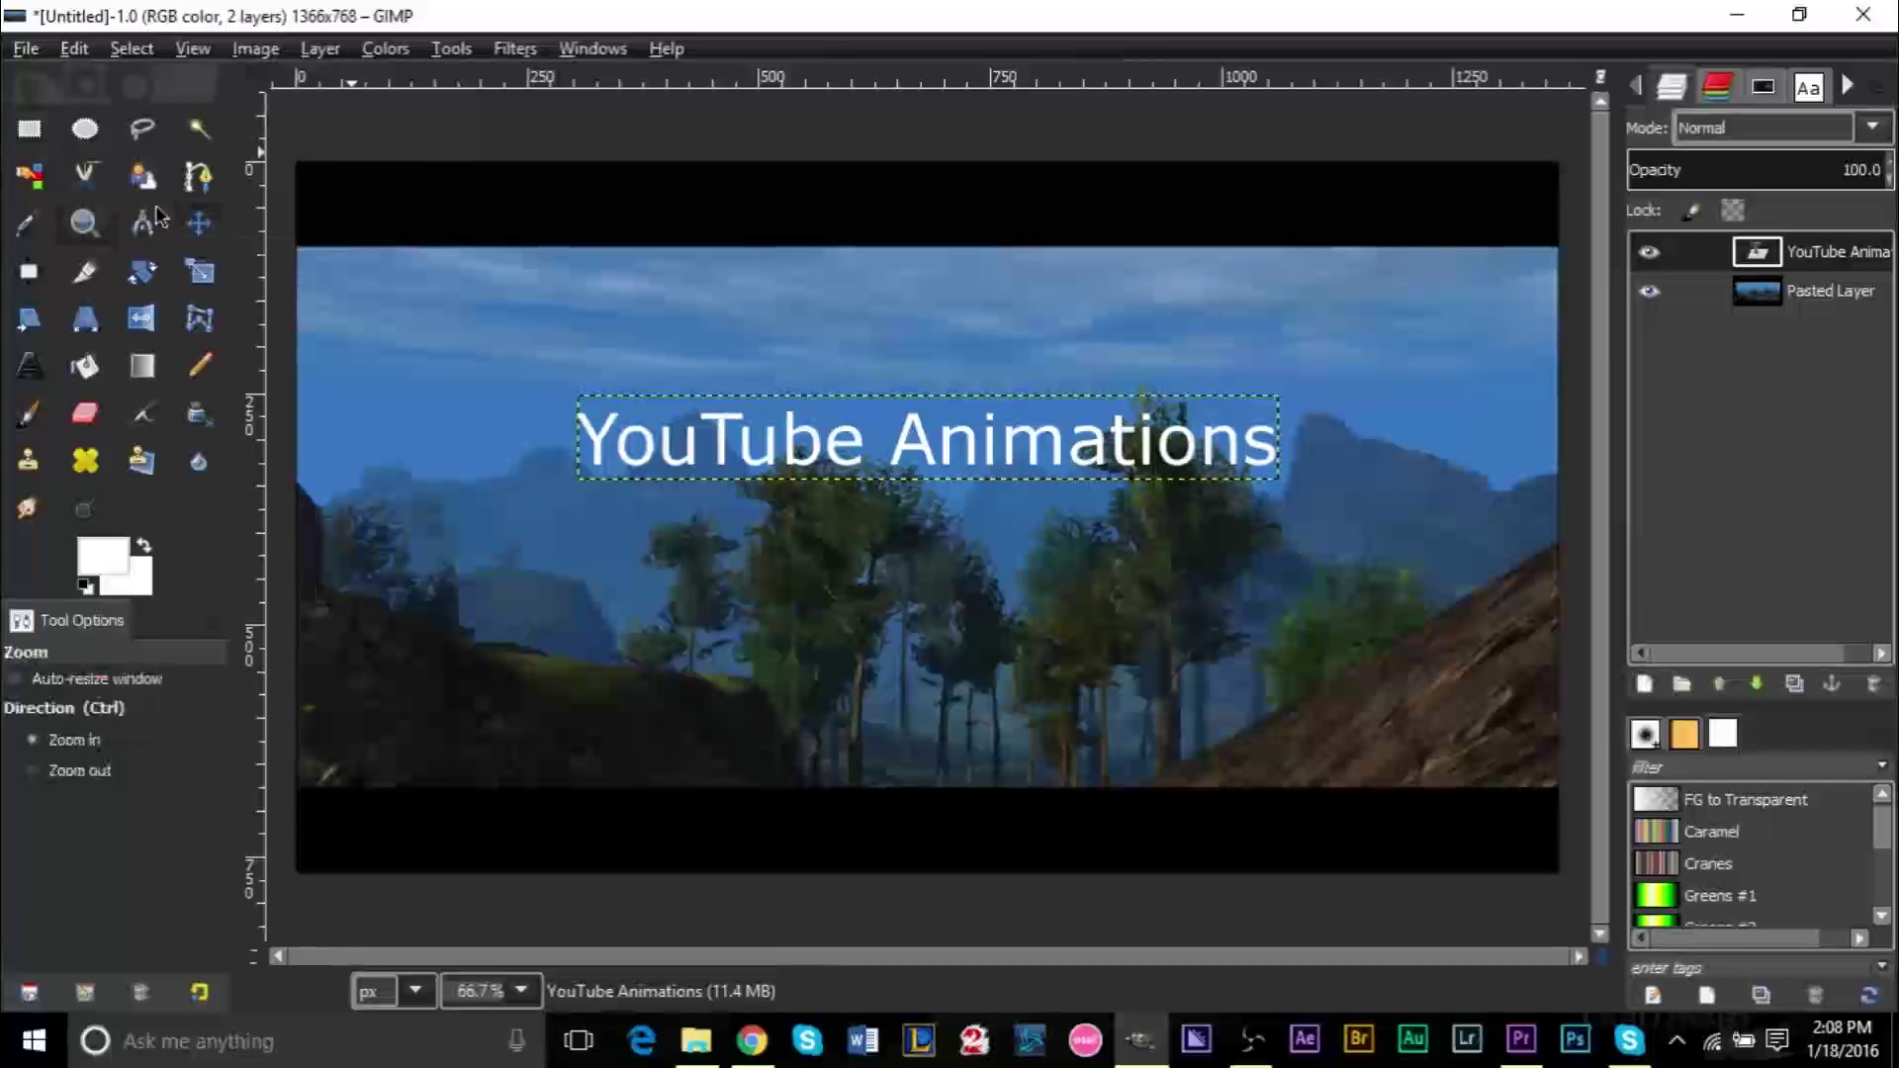
pyautogui.click(882, 507)
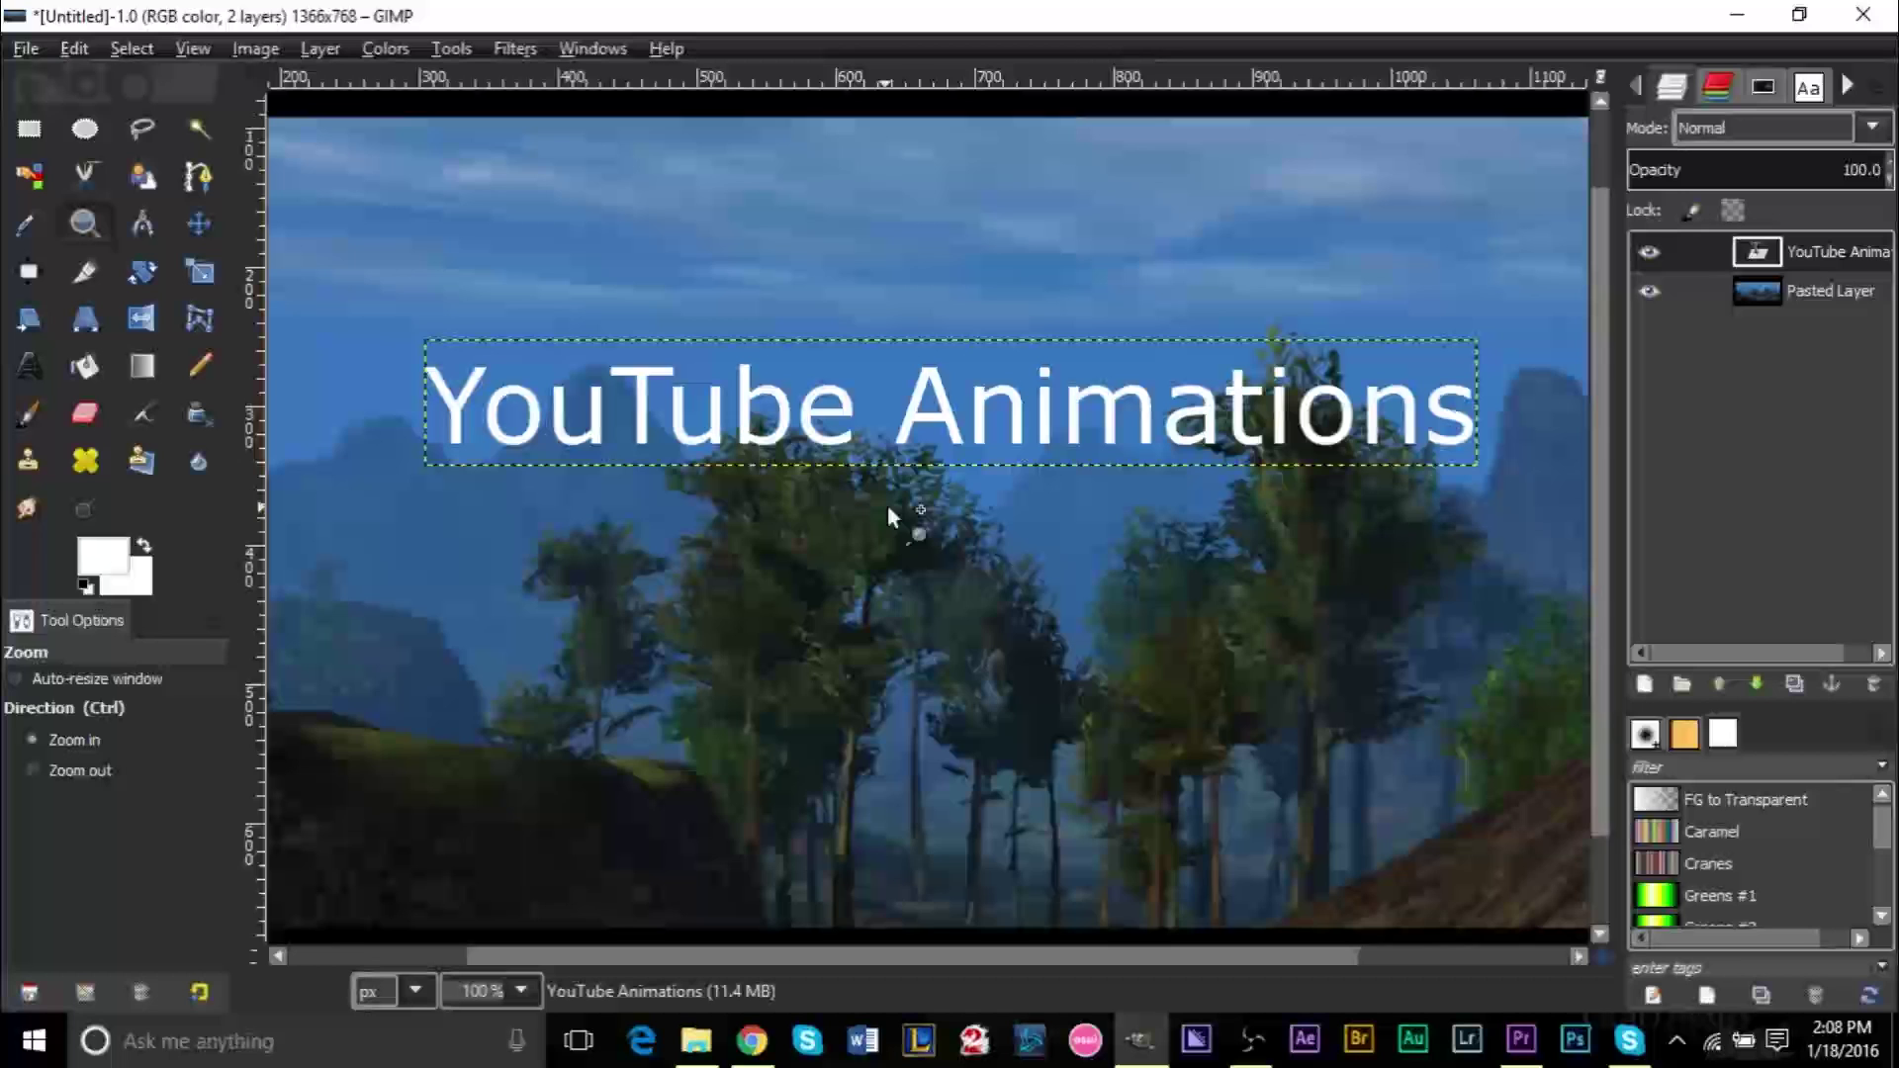
pyautogui.click(957, 458)
pyautogui.keyDown('ctrl'); pyautogui.click(958, 458); pyautogui.keyUp('ctrl')
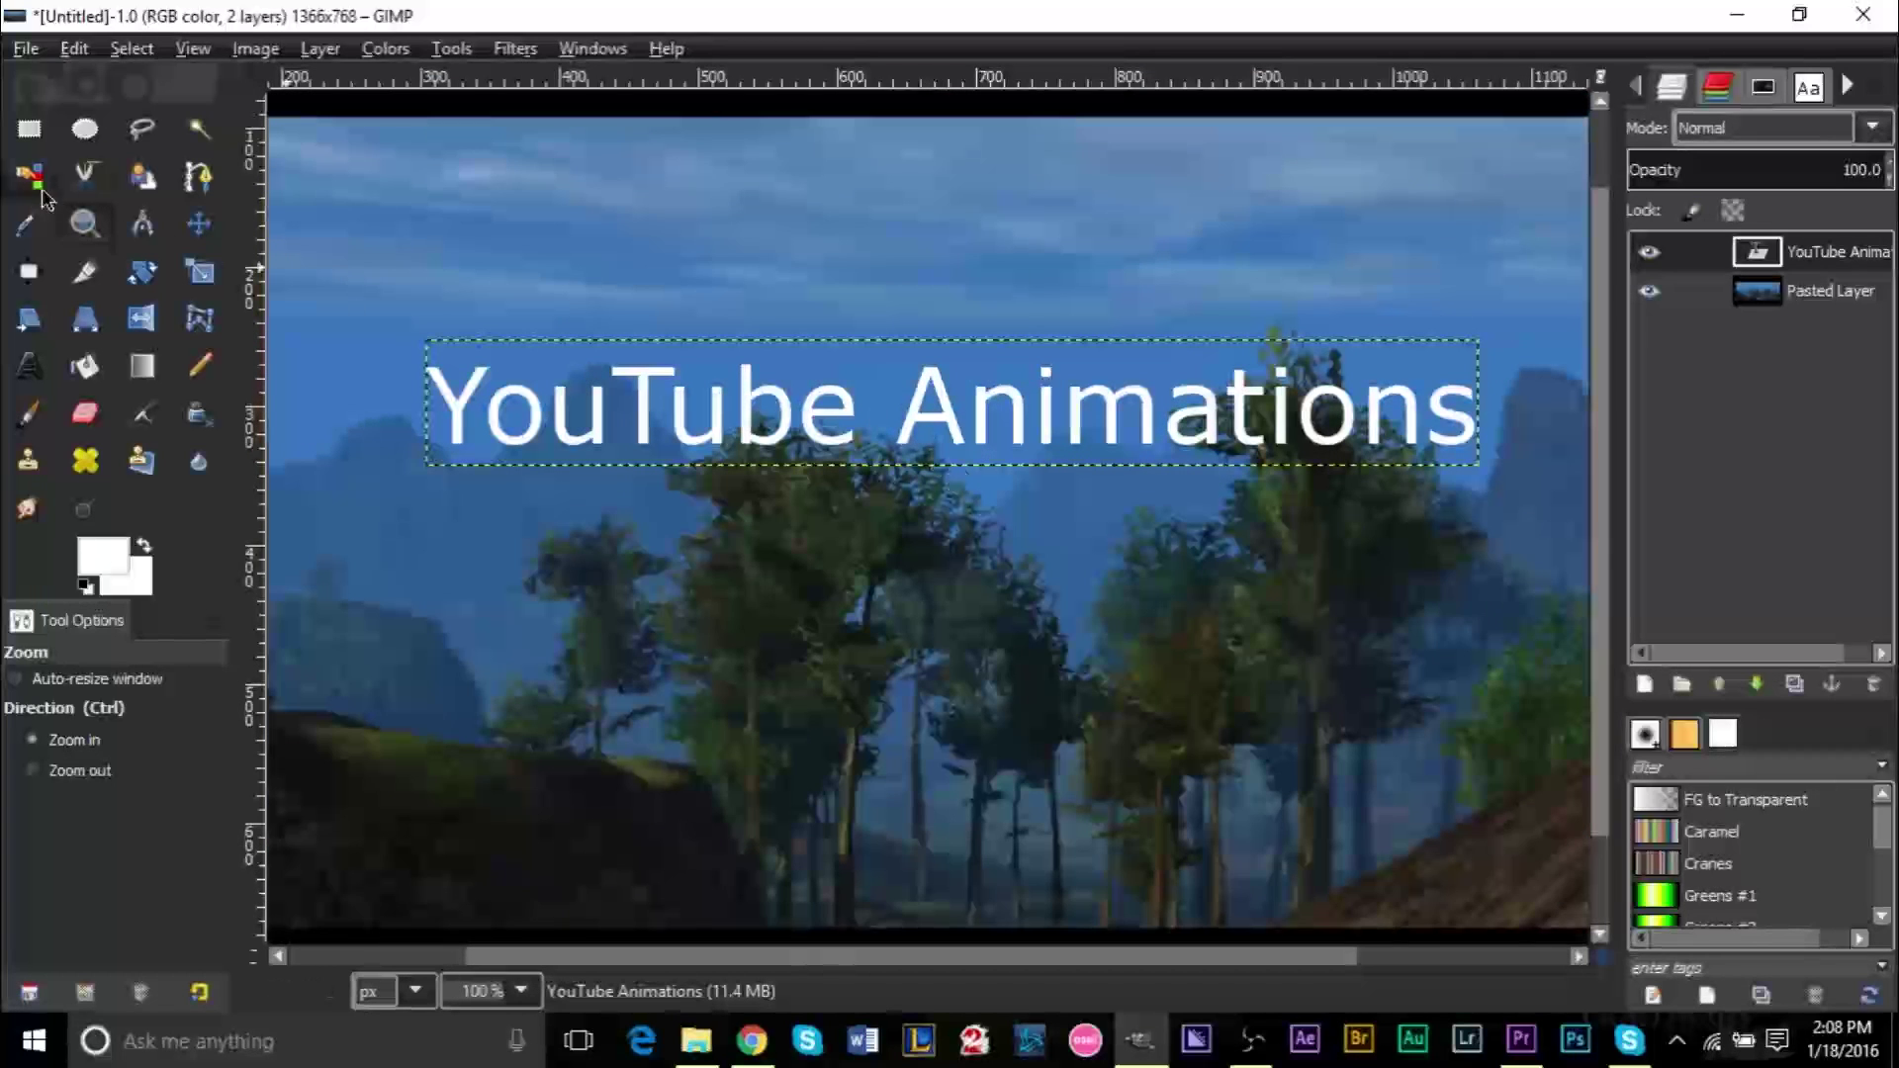
pyautogui.click(199, 369)
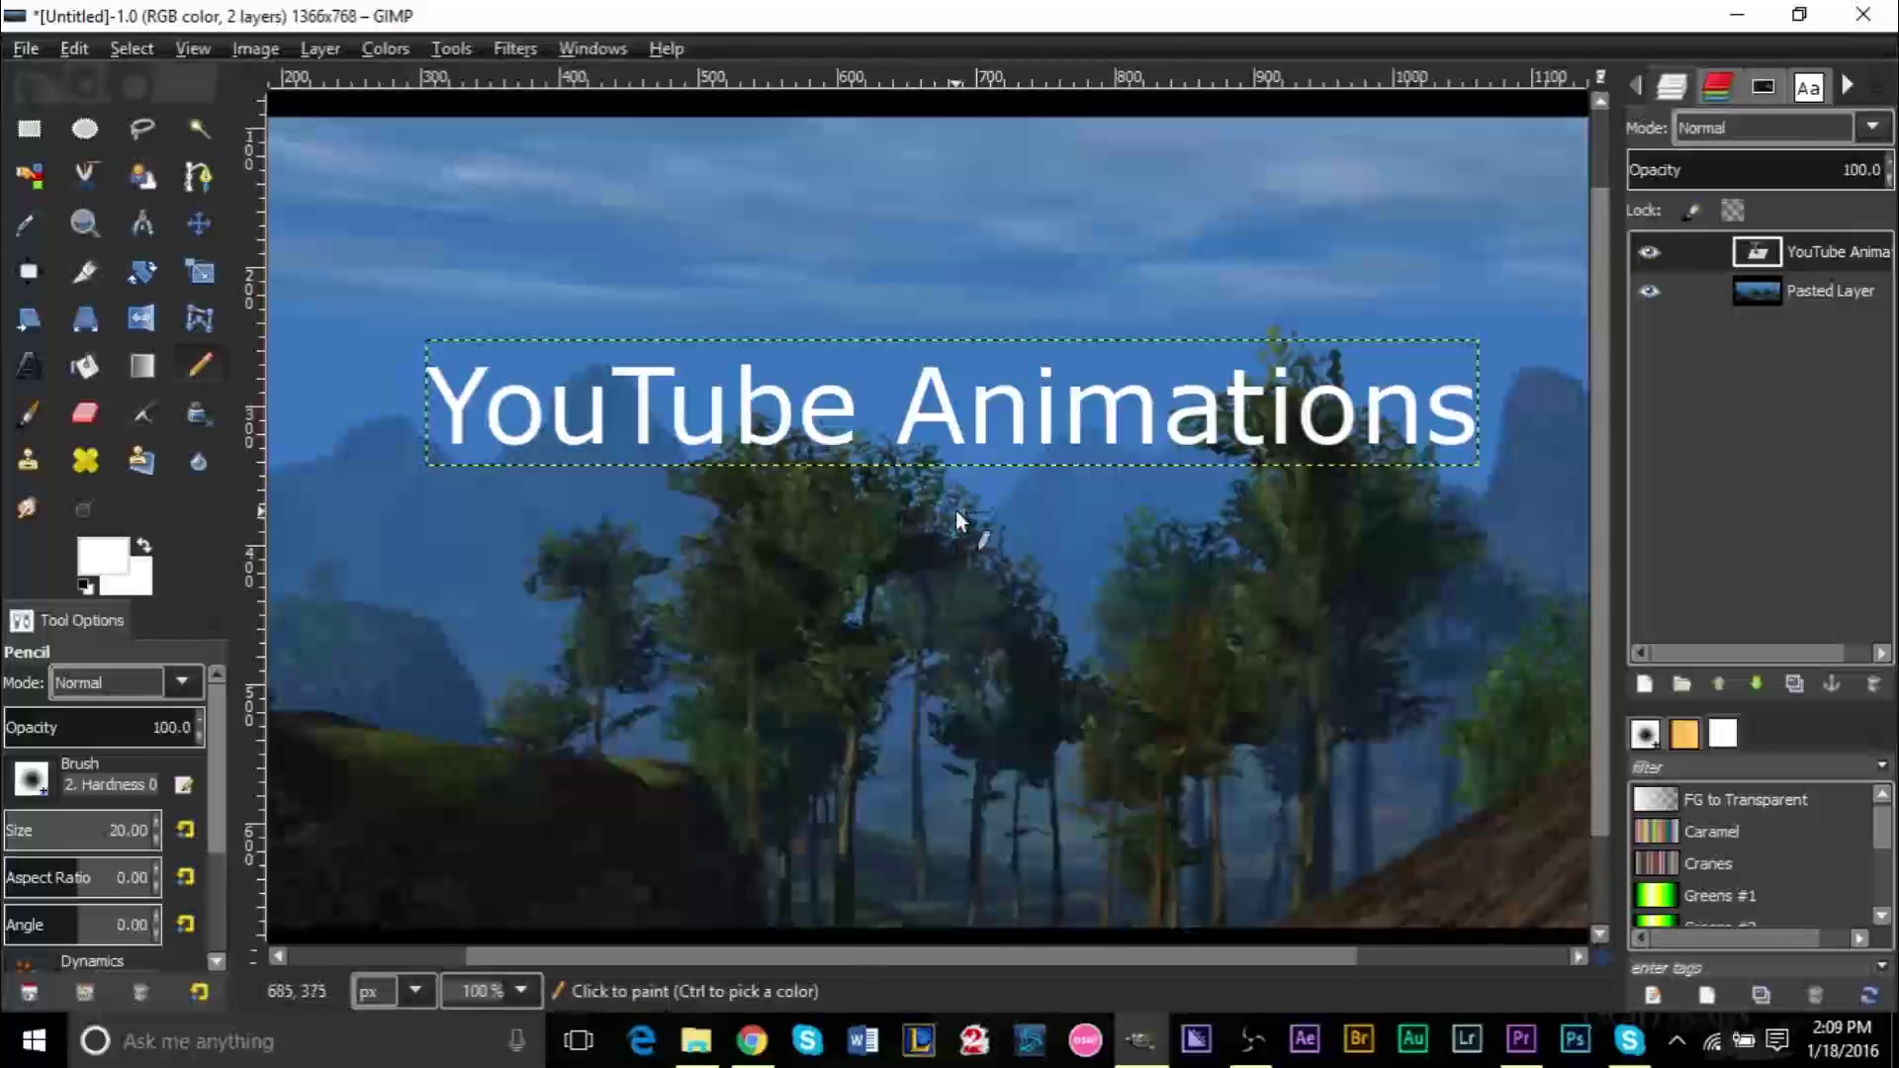
pyautogui.click(1647, 682)
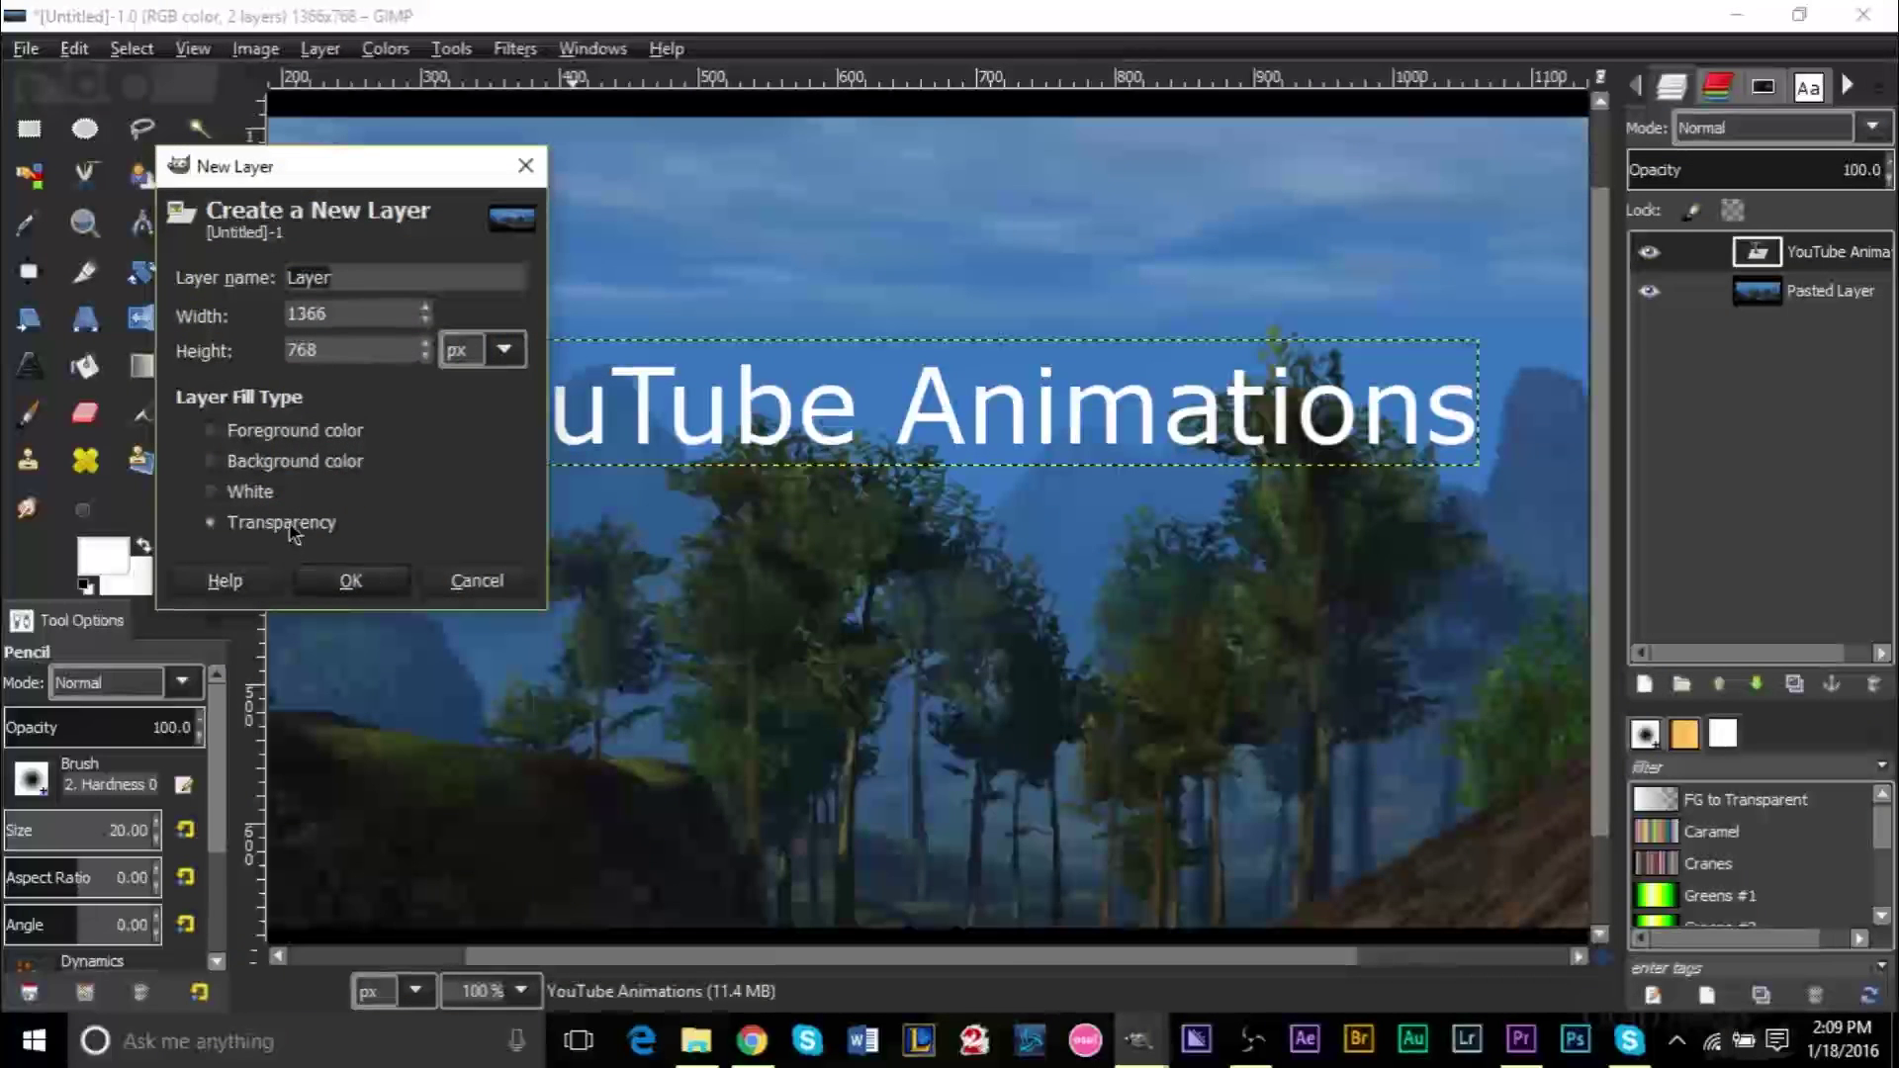
pyautogui.click(360, 585)
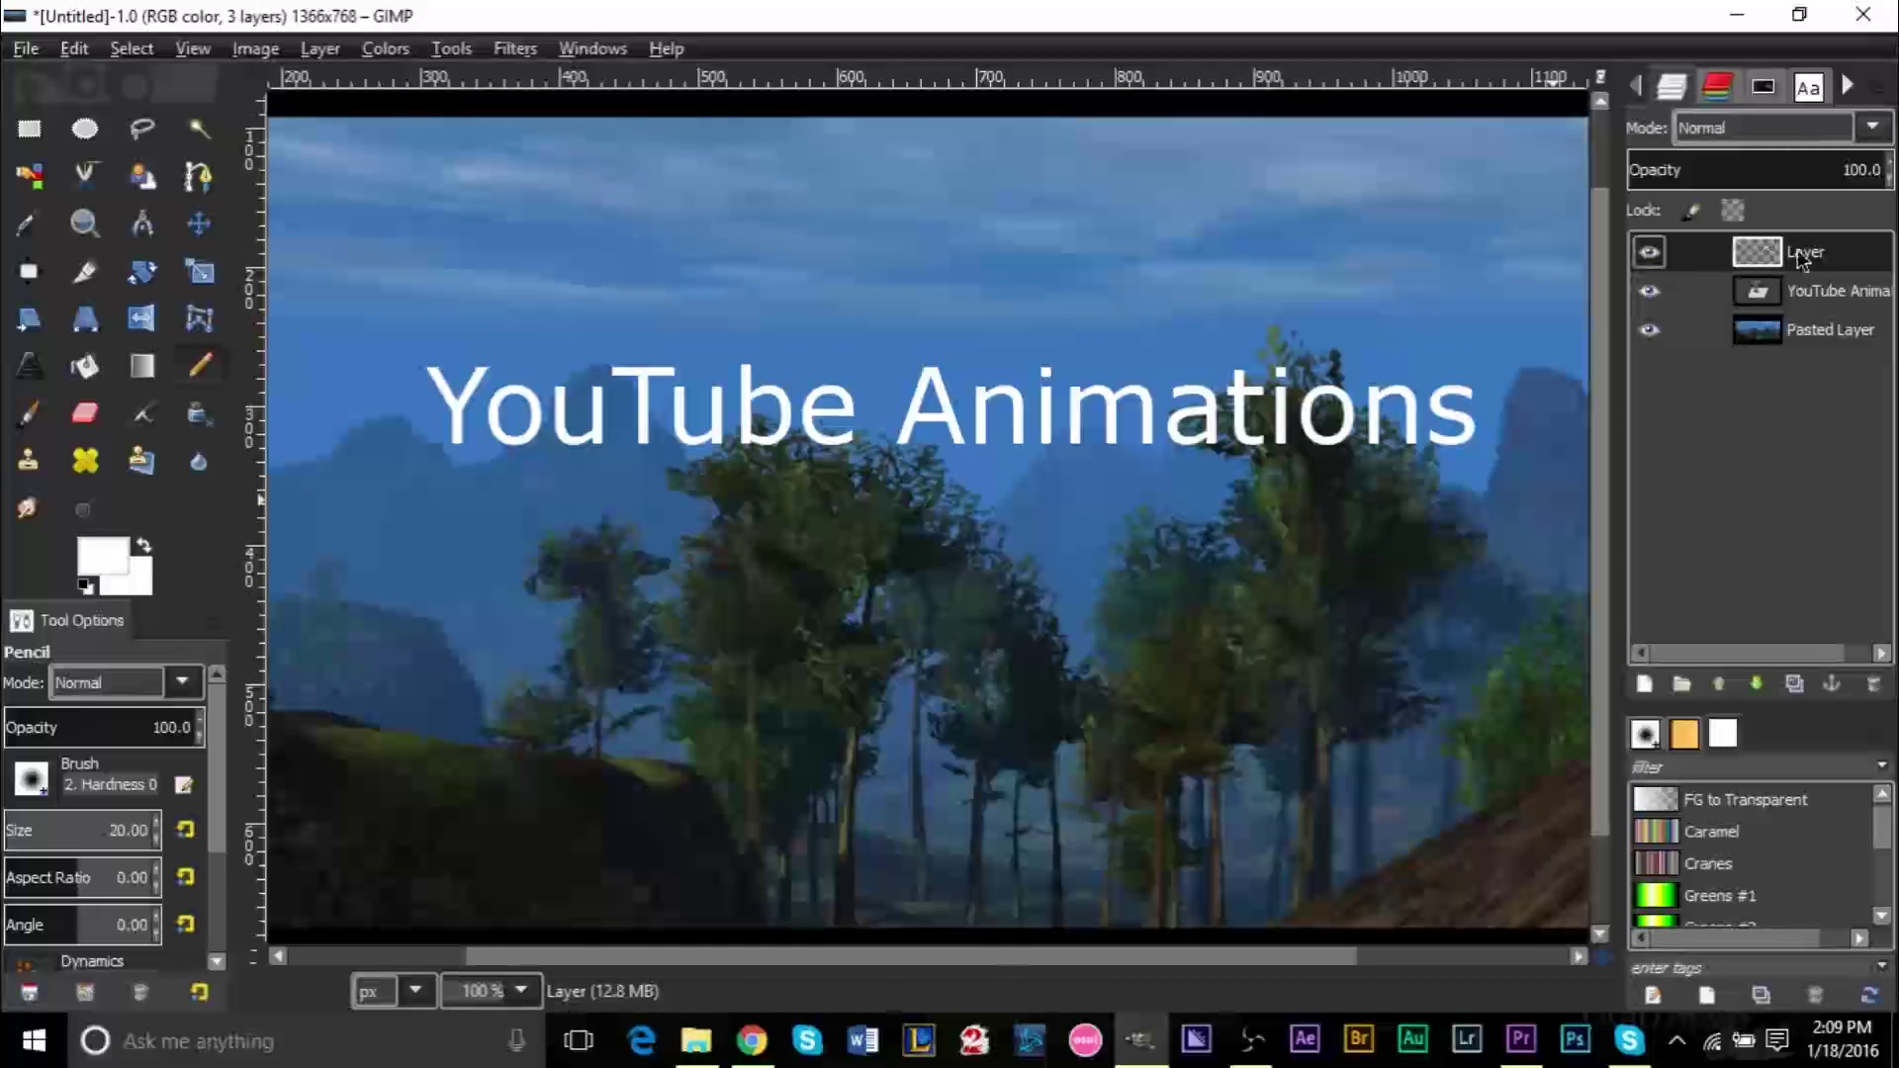
pyautogui.moveTo(1802, 258); pyautogui.dragTo(1818, 294)
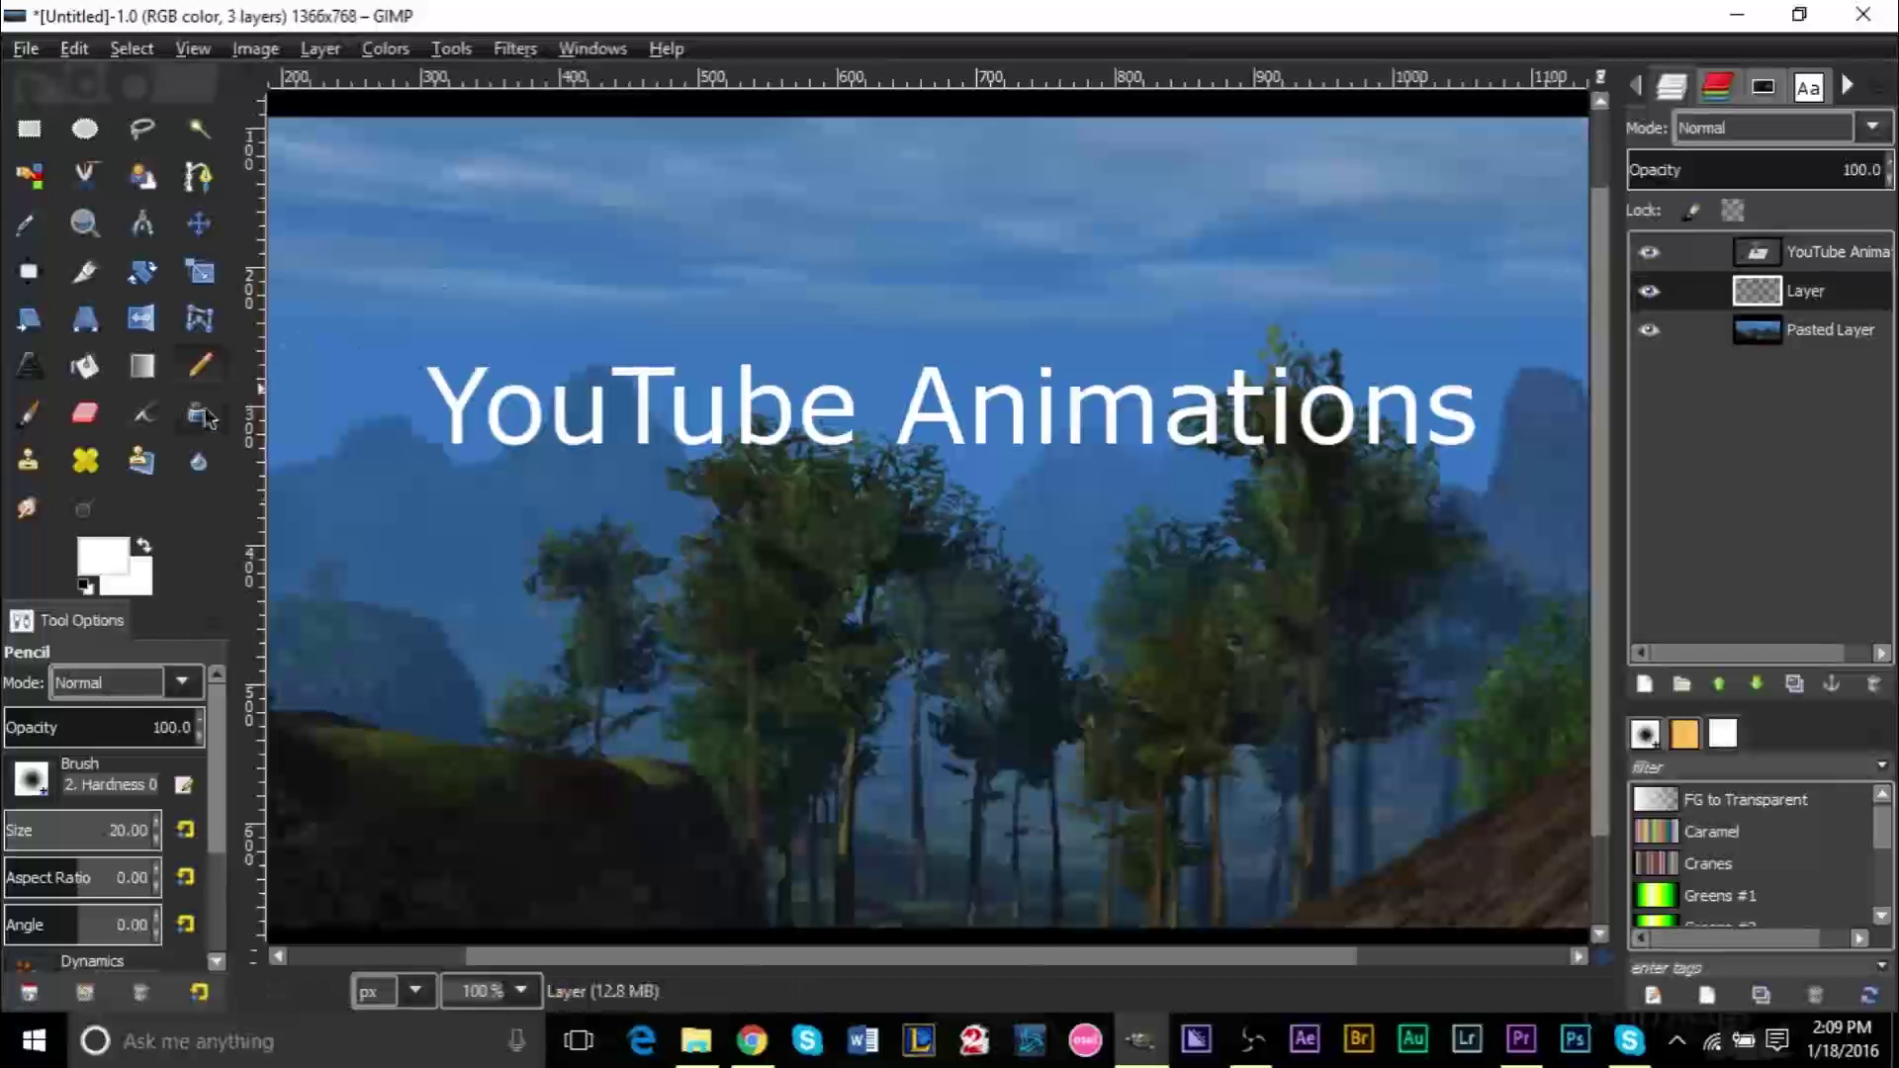
# - Try pencil strokes beneath the text with brush sizes 20 and 5 on the new layer, undoing each one
pyautogui.moveTo(773, 522); pyautogui.dragTo(1044, 524)
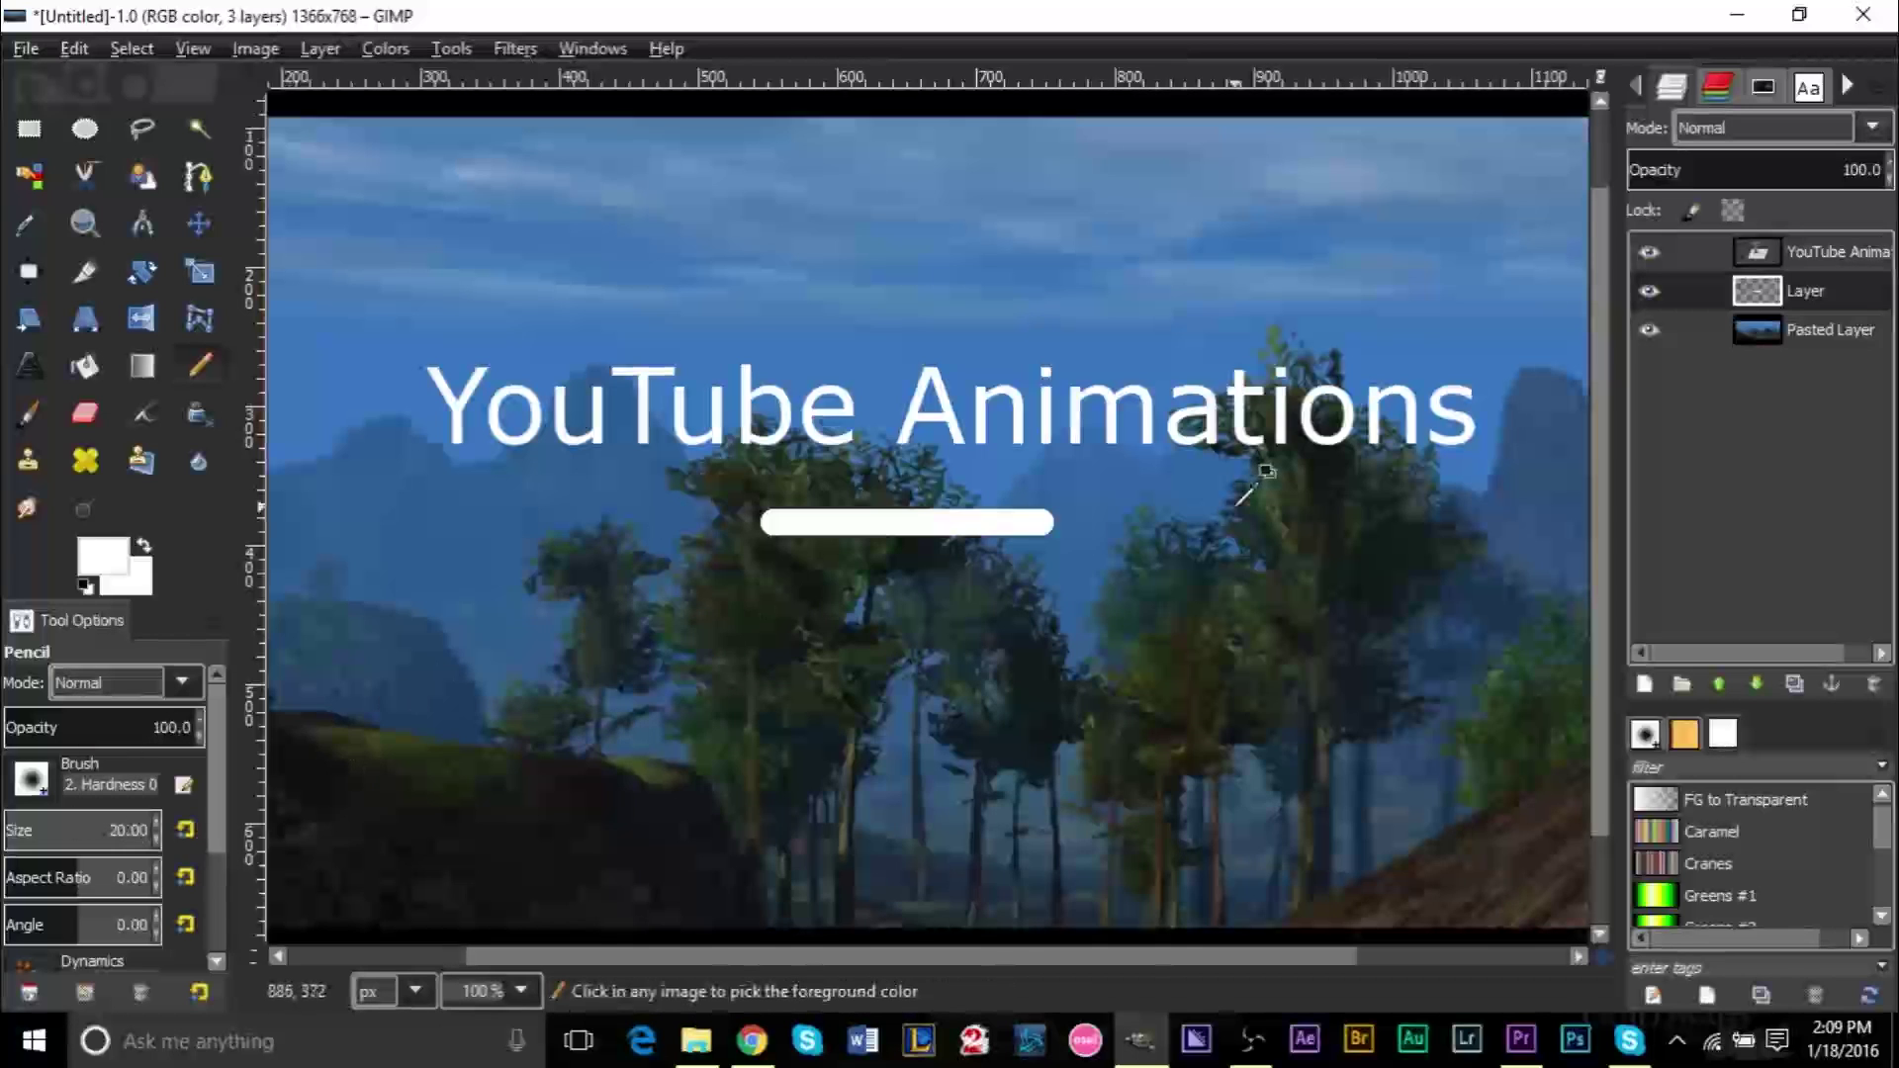
pyautogui.hotkey('ctrl', 'z')
pyautogui.click(106, 836)
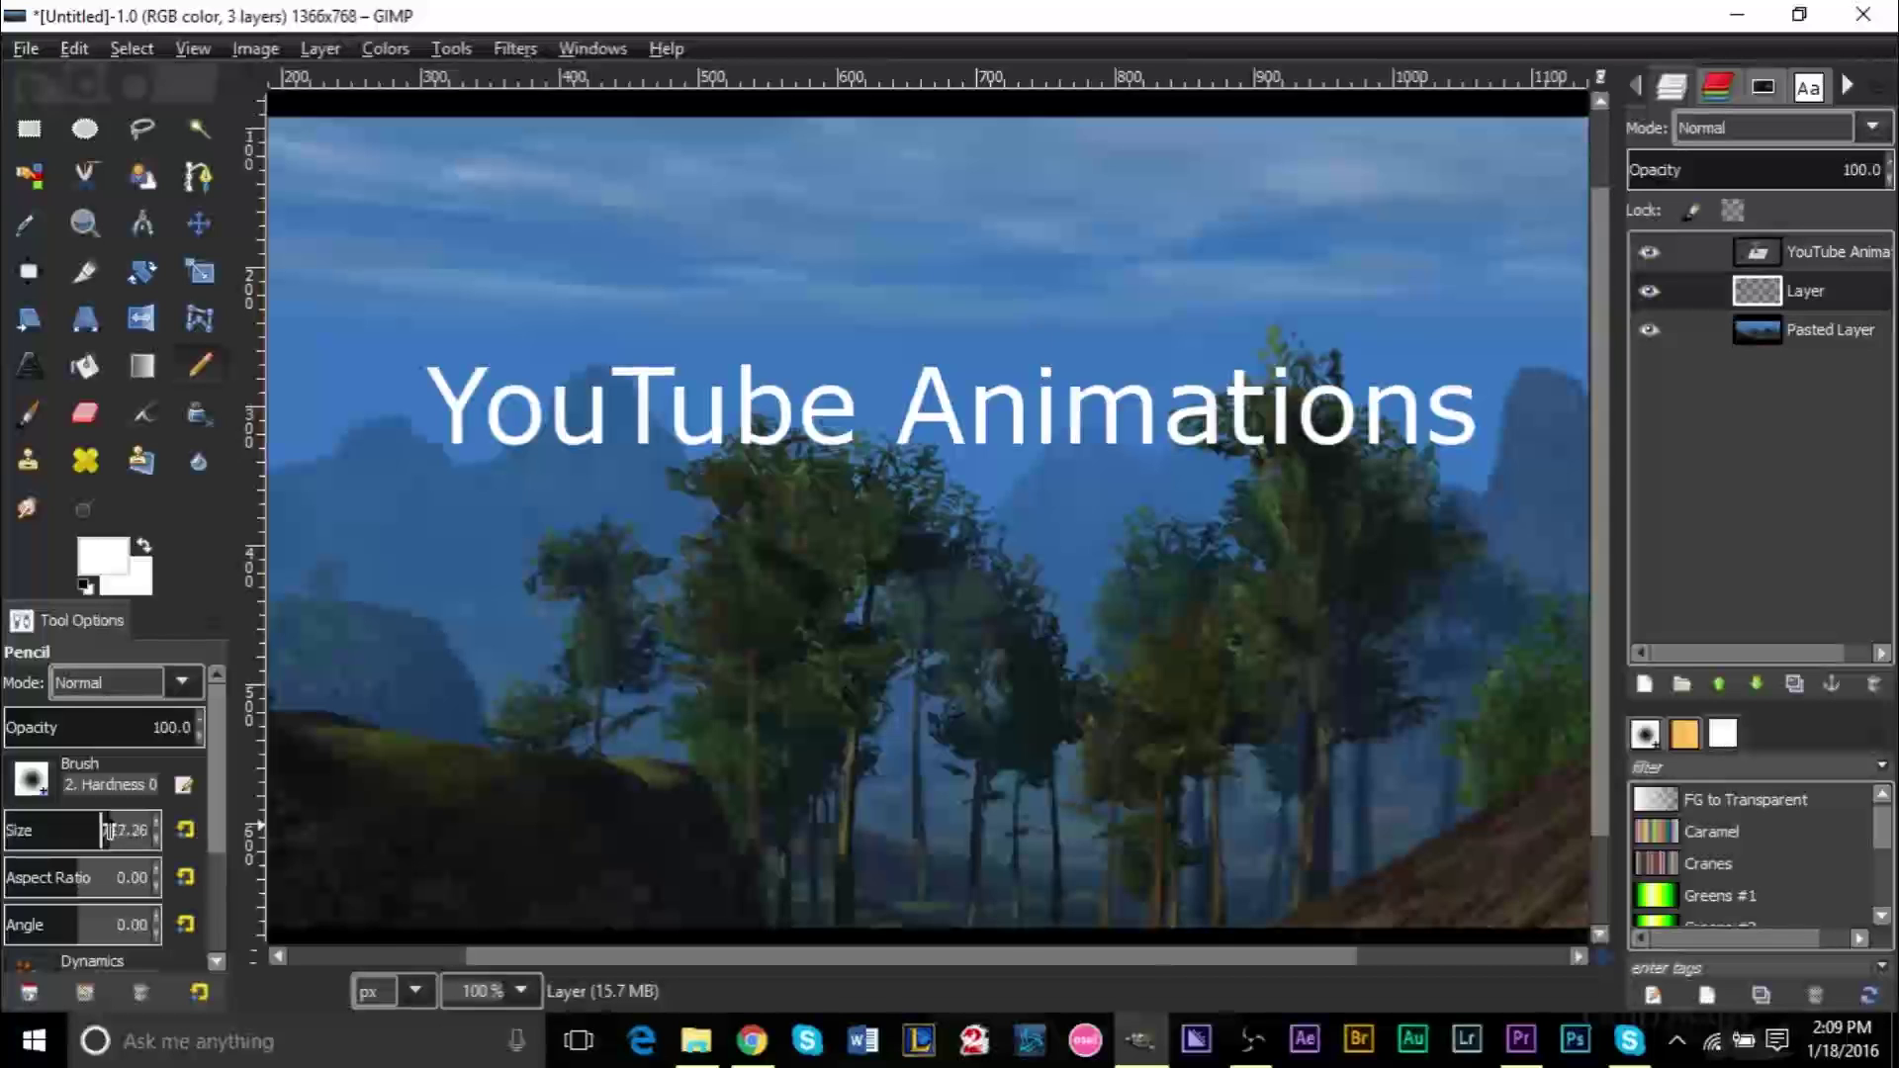
pyautogui.write('5')
pyautogui.press('Return')
pyautogui.moveTo(778, 510); pyautogui.dragTo(1133, 485)
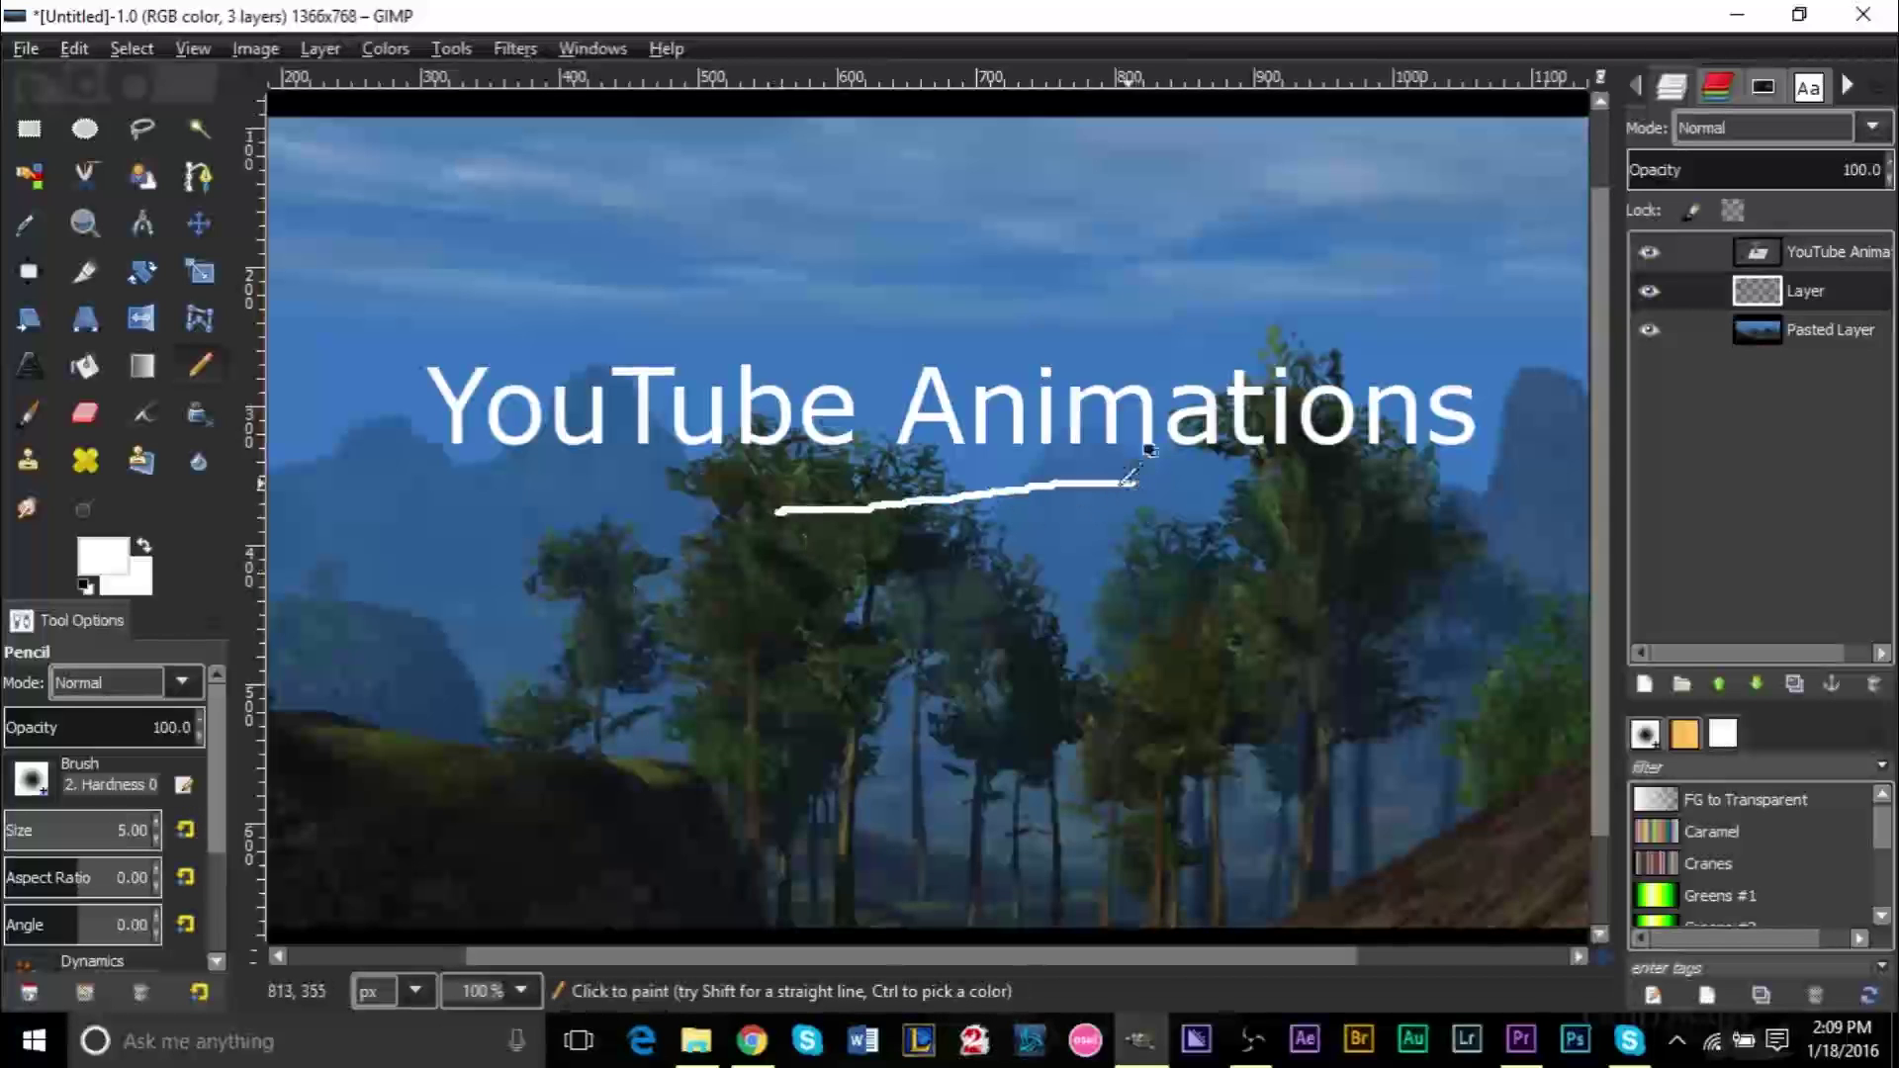
pyautogui.hotkey('ctrl', 'z')
pyautogui.click(810, 493)
pyautogui.keyDown('shift'); pyautogui.click(1302, 492); pyautogui.keyUp('shift')
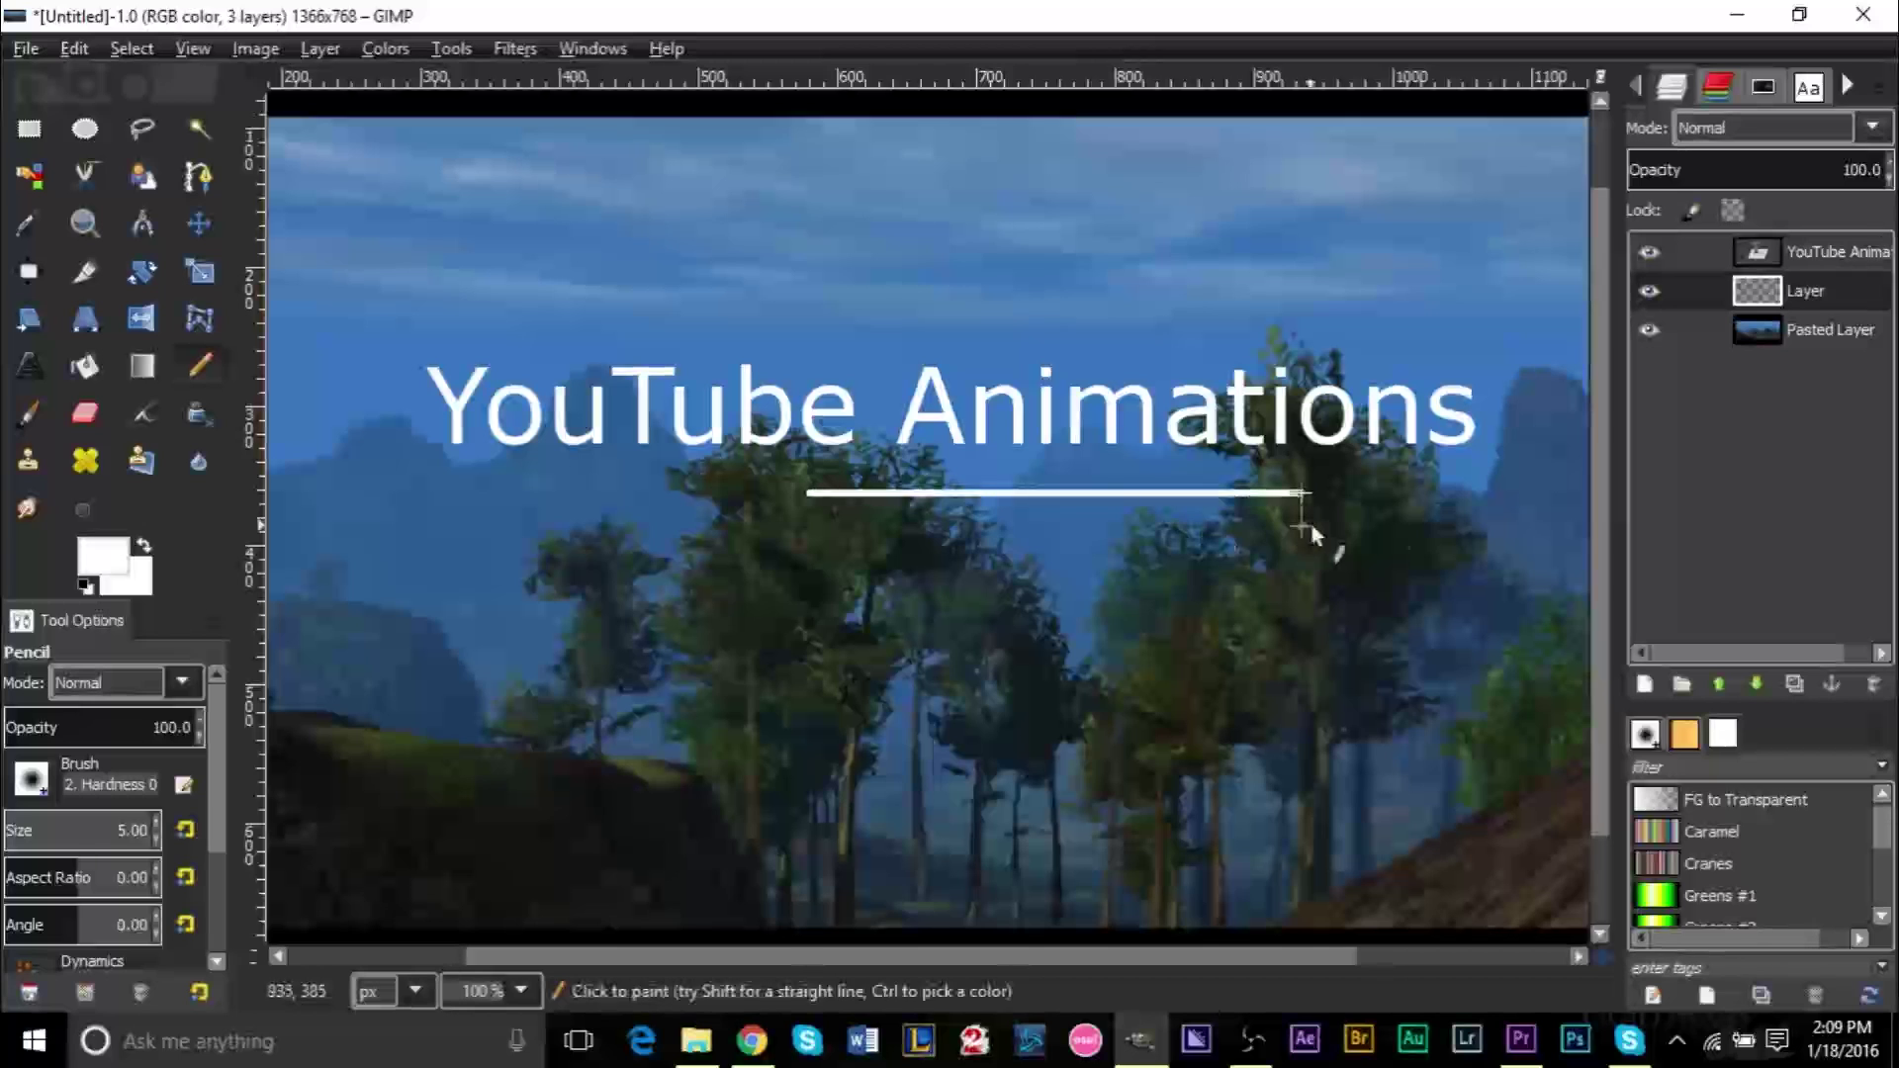
pyautogui.hotkey('ctrl', 'z')
# - Set the Pencil tool's brush size to 3
pyautogui.click(119, 831)
pyautogui.write('3')
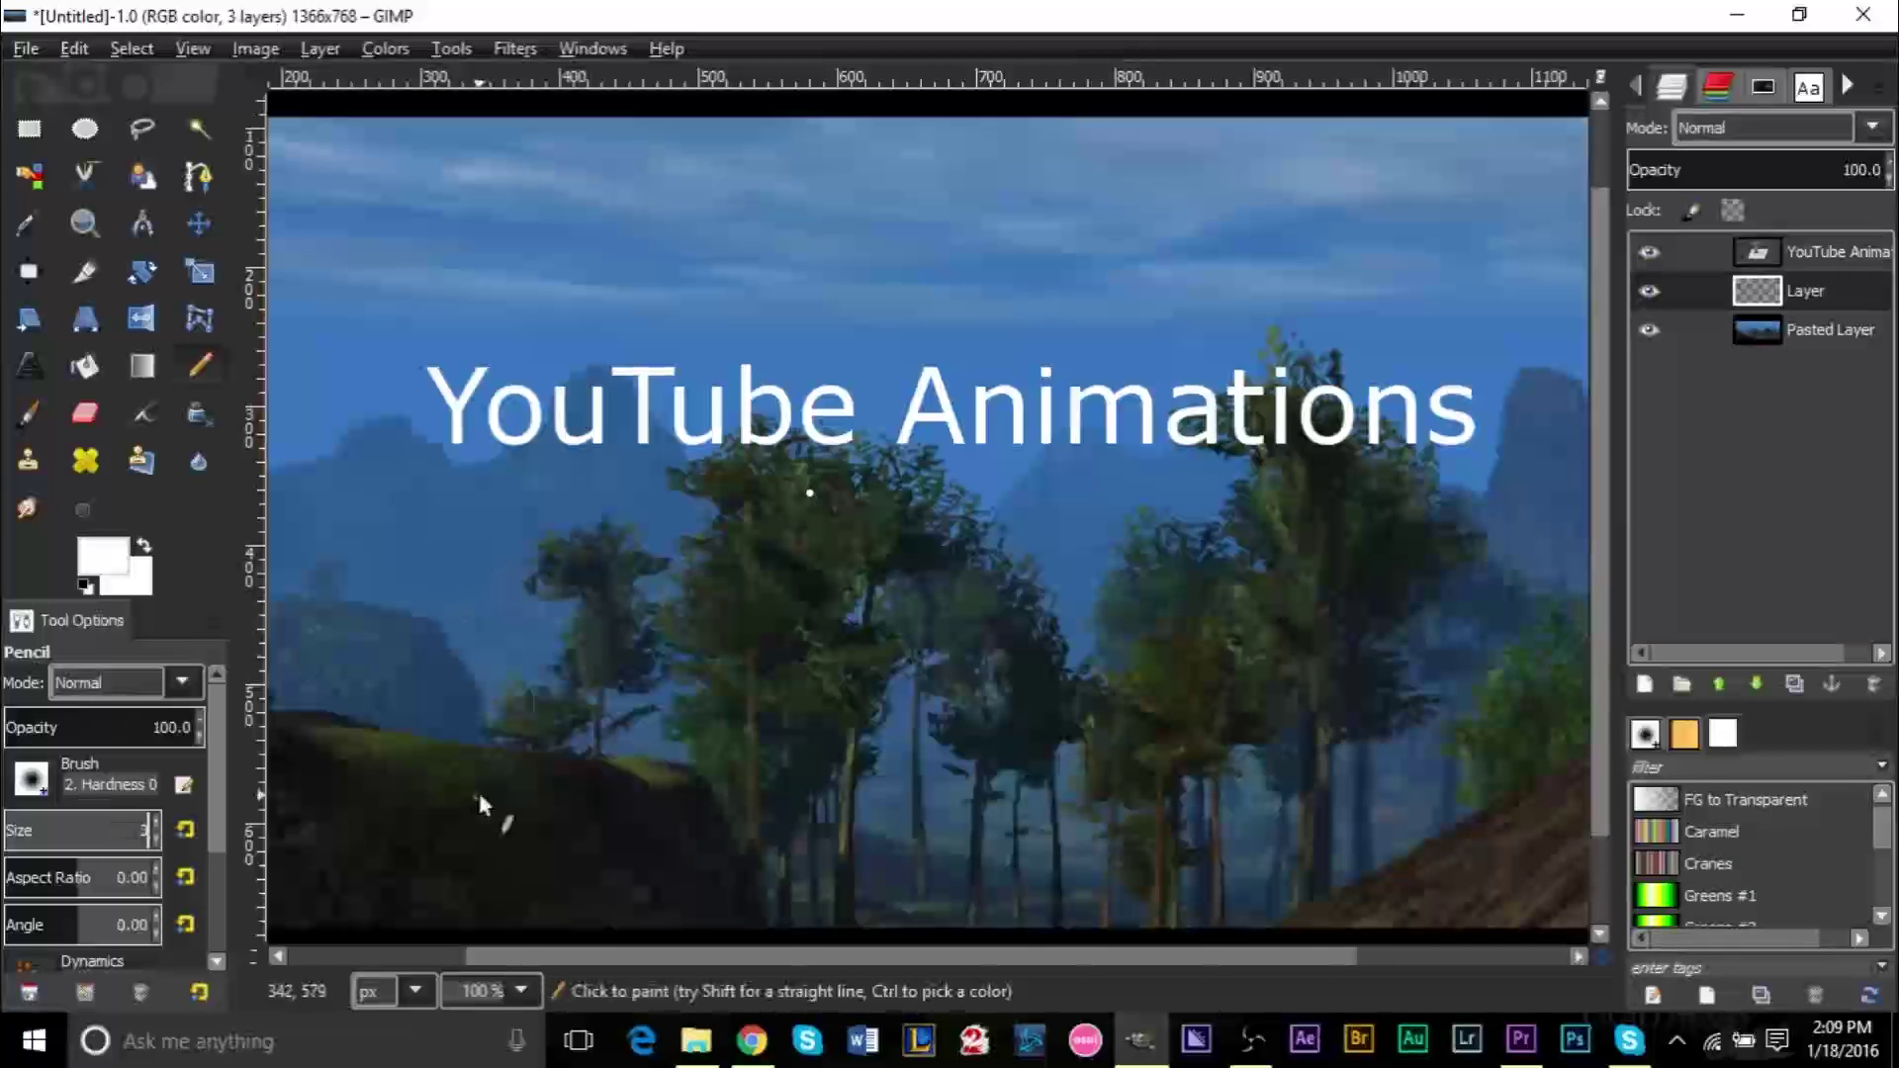
pyautogui.press('Return')
pyautogui.click(122, 831)
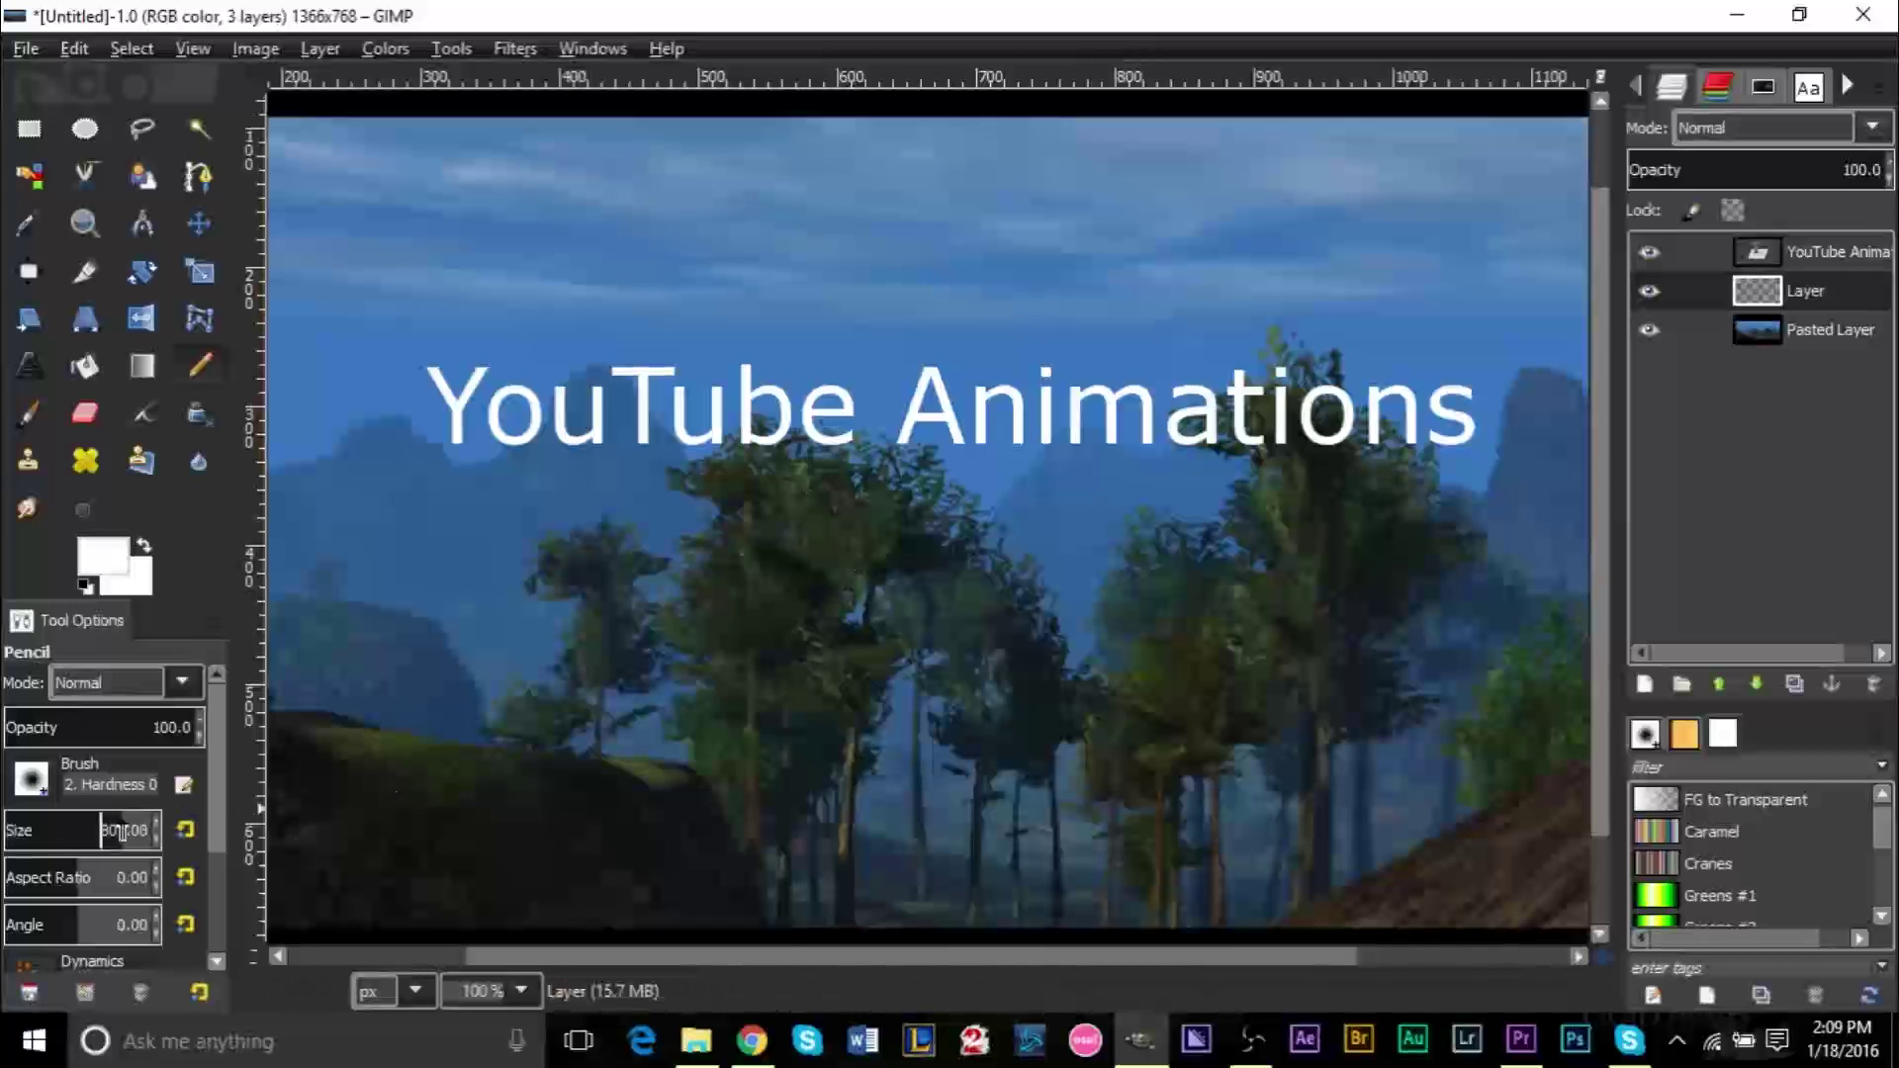
pyautogui.click(122, 831)
pyautogui.write('3')
pyautogui.press('Return')
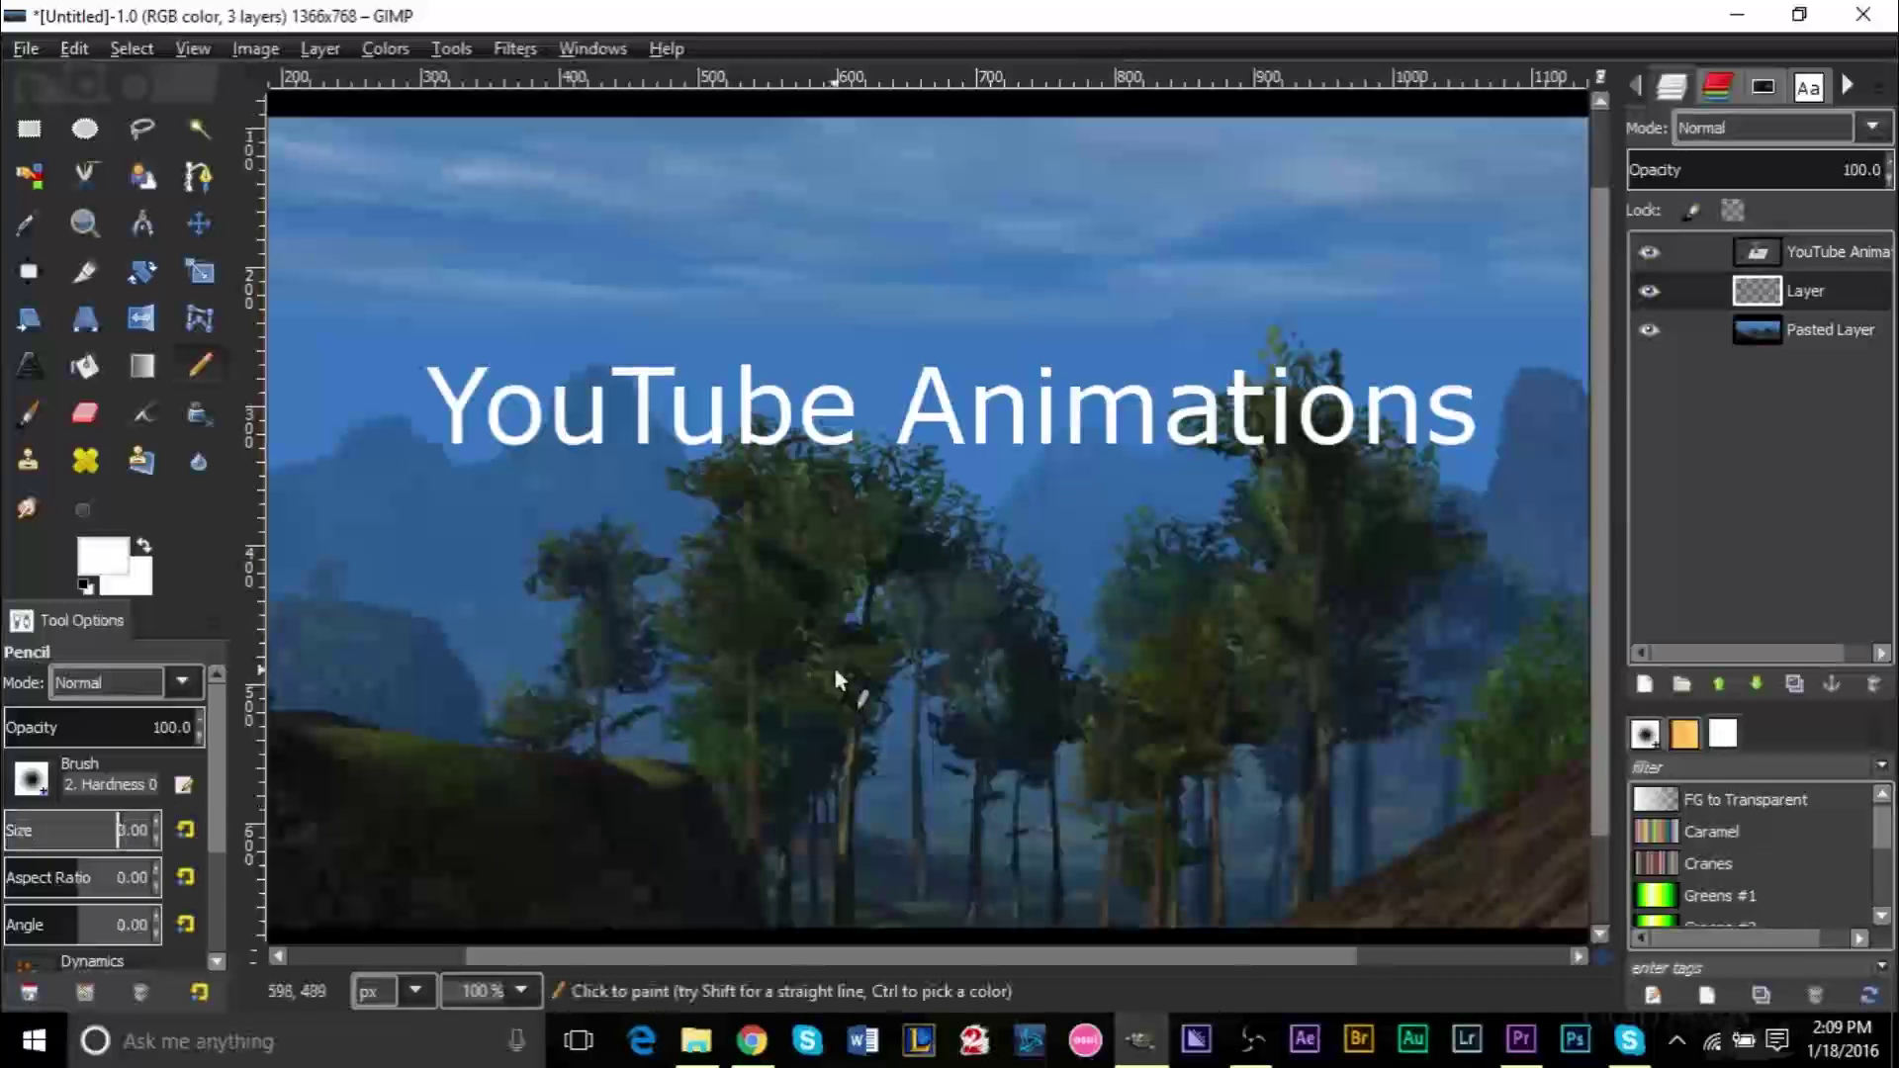
# - Try a freehand stroke and a straight line beneath the text with the size 3 pencil, undoing both
pyautogui.moveTo(725, 591); pyautogui.dragTo(1227, 582)
pyautogui.hotkey('ctrl', 'z')
pyautogui.click(613, 515)
pyautogui.keyDown('shift'); pyautogui.click(1162, 514); pyautogui.keyUp('shift')
pyautogui.hotkey('ctrl', 'z')
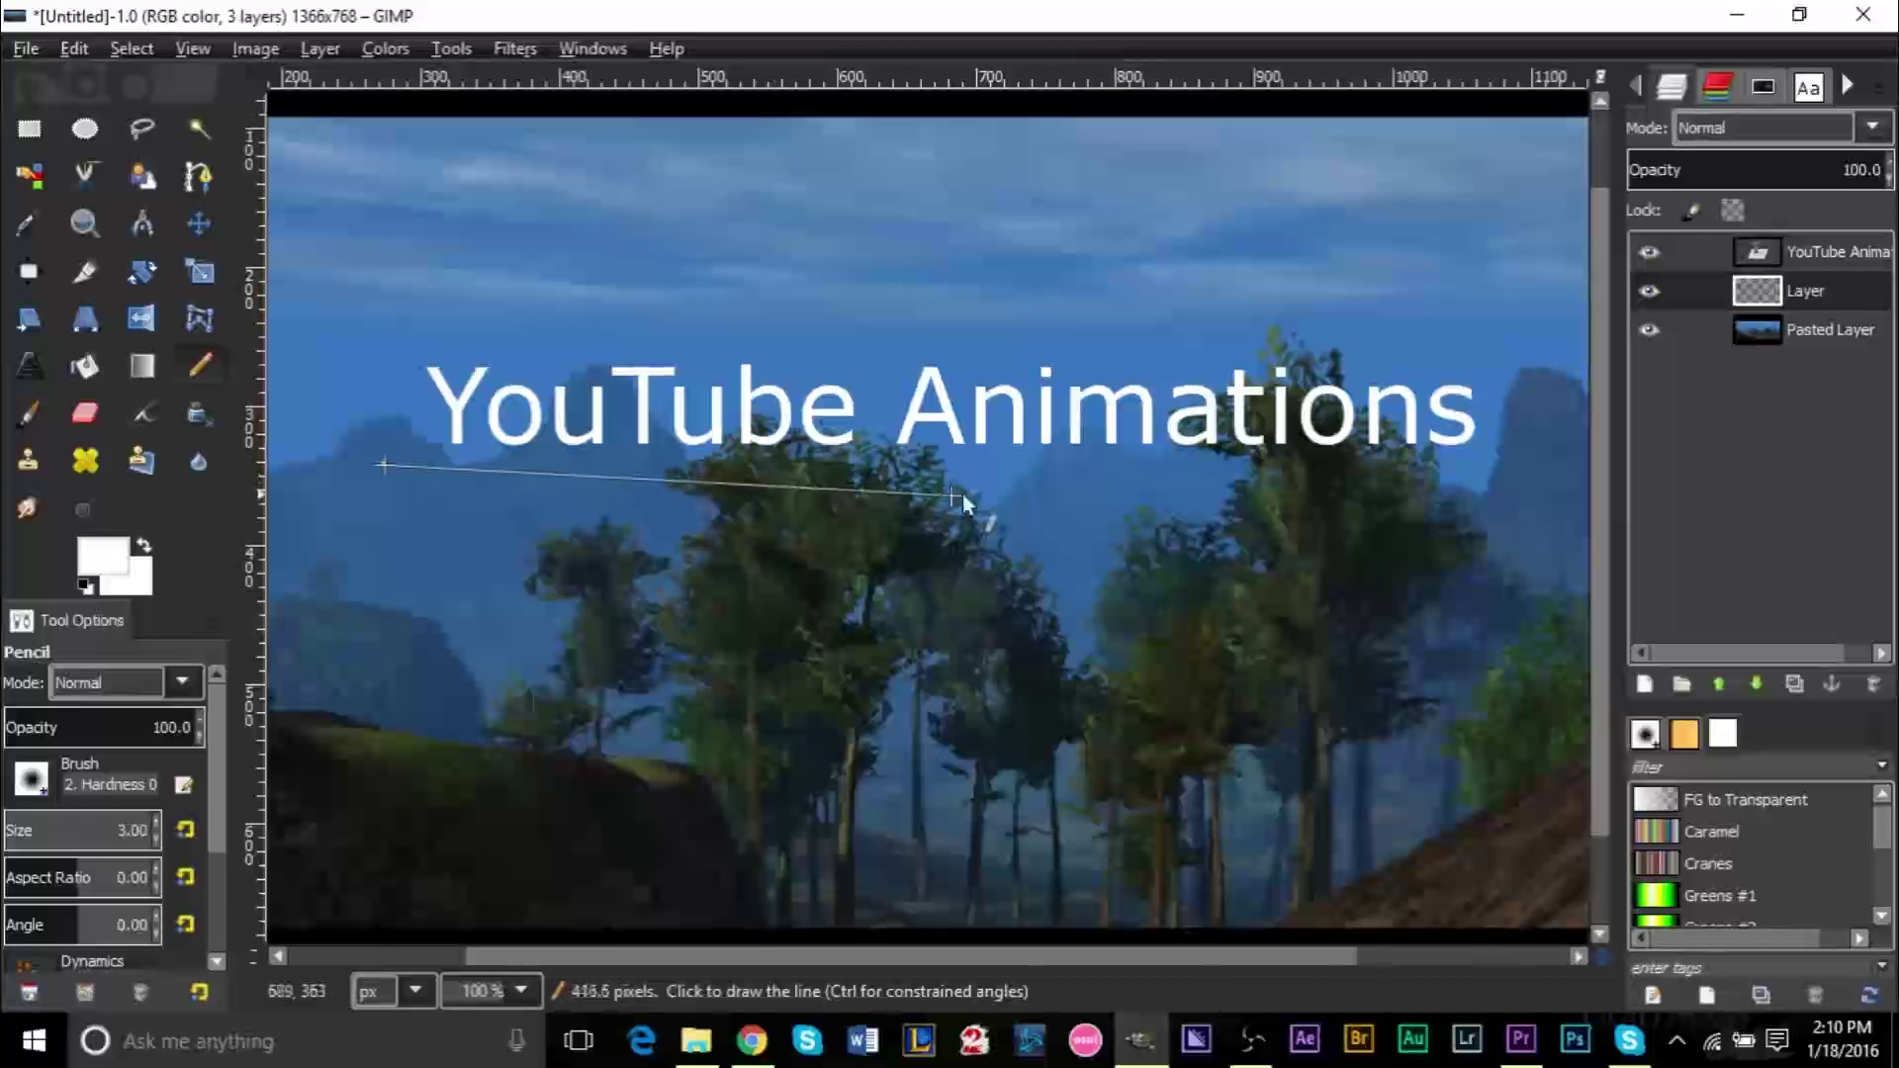
# - Draw a straight horizontal white line under "YouTube Animations", extending slightly beyond both ends of the text
pyautogui.keyDown('shift'); pyautogui.click(1518, 461); pyautogui.keyUp('shift')
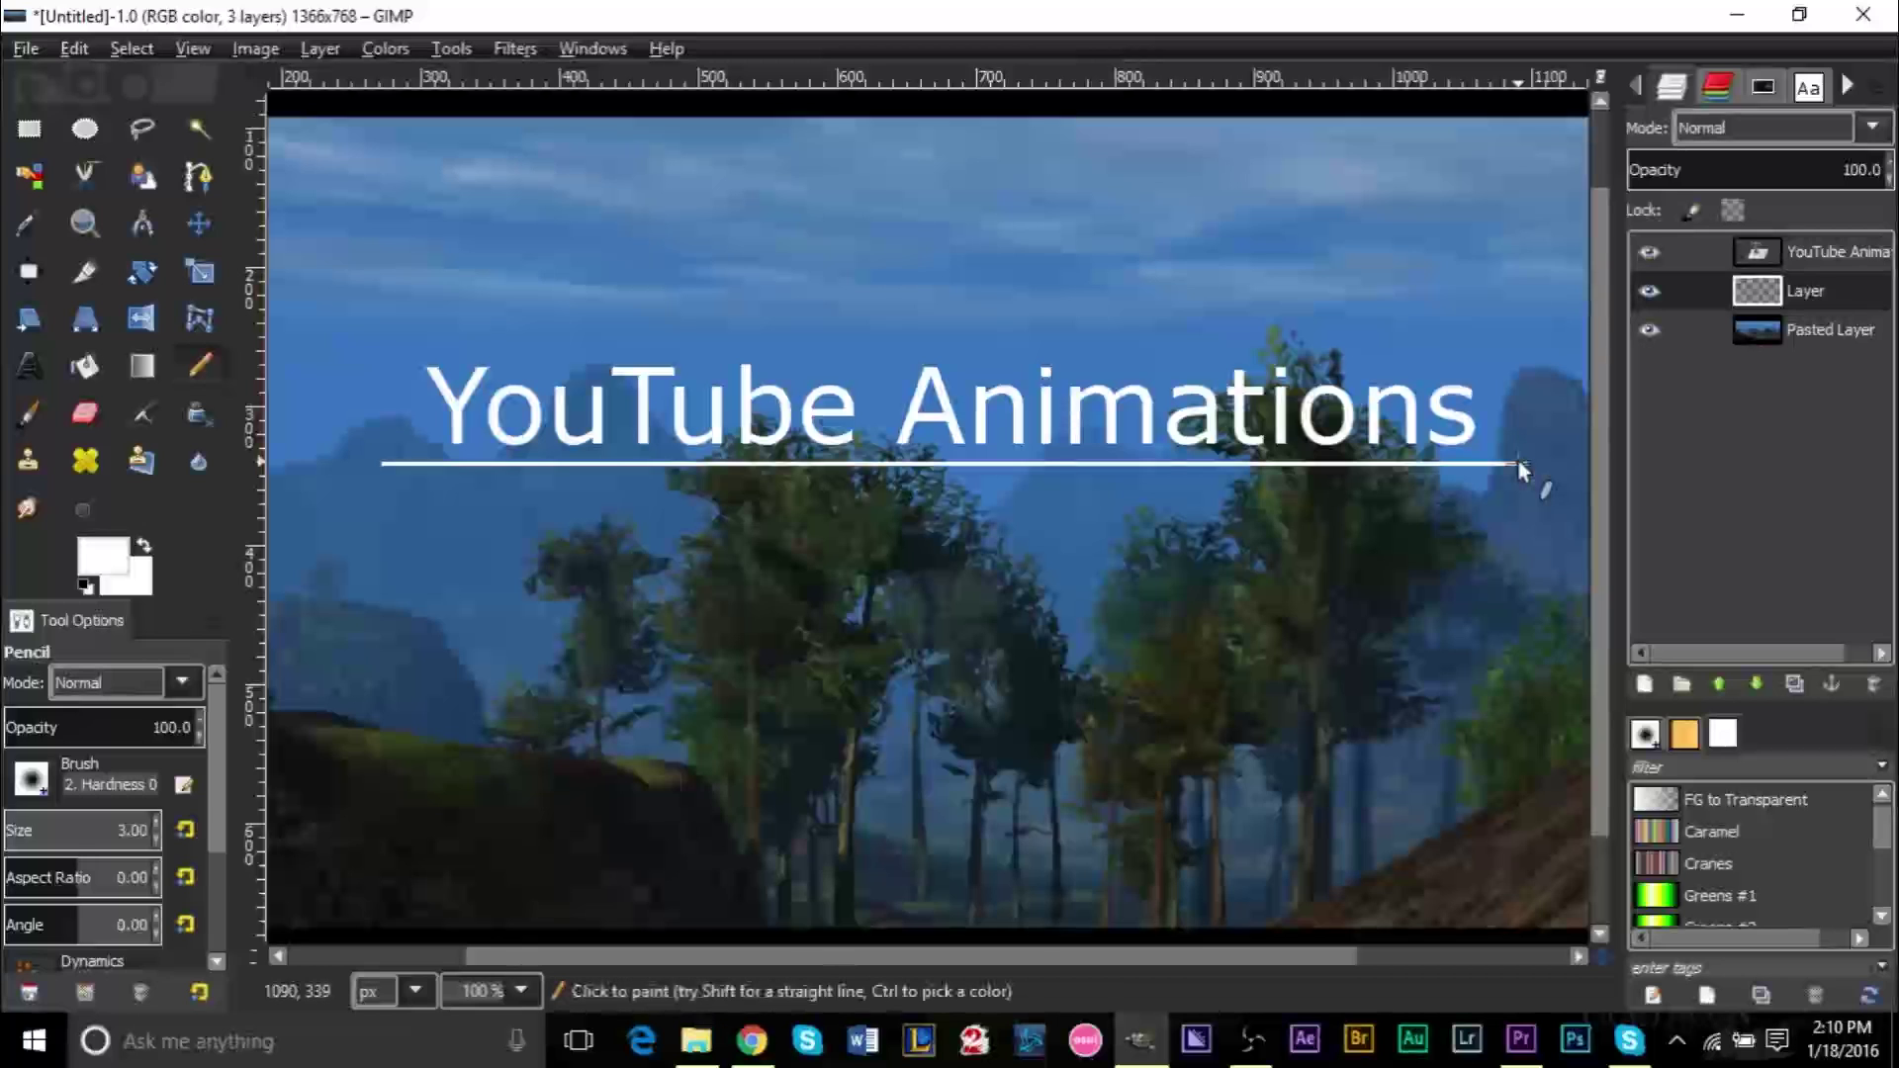
# - Nudge the line layer a few pixels up and to the right with the Move tool so it sits closely under the text
pyautogui.click(198, 225)
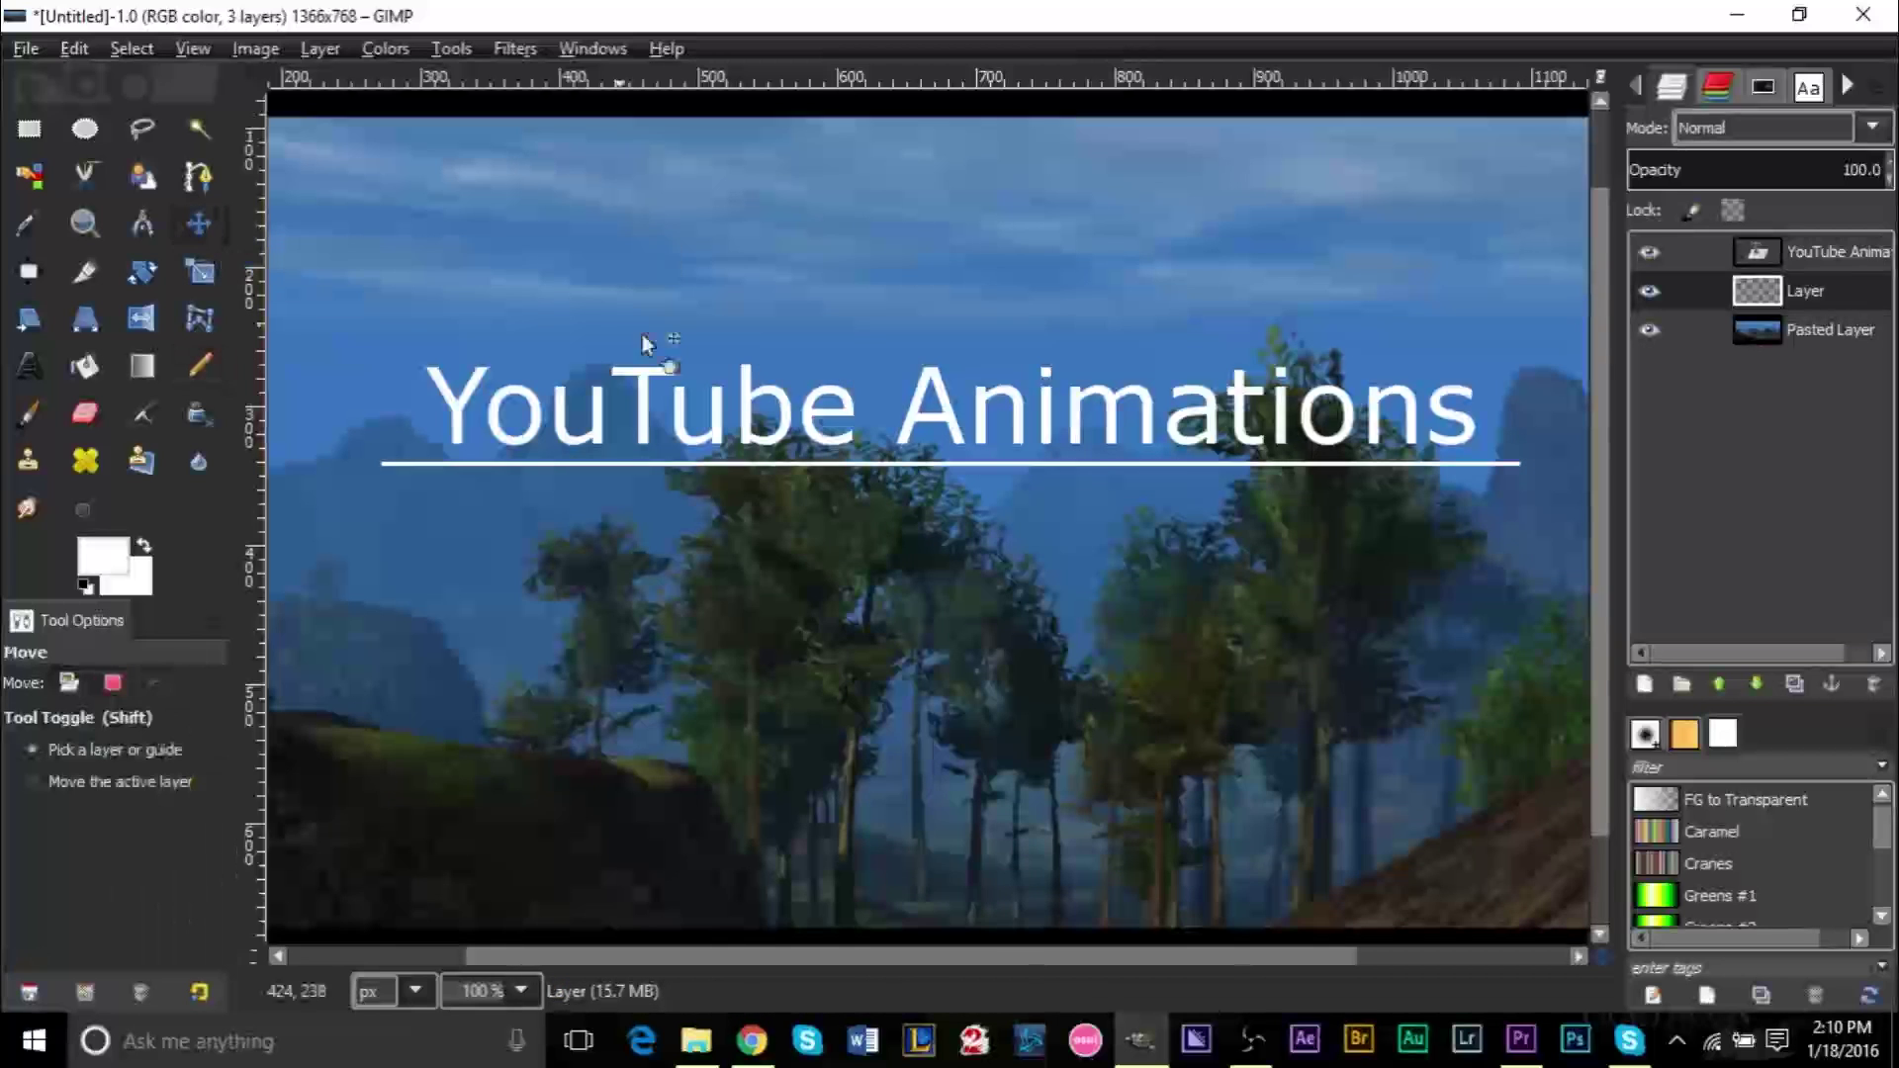
pyautogui.click(1059, 465)
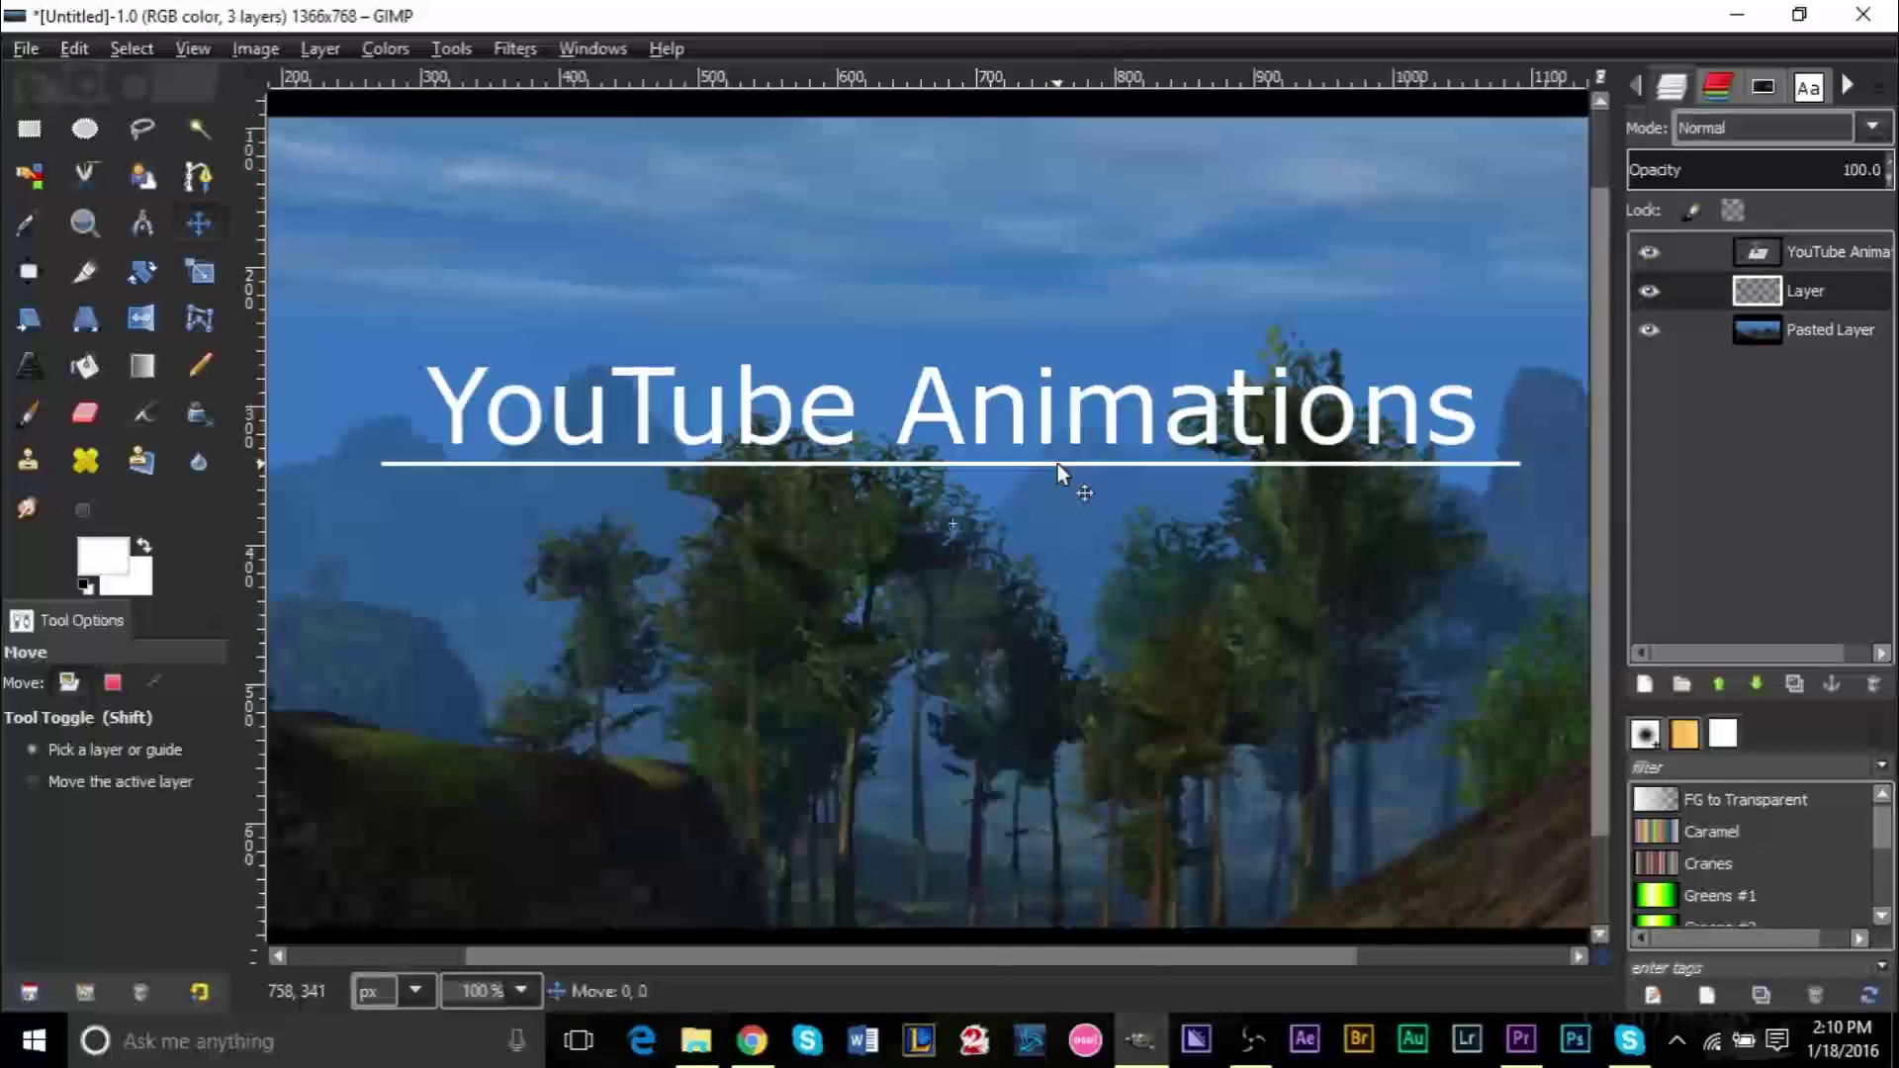
pyautogui.press('Up')
pyautogui.press('Up')
pyautogui.press('Up')
pyautogui.press('Up')
pyautogui.press('Up')
pyautogui.press('Right')
pyautogui.press('Right')
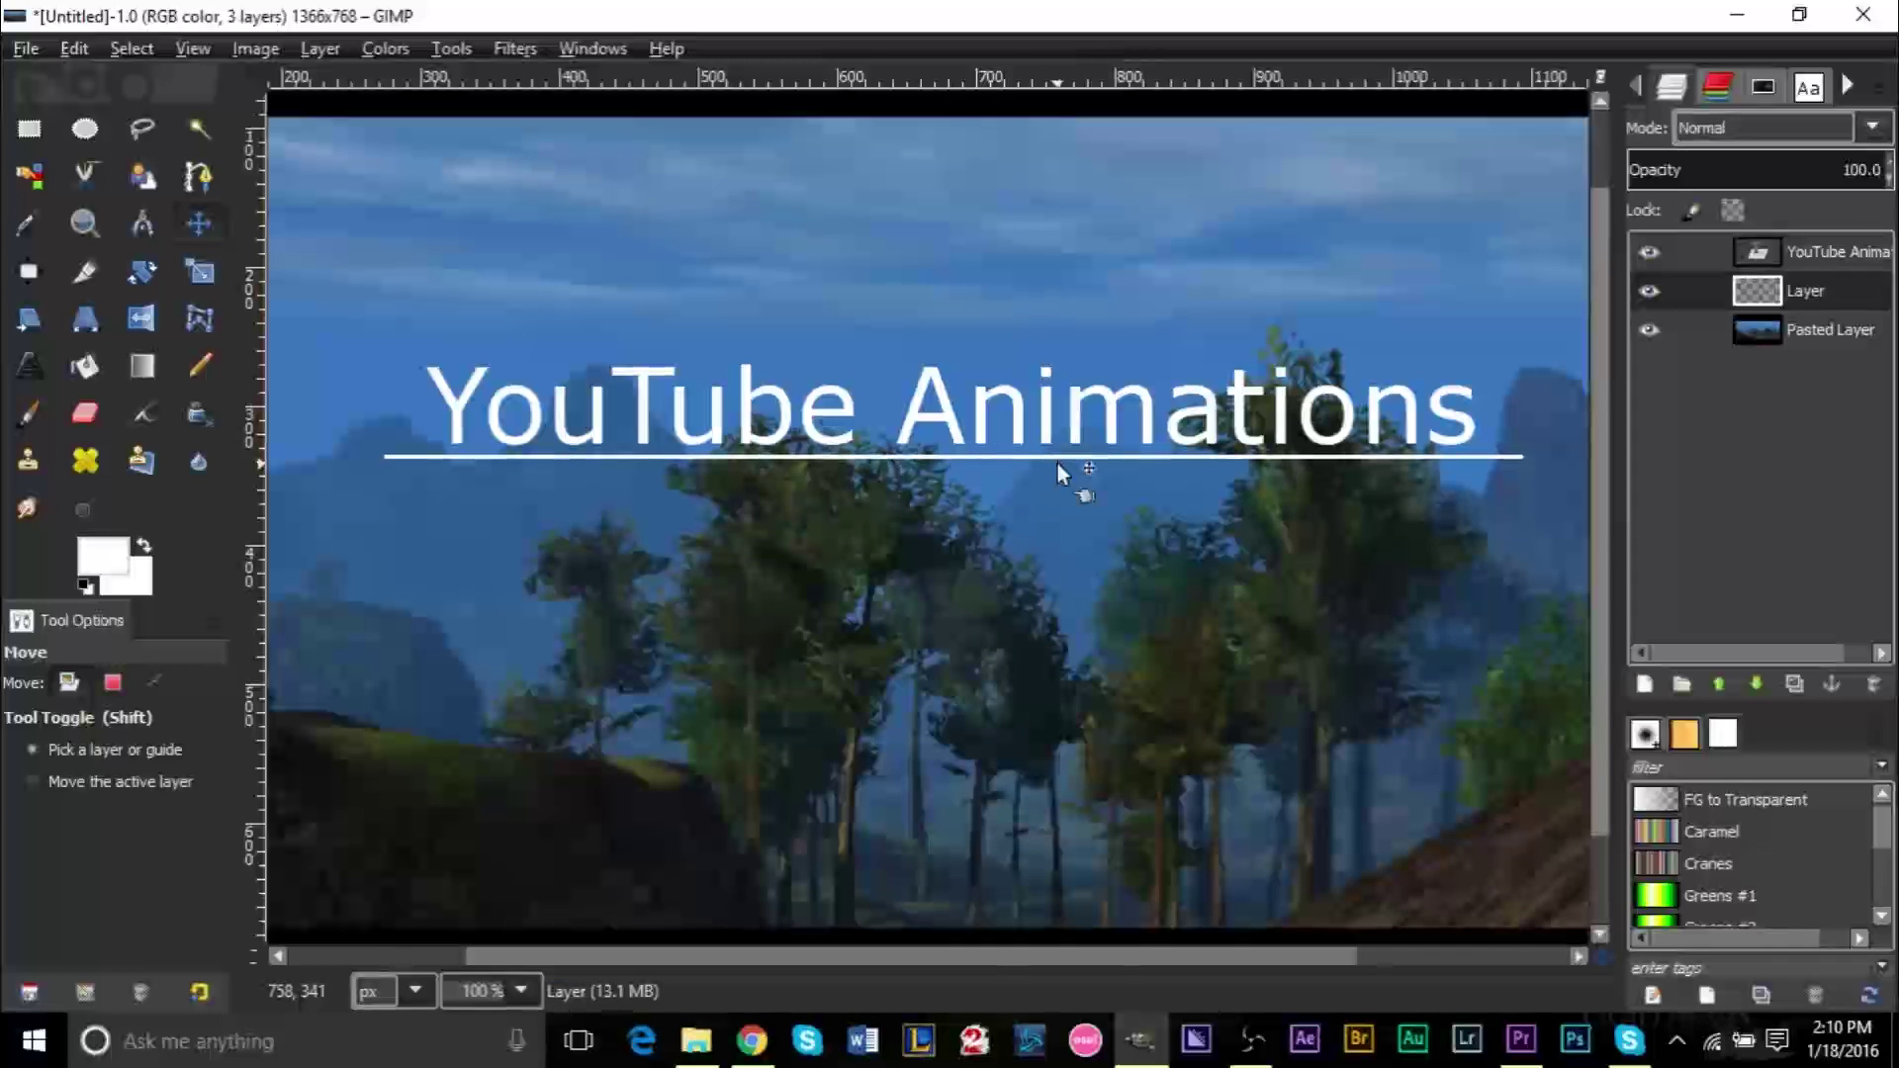
pyautogui.press('Up')
pyautogui.press('Up')
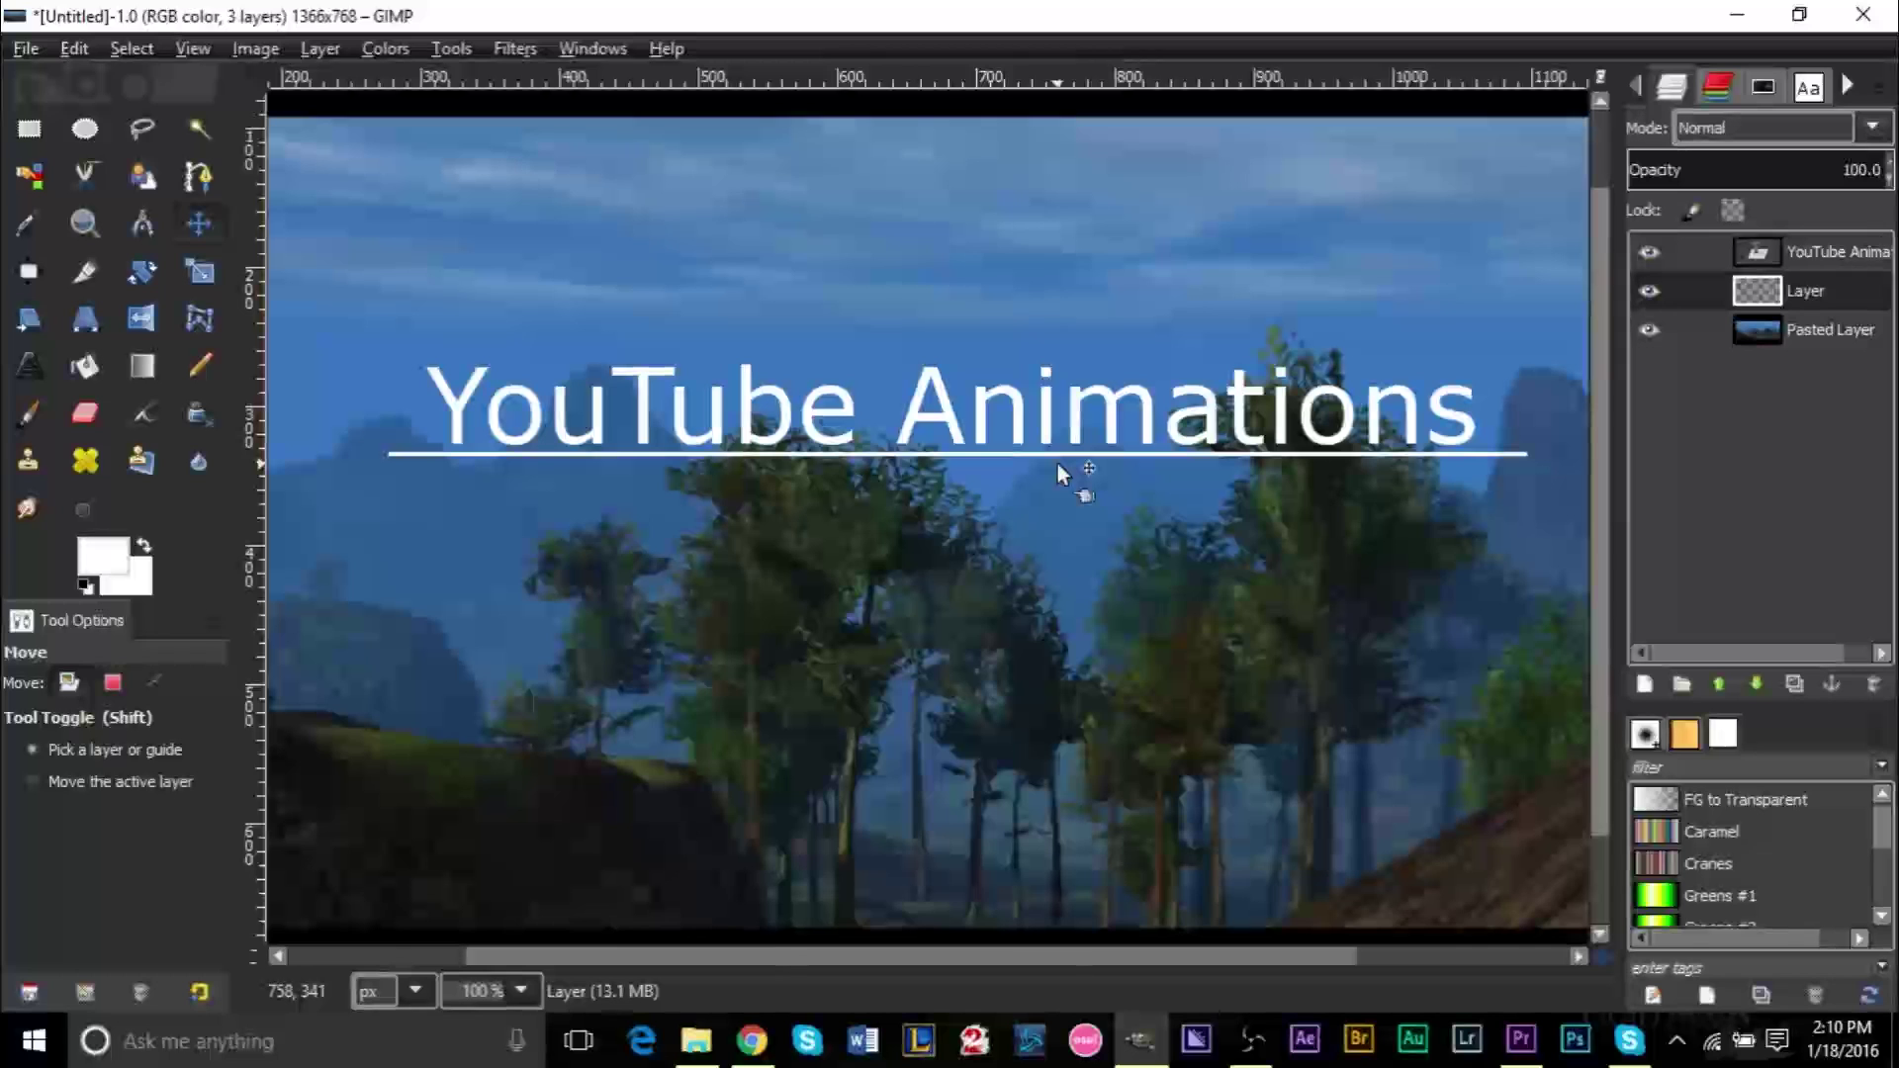
pyautogui.press('Down')
pyautogui.press('Down')
pyautogui.press('Right')
pyautogui.press('Right')
pyautogui.press('Up')
pyautogui.press('Down')
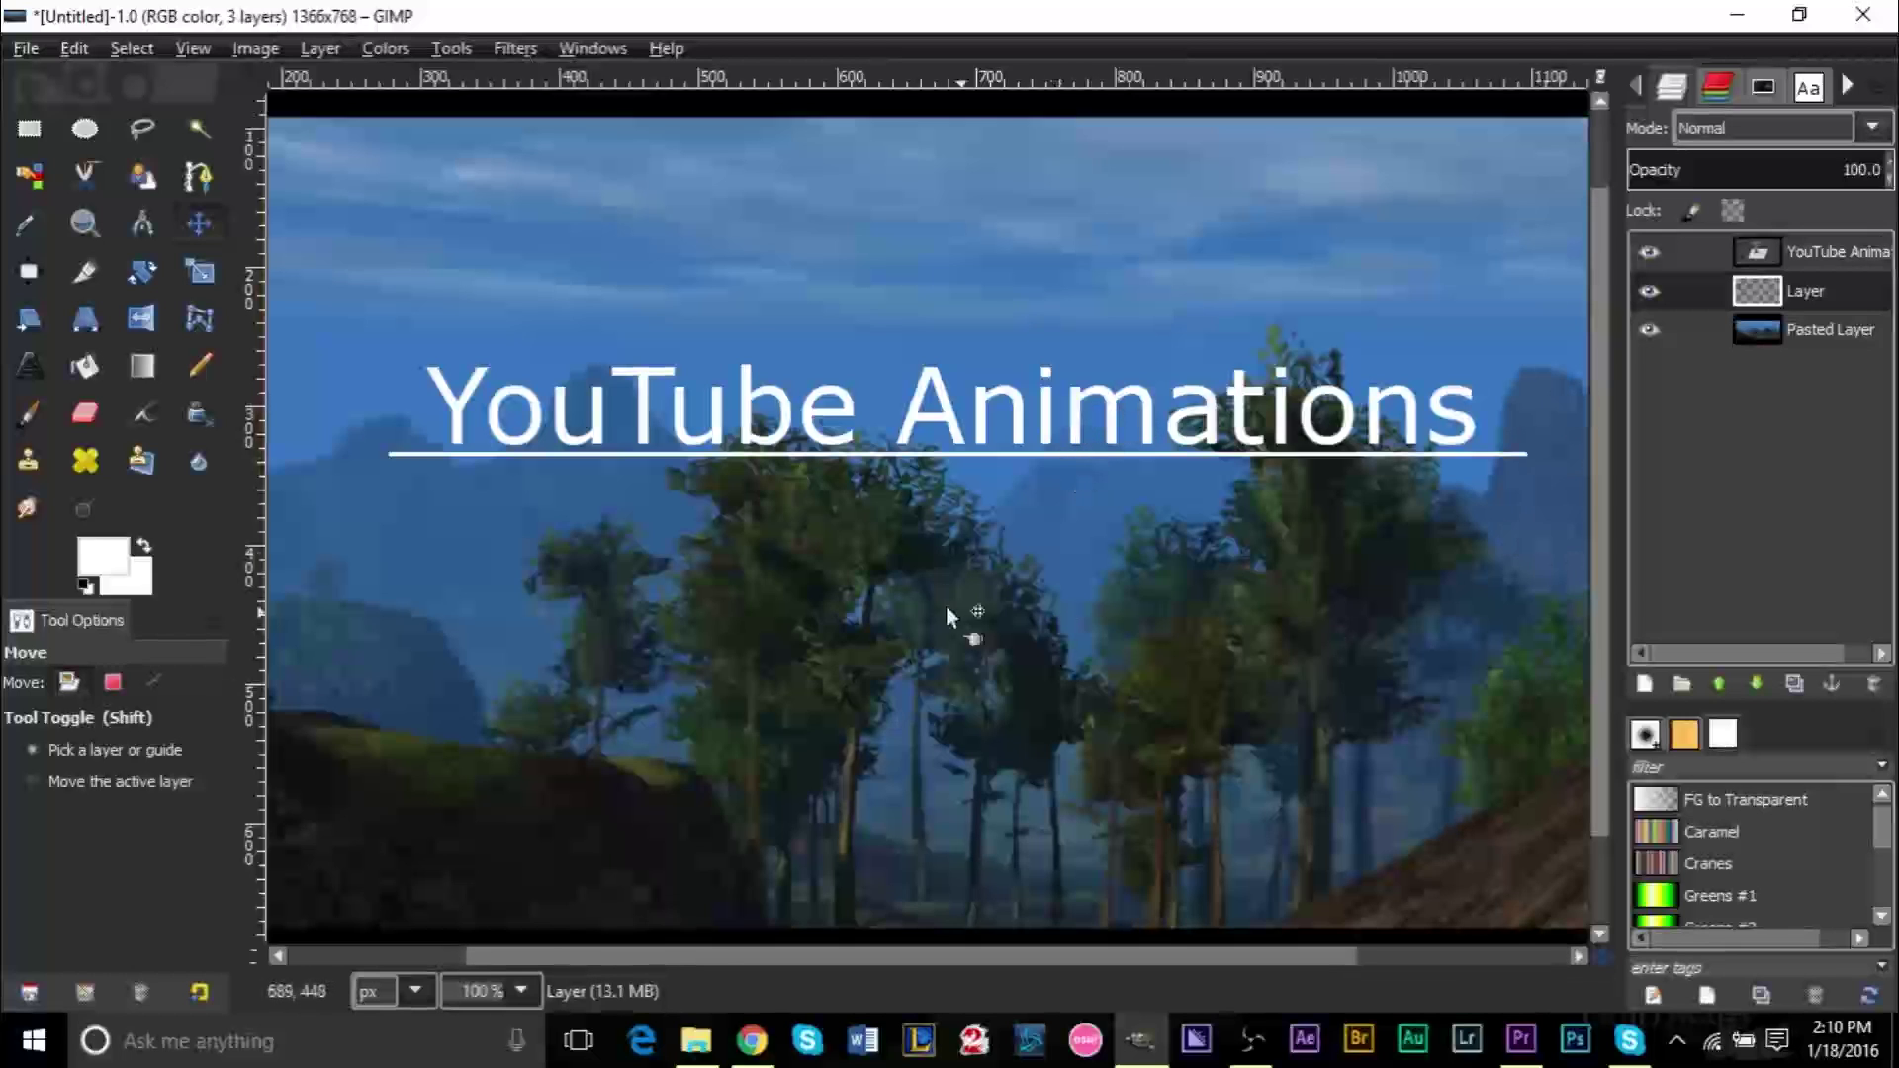
pyautogui.rightClick(1797, 290)
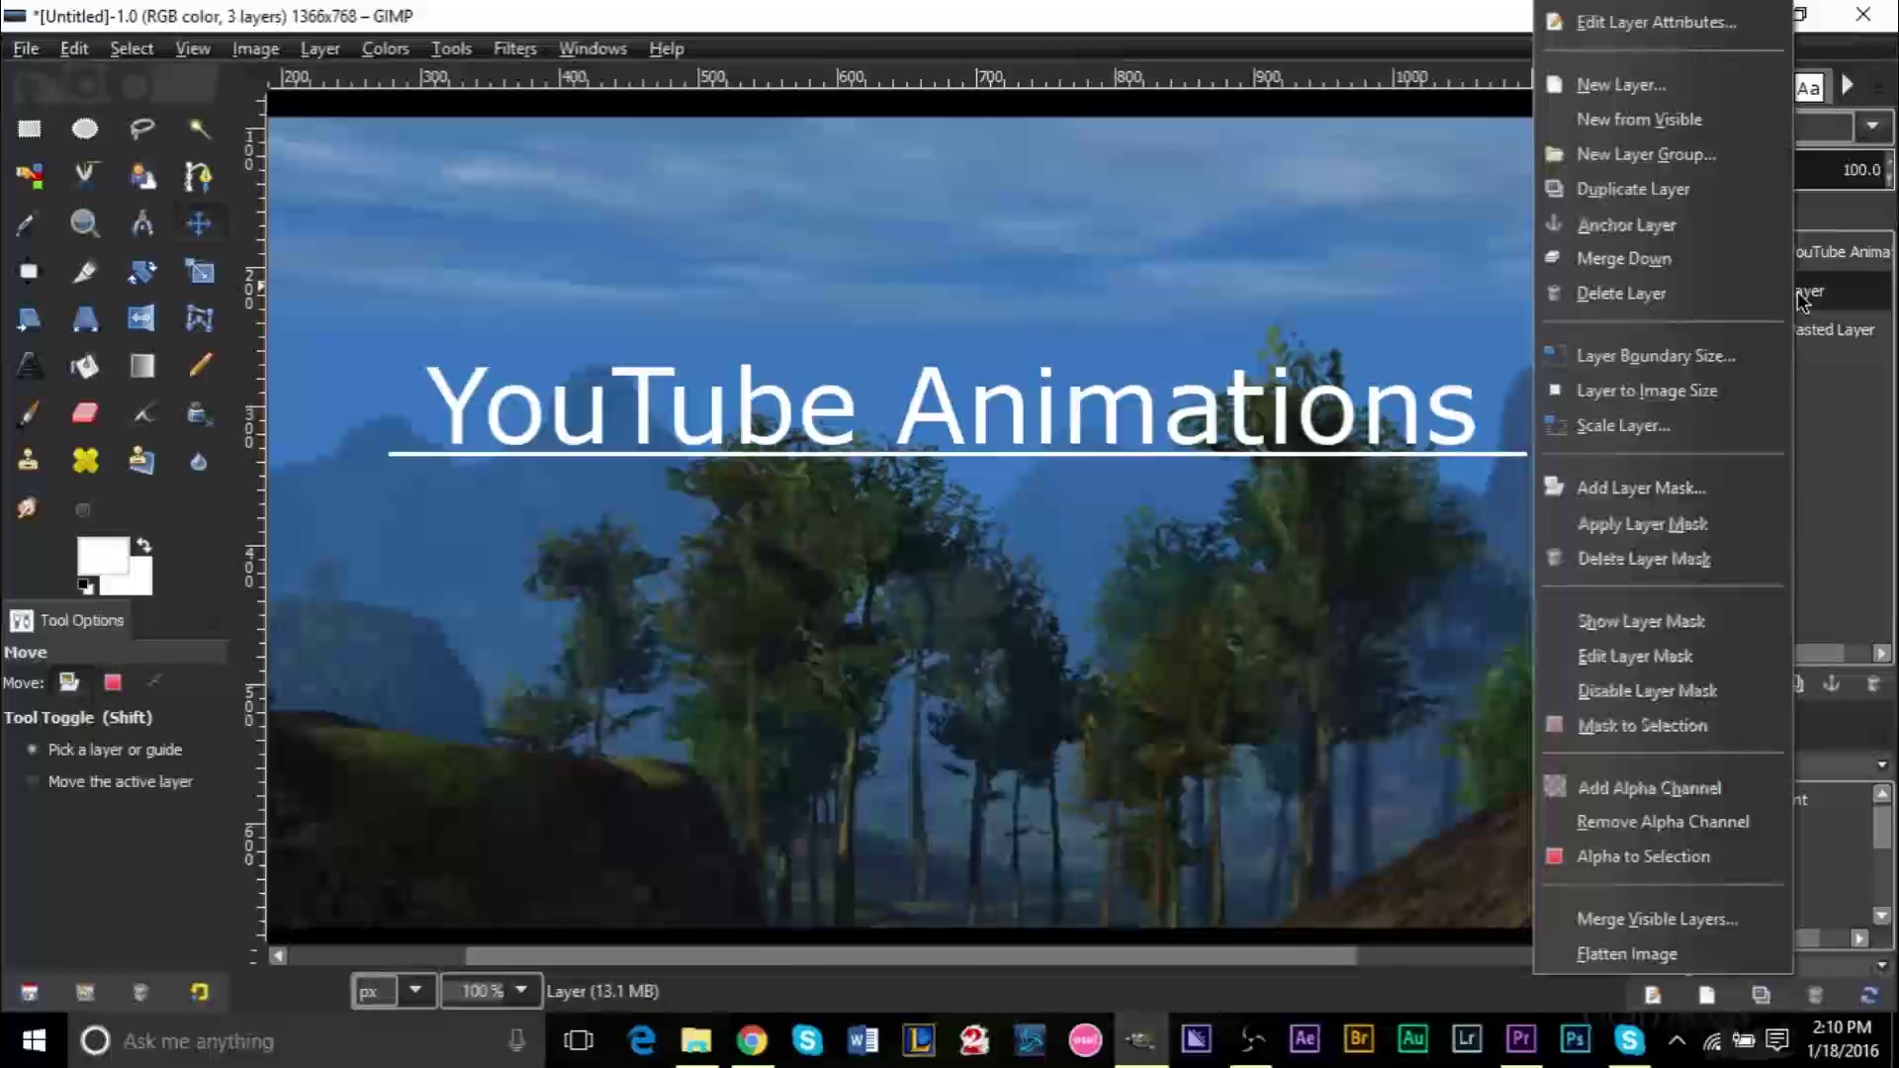
pyautogui.click(1620, 427)
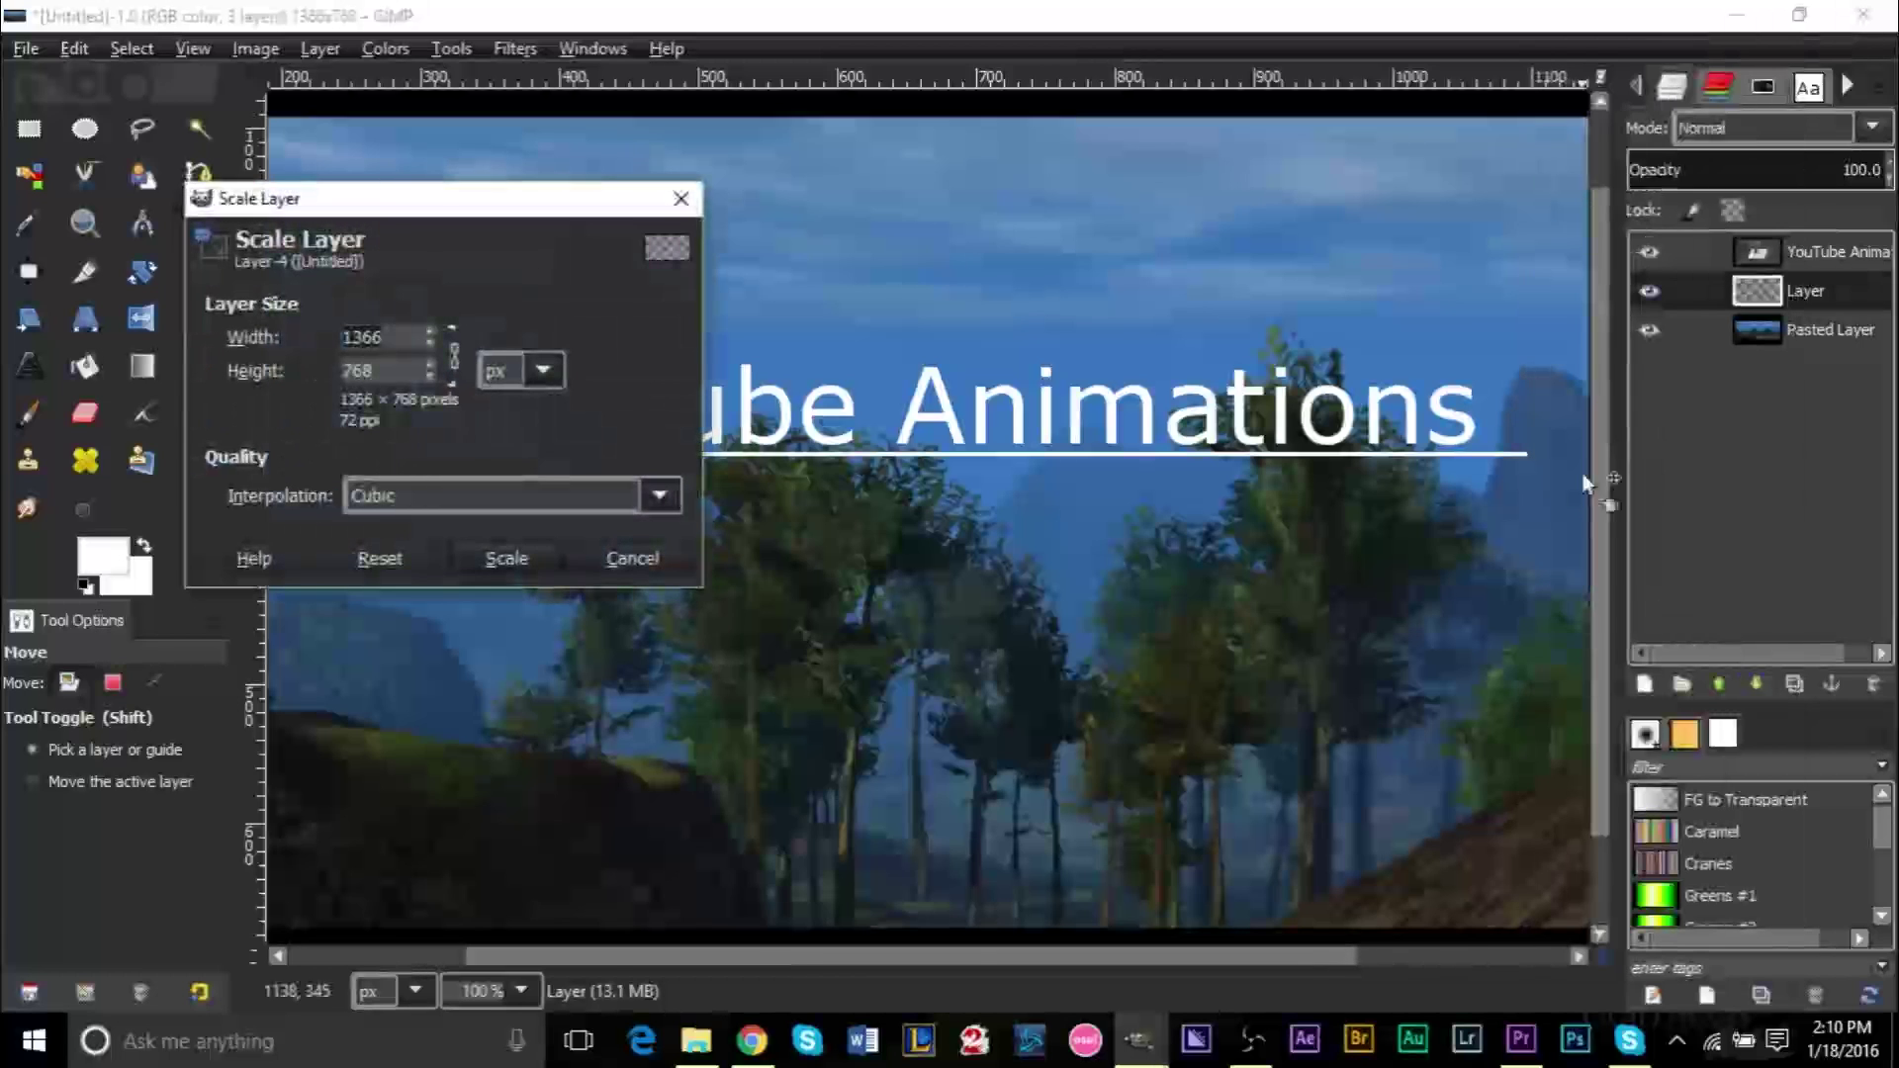
pyautogui.click(616, 559)
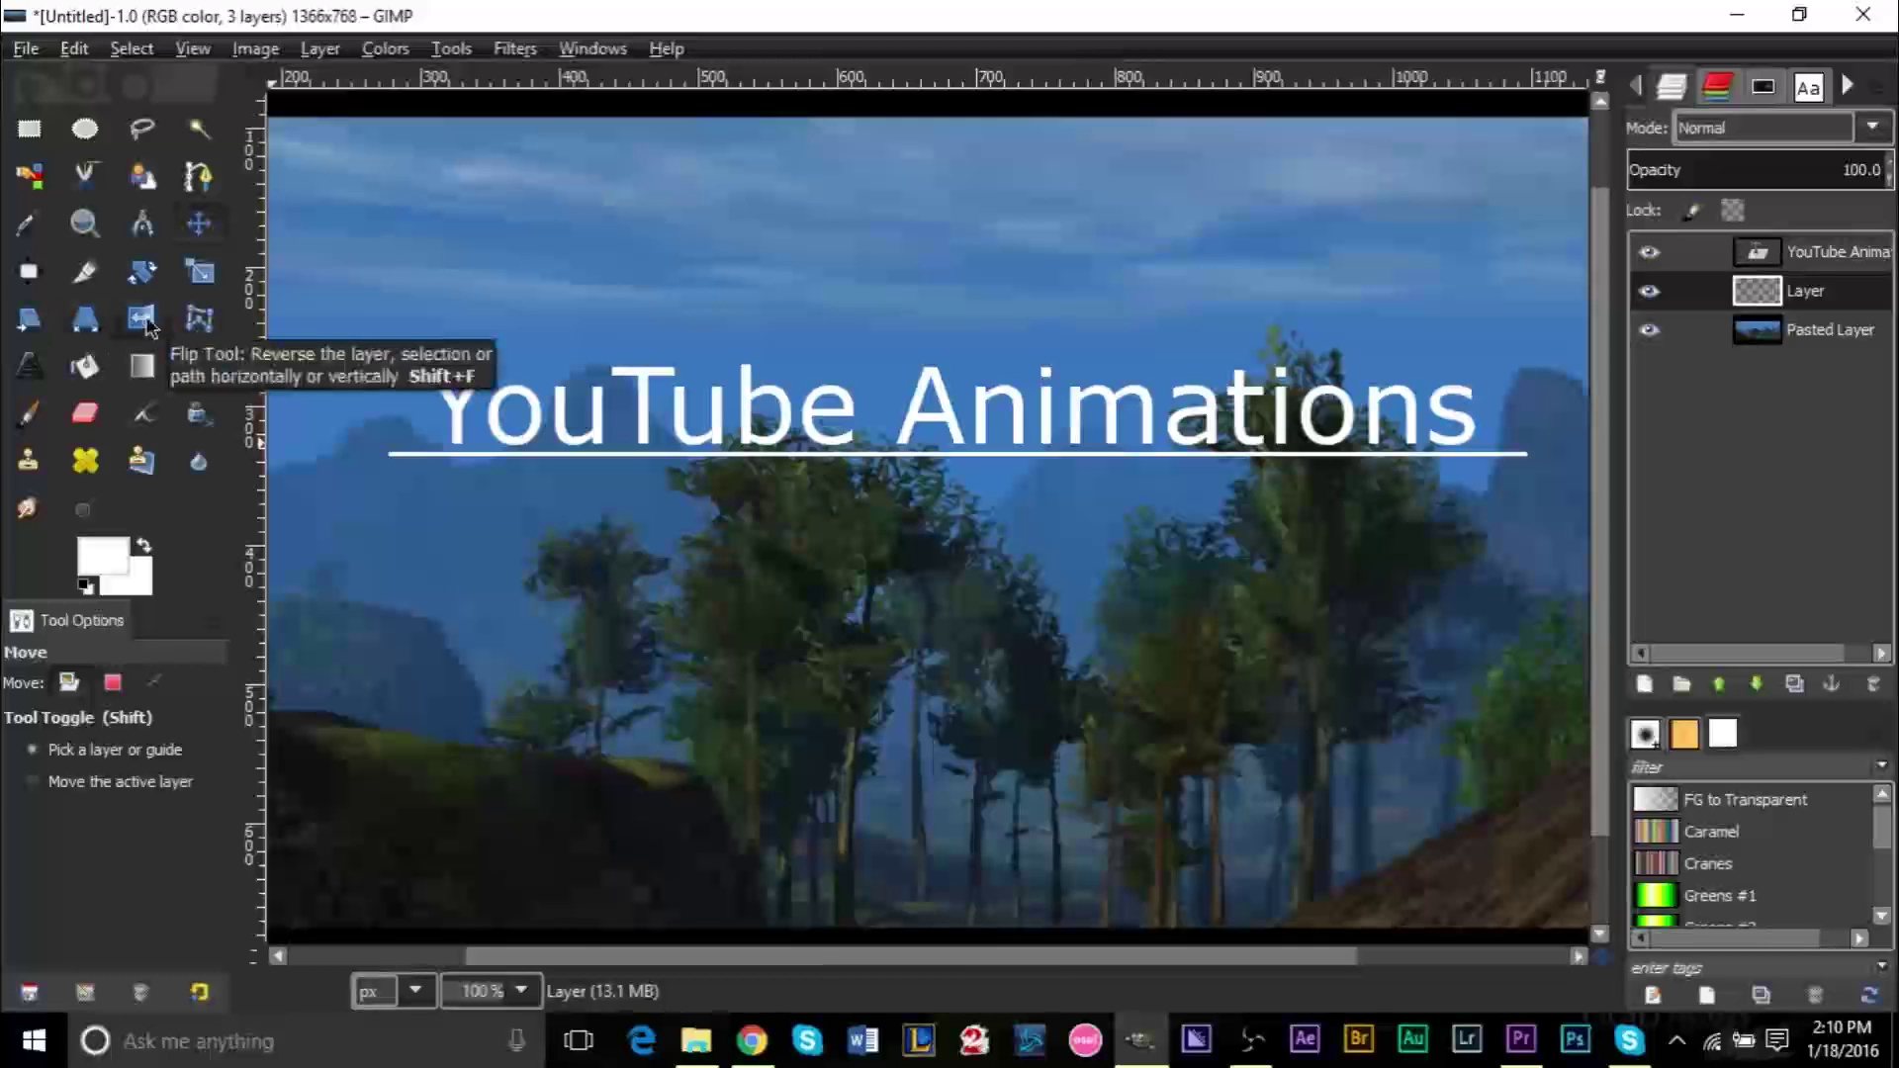
pyautogui.click(212, 287)
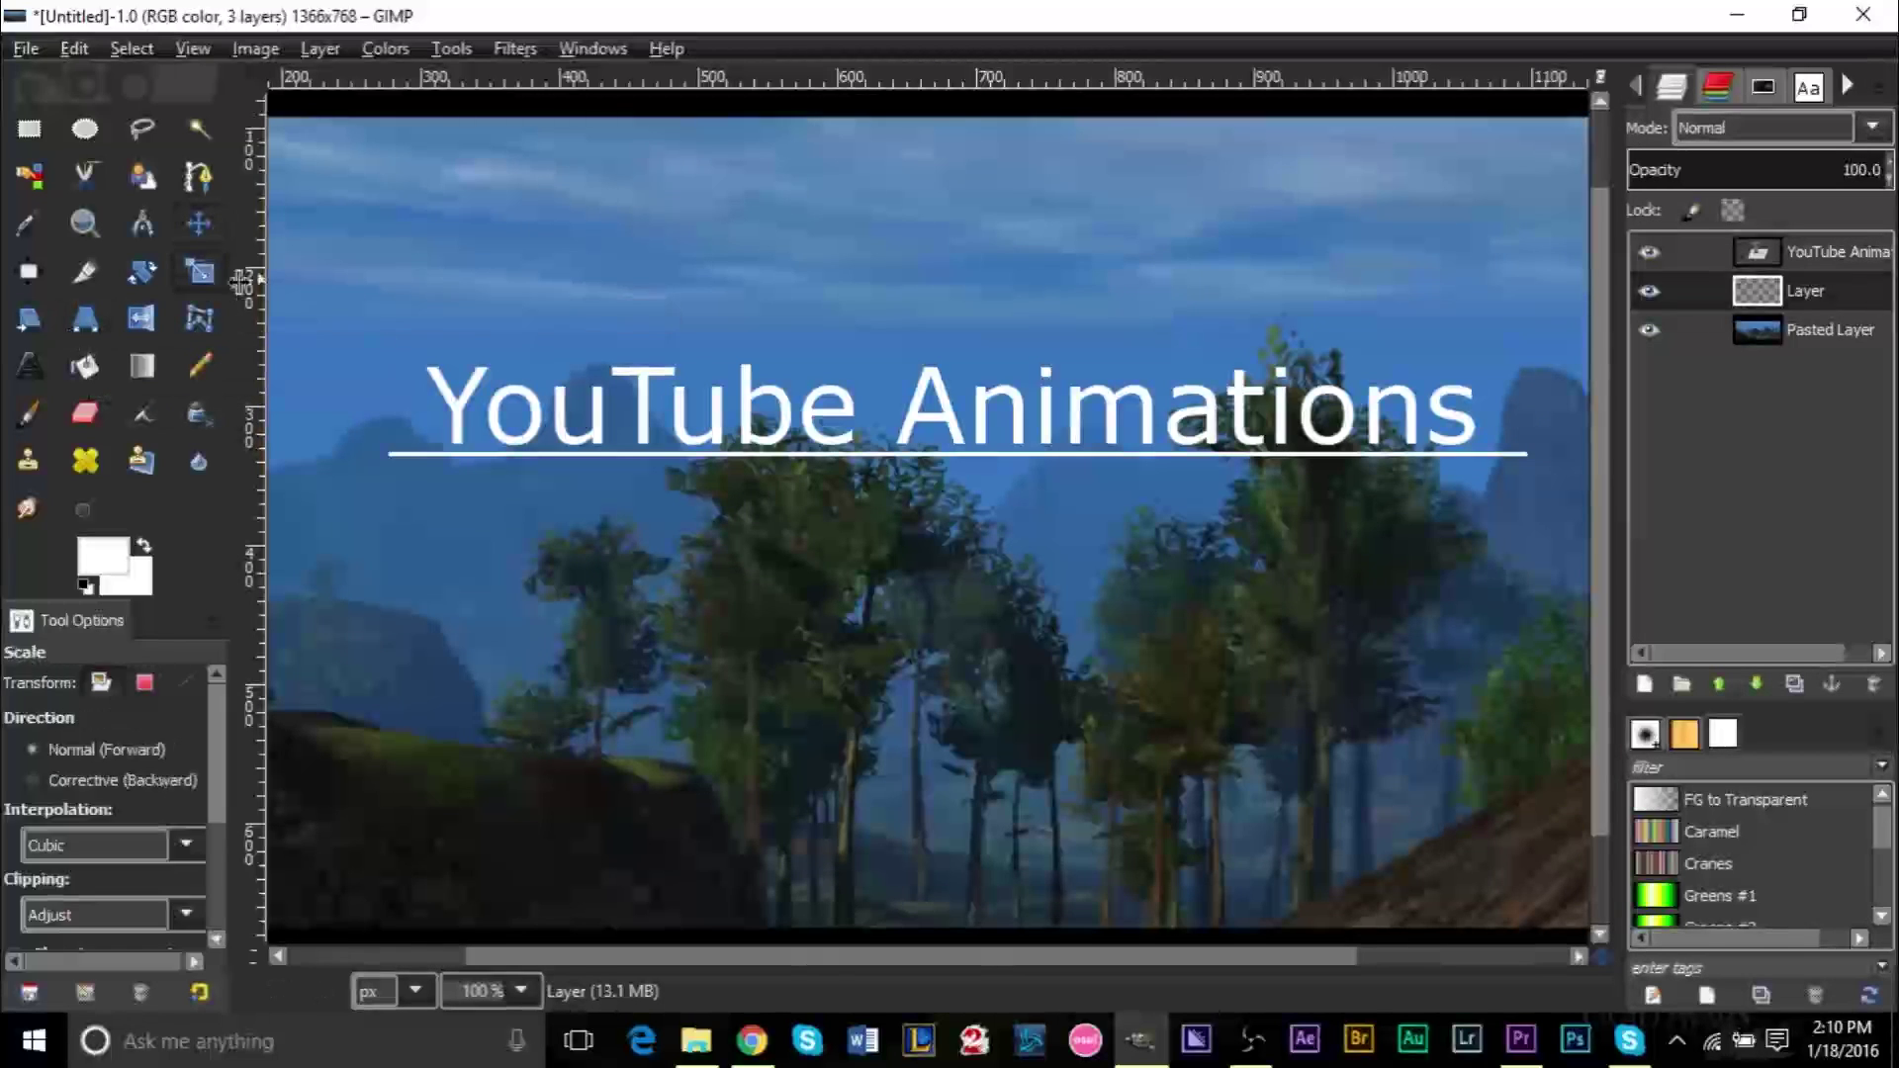
pyautogui.click(871, 497)
pyautogui.moveTo(1558, 579); pyautogui.dragTo(1750, 591)
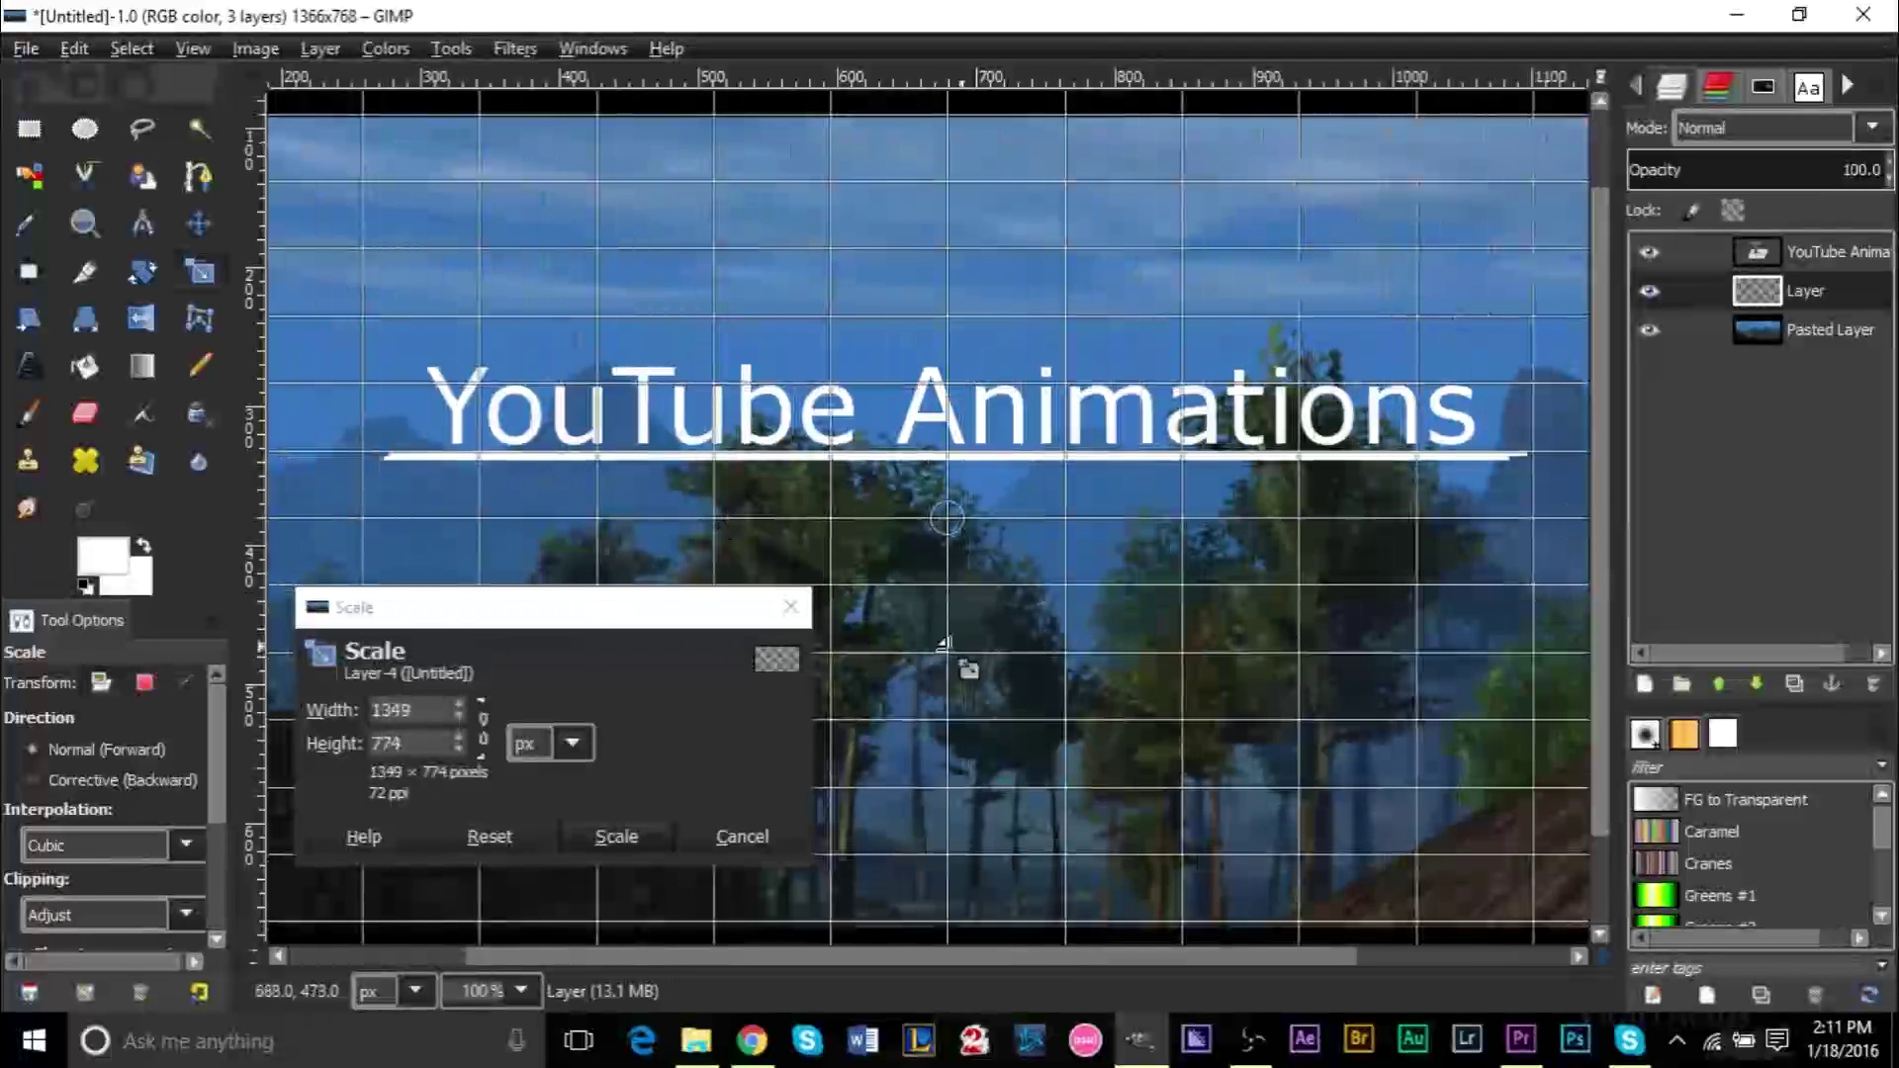
pyautogui.click(798, 615)
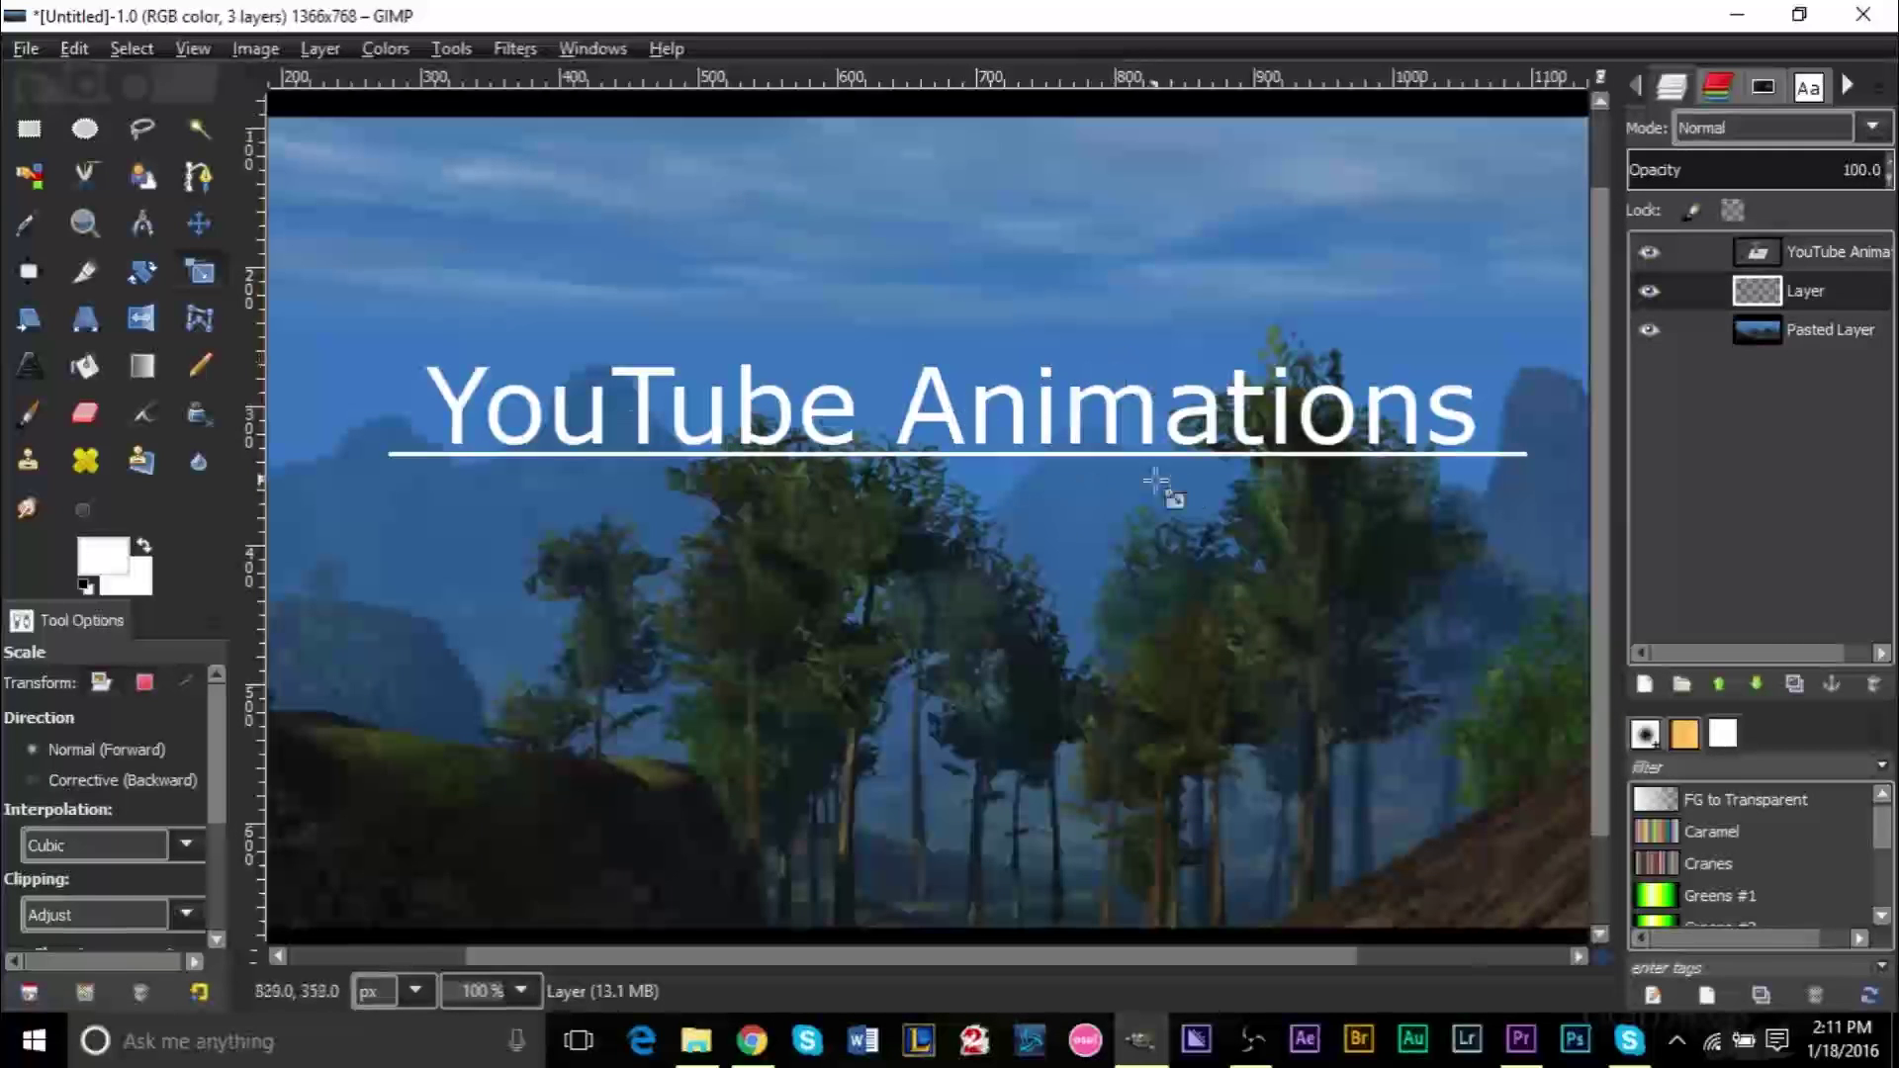
# - Delete the pasted background frame layer, leaving only the title text and the line on transparency
pyautogui.click(199, 224)
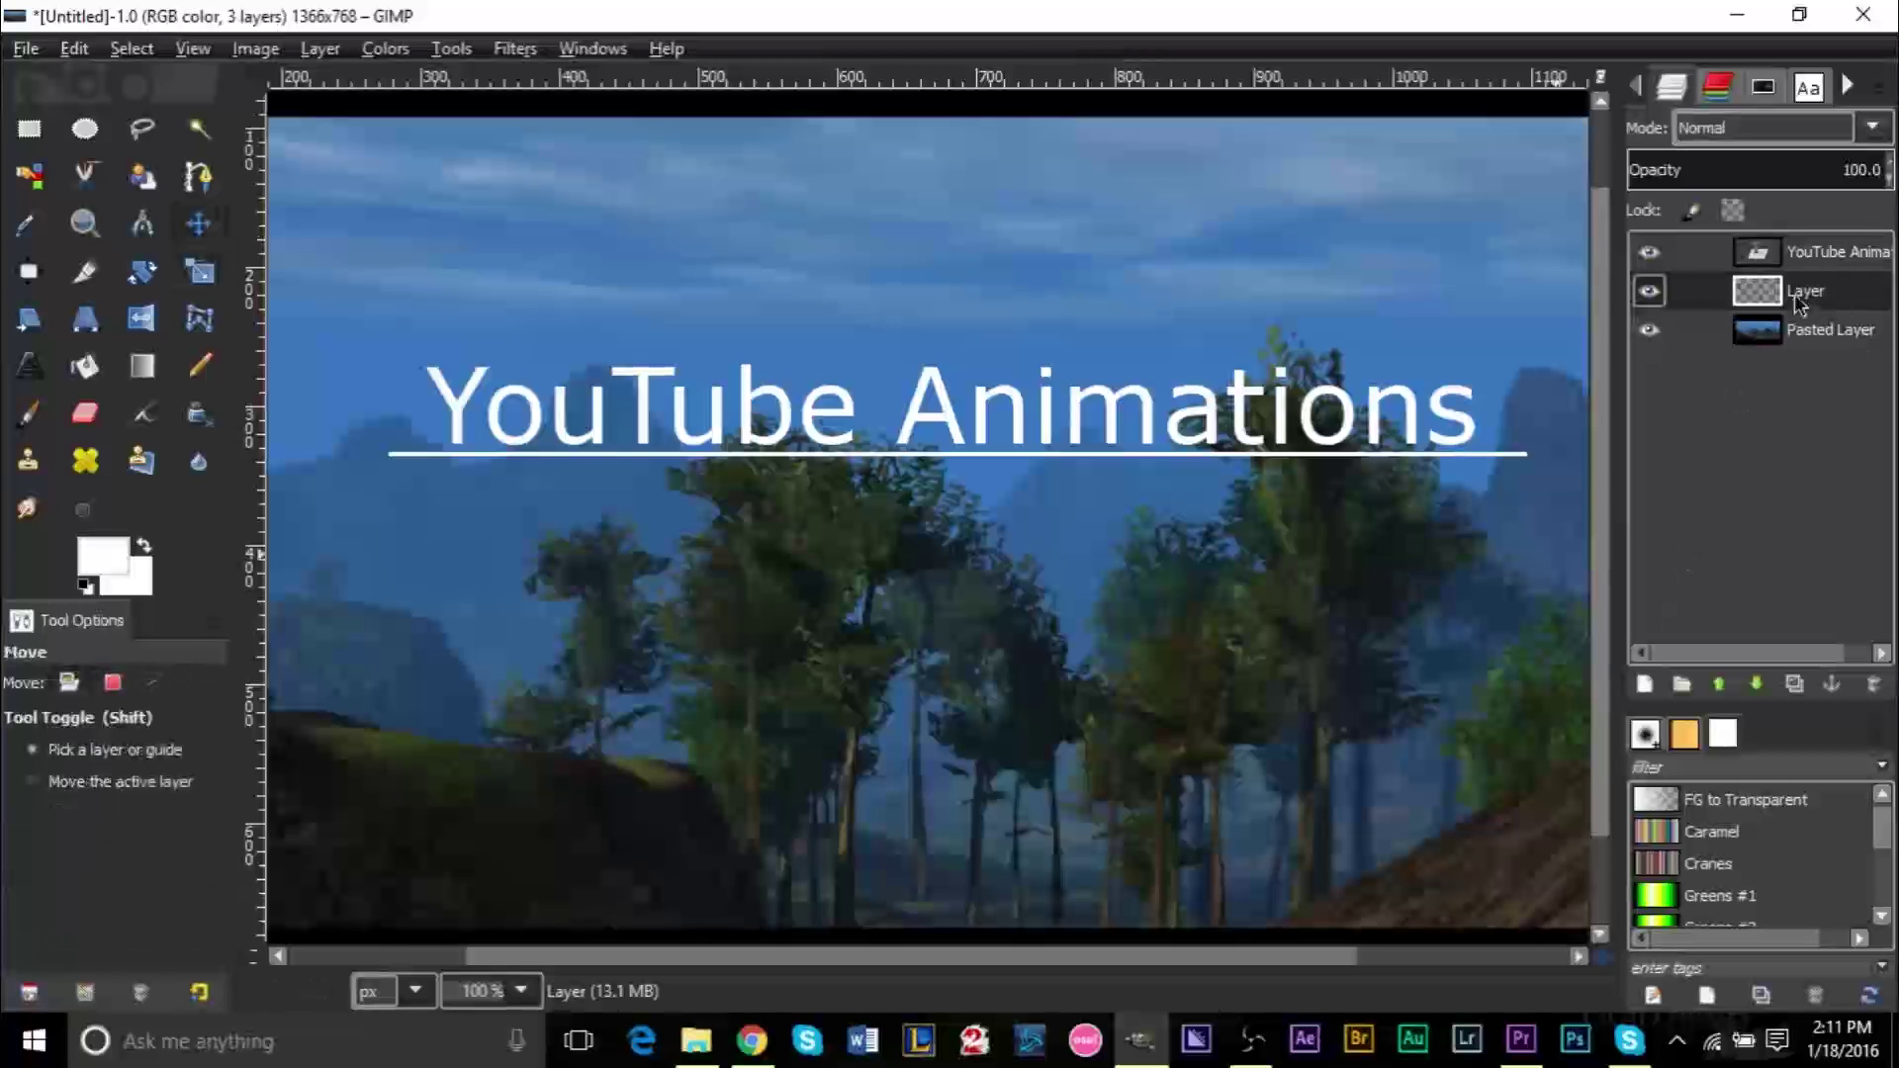
pyautogui.click(1778, 336)
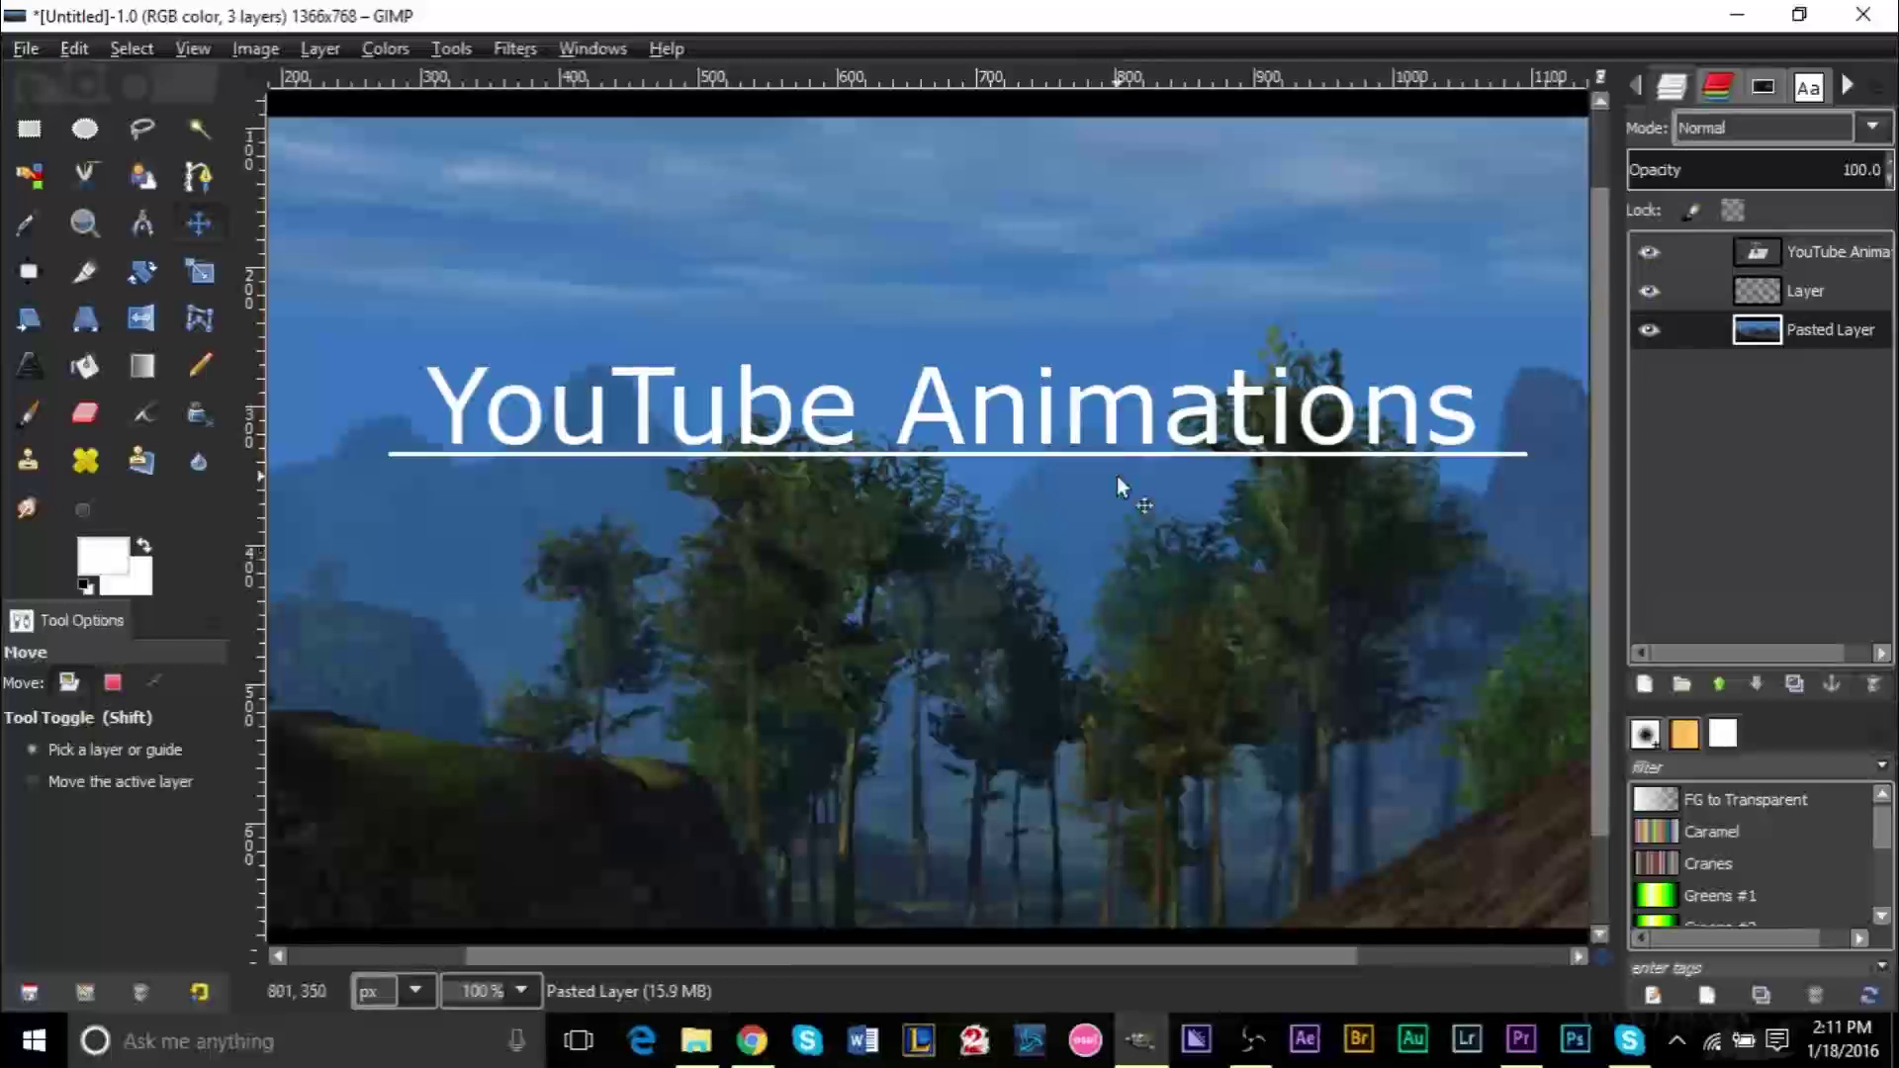
pyautogui.scroll(-2, 1118, 477)
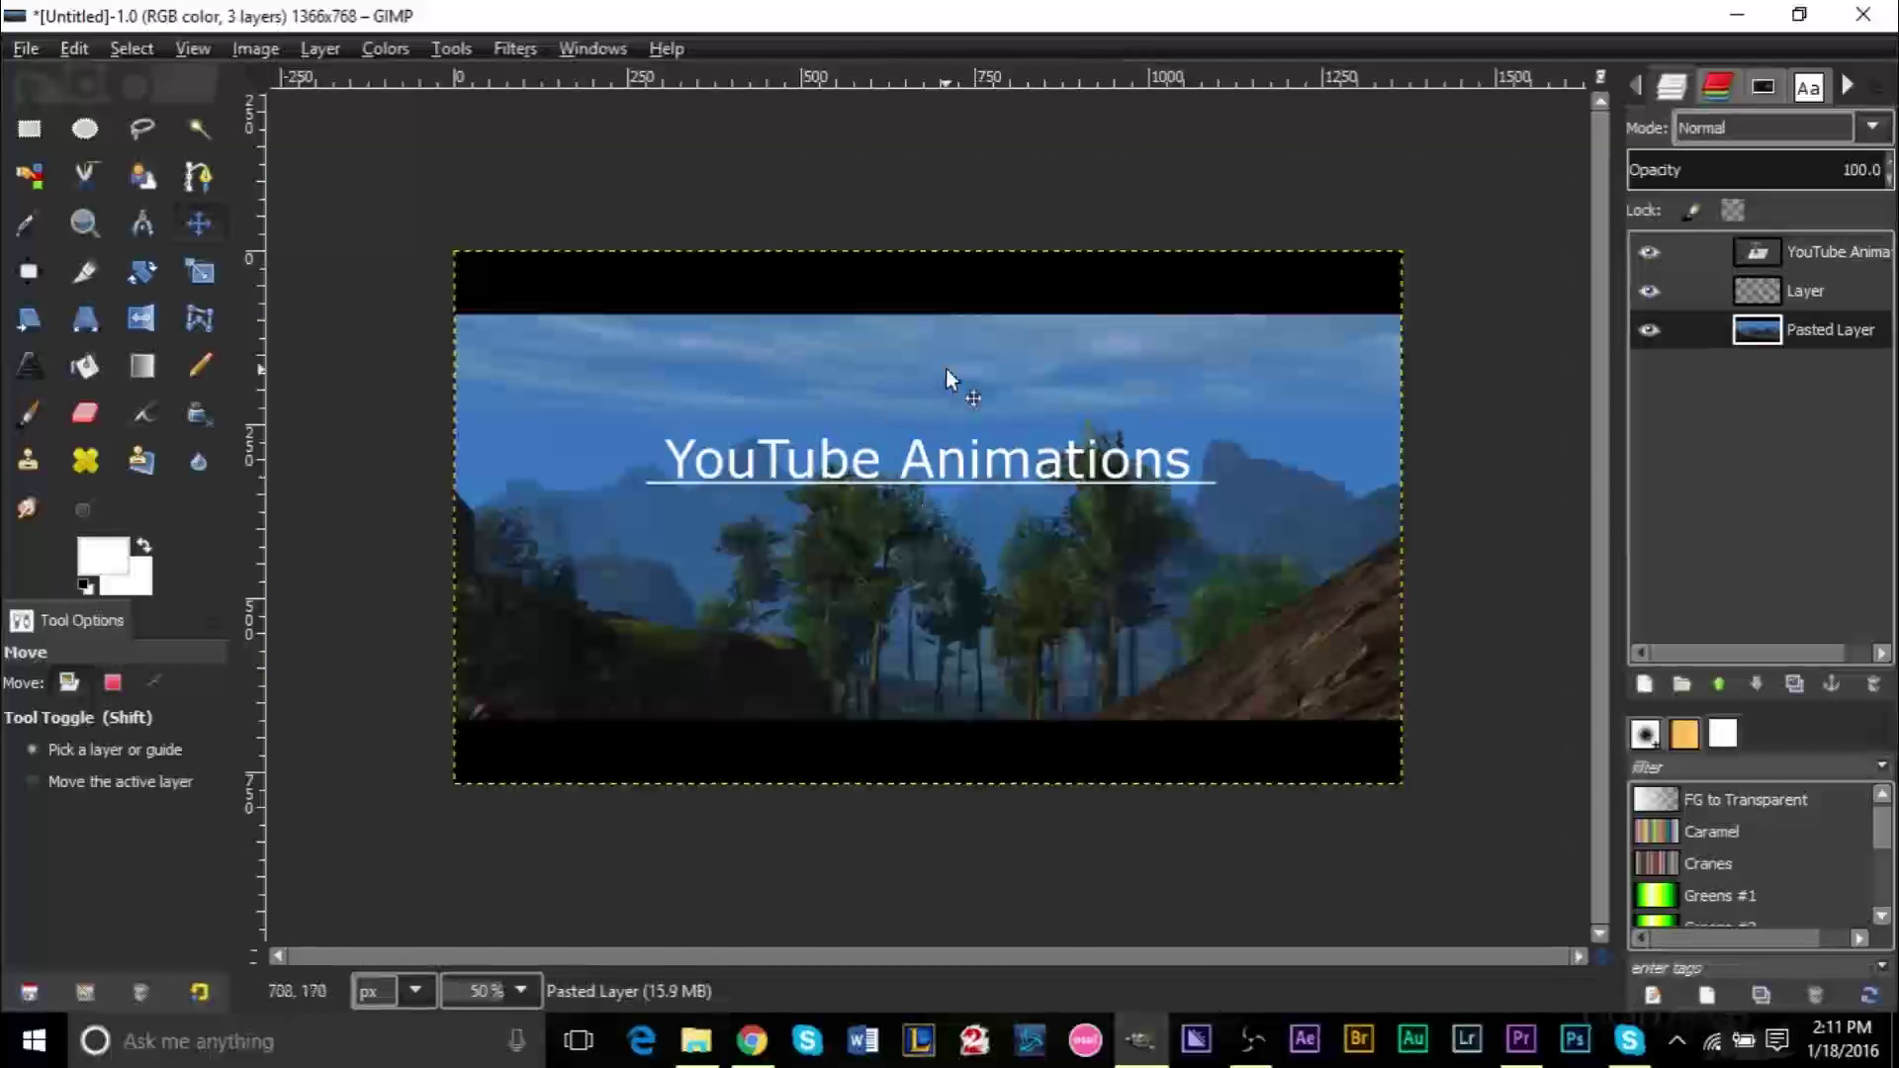
pyautogui.scroll(2, 948, 379)
pyautogui.click(1791, 346)
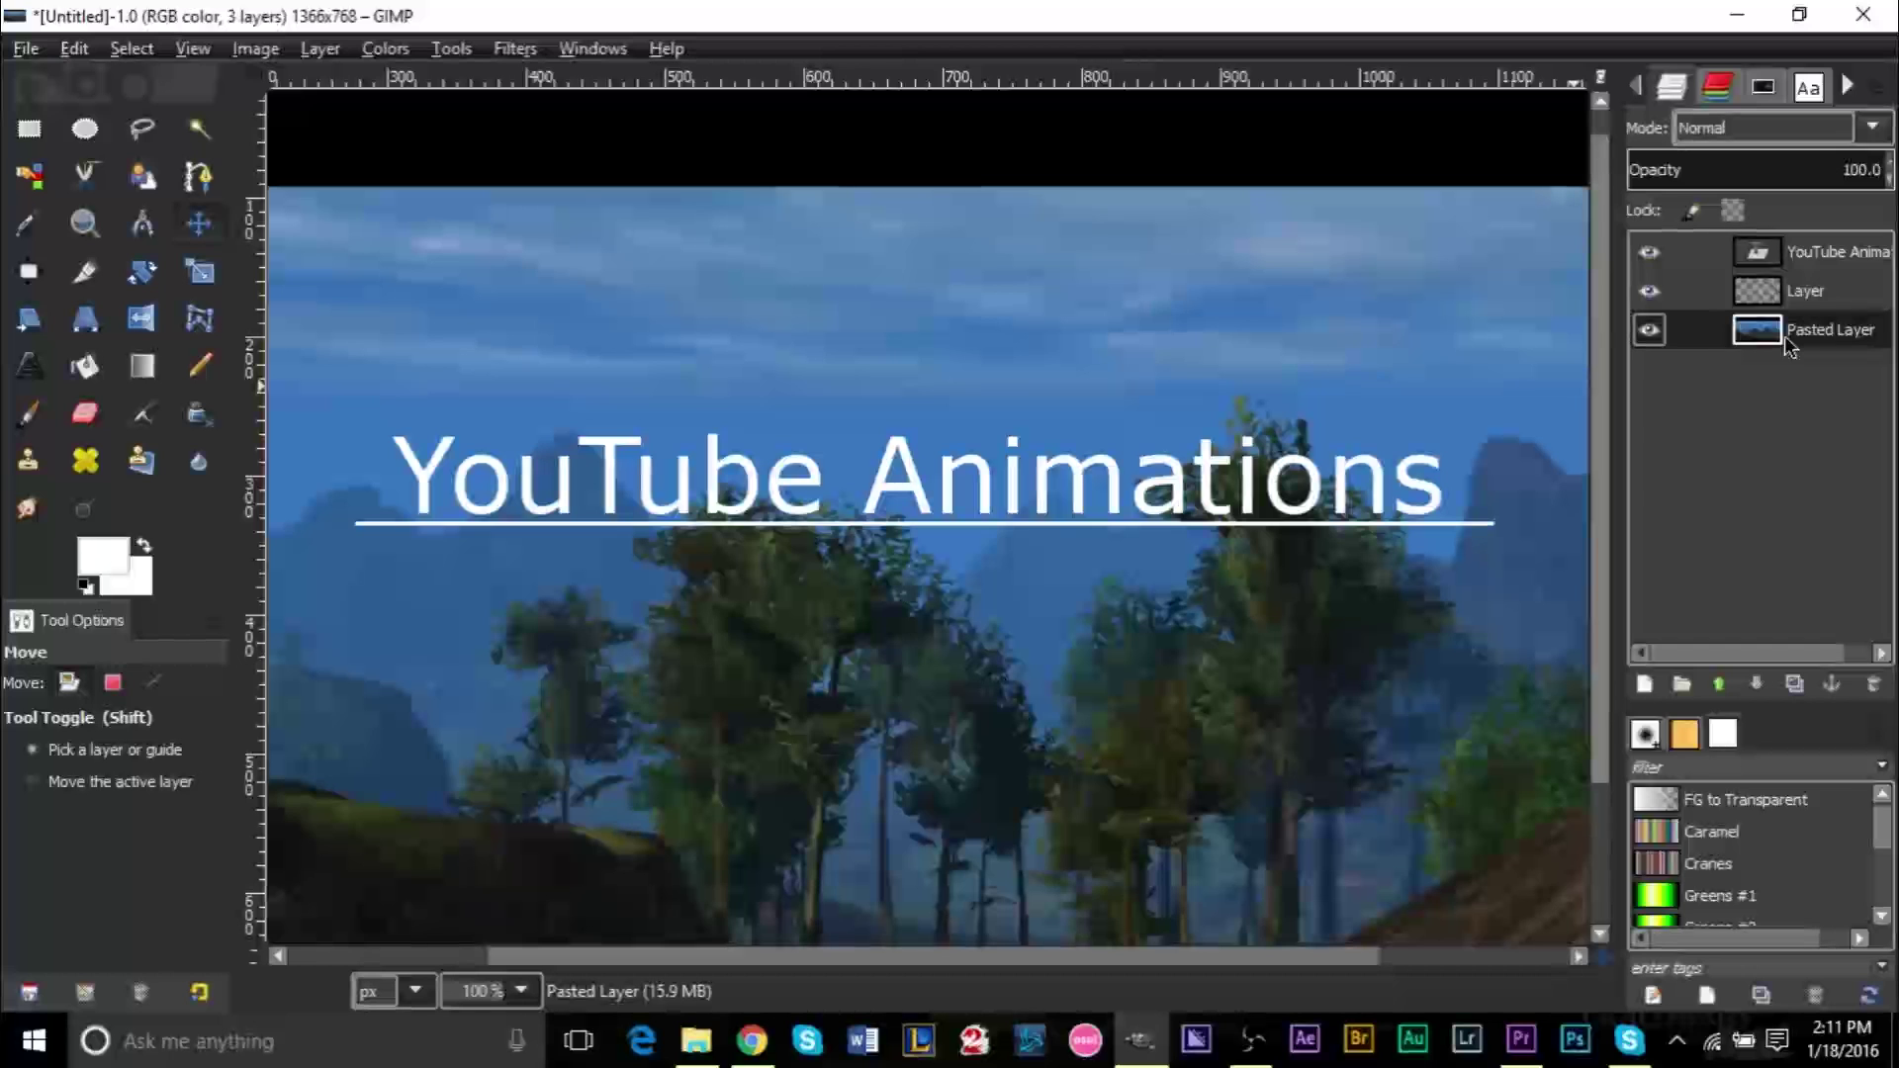
pyautogui.click(1874, 685)
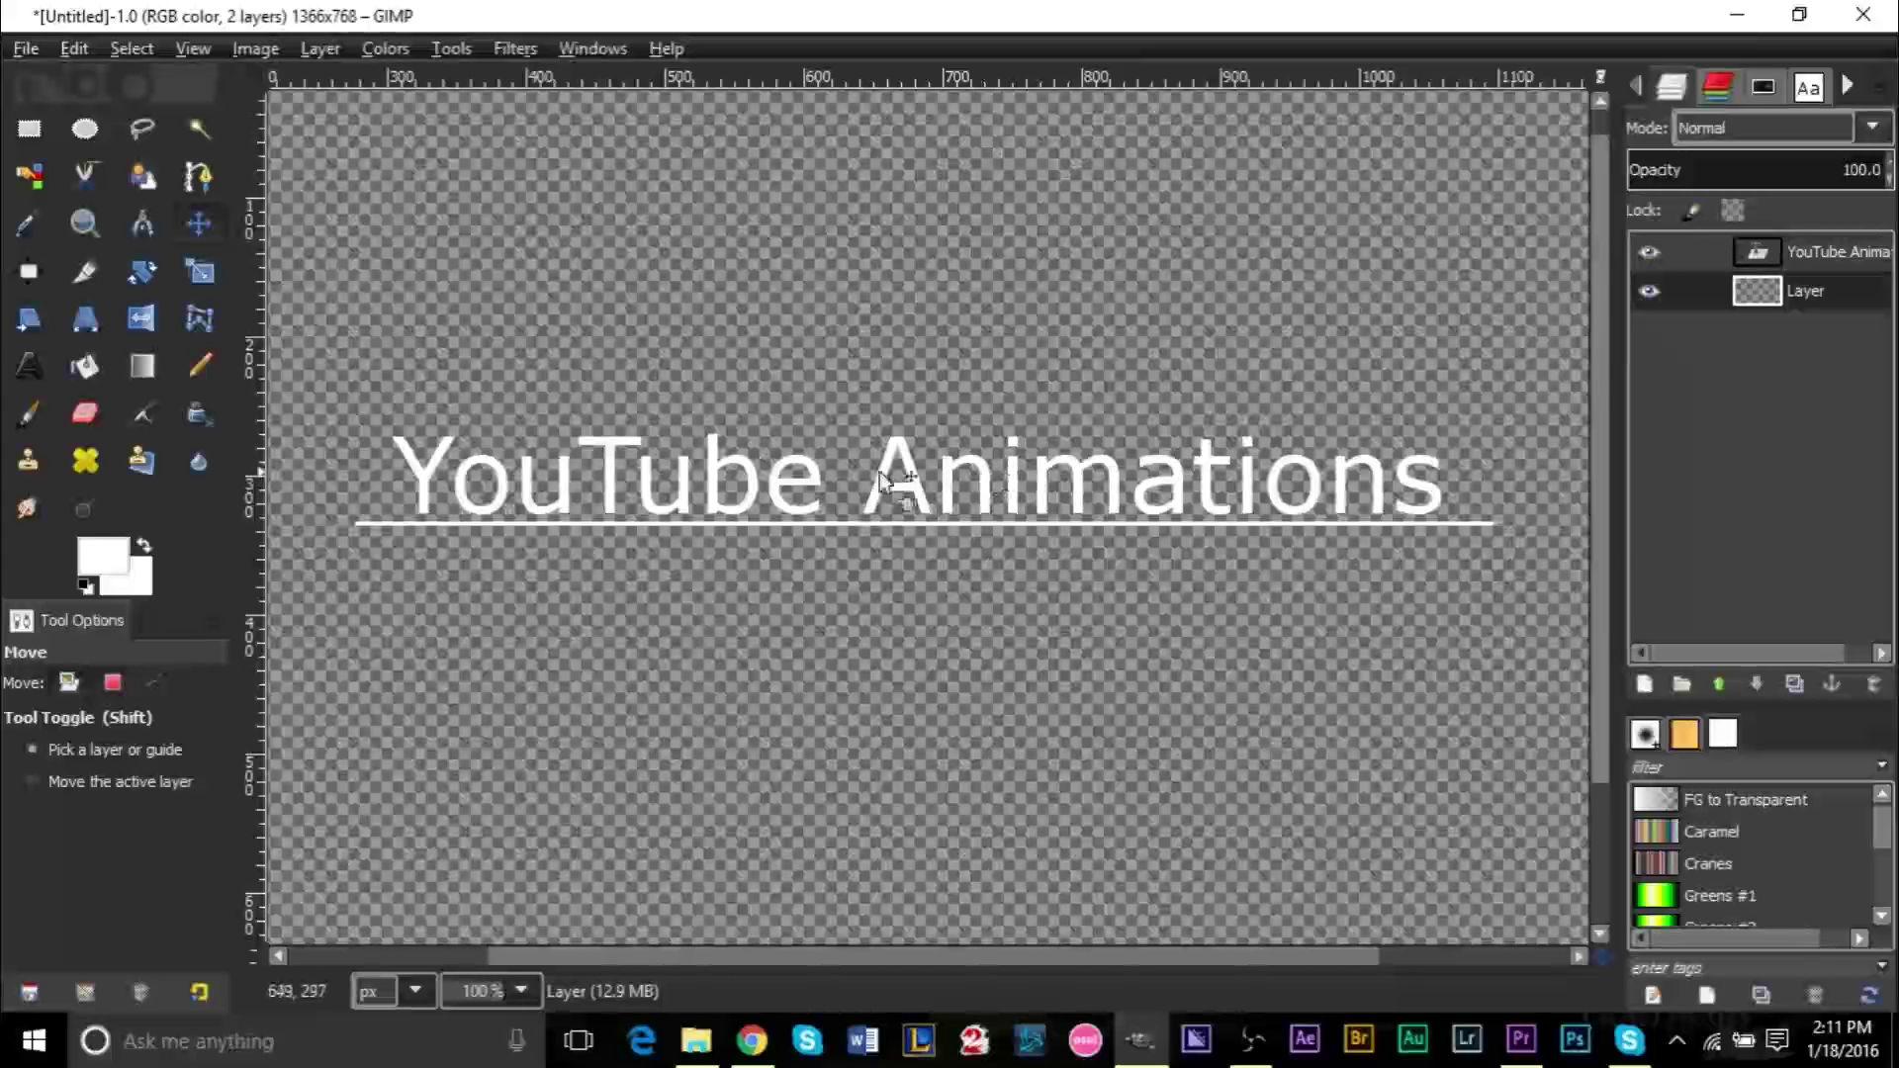
# - Hide and show the text layer and the line layer in turn to check the title's separate parts
pyautogui.click(1711, 256)
pyautogui.click(1650, 255)
pyautogui.click(1650, 256)
pyautogui.click(1650, 290)
pyautogui.click(1650, 291)
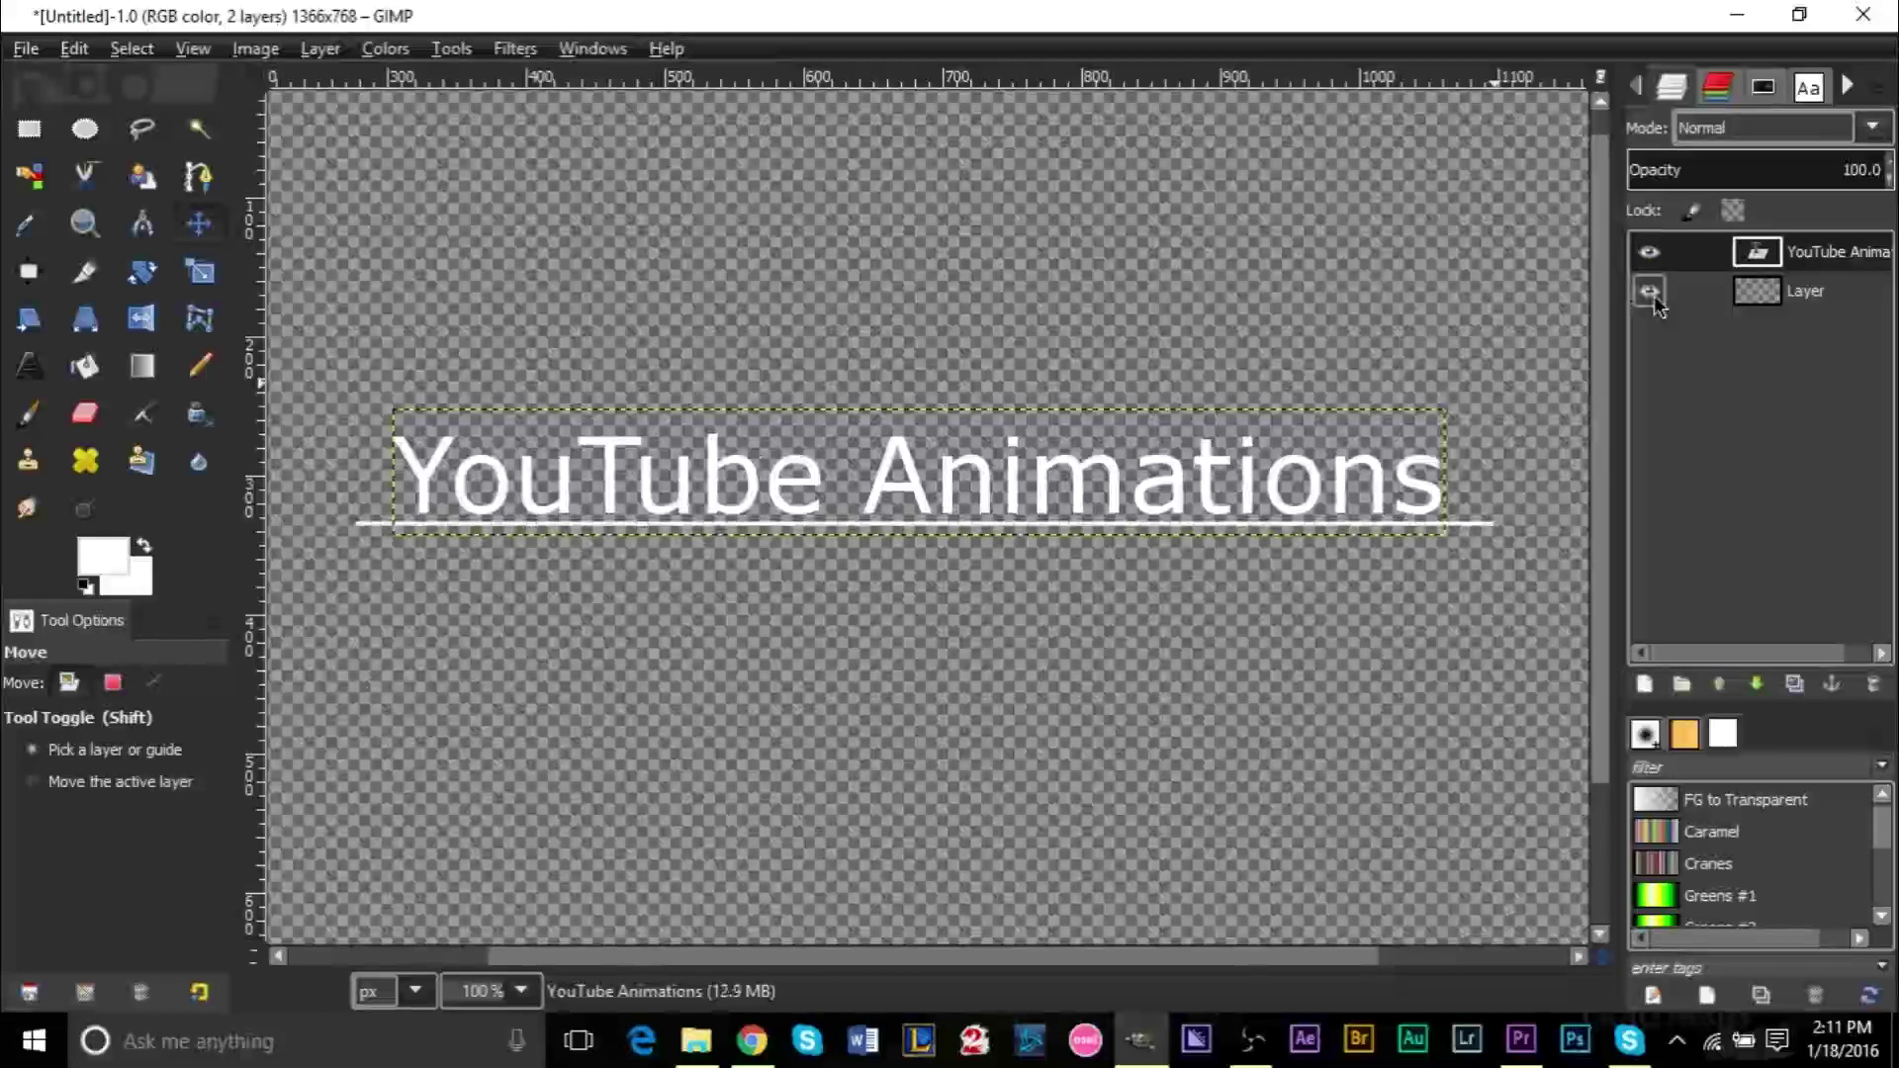
pyautogui.press('-')
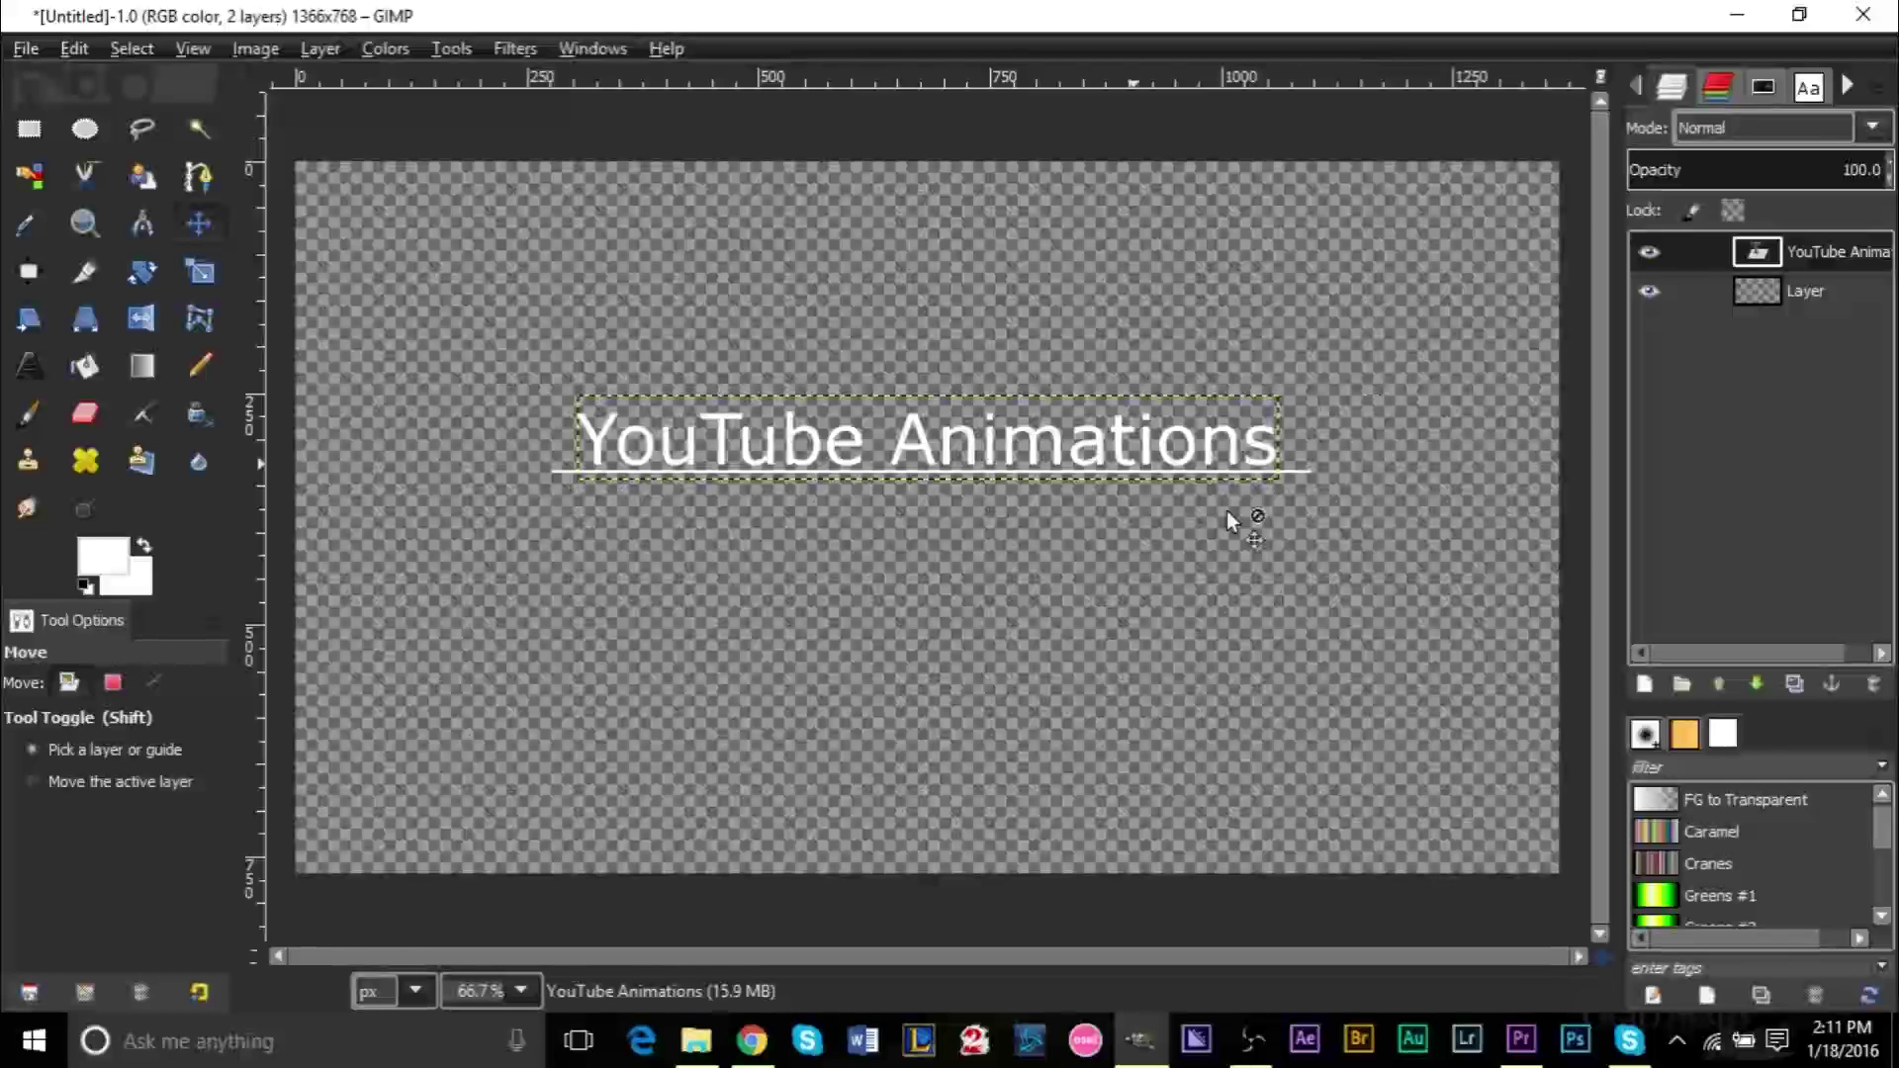
# - Switch to the TRAVELERS TALE 1 project in Premiere Pro
pyautogui.hotkey('alt', 'Tab')
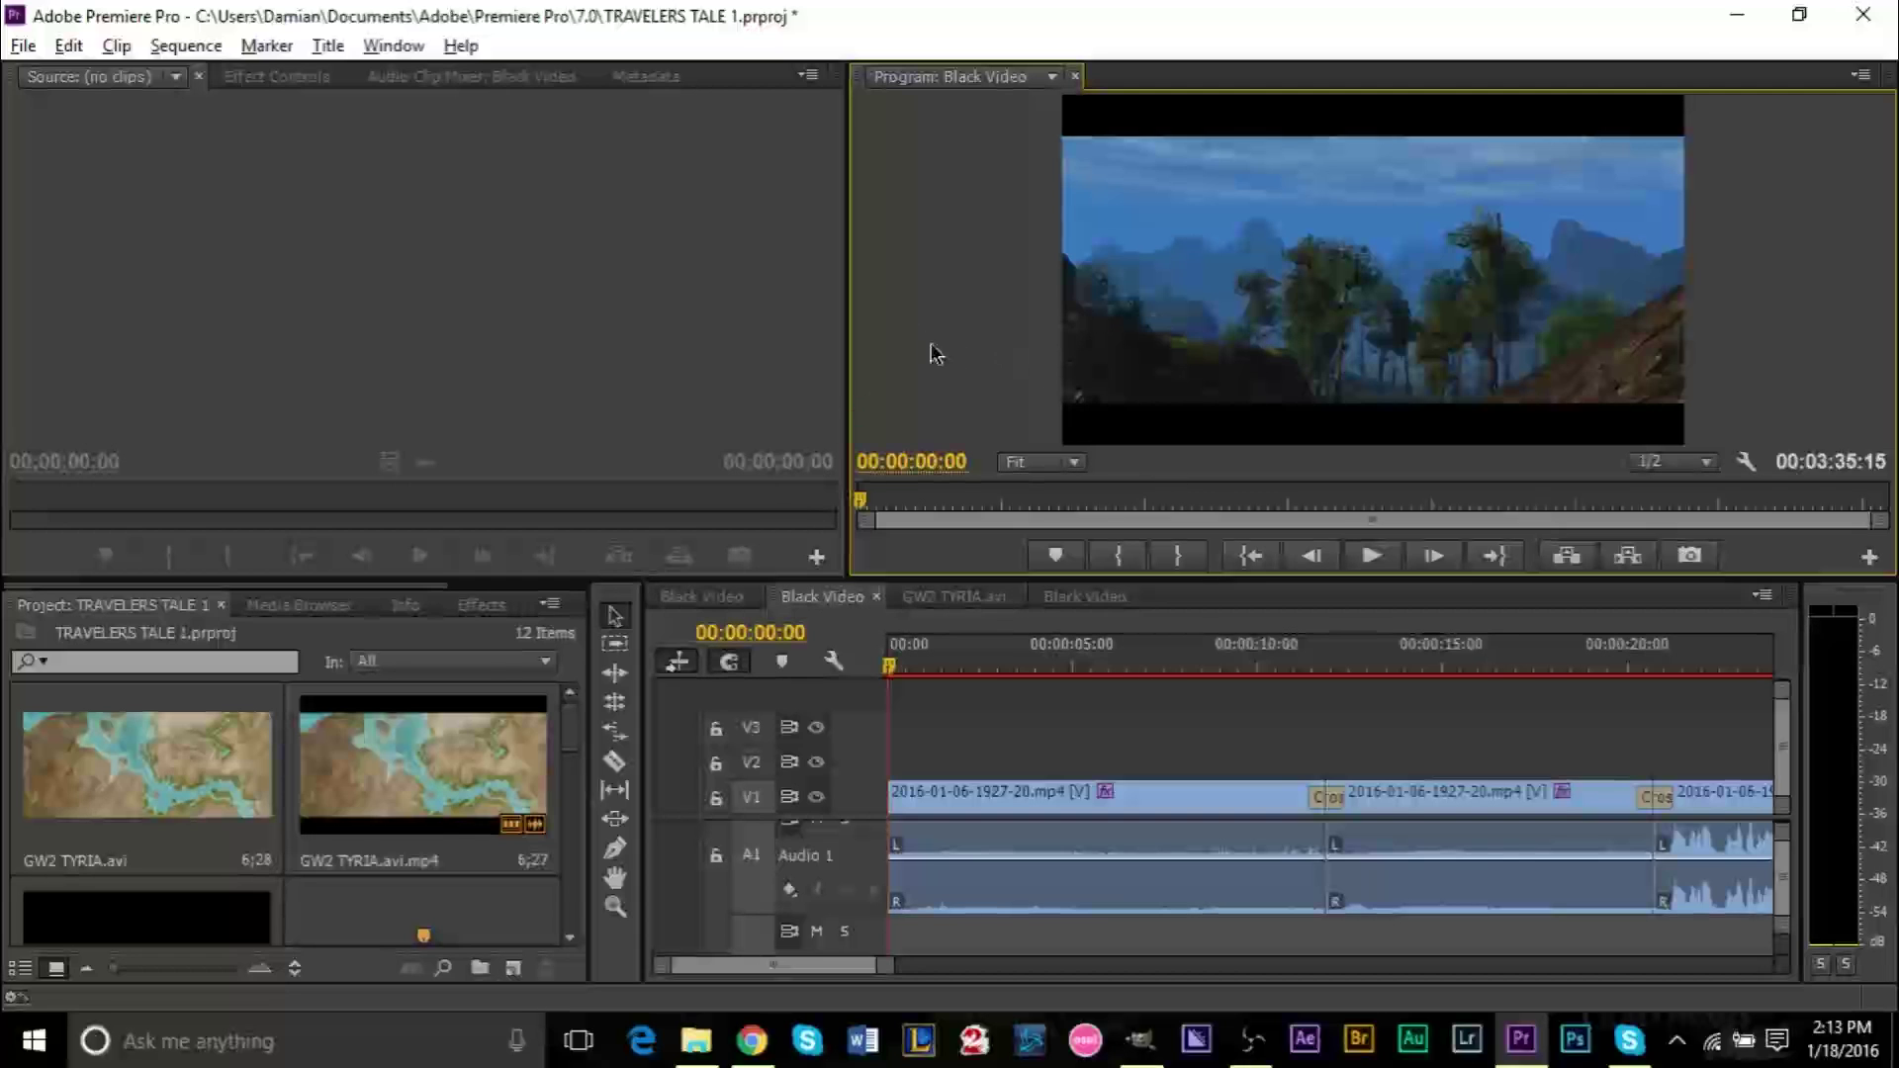
# - Switch back to GIMP and toggle the visibility of the text and line layers to check each one separately
pyautogui.hotkey('alt', 'Tab')
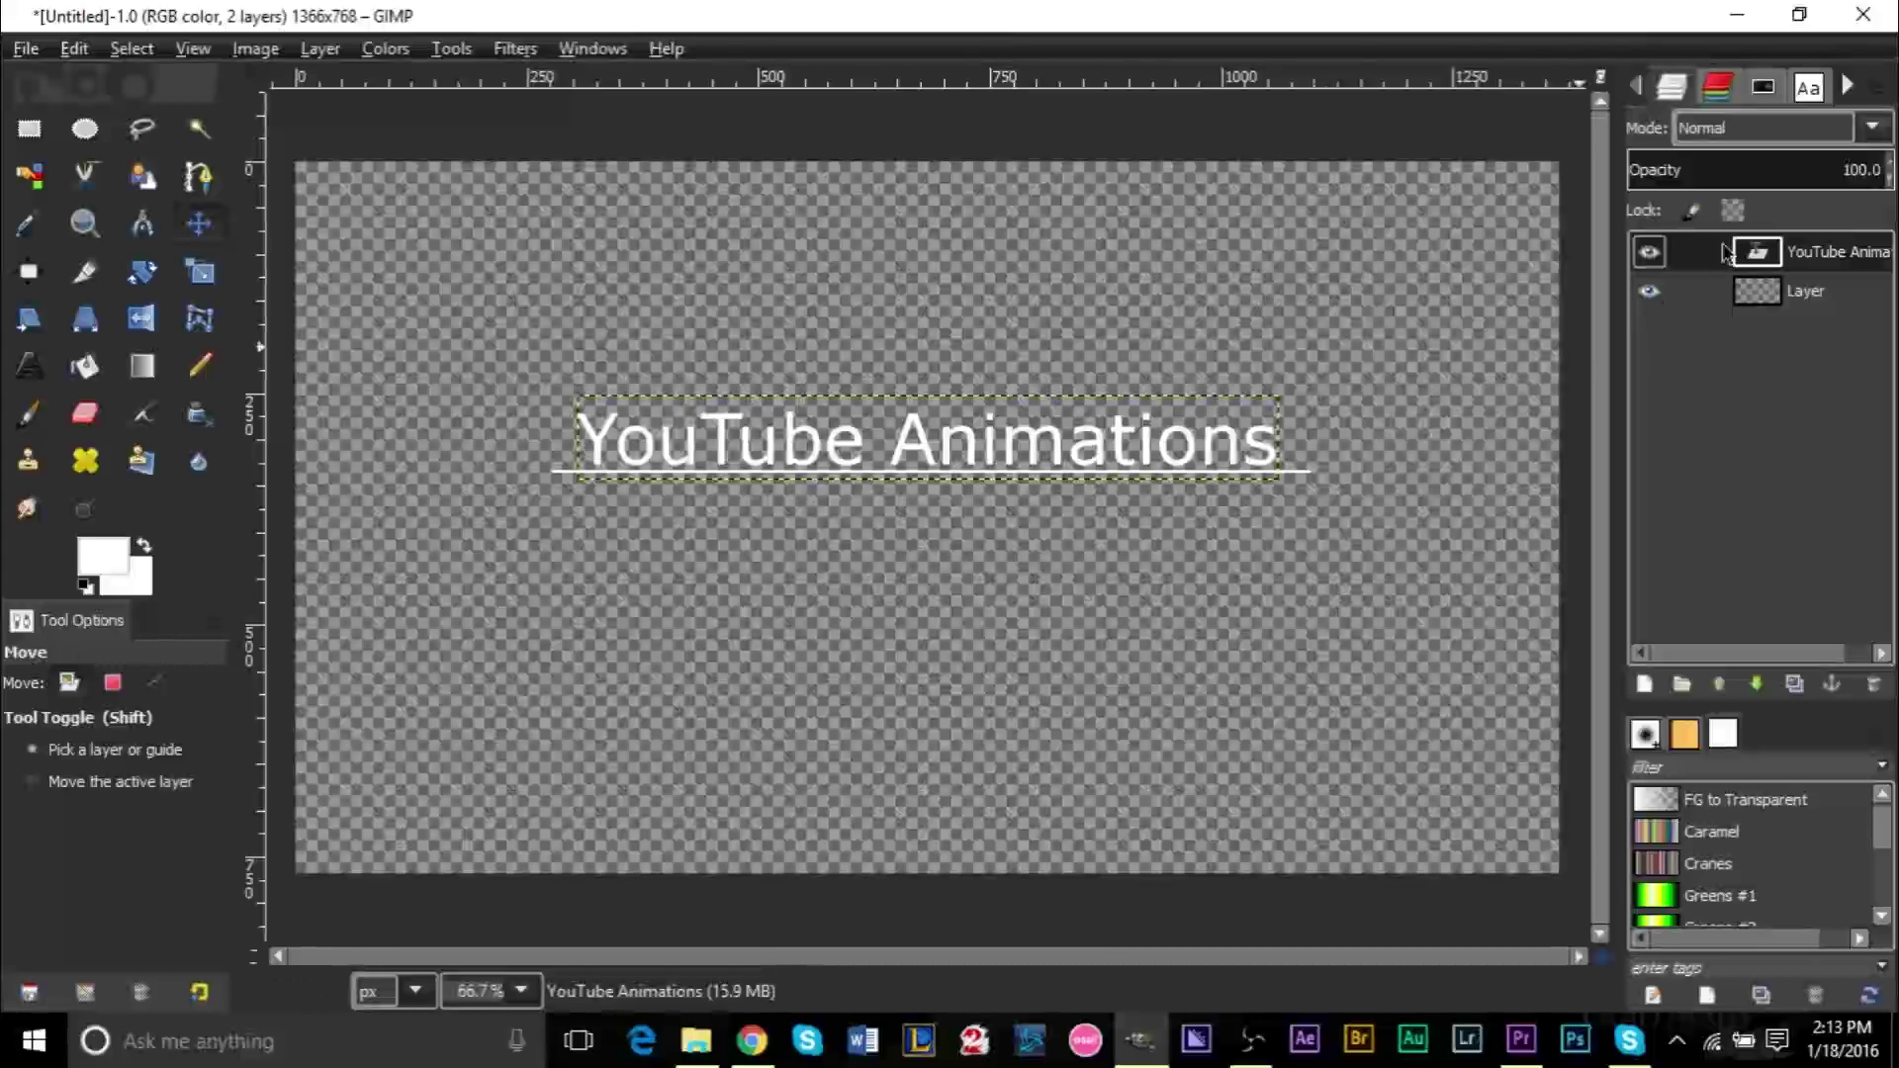
pyautogui.click(1802, 302)
pyautogui.click(1812, 260)
pyautogui.click(1786, 284)
pyautogui.click(1655, 247)
pyautogui.click(1650, 251)
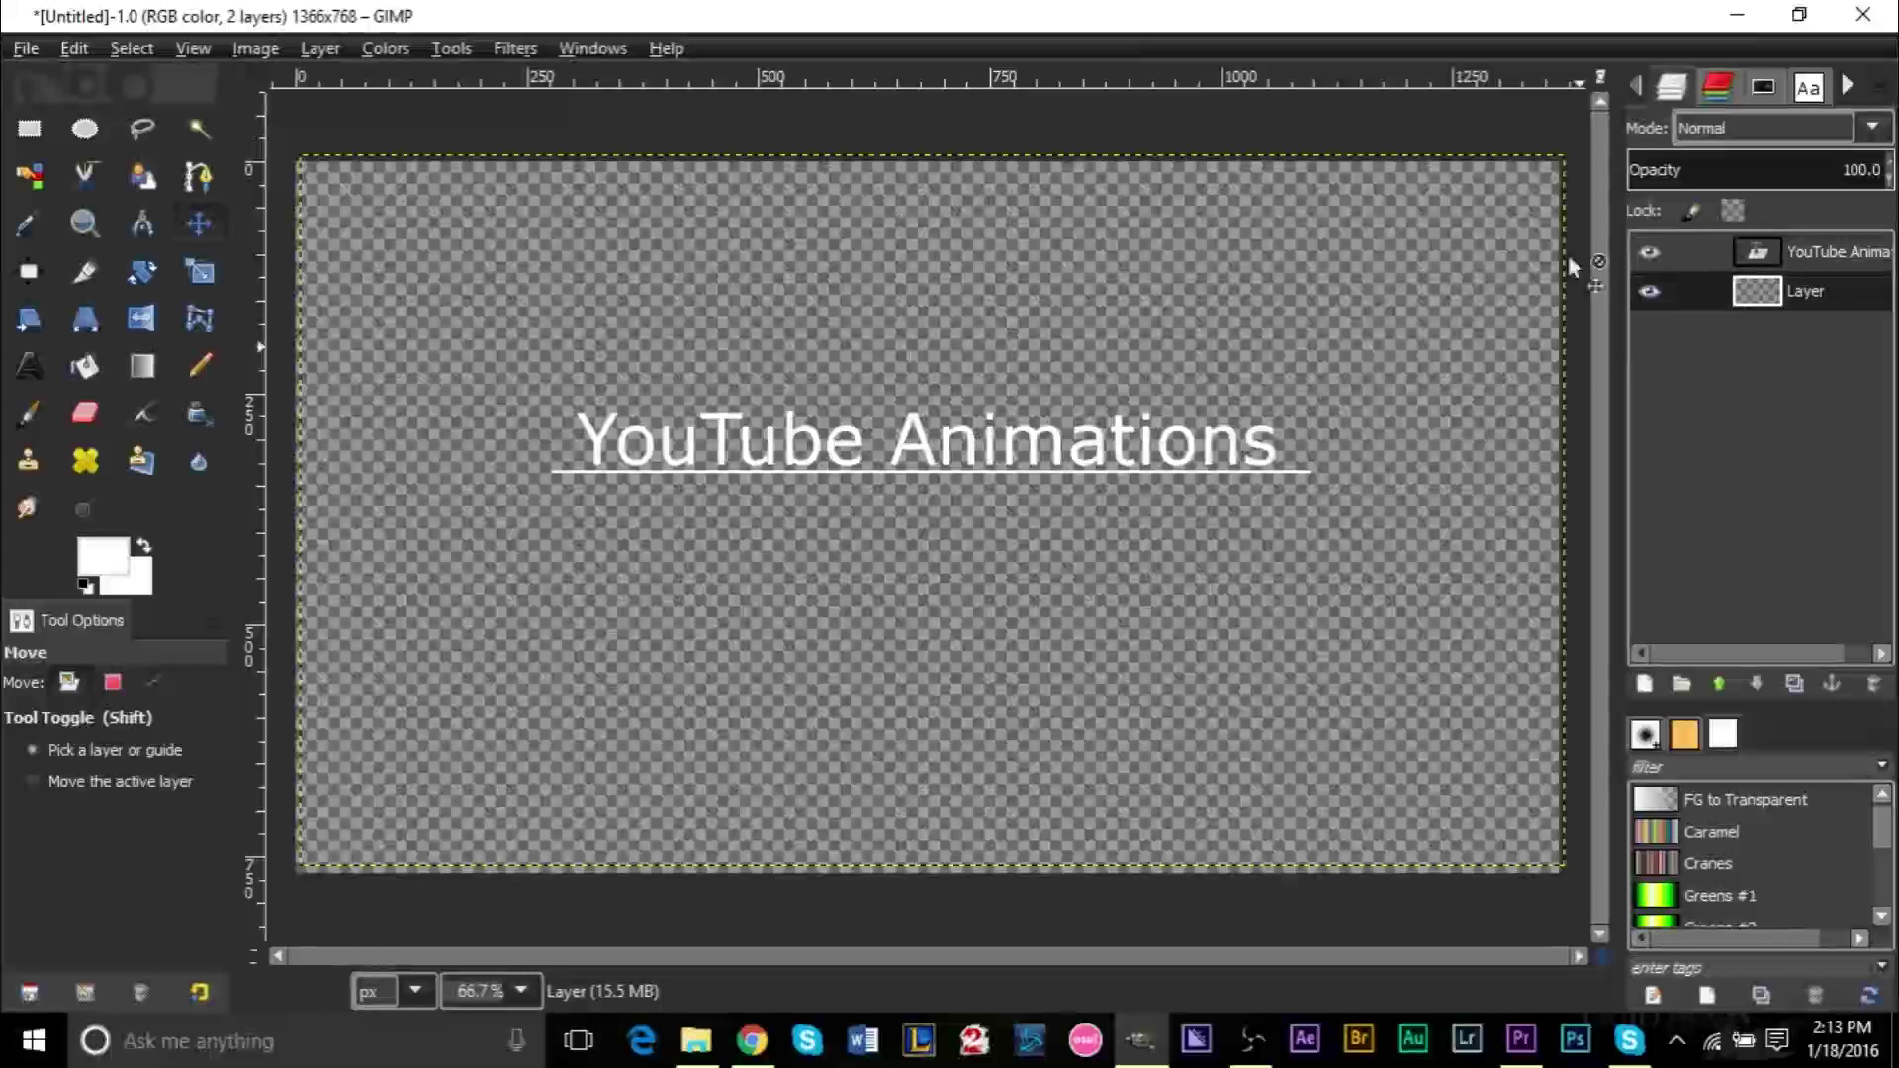
pyautogui.click(1646, 295)
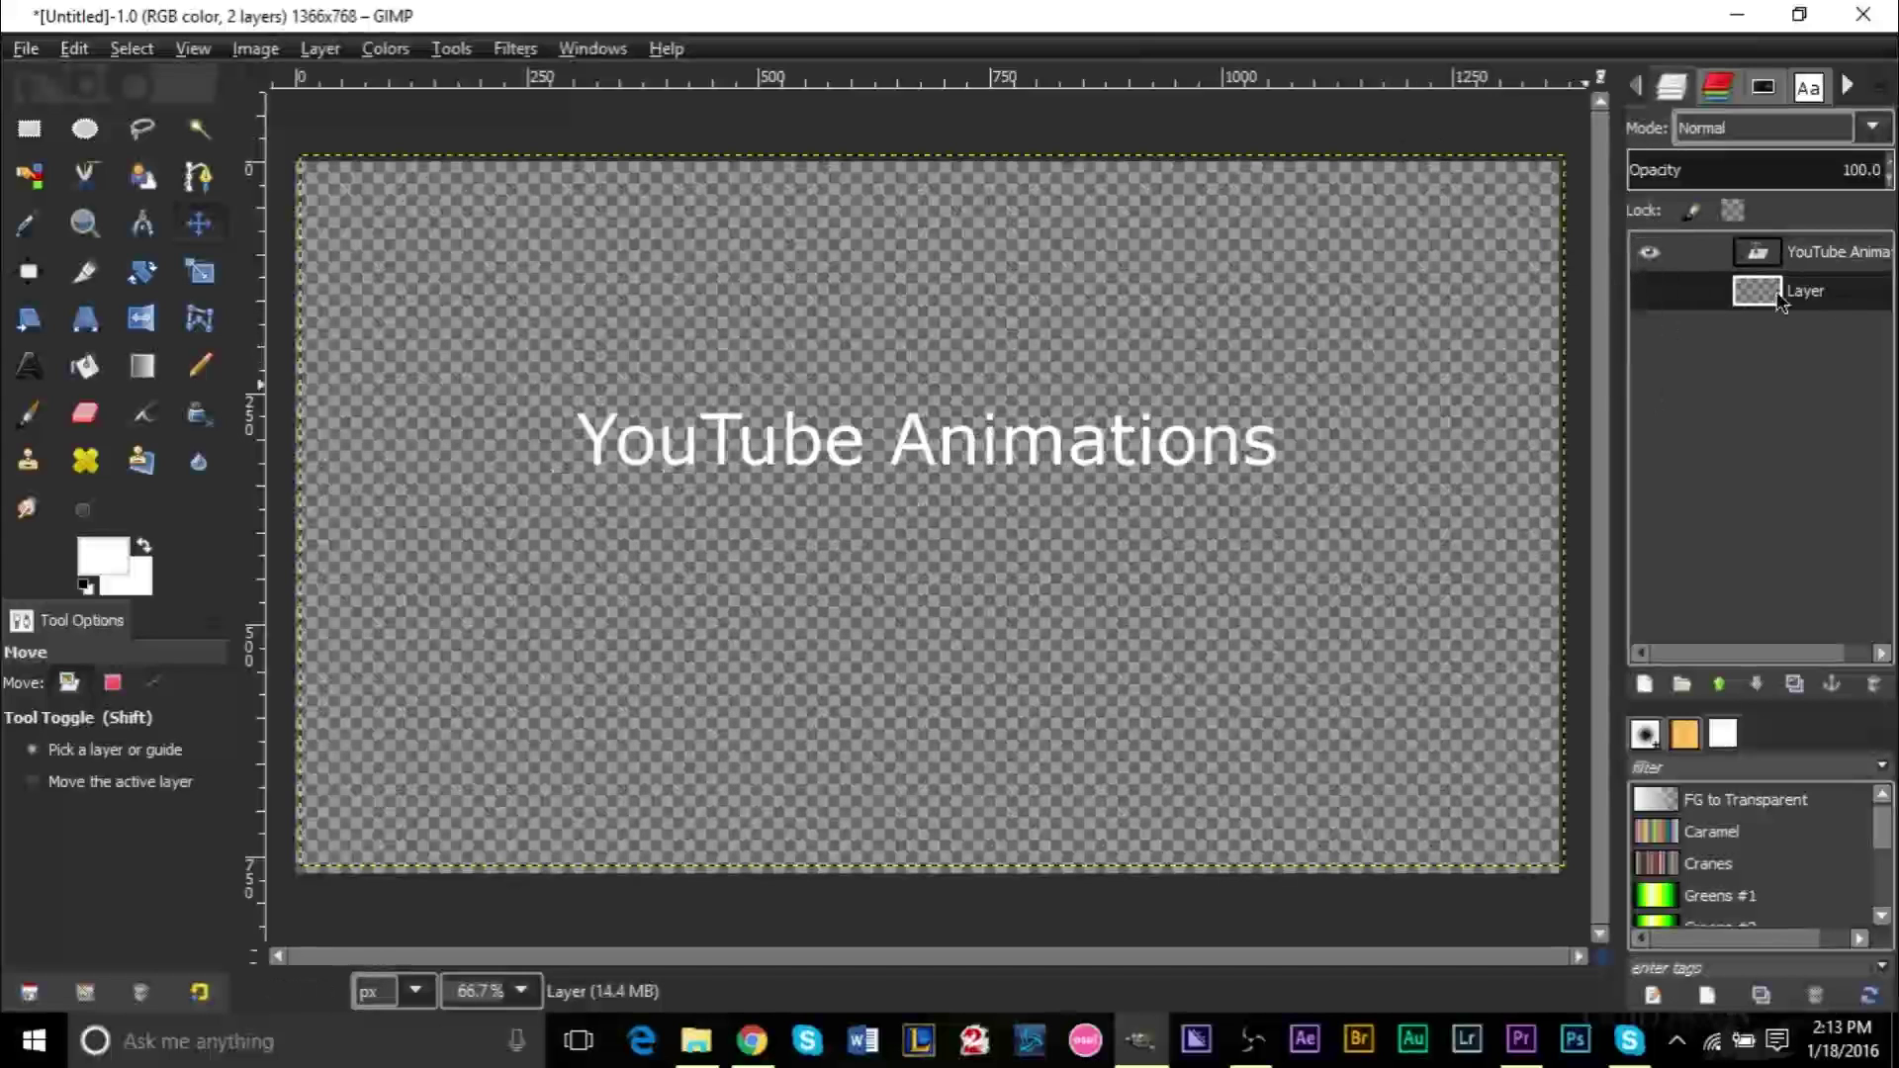
pyautogui.click(1650, 251)
pyautogui.click(1647, 295)
pyautogui.click(1647, 297)
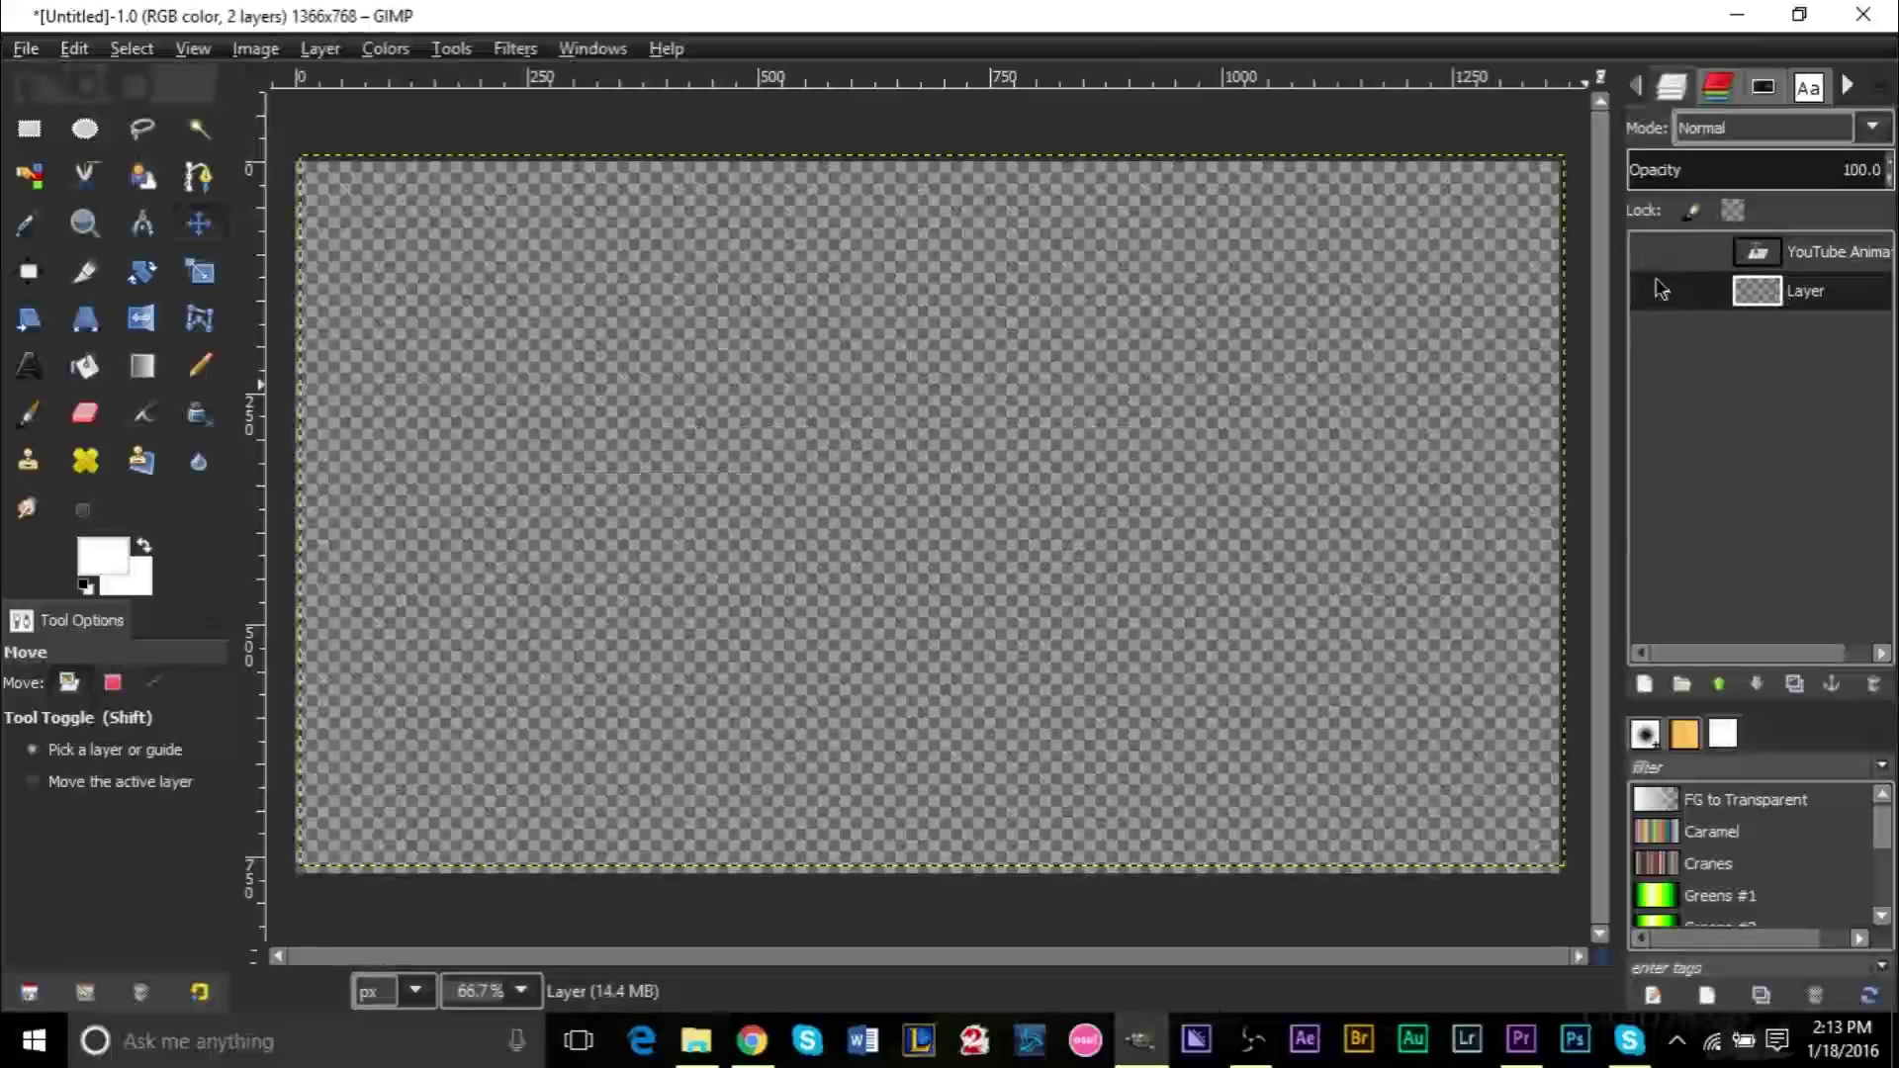
pyautogui.click(1789, 260)
pyautogui.click(1650, 290)
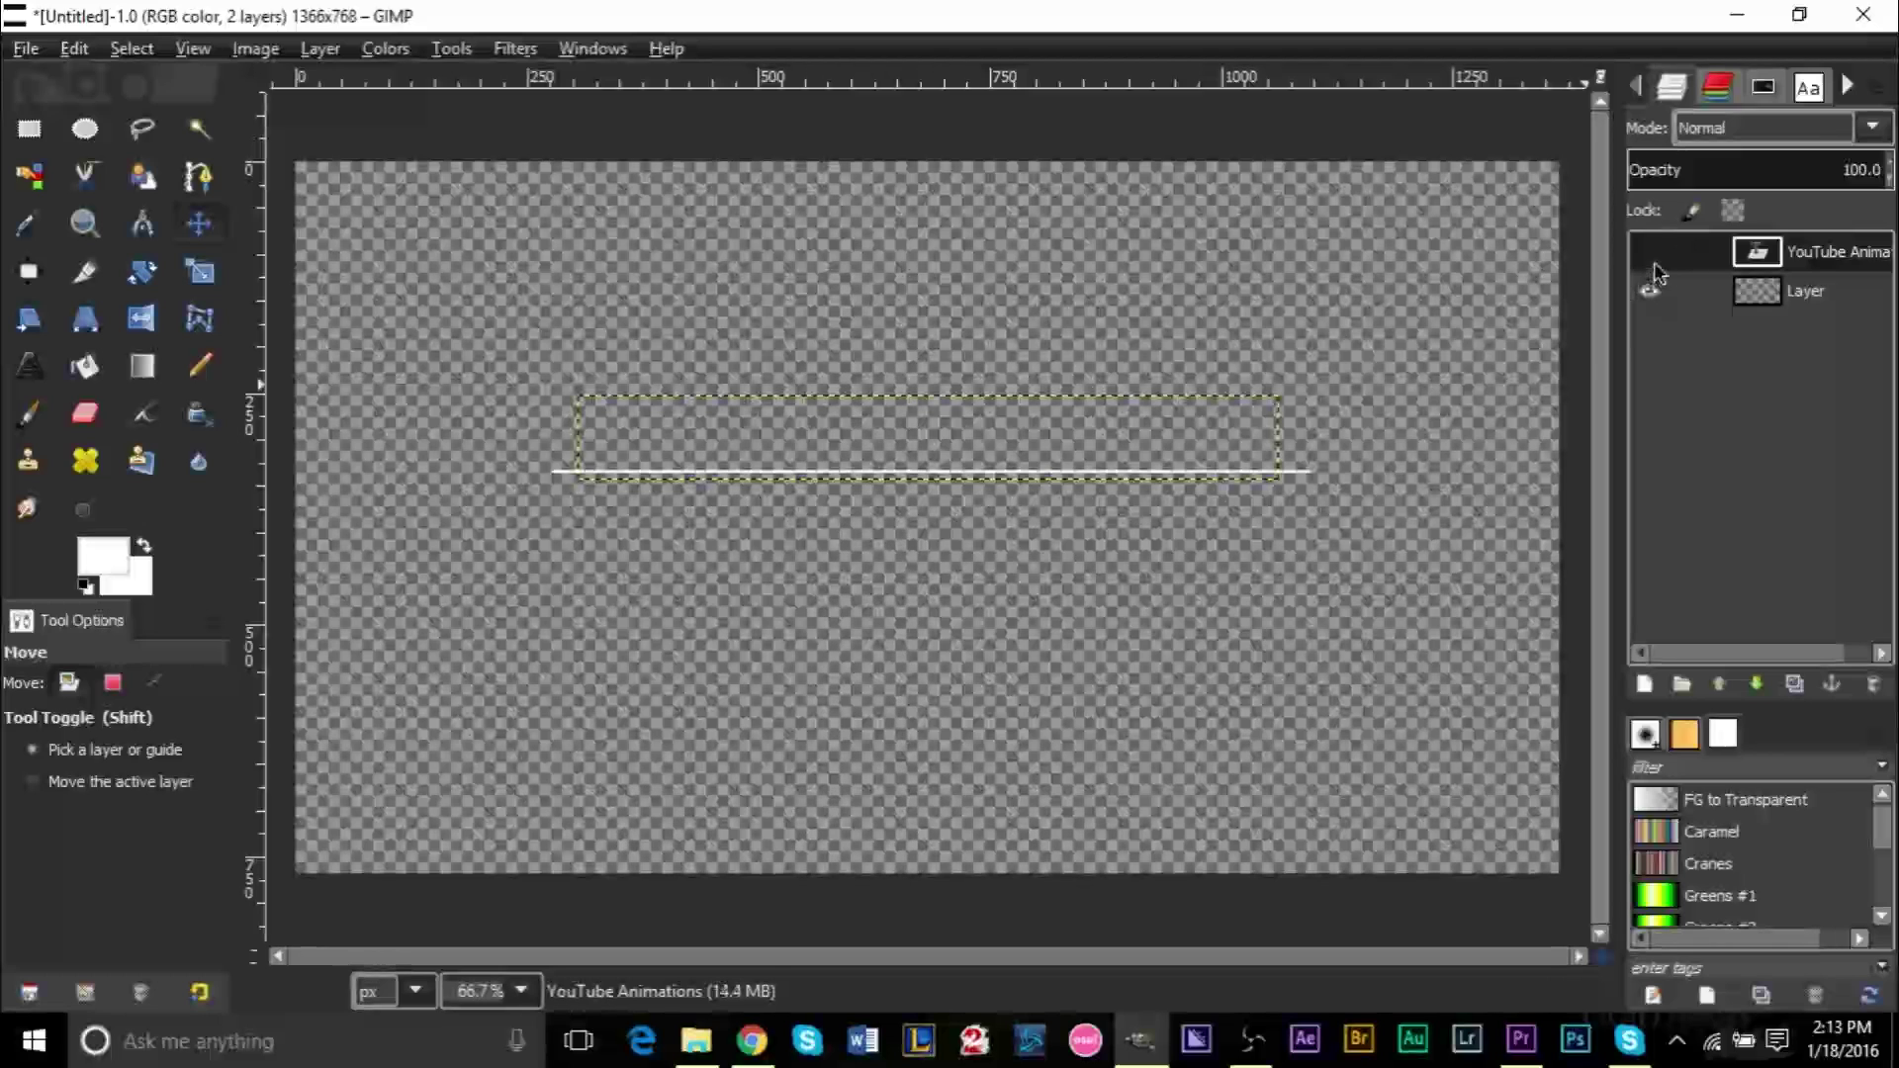
# - Hide the line layer and leave only the YouTube Animations text layer visible
pyautogui.click(1650, 251)
pyautogui.click(1649, 293)
pyautogui.click(1650, 251)
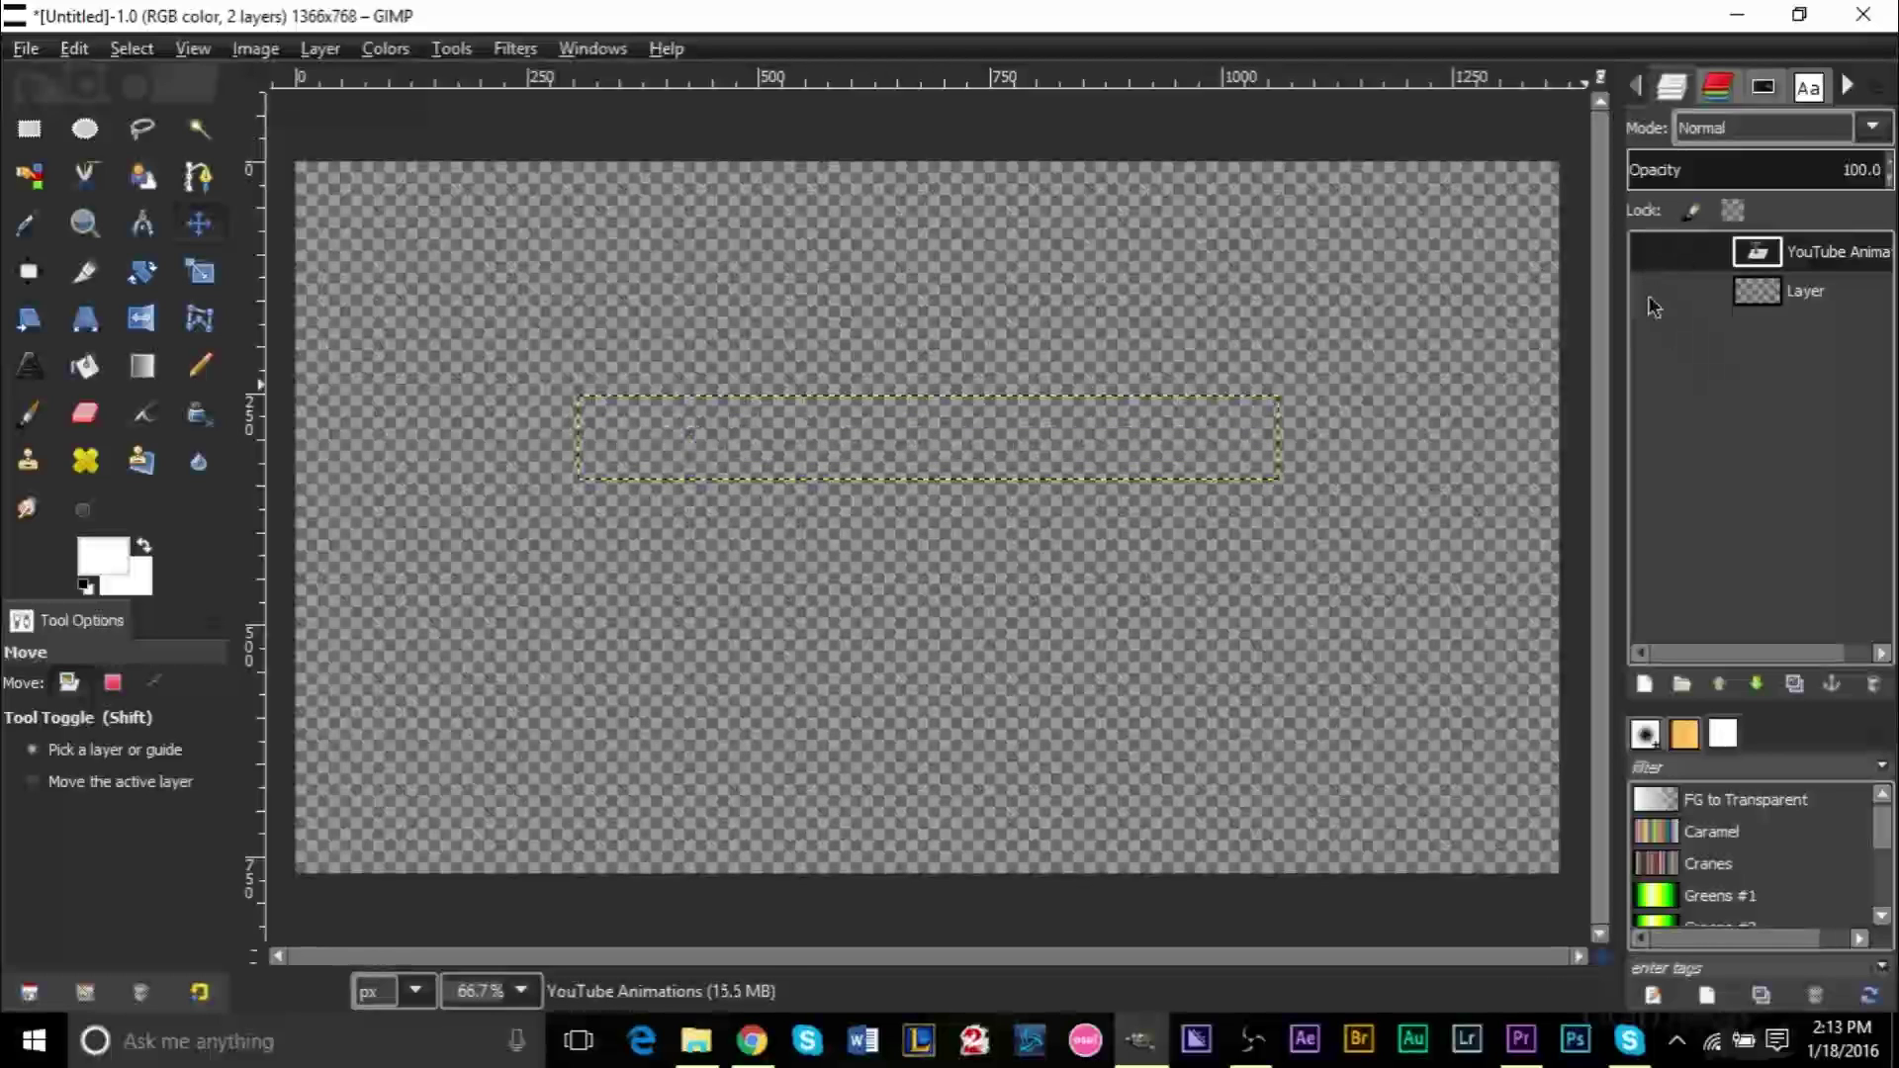
pyautogui.click(1649, 253)
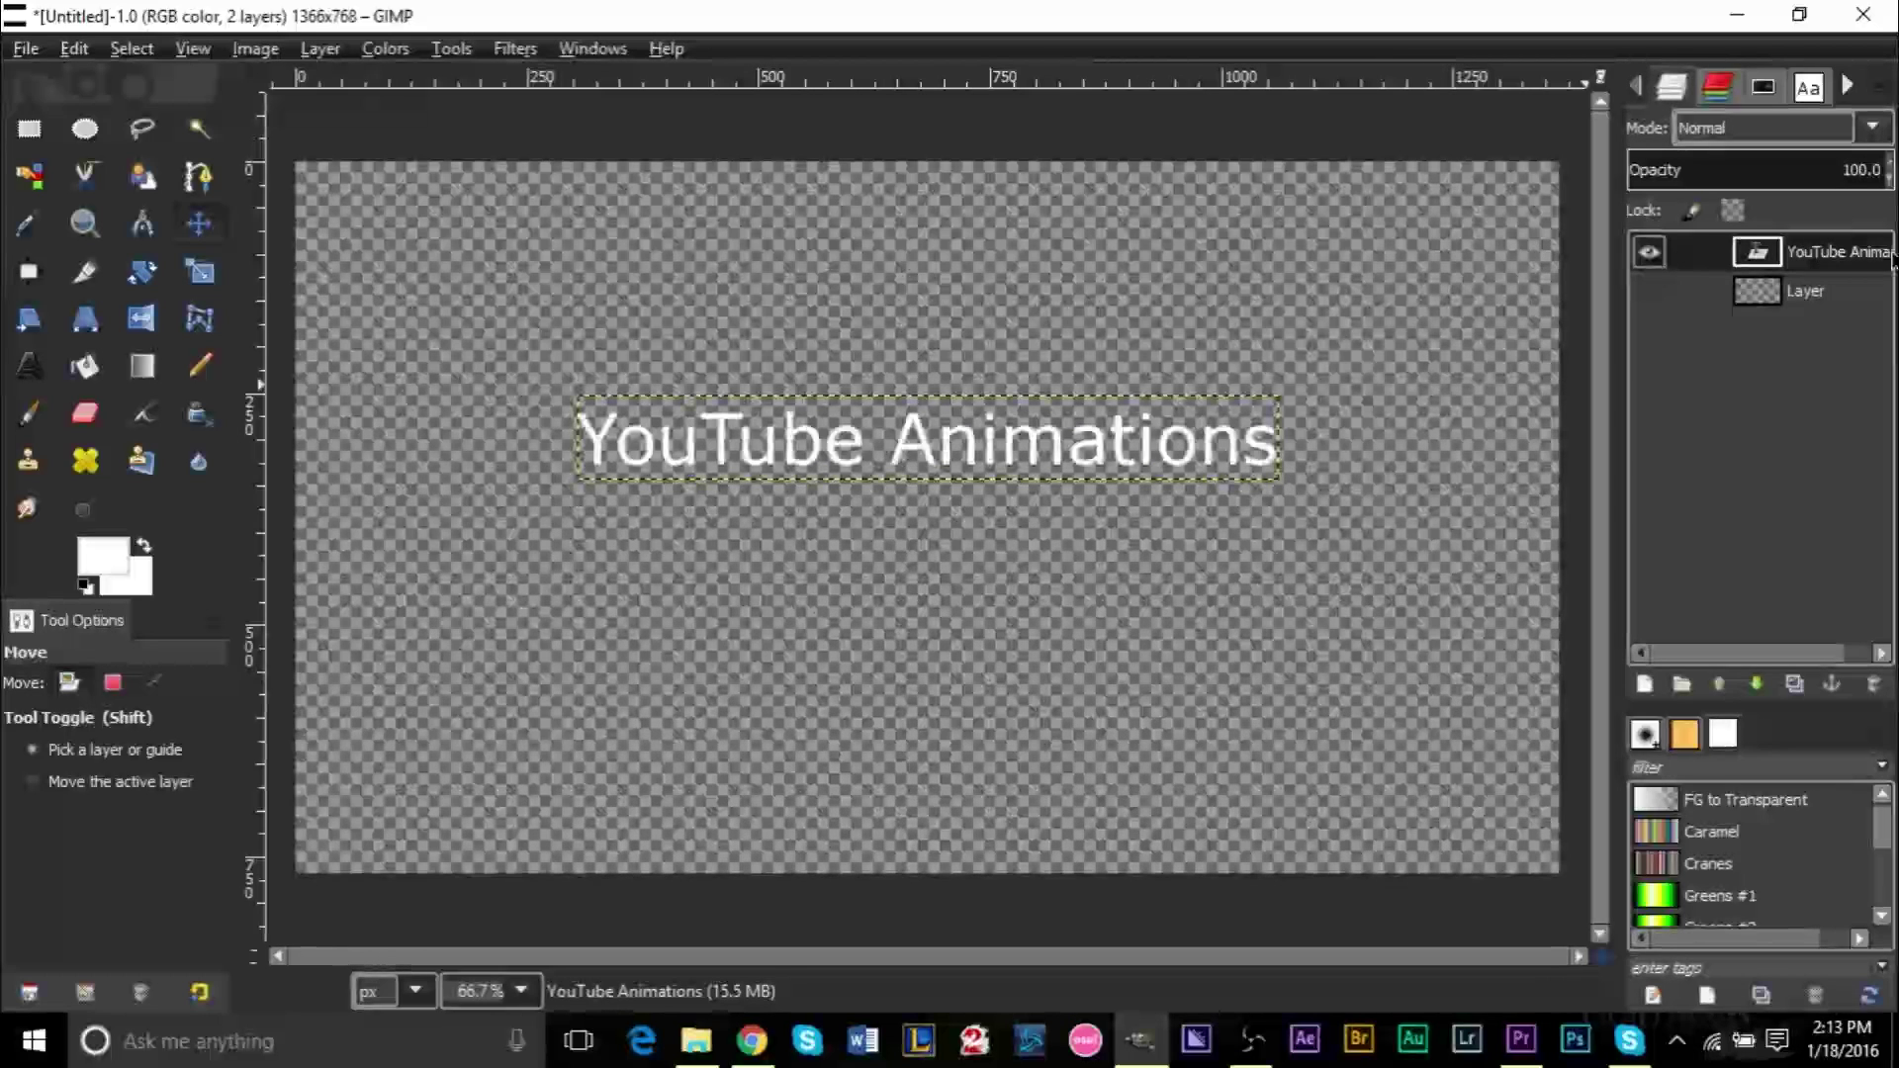
# - Export the text-only image to the Desktop as text.png with the default PNG options
pyautogui.click(26, 48)
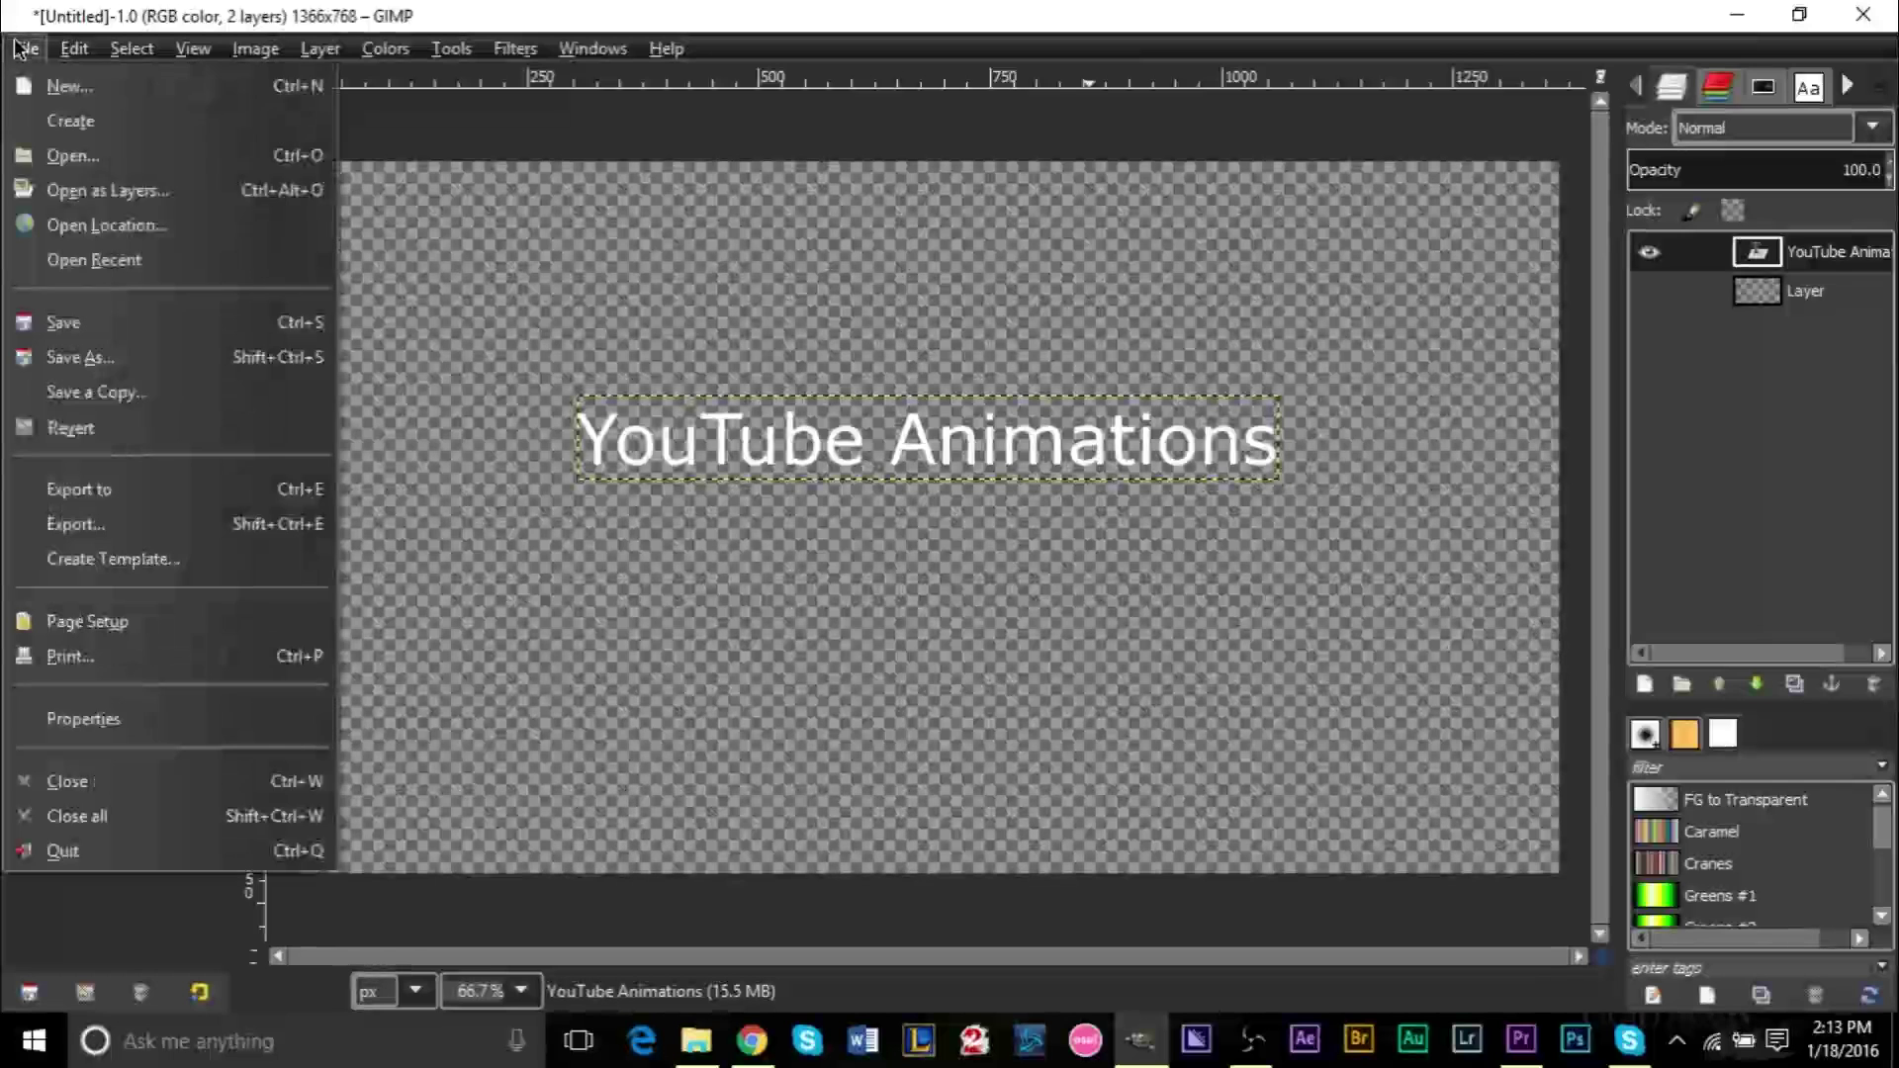
pyautogui.click(102, 515)
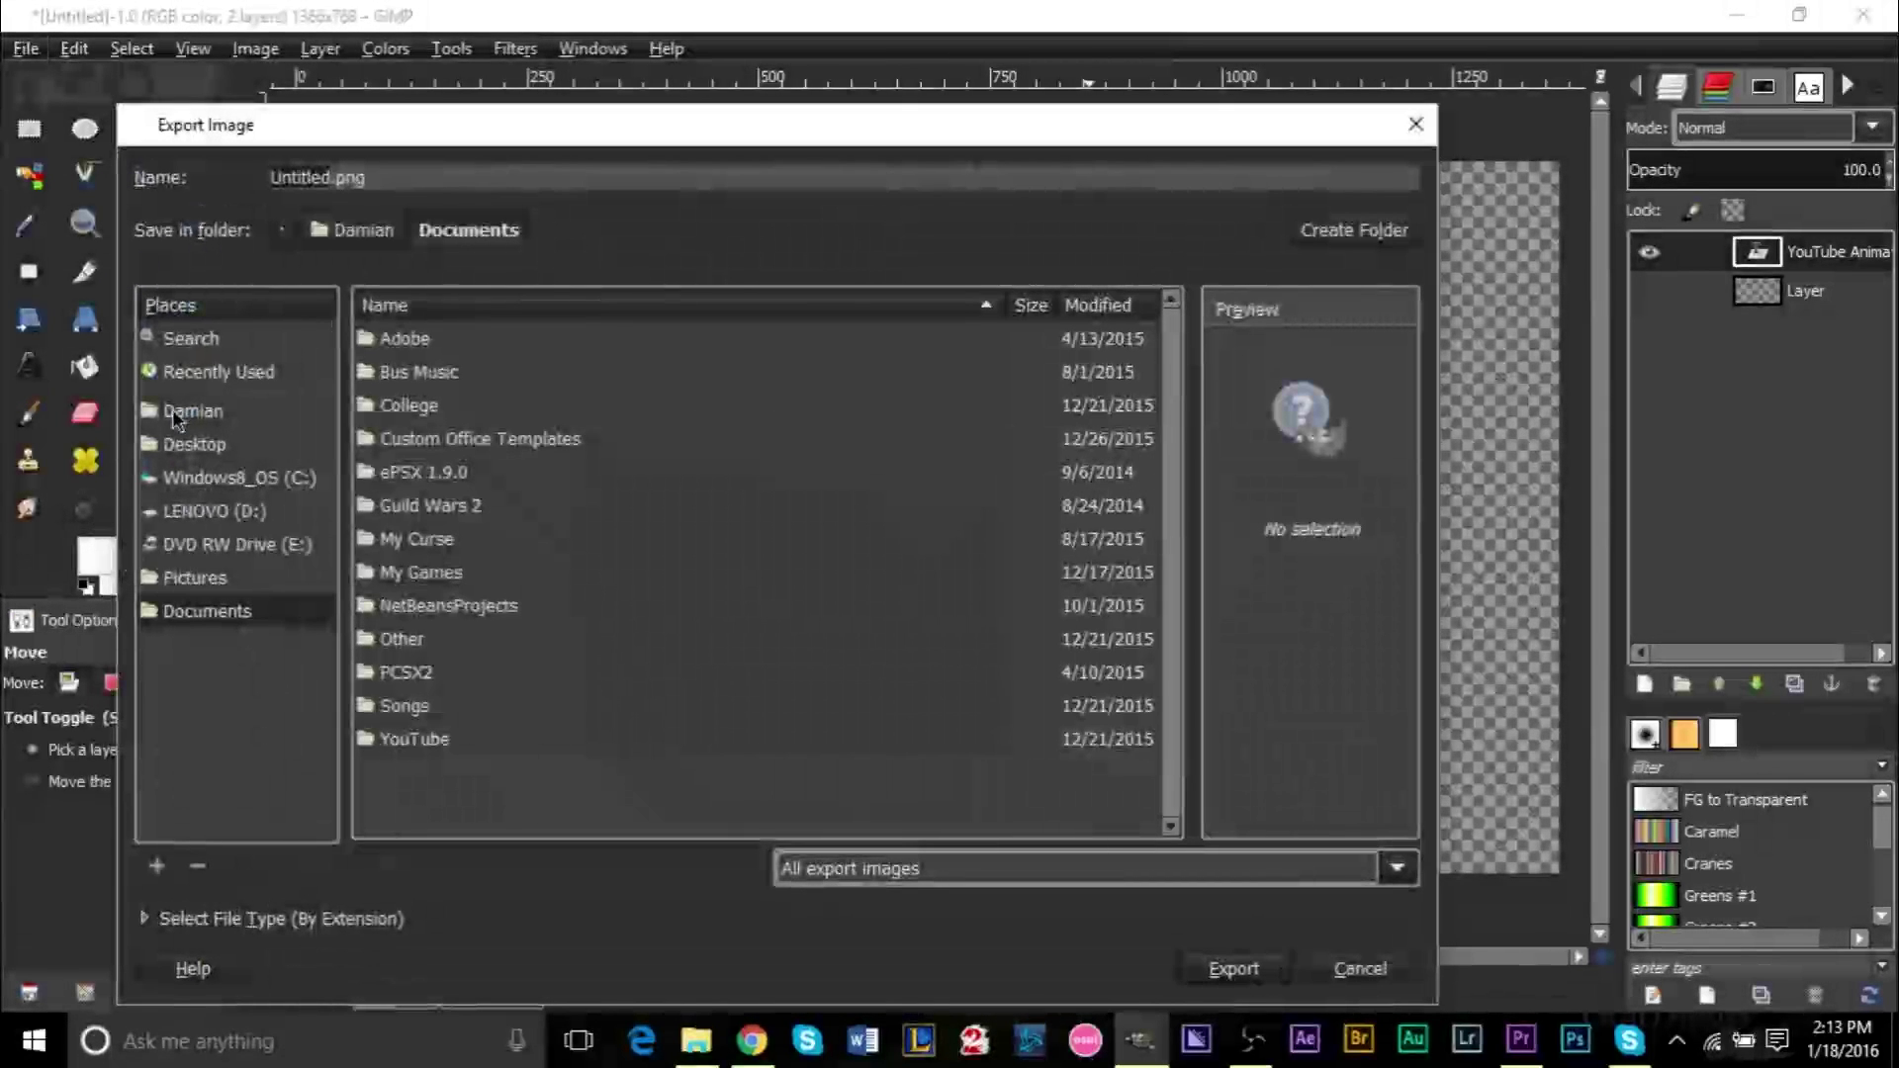
pyautogui.click(200, 444)
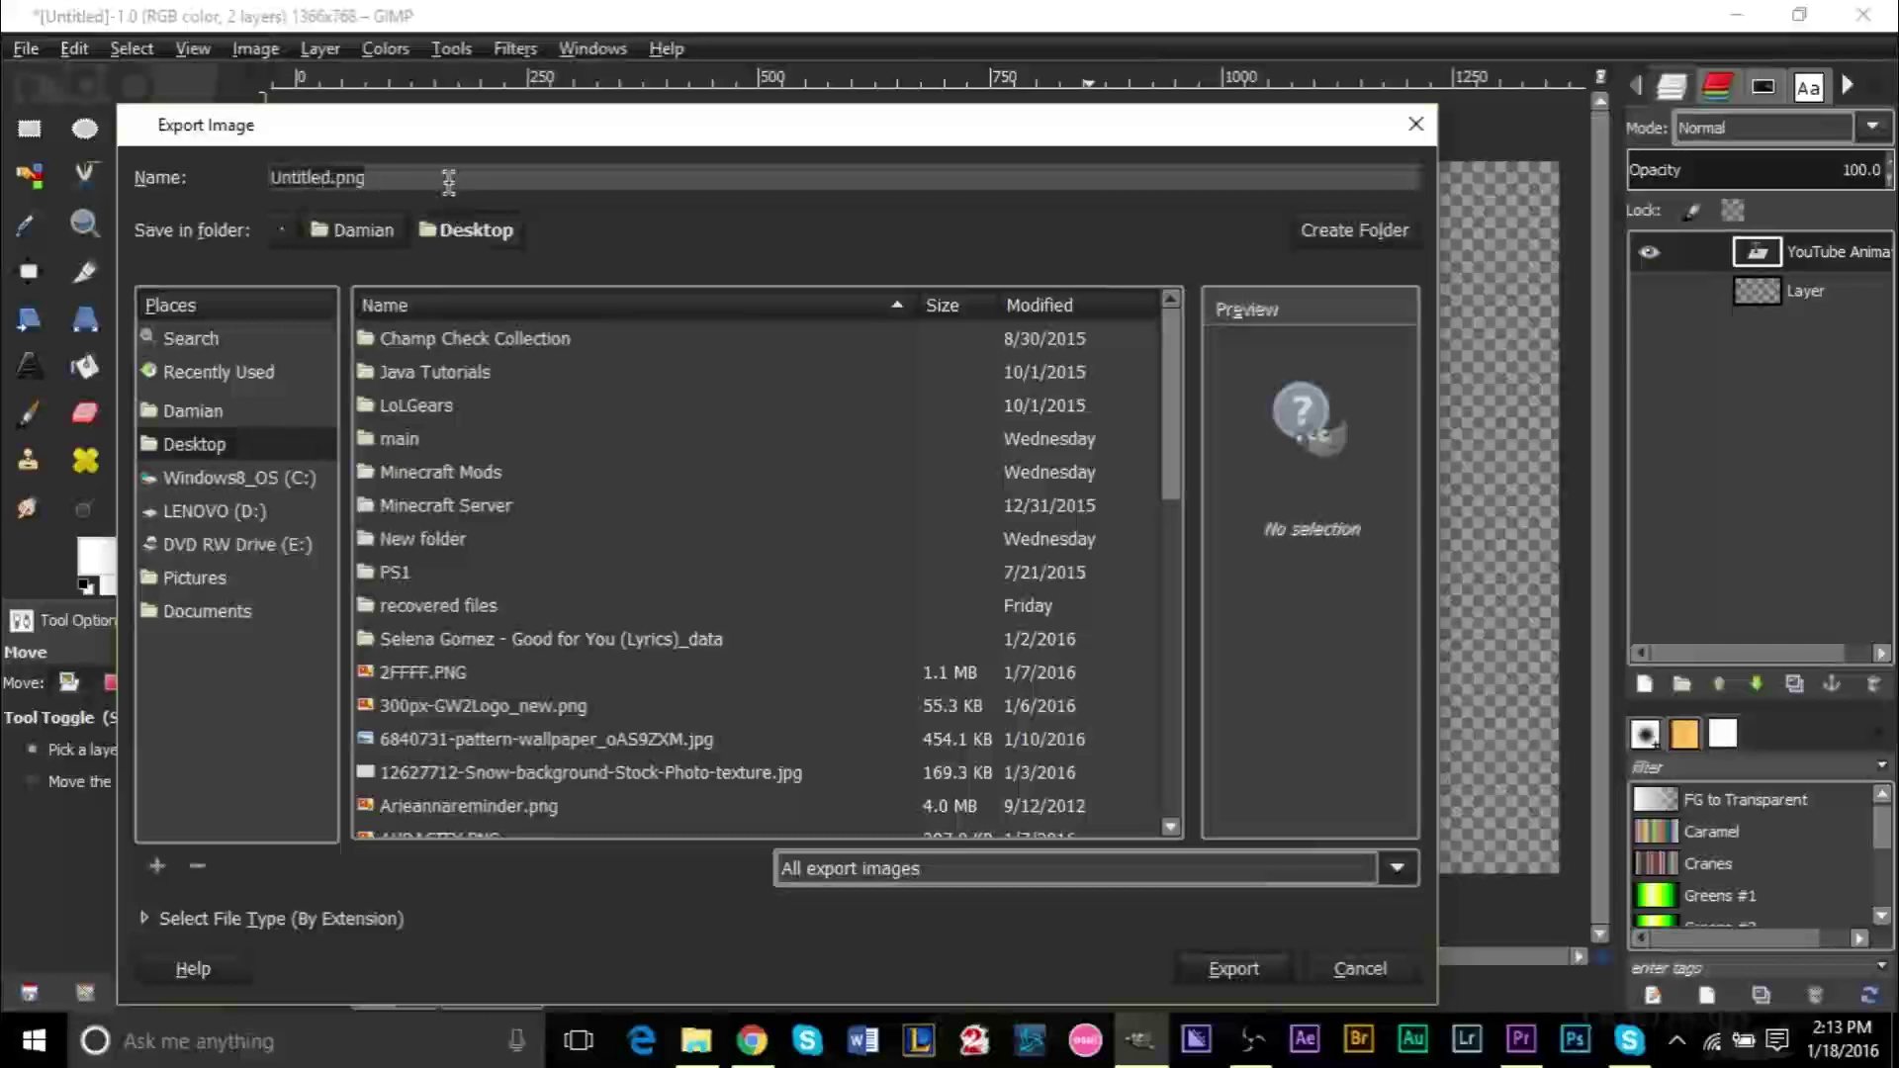
pyautogui.tripleClick(448, 181)
pyautogui.write('text')
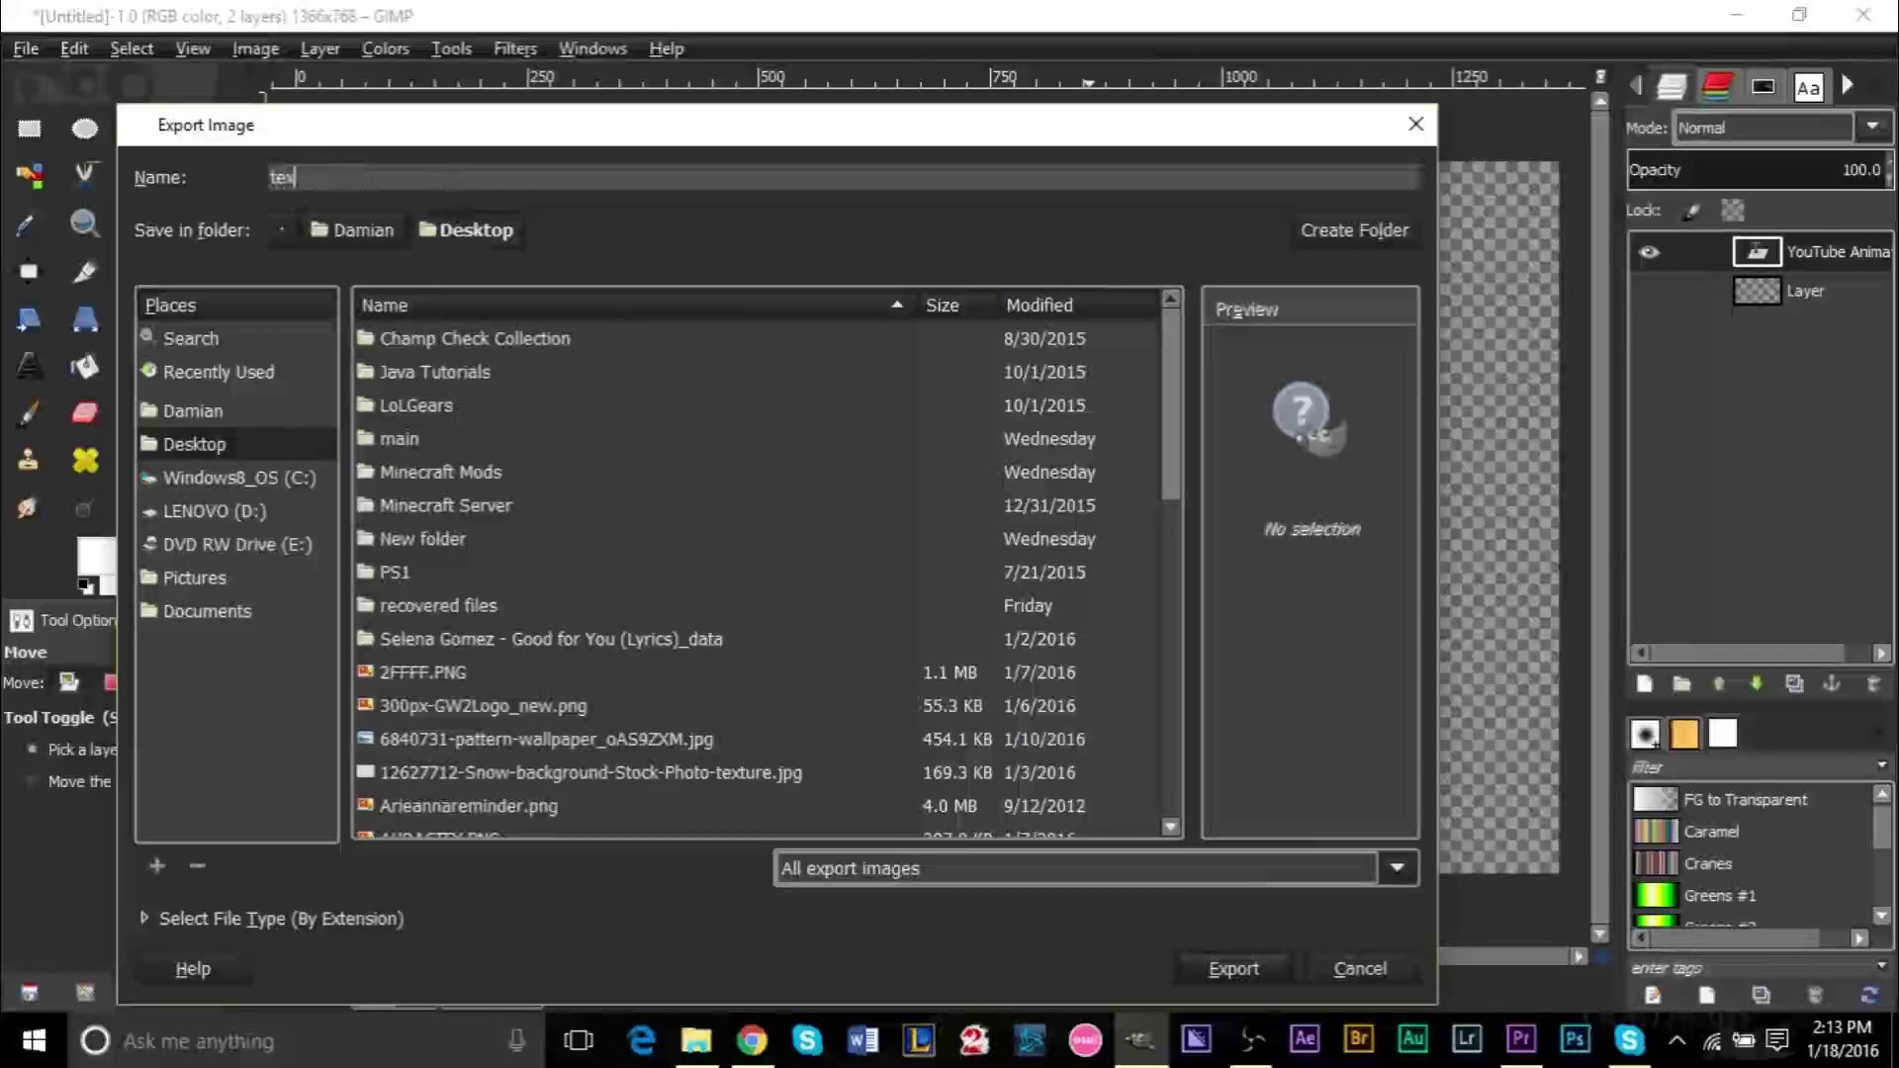
pyautogui.press('Return')
pyautogui.press('Return')
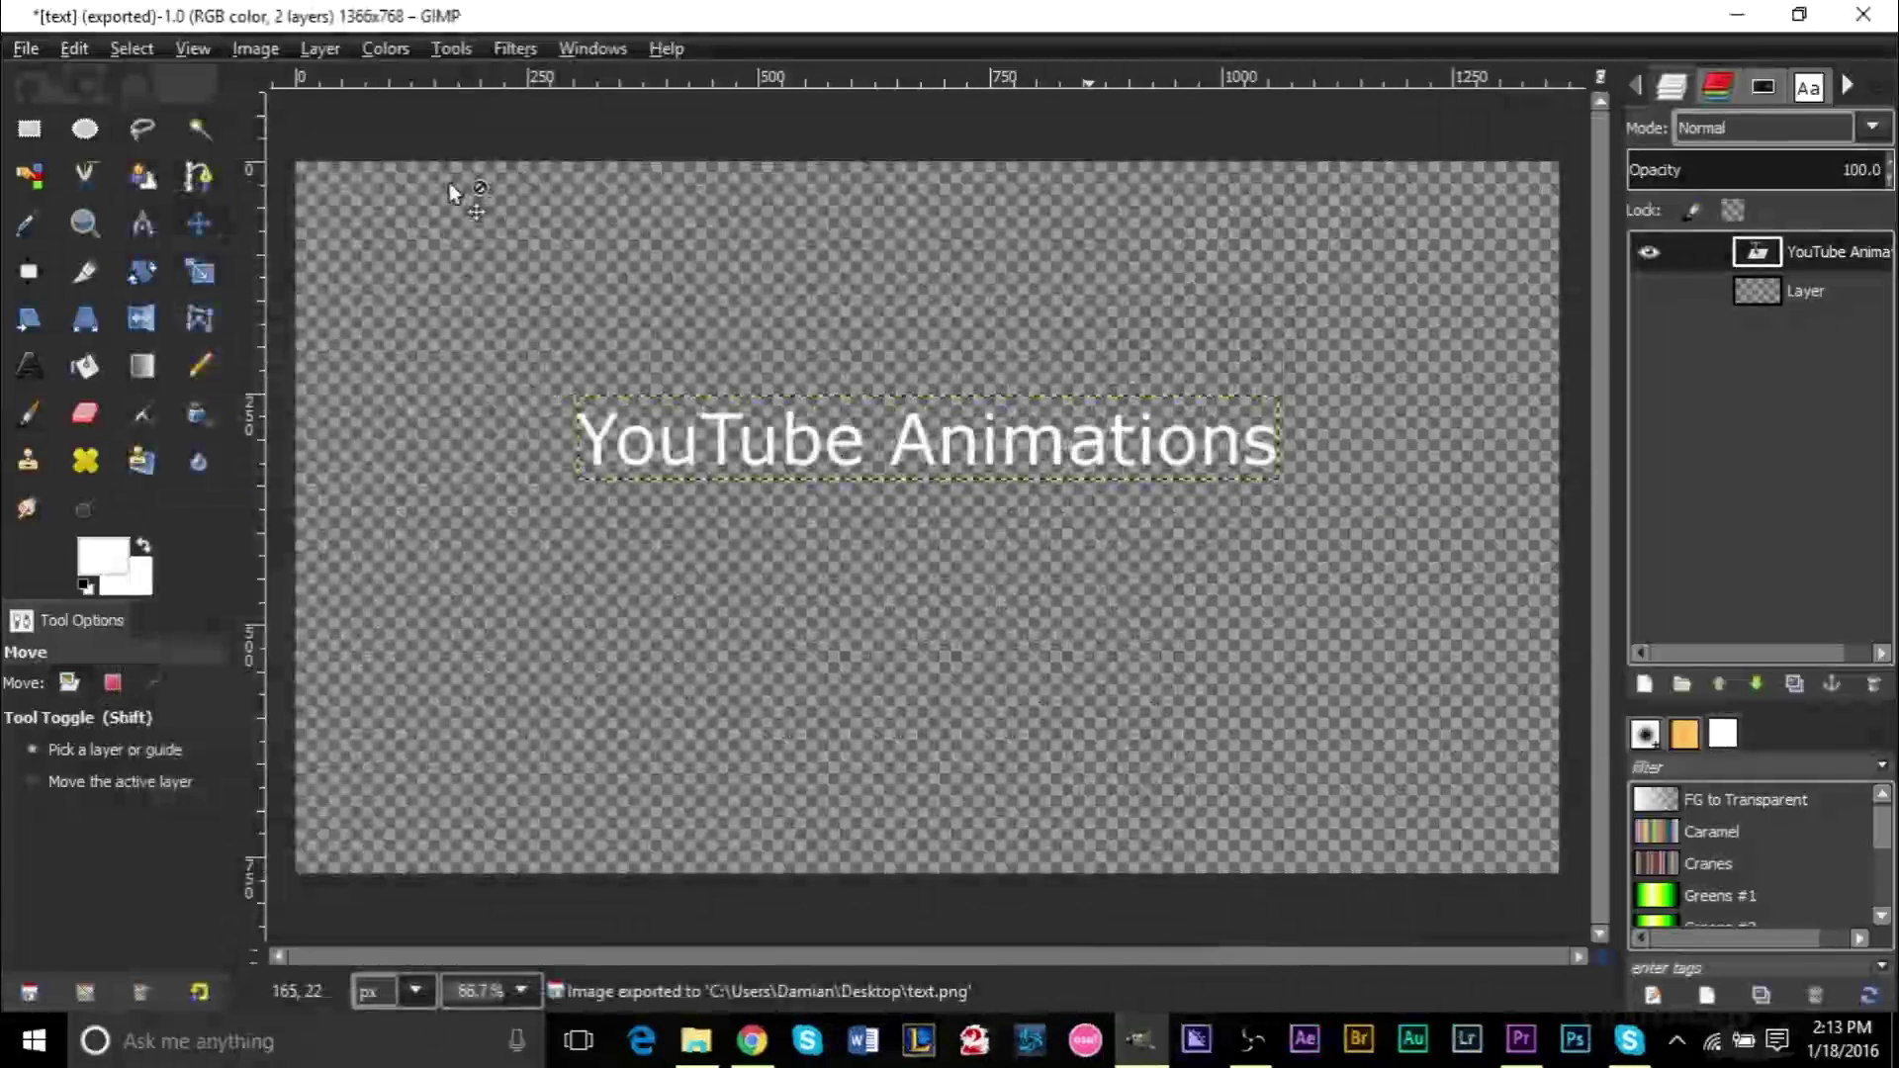
# - Hide the text layer, show the line layer, and export the line alone to the Desktop as HL.png
pyautogui.click(1648, 255)
pyautogui.click(1648, 291)
pyautogui.click(25, 47)
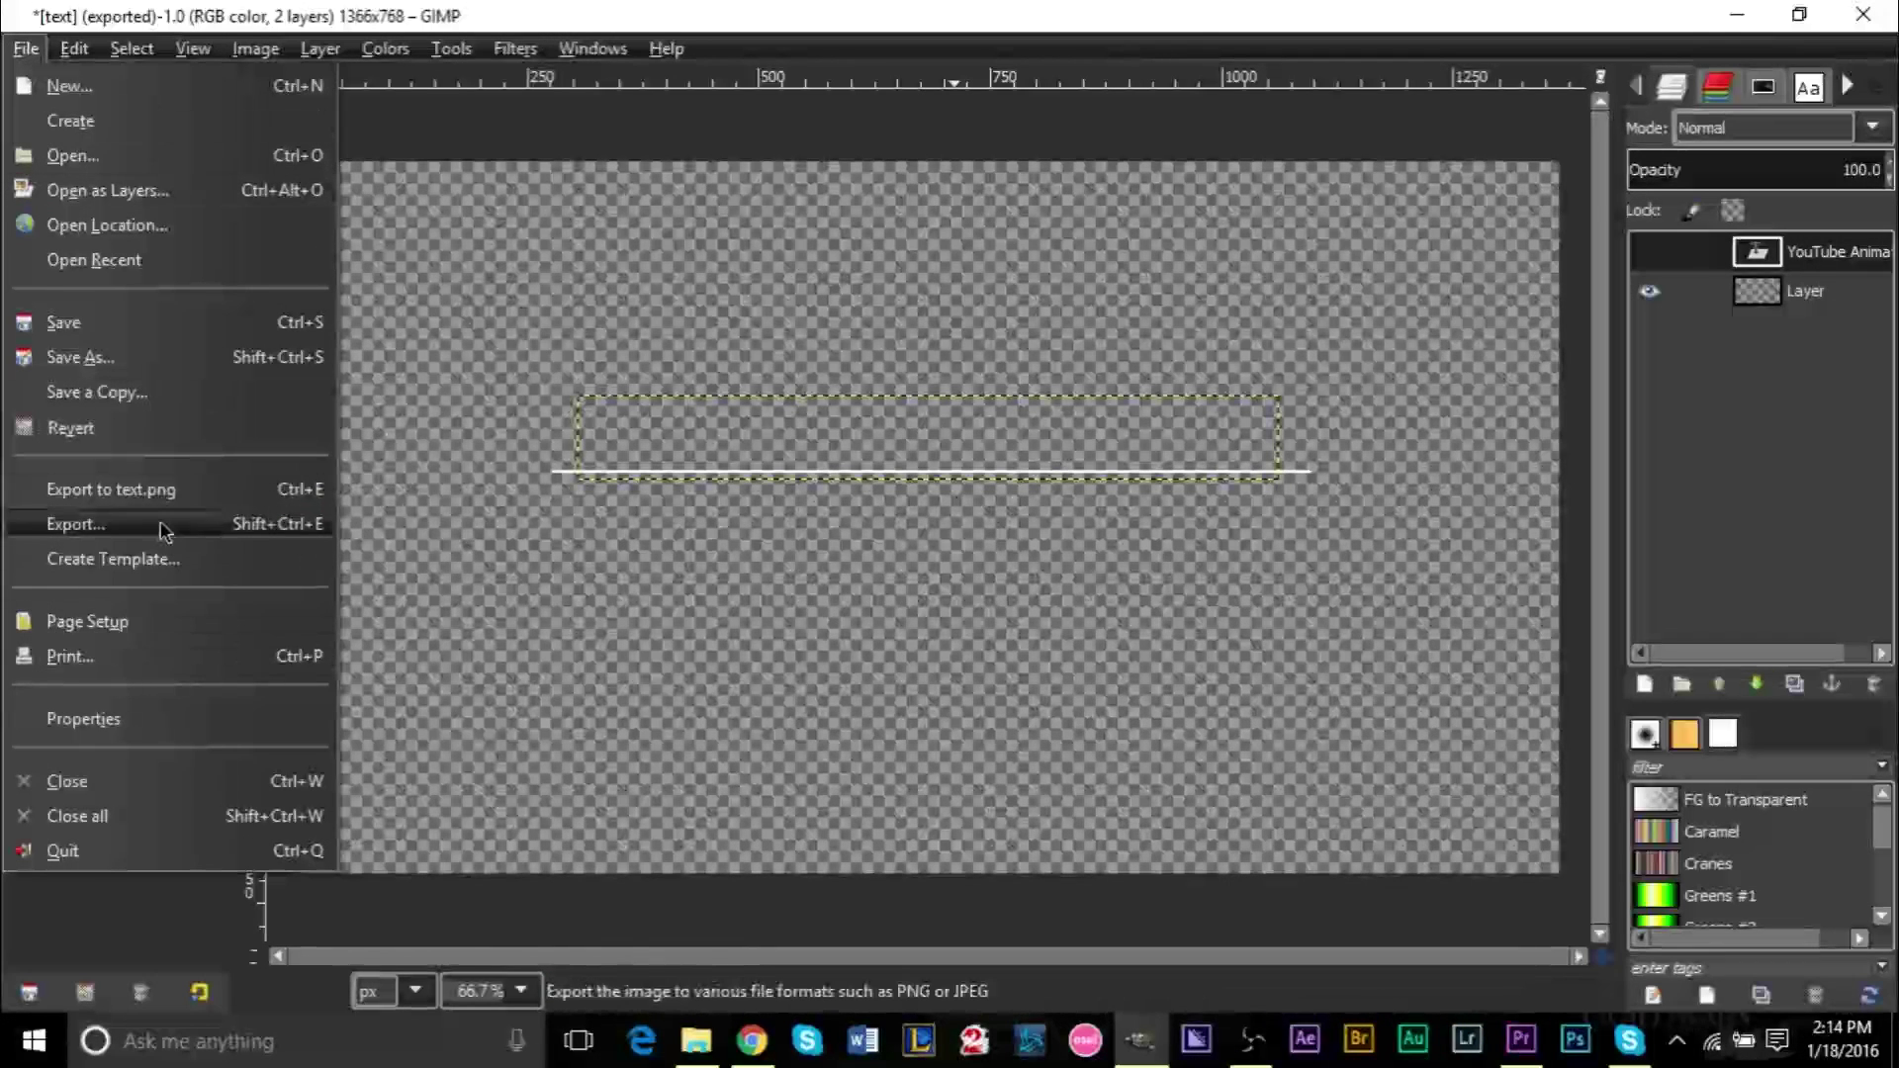
pyautogui.click(76, 524)
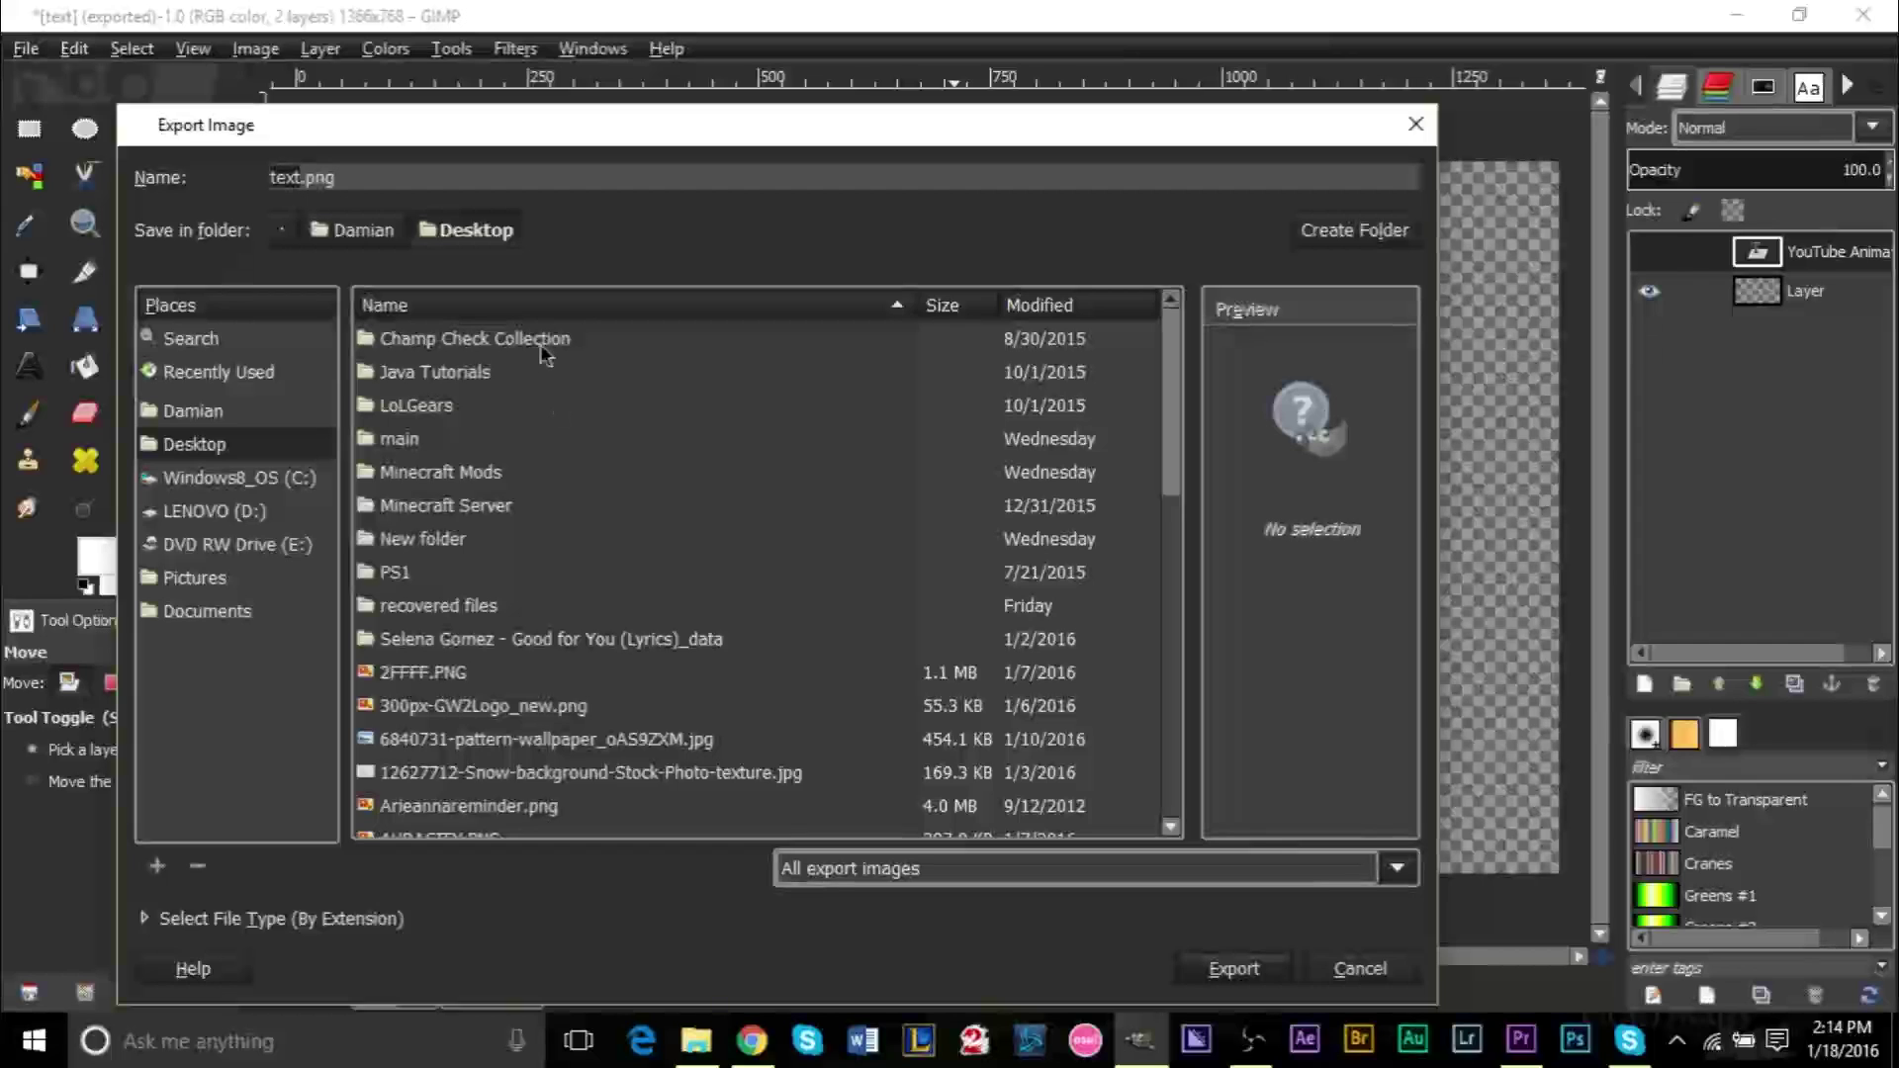
pyautogui.click(416, 178)
pyautogui.hotkey('ctrl', 'a')
pyautogui.press('BackSpace')
pyautogui.write('HL')
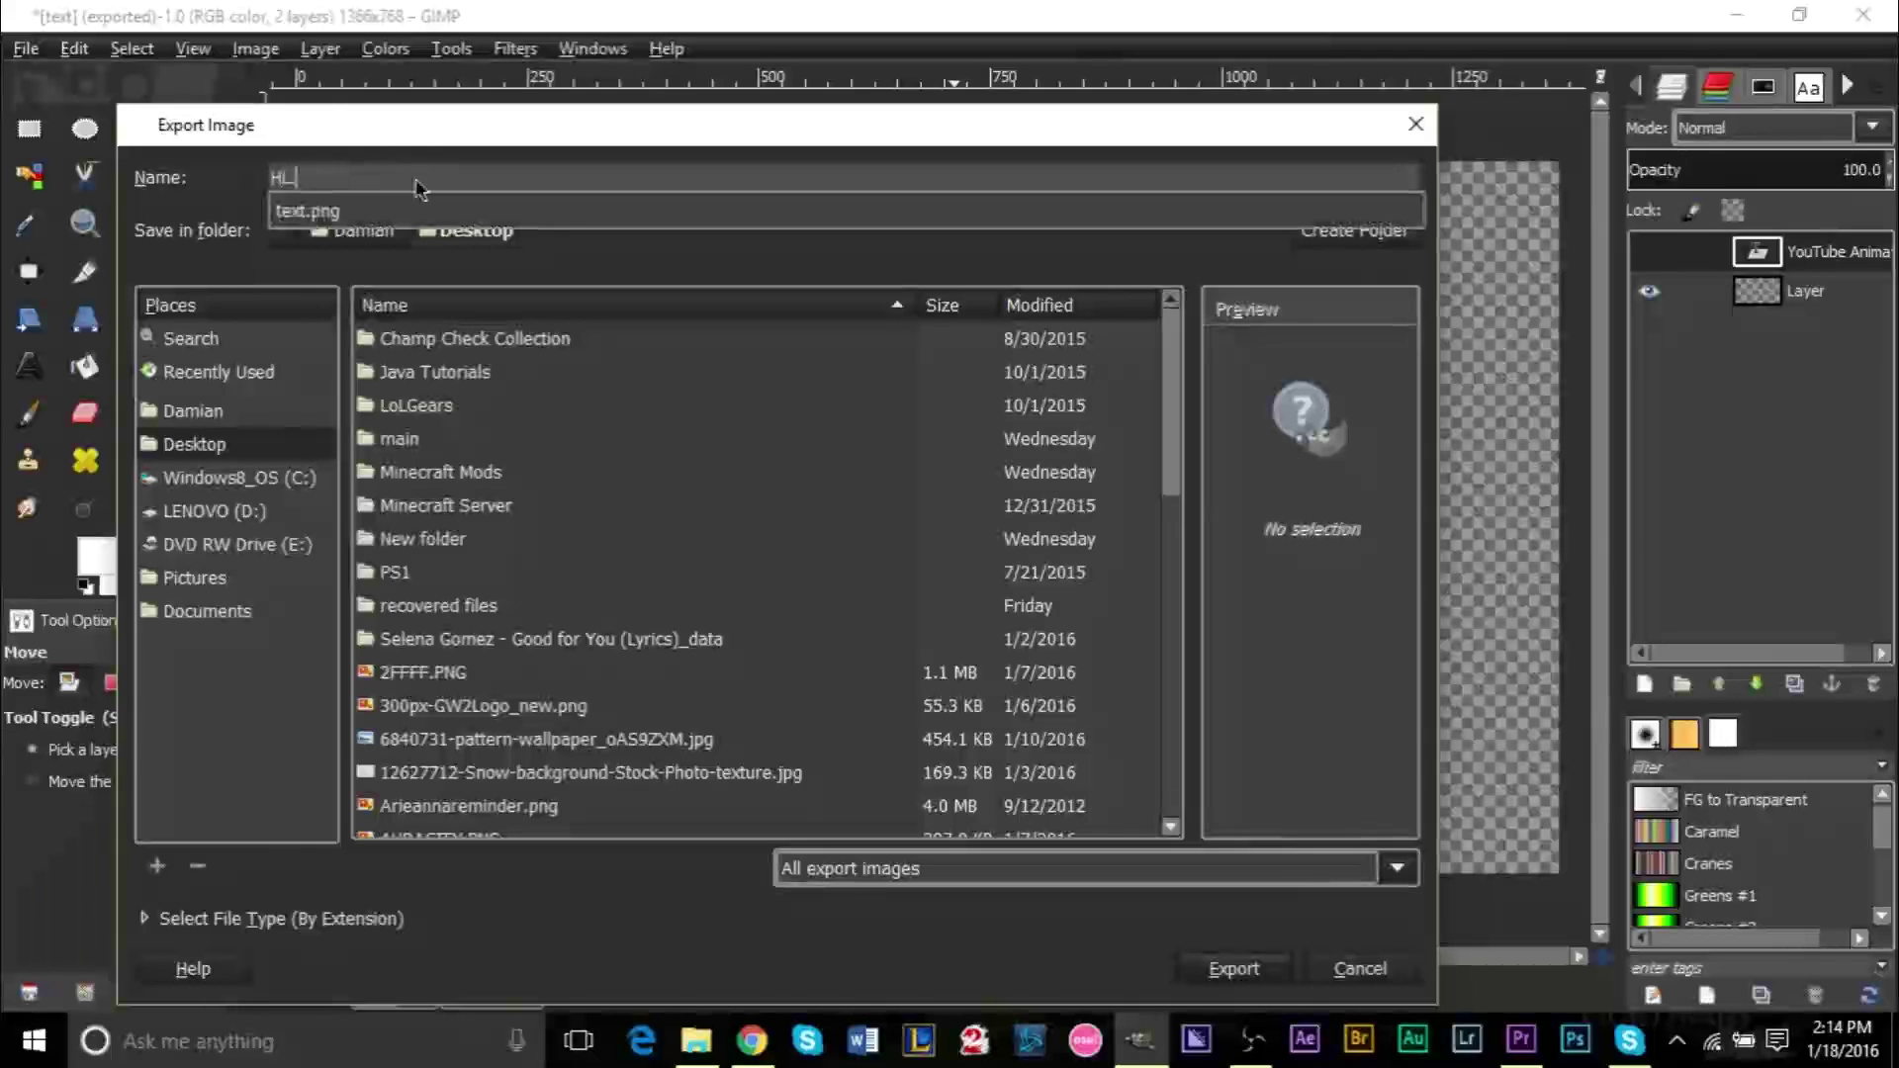
pyautogui.write('.png')
pyautogui.press('Return')
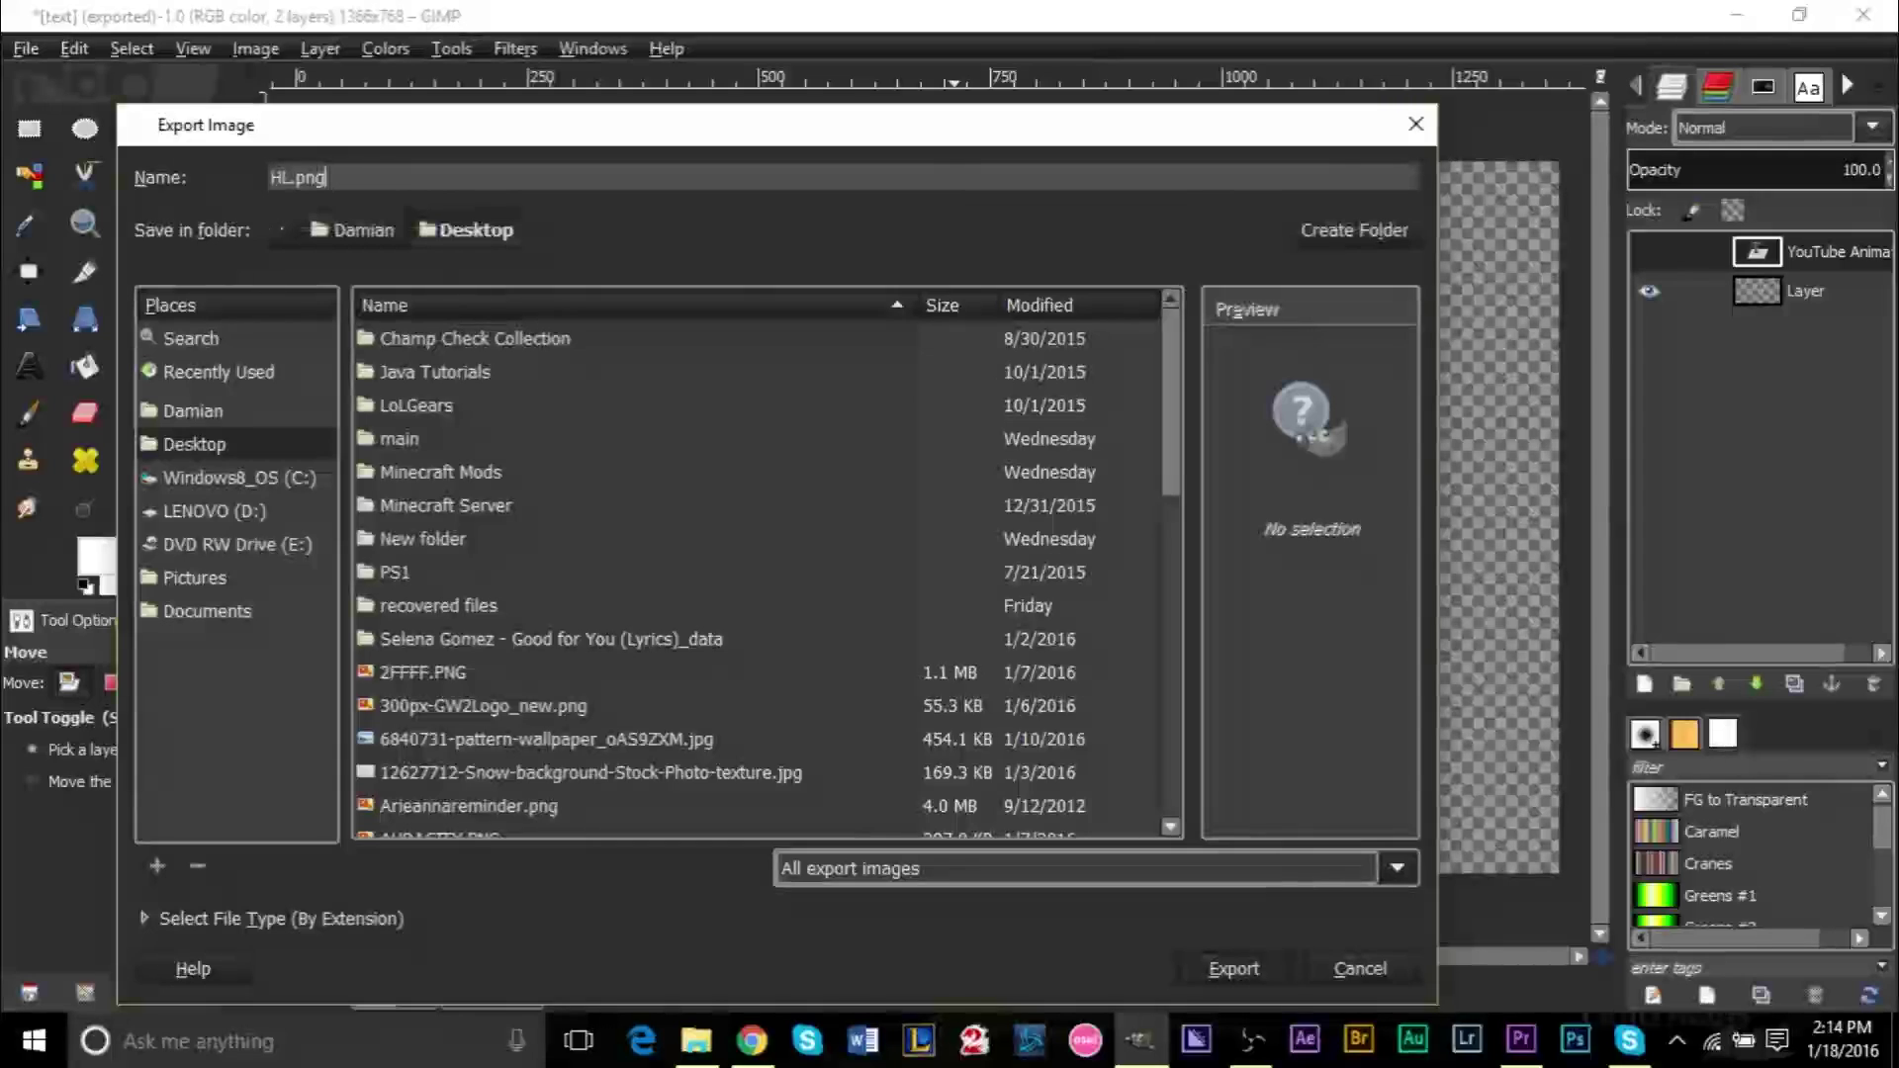
pyautogui.press('Return')
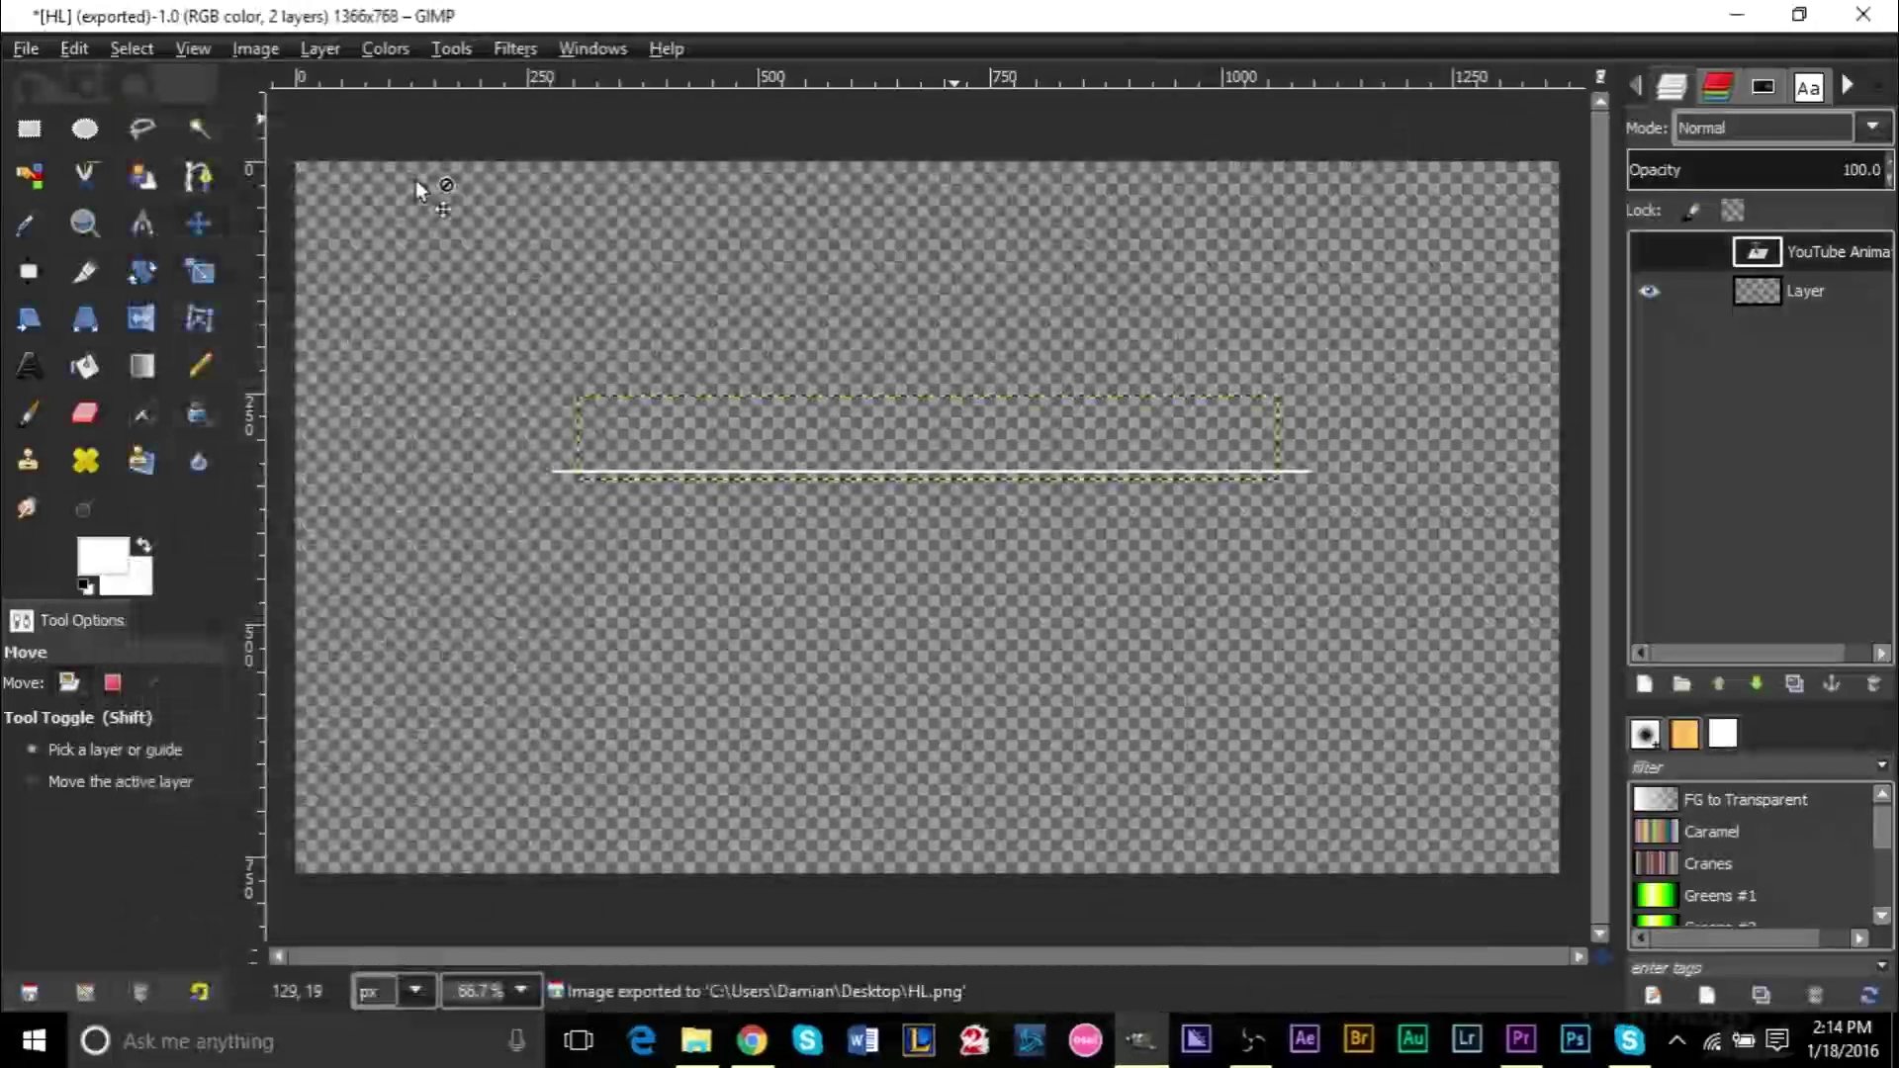
# - Show the text layer again, then close the image without saving and quit GIMP
pyautogui.click(1648, 253)
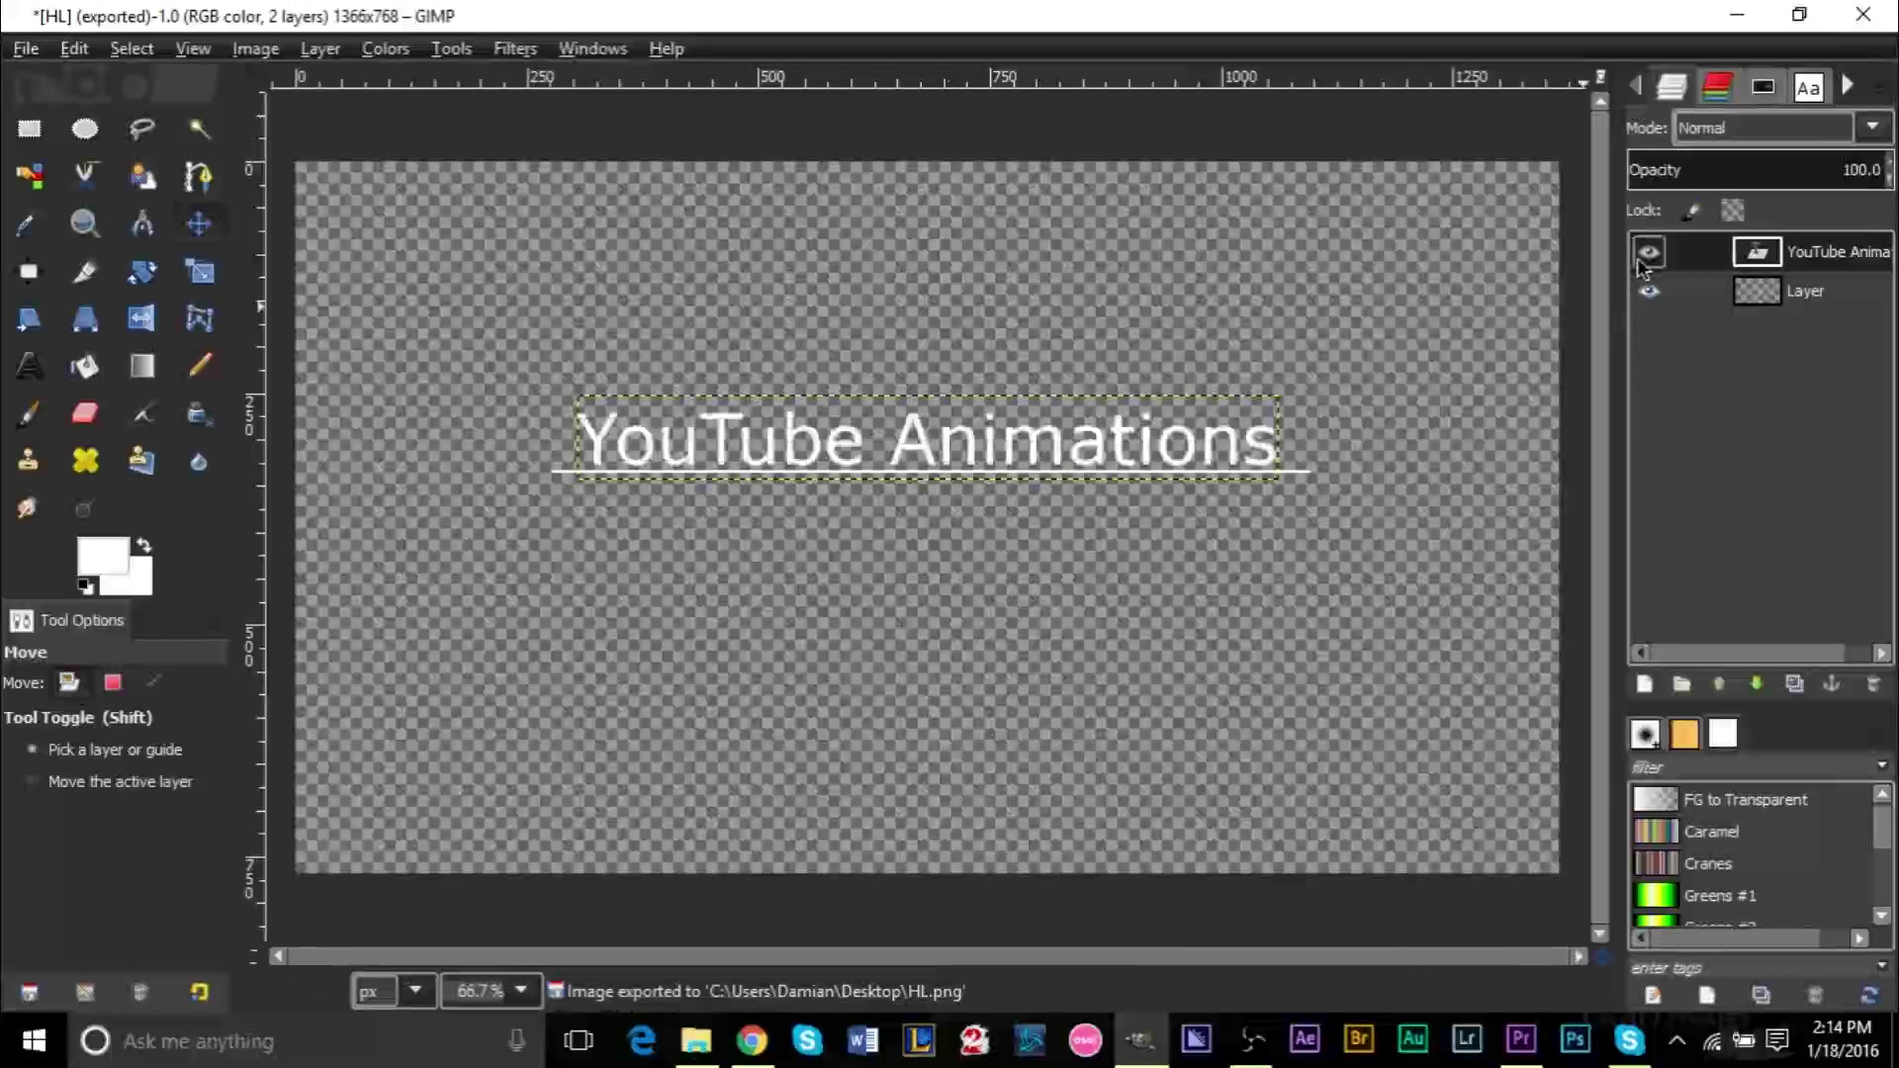
pyautogui.click(1872, 20)
pyautogui.click(979, 647)
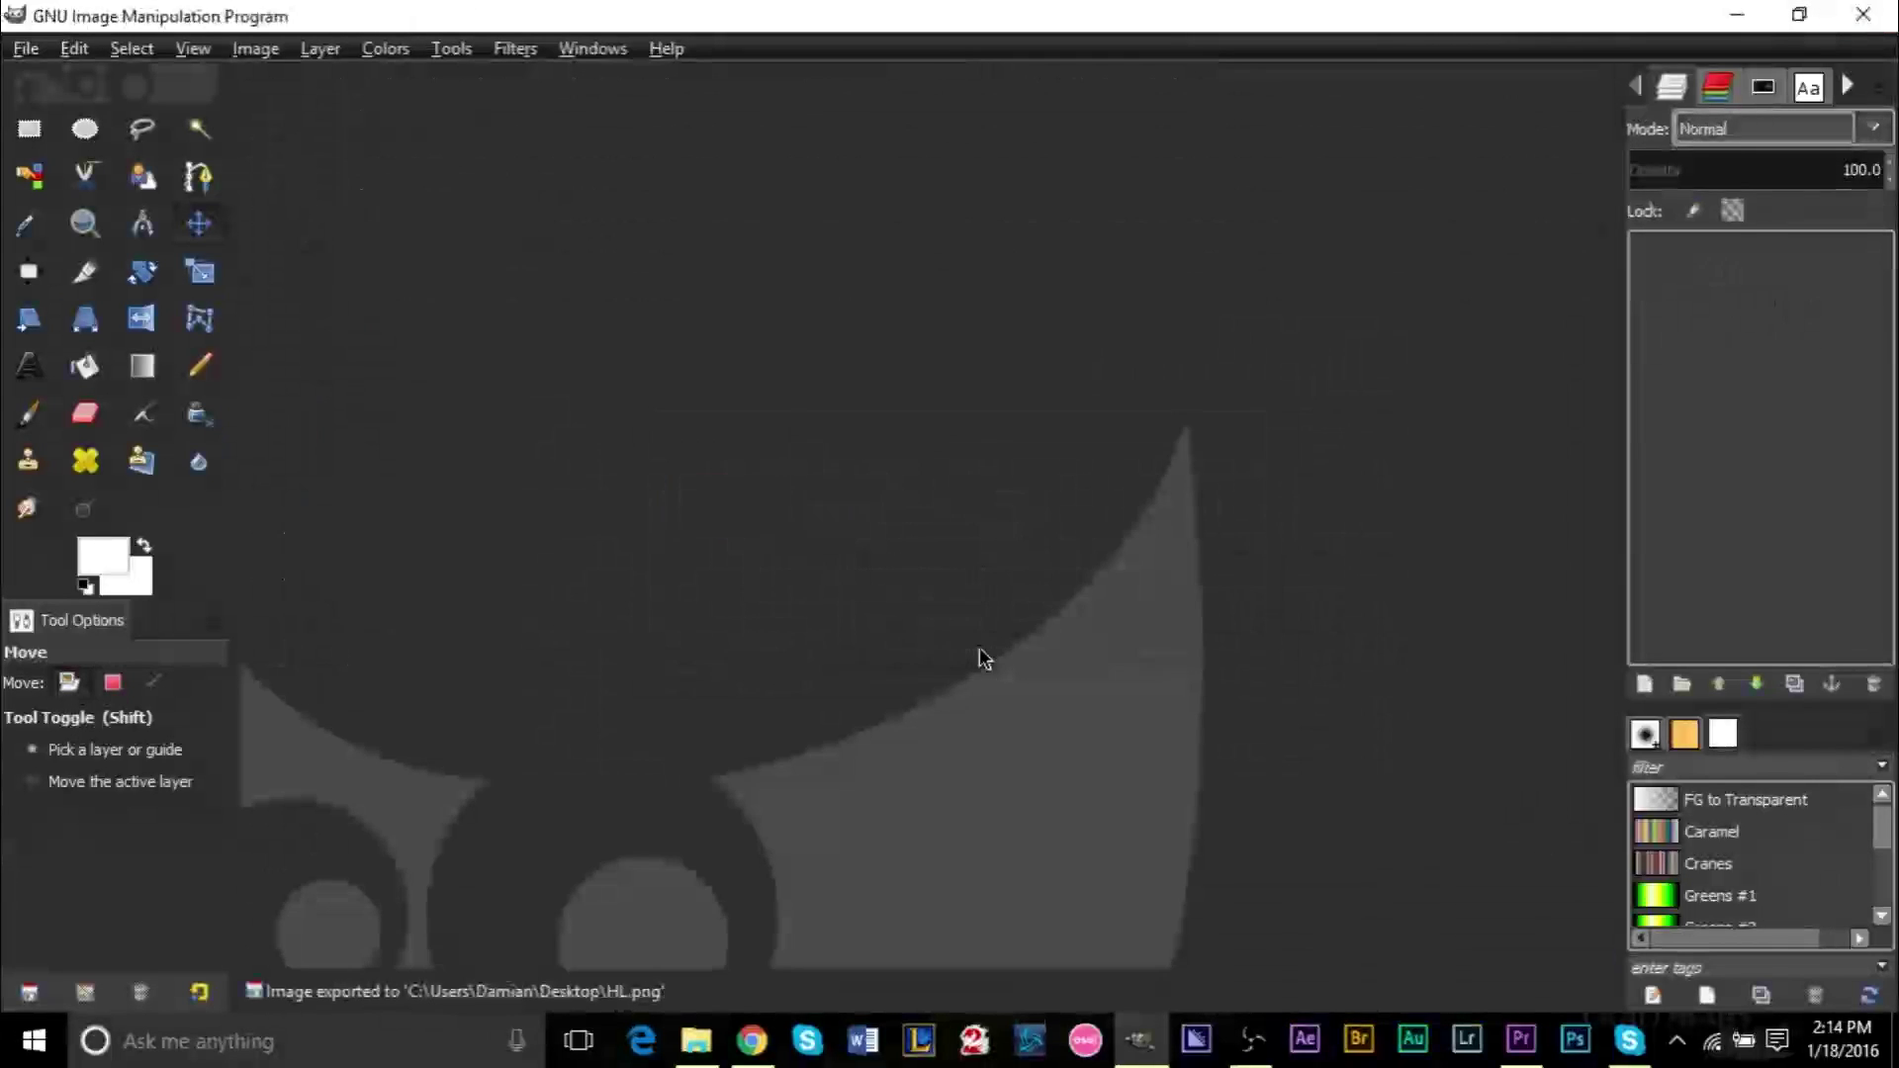
pyautogui.click(1863, 14)
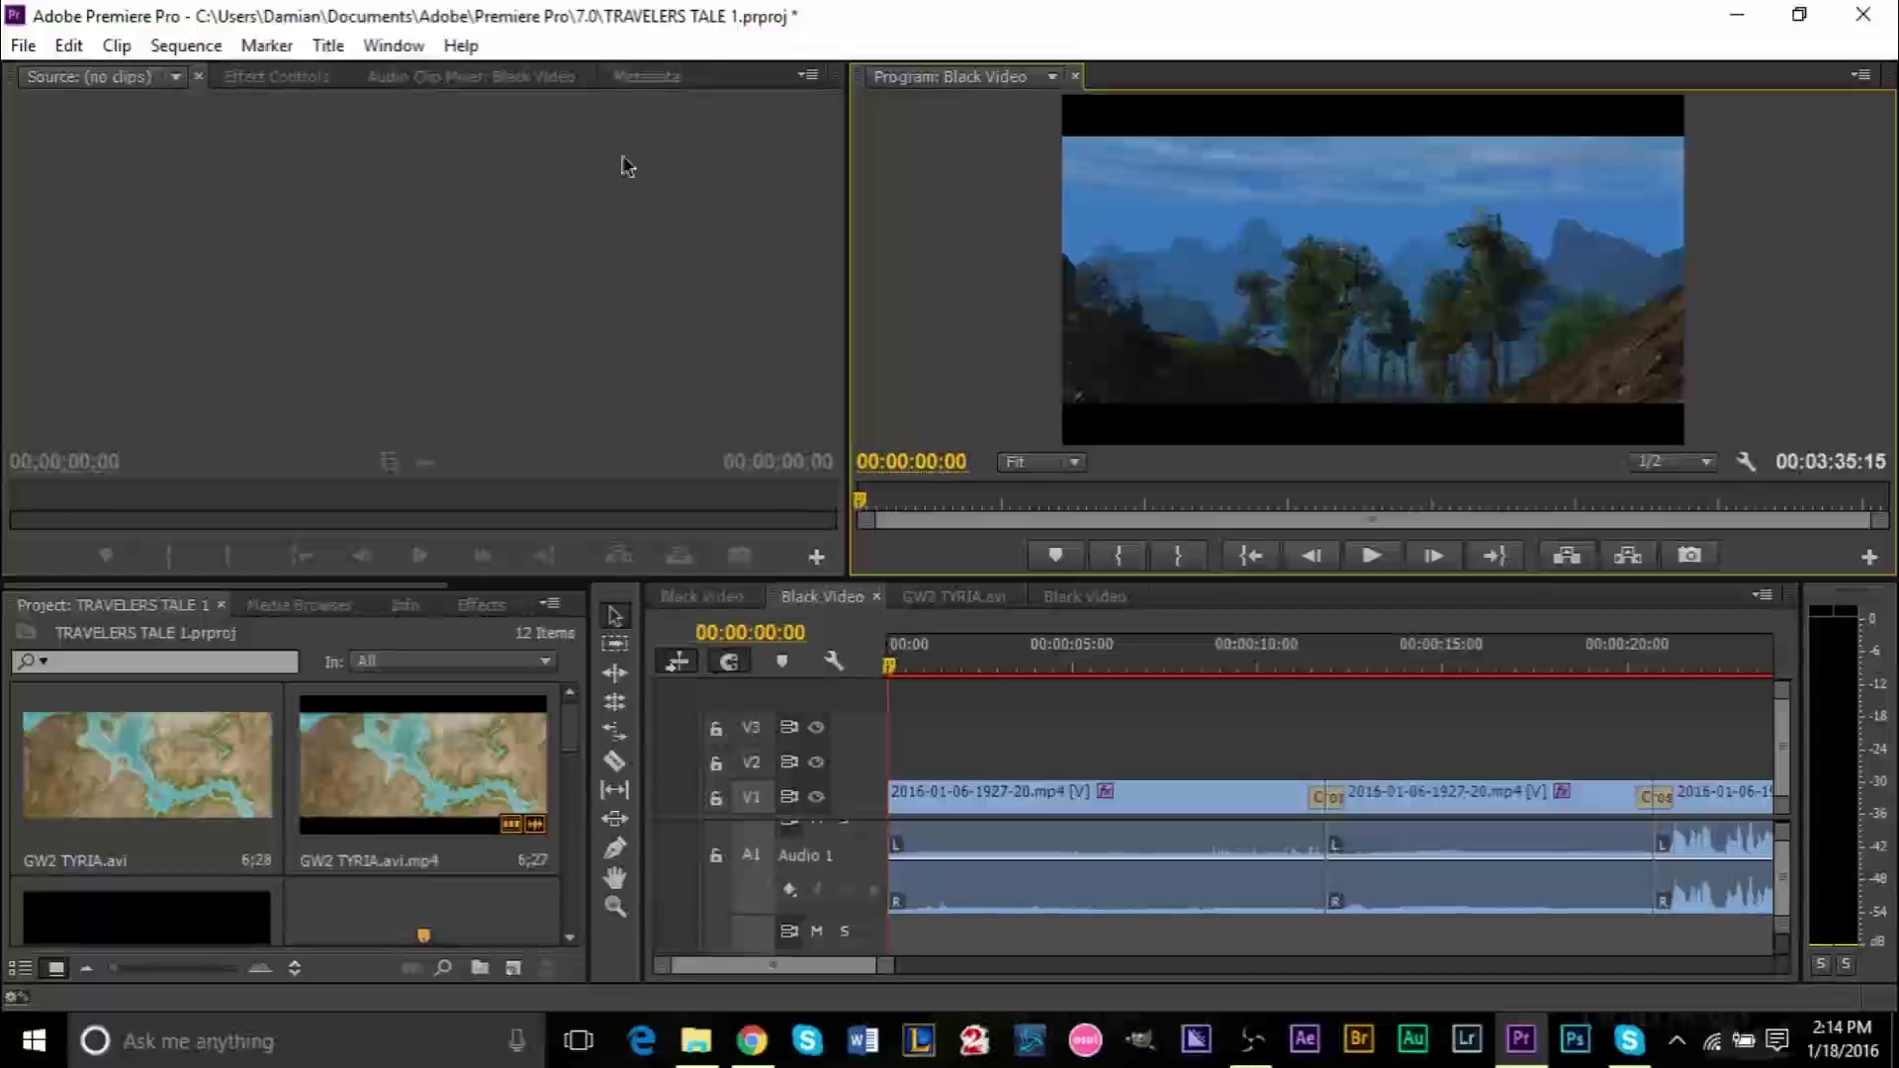
# - Import text.png and HL.png from the Desktop into the TRAVELERS TALE 1 project in Premiere Pro
pyautogui.scroll(-4, 331, 814)
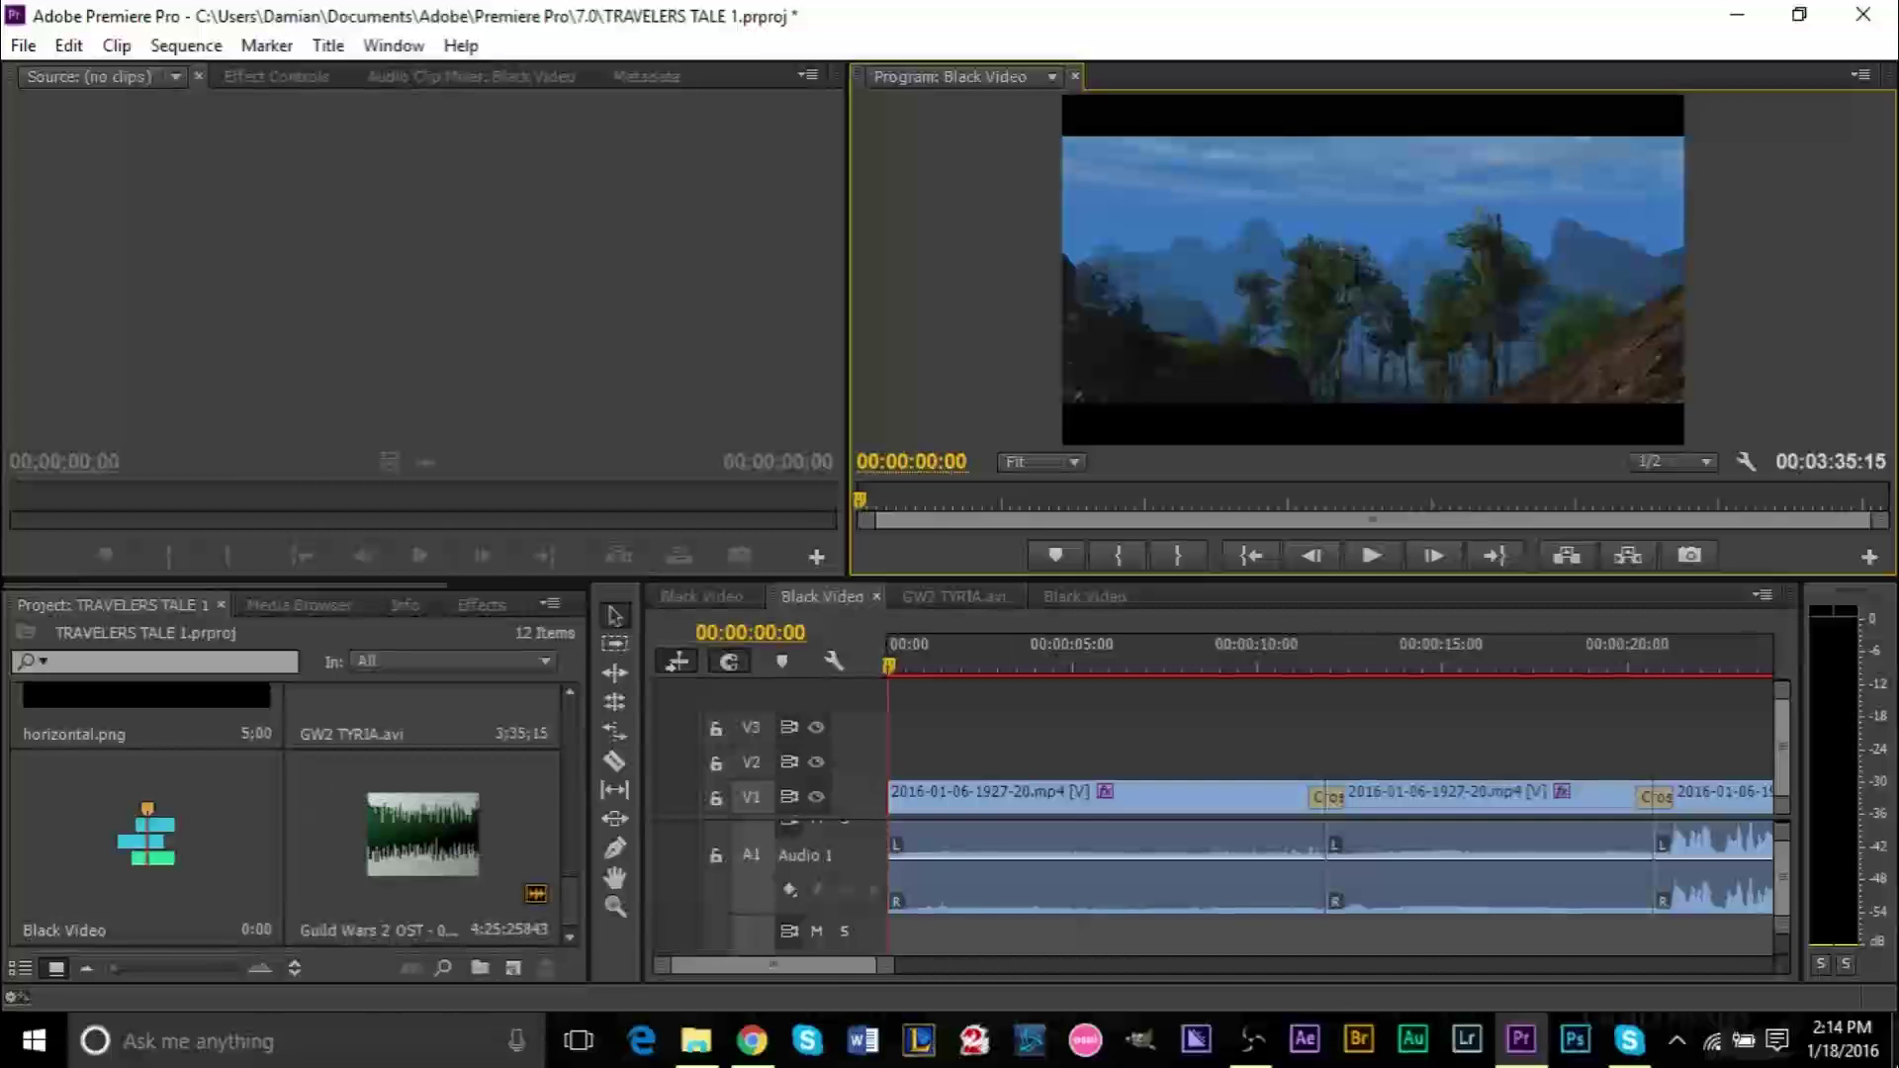
pyautogui.press('super+d')
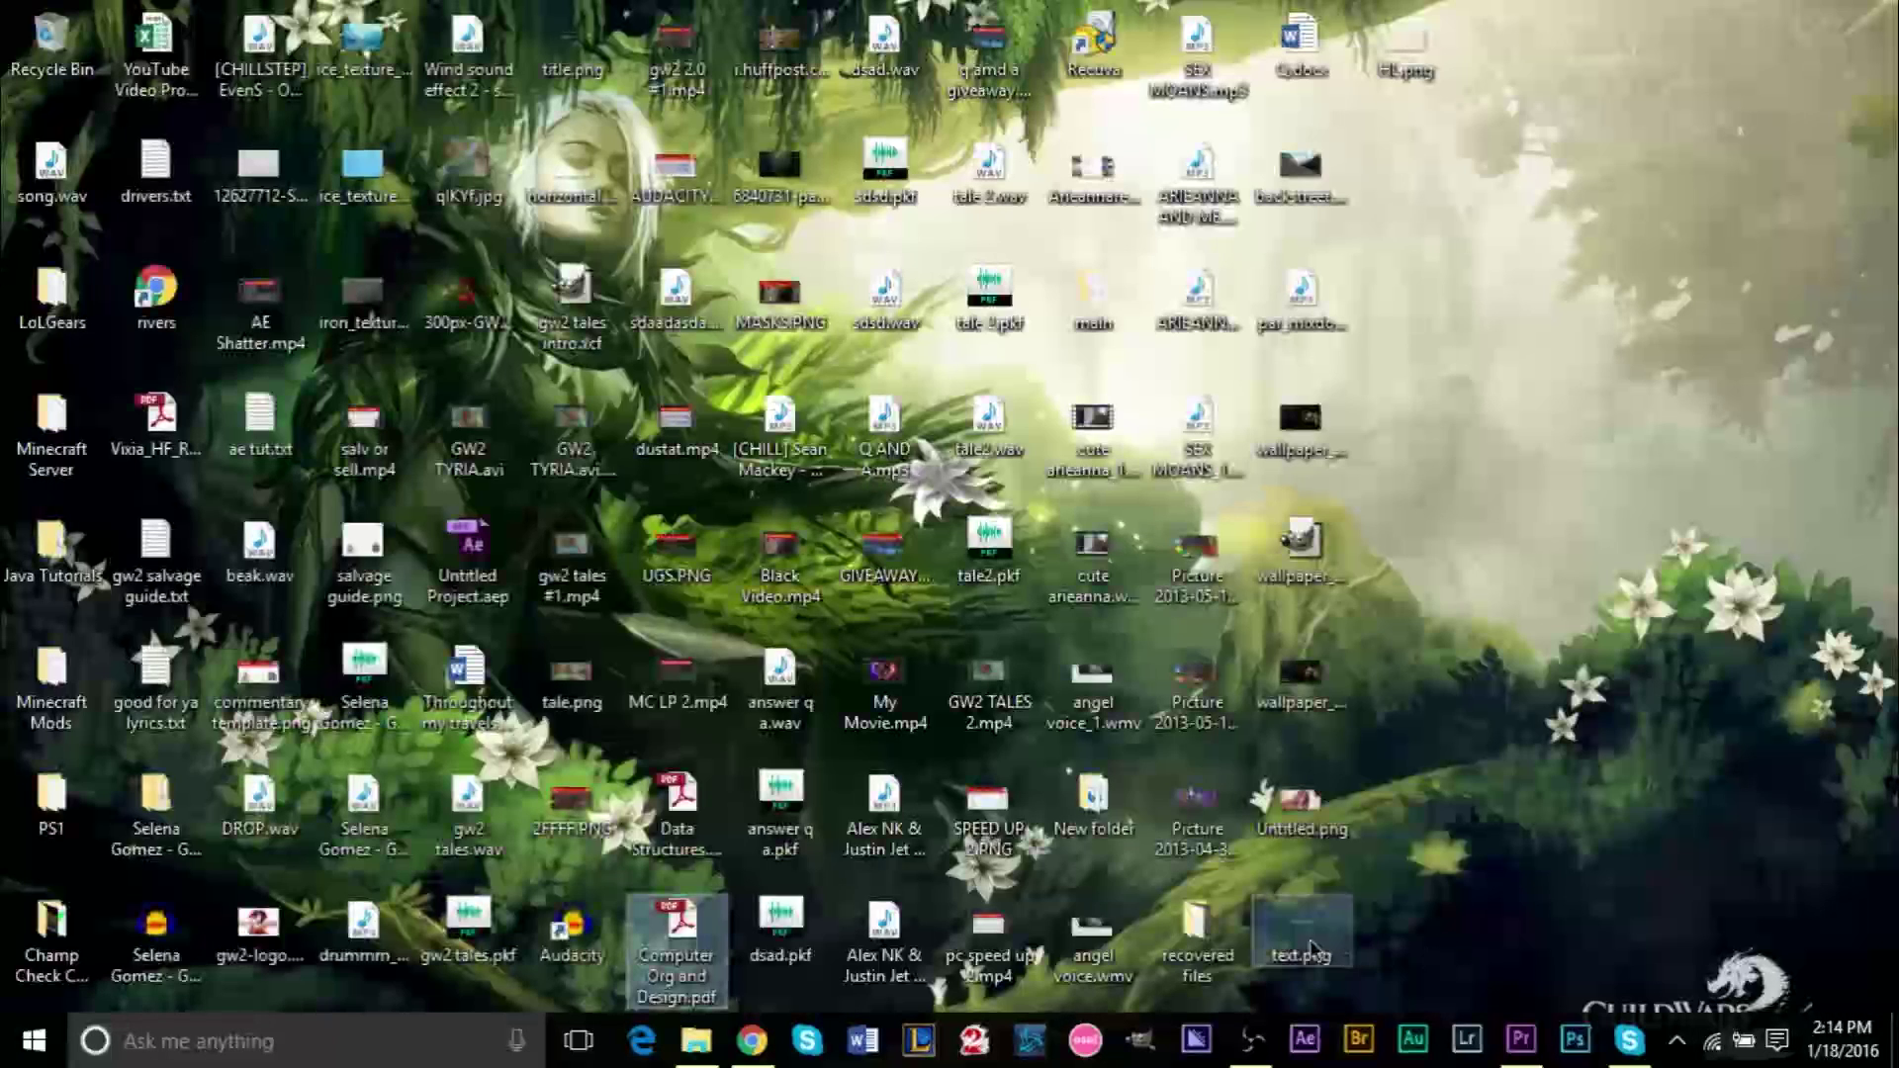
pyautogui.moveTo(1423, 55); pyautogui.dragTo(1439, 905)
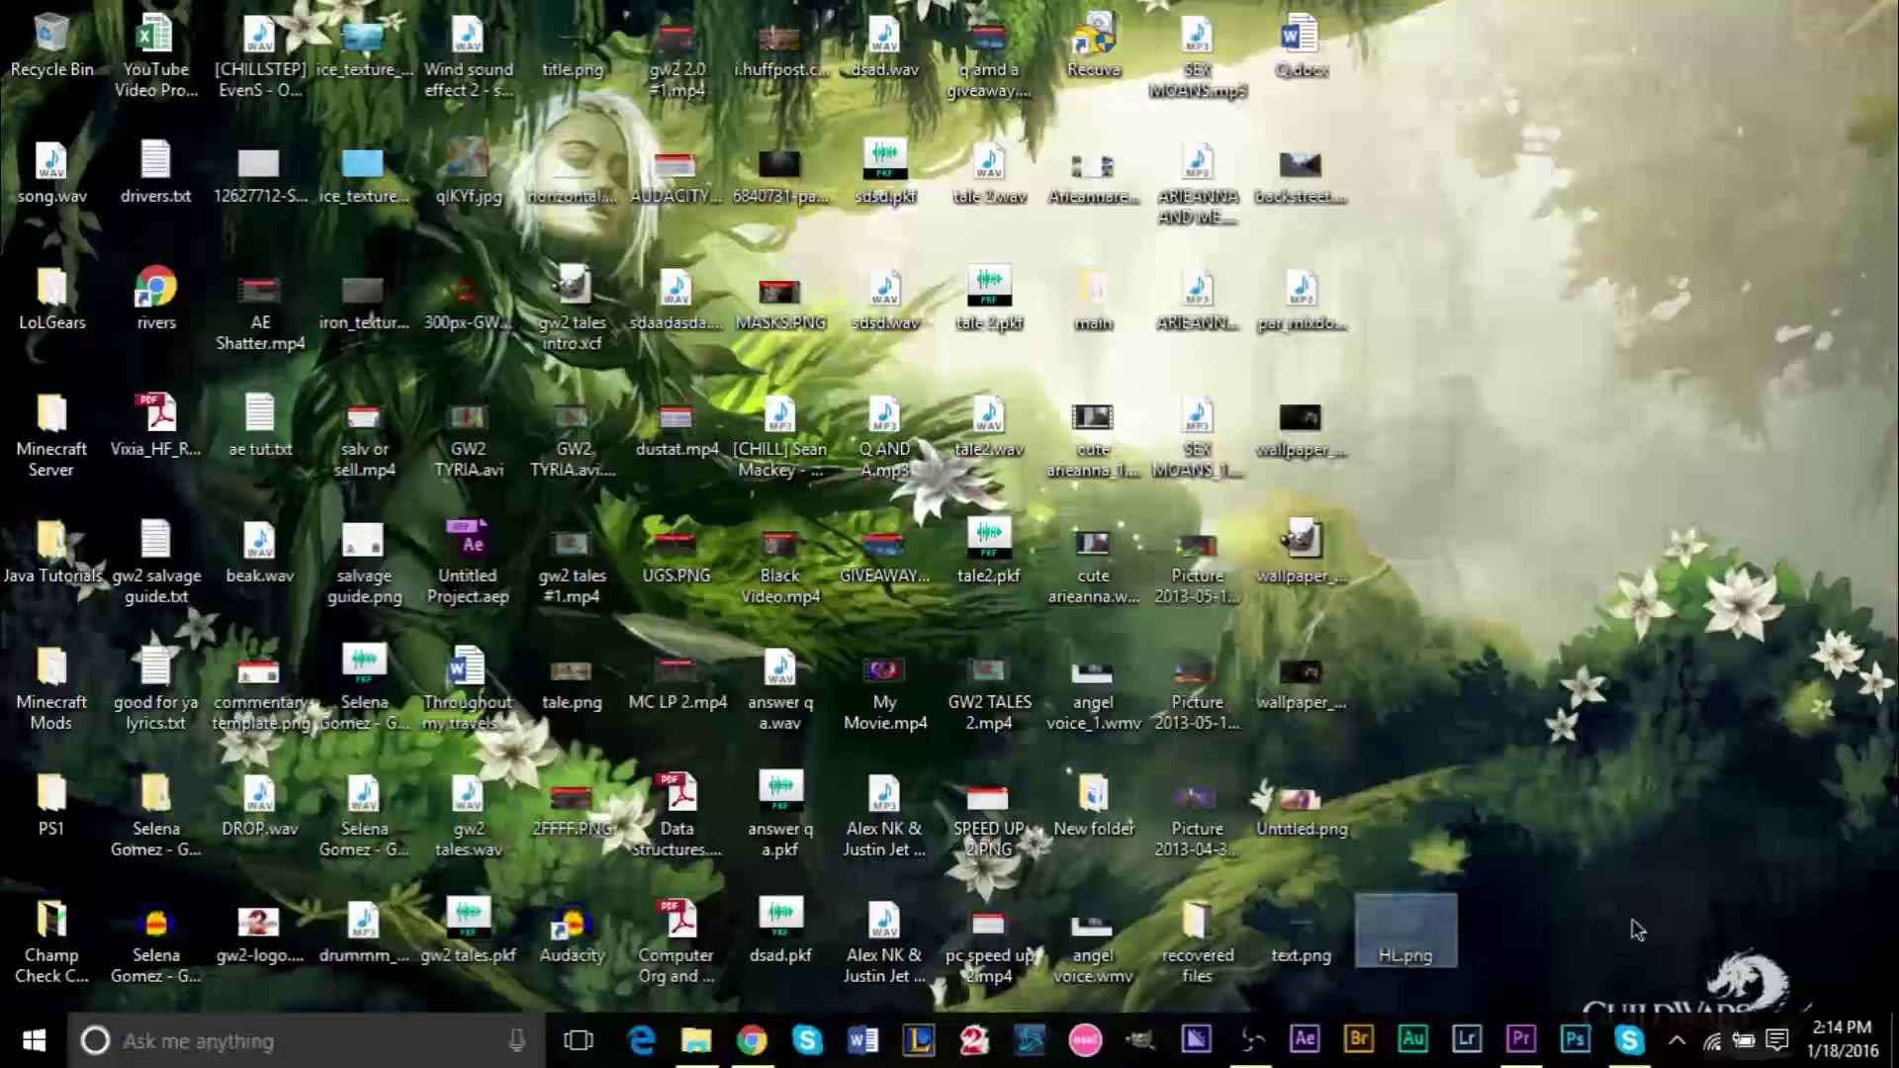
pyautogui.moveTo(1539, 863); pyautogui.dragTo(535, 851)
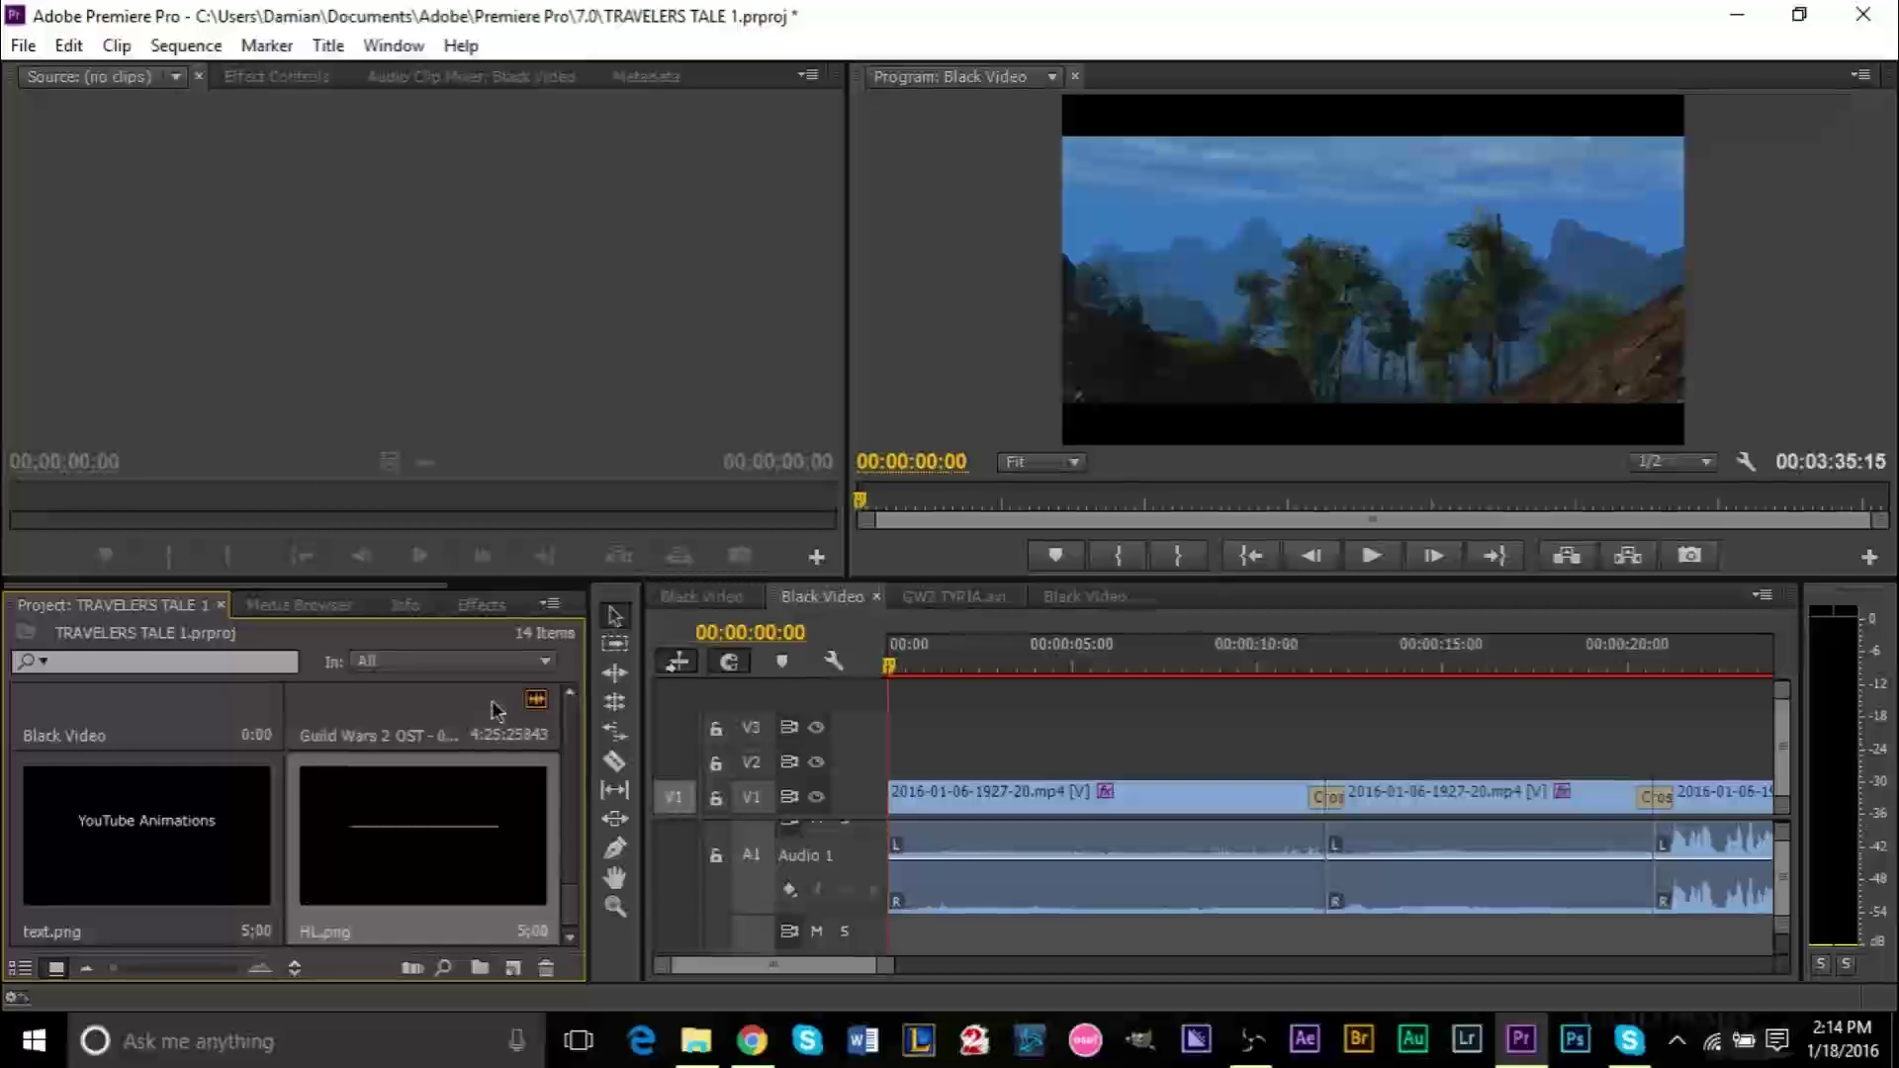
# - Place text.png on track V2 starting just before the 5-second mark and scale it to the frame size
pyautogui.moveTo(132, 848); pyautogui.dragTo(1054, 765)
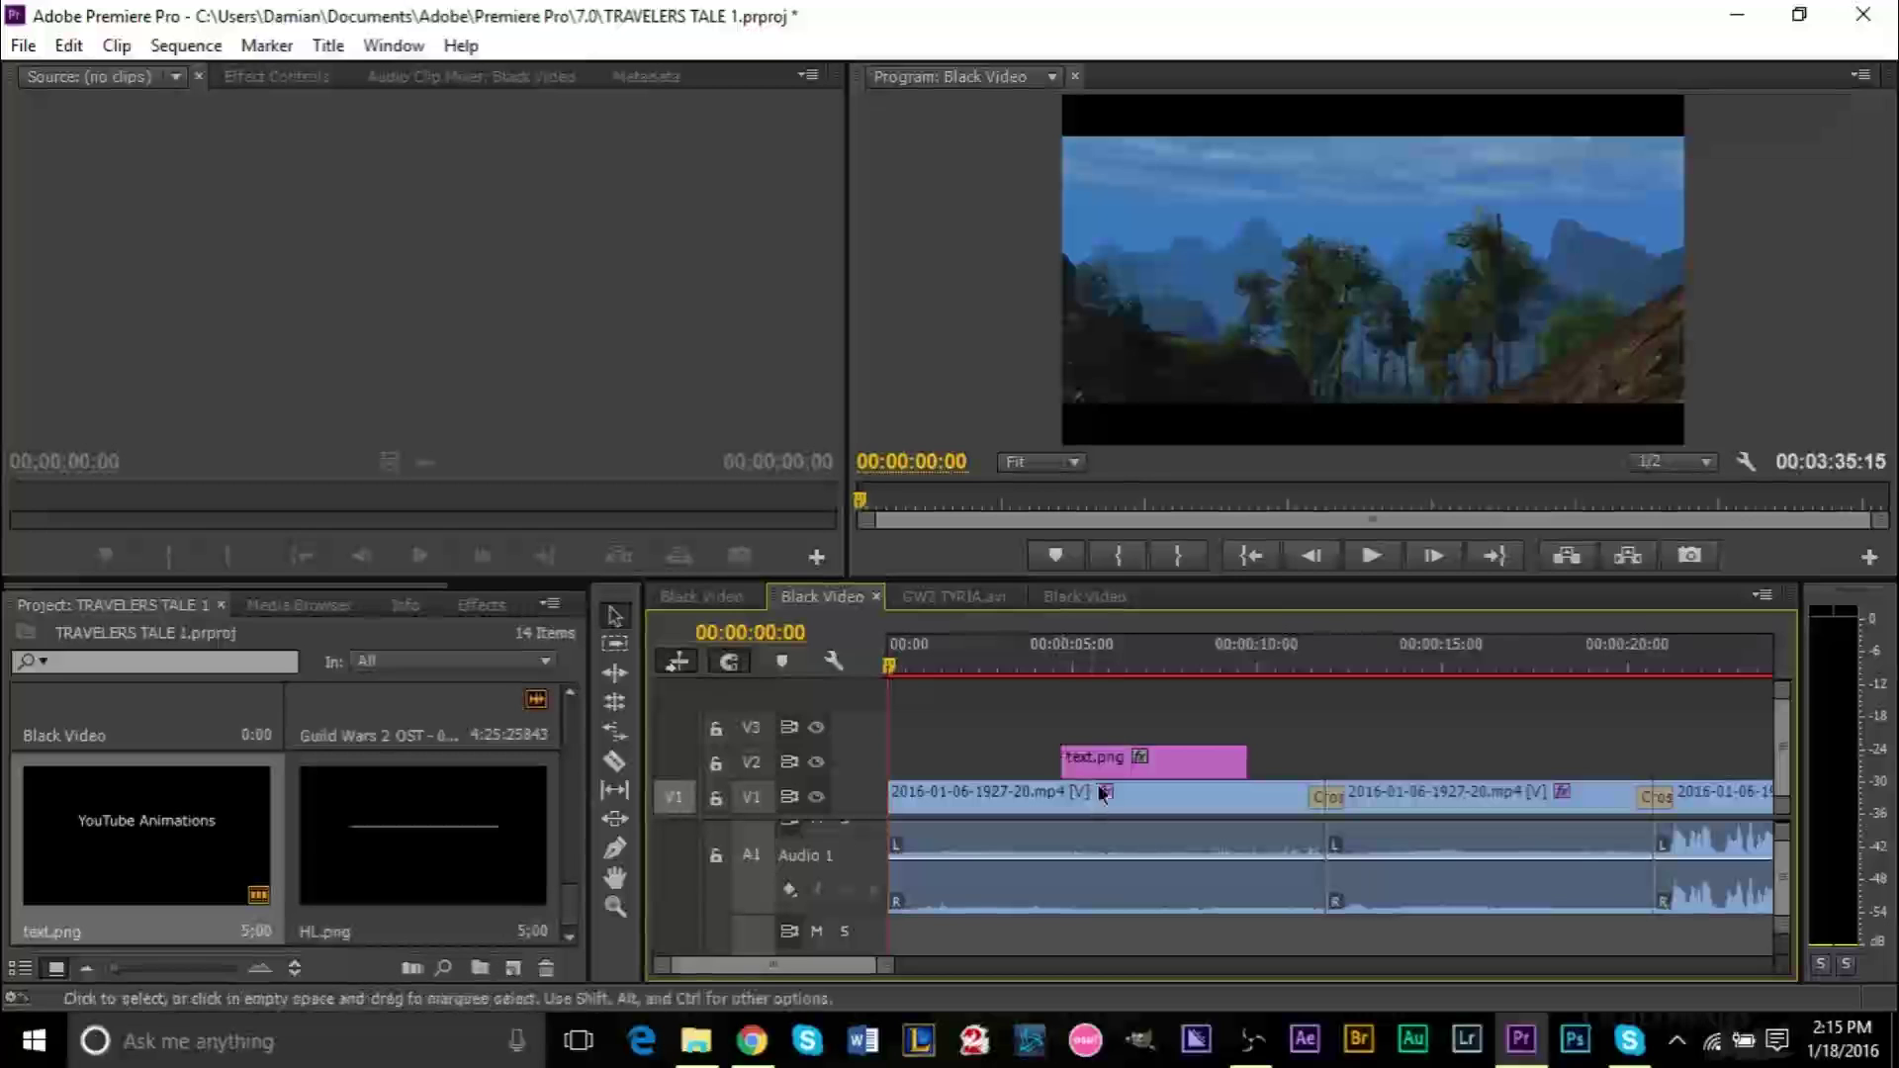
pyautogui.click(1141, 672)
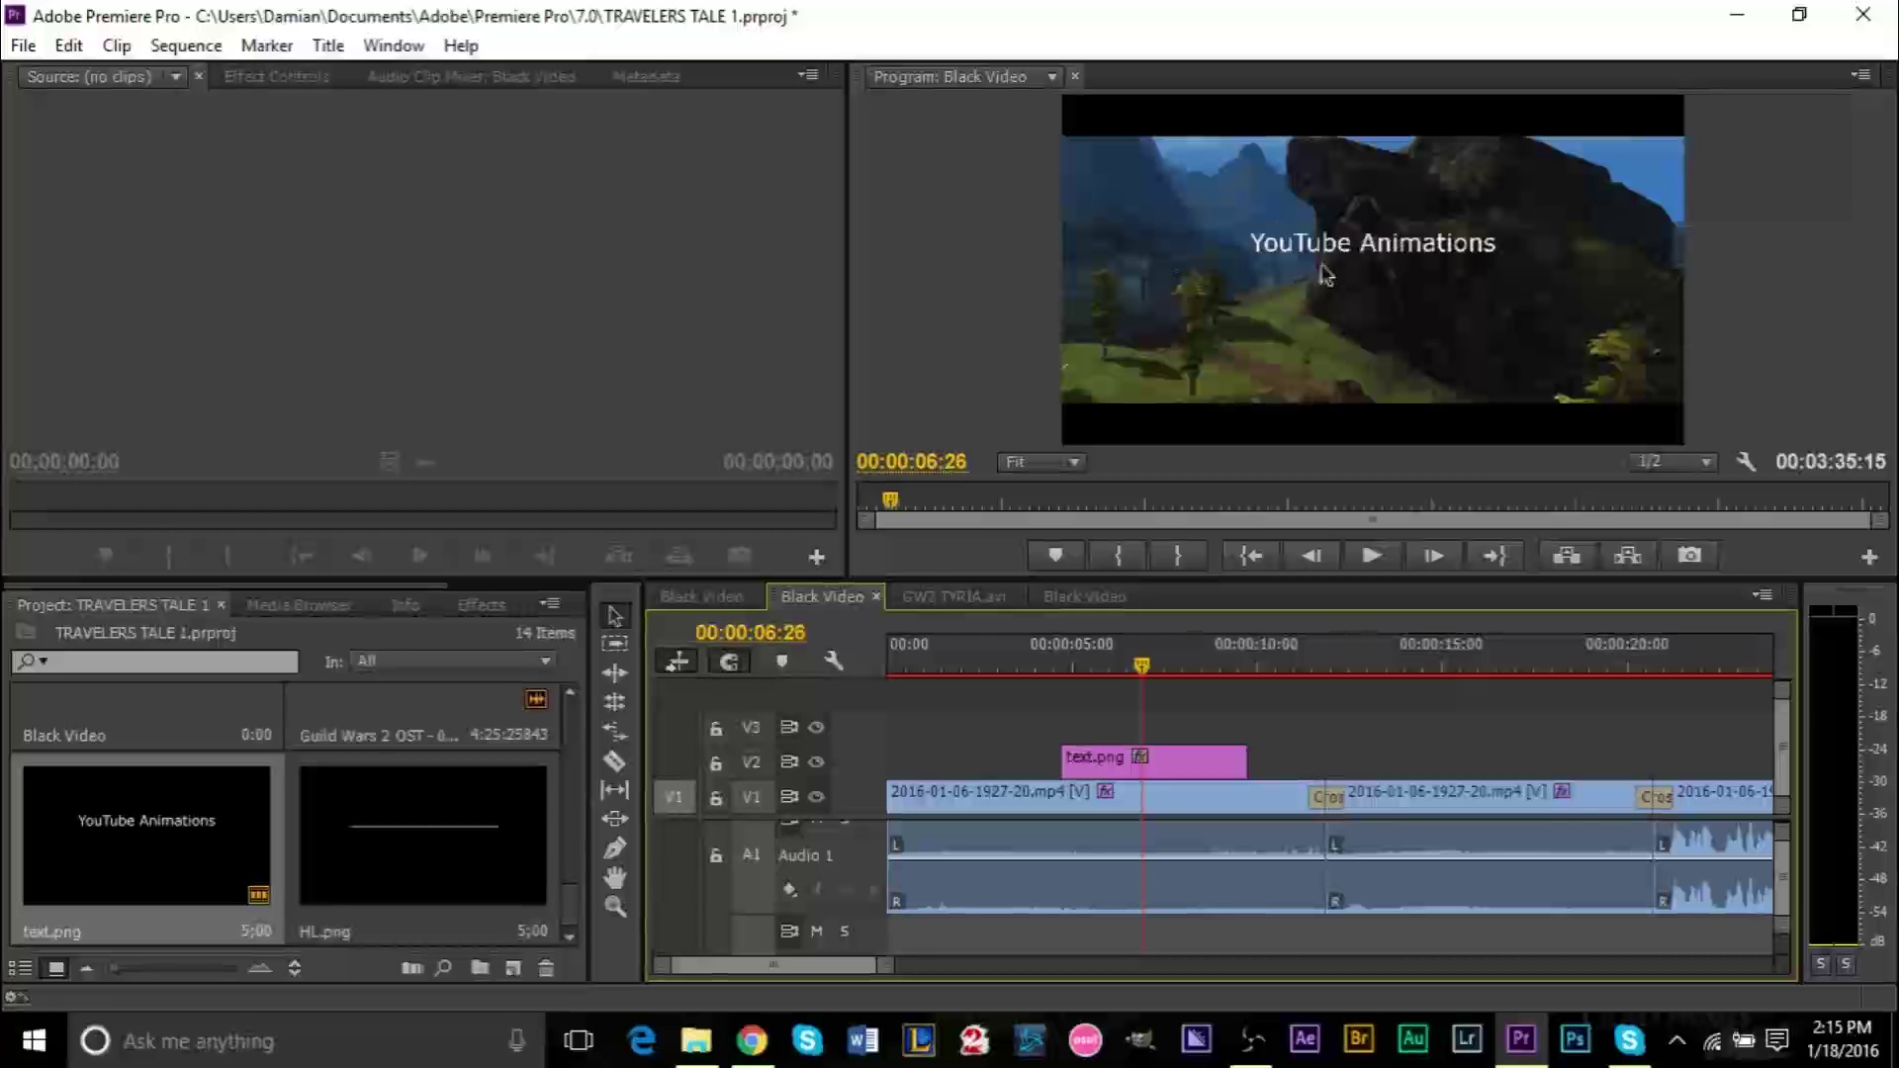
pyautogui.click(1184, 767)
pyautogui.rightClick(1183, 764)
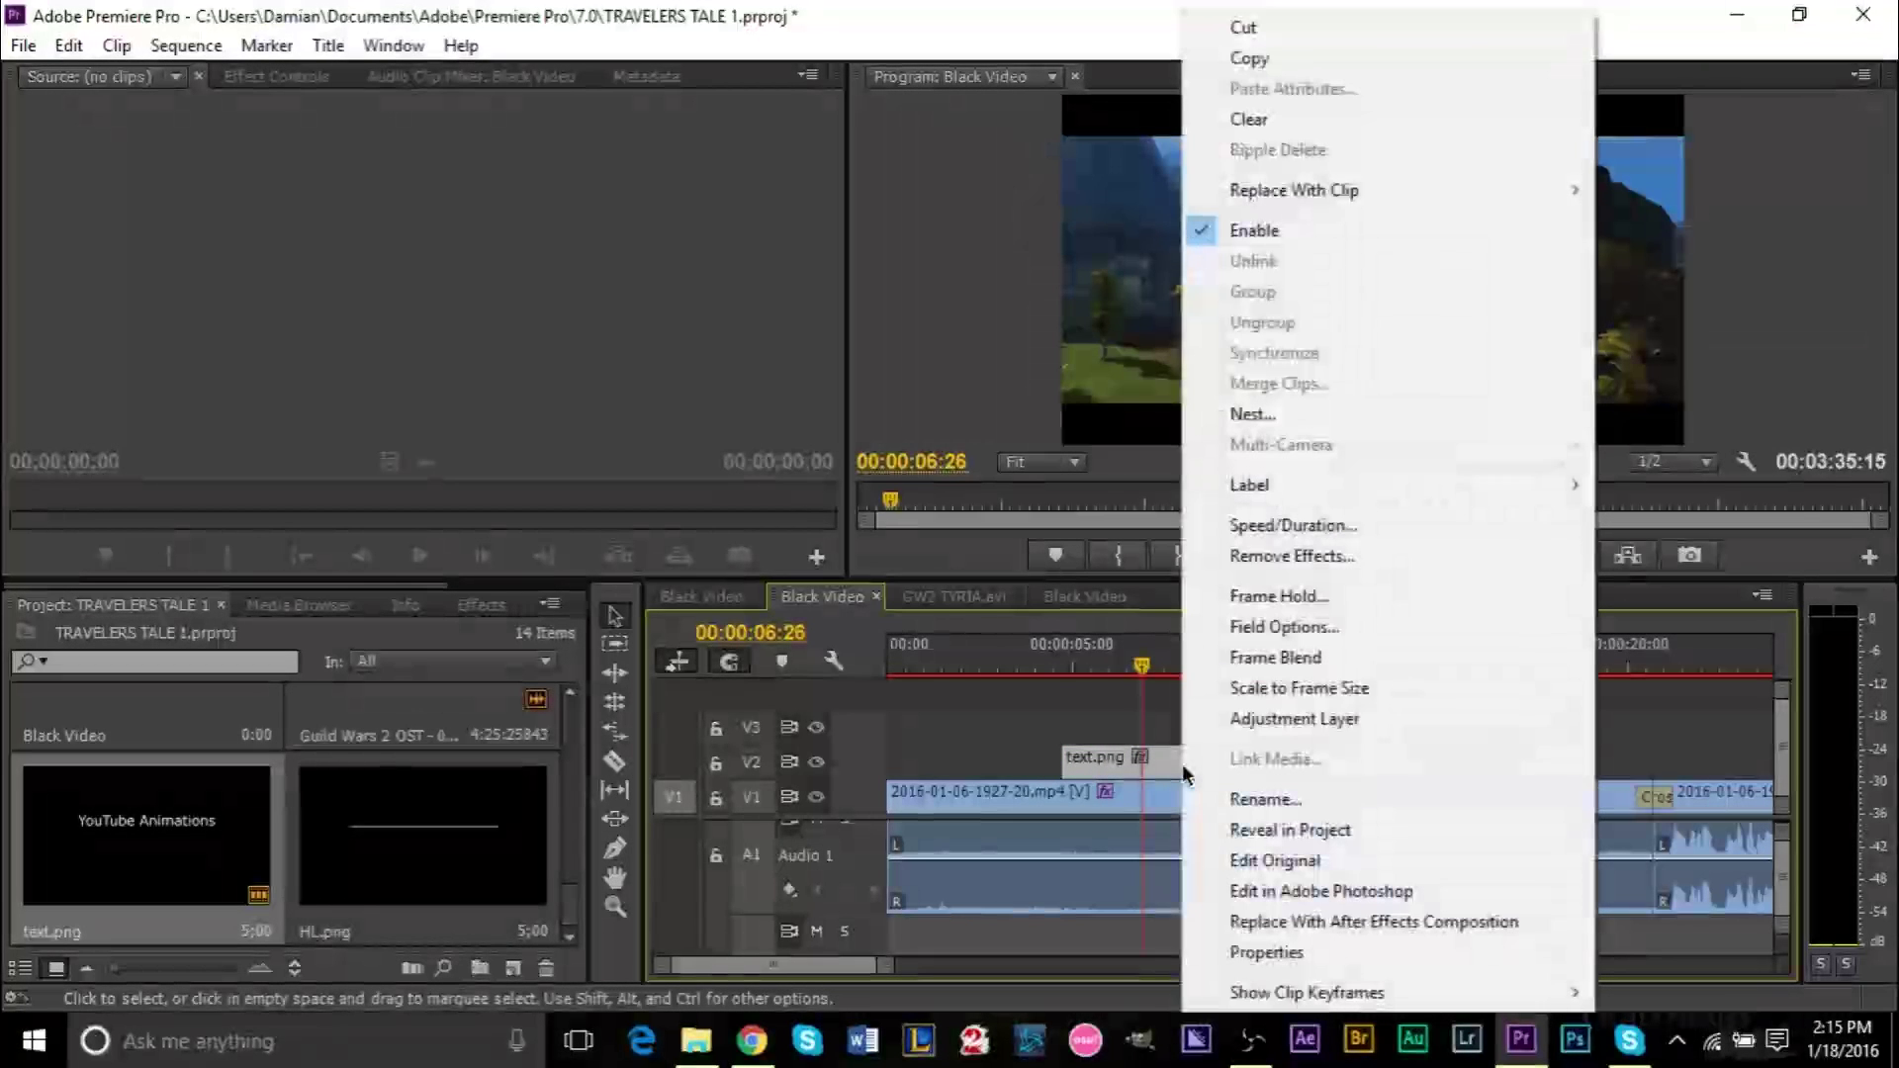
pyautogui.click(1262, 699)
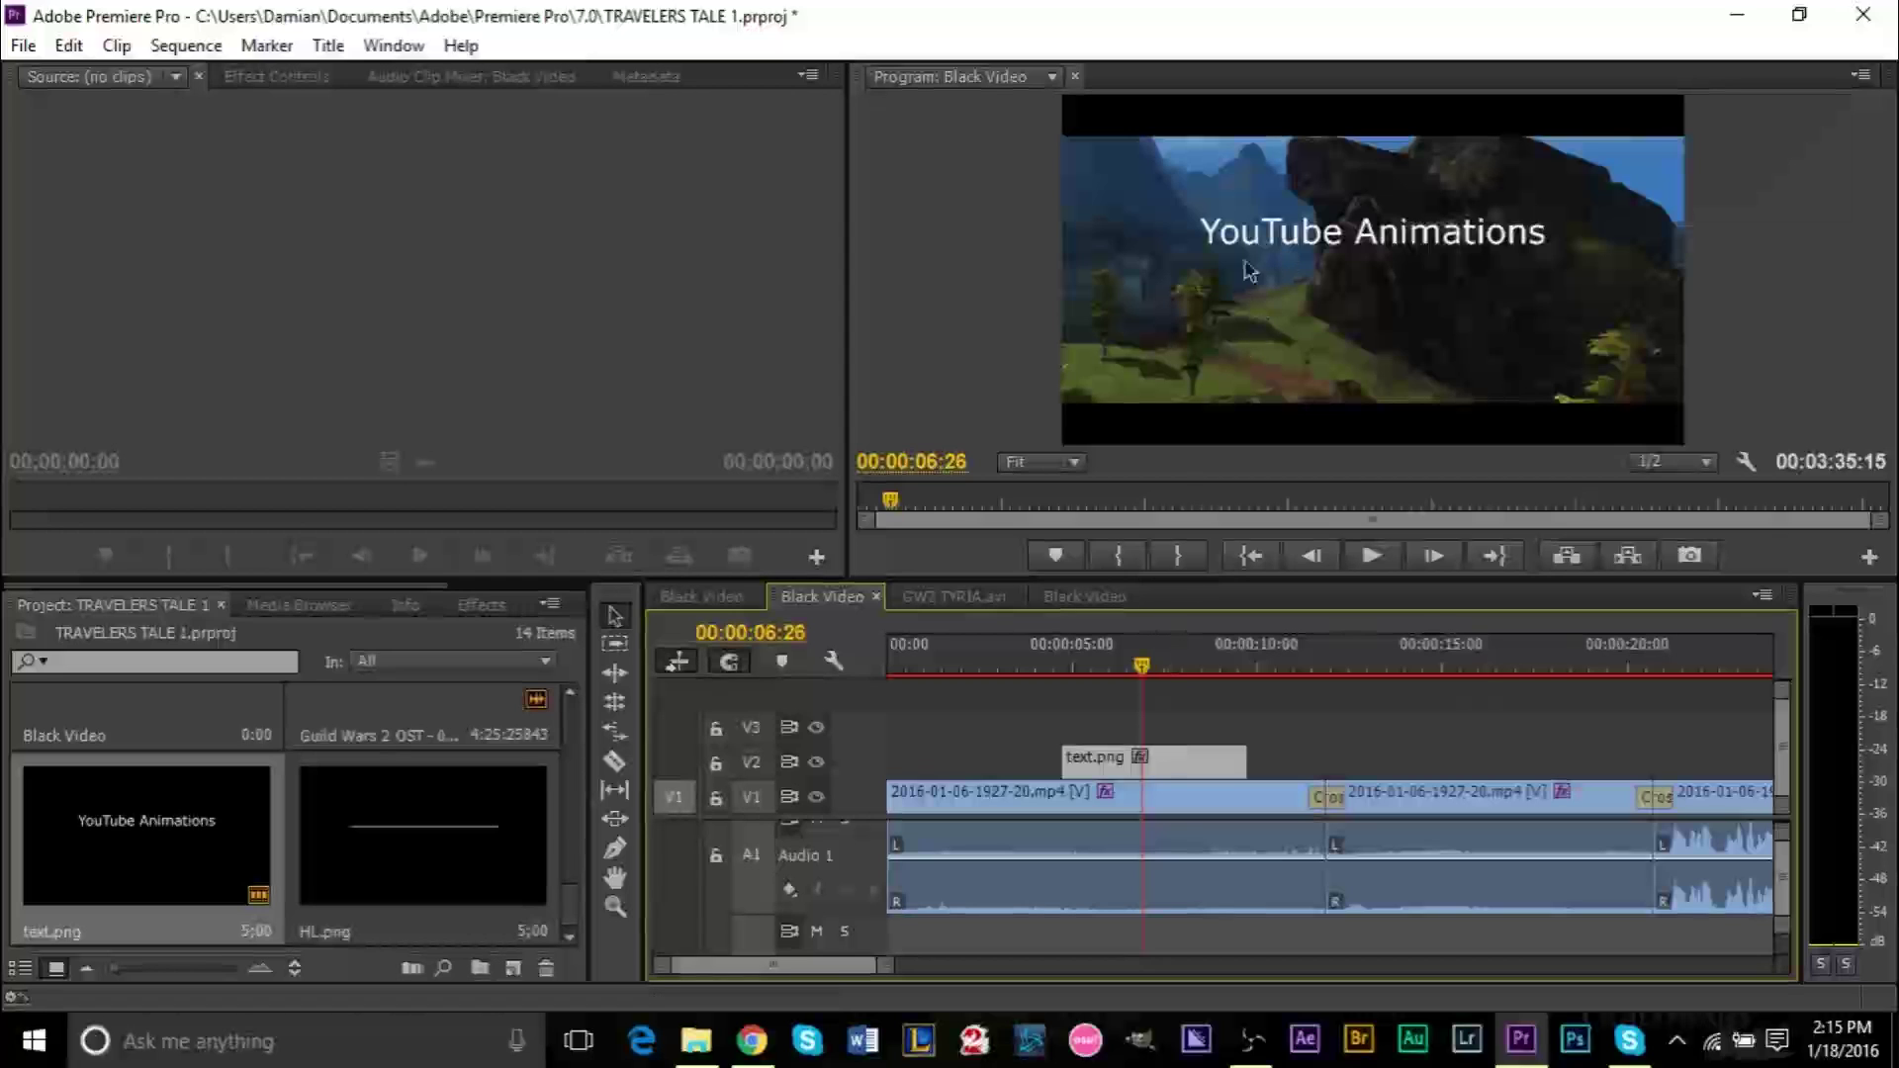
# - Find the dissolve effects, add a Cross Dissolve to the start of the text.png clip, and play it back from 00:00:04:03
pyautogui.moveTo(1145, 676); pyautogui.dragTo(1043, 673)
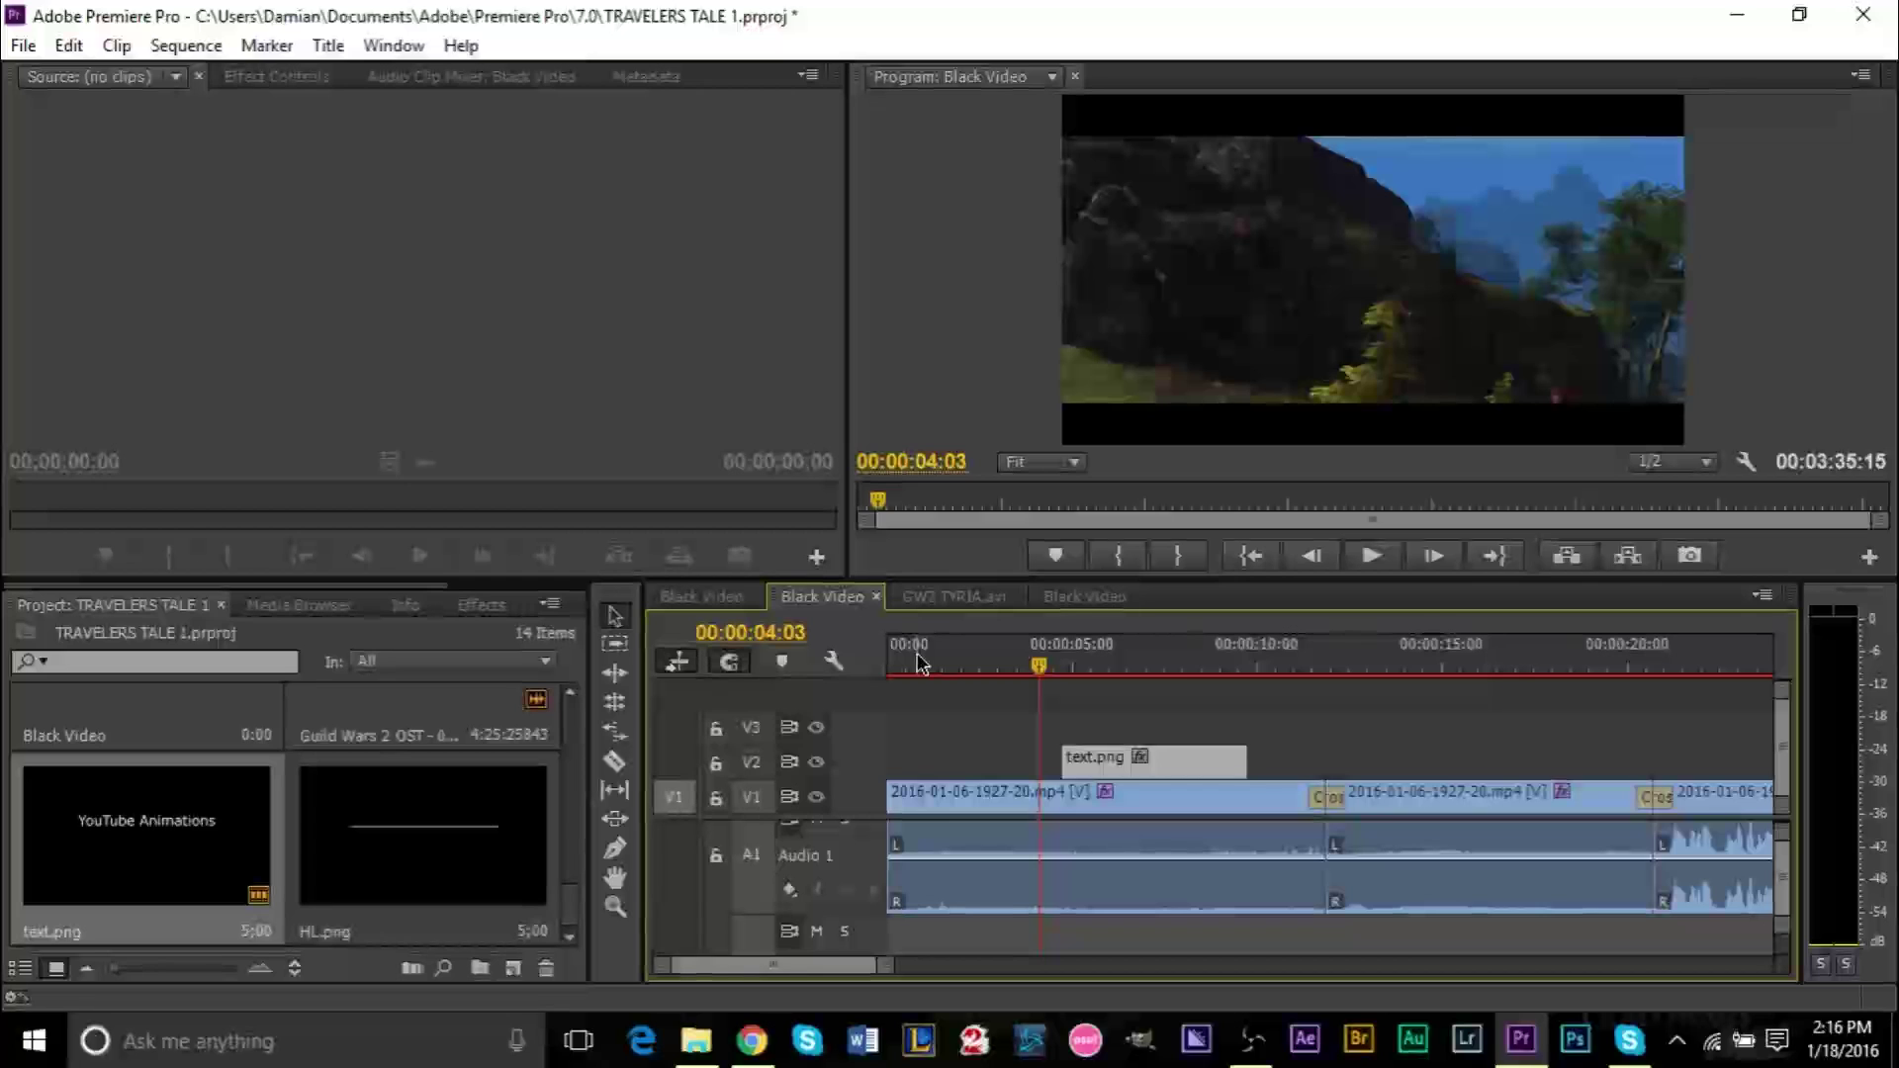
pyautogui.click(494, 606)
pyautogui.click(189, 637)
pyautogui.write('WD')
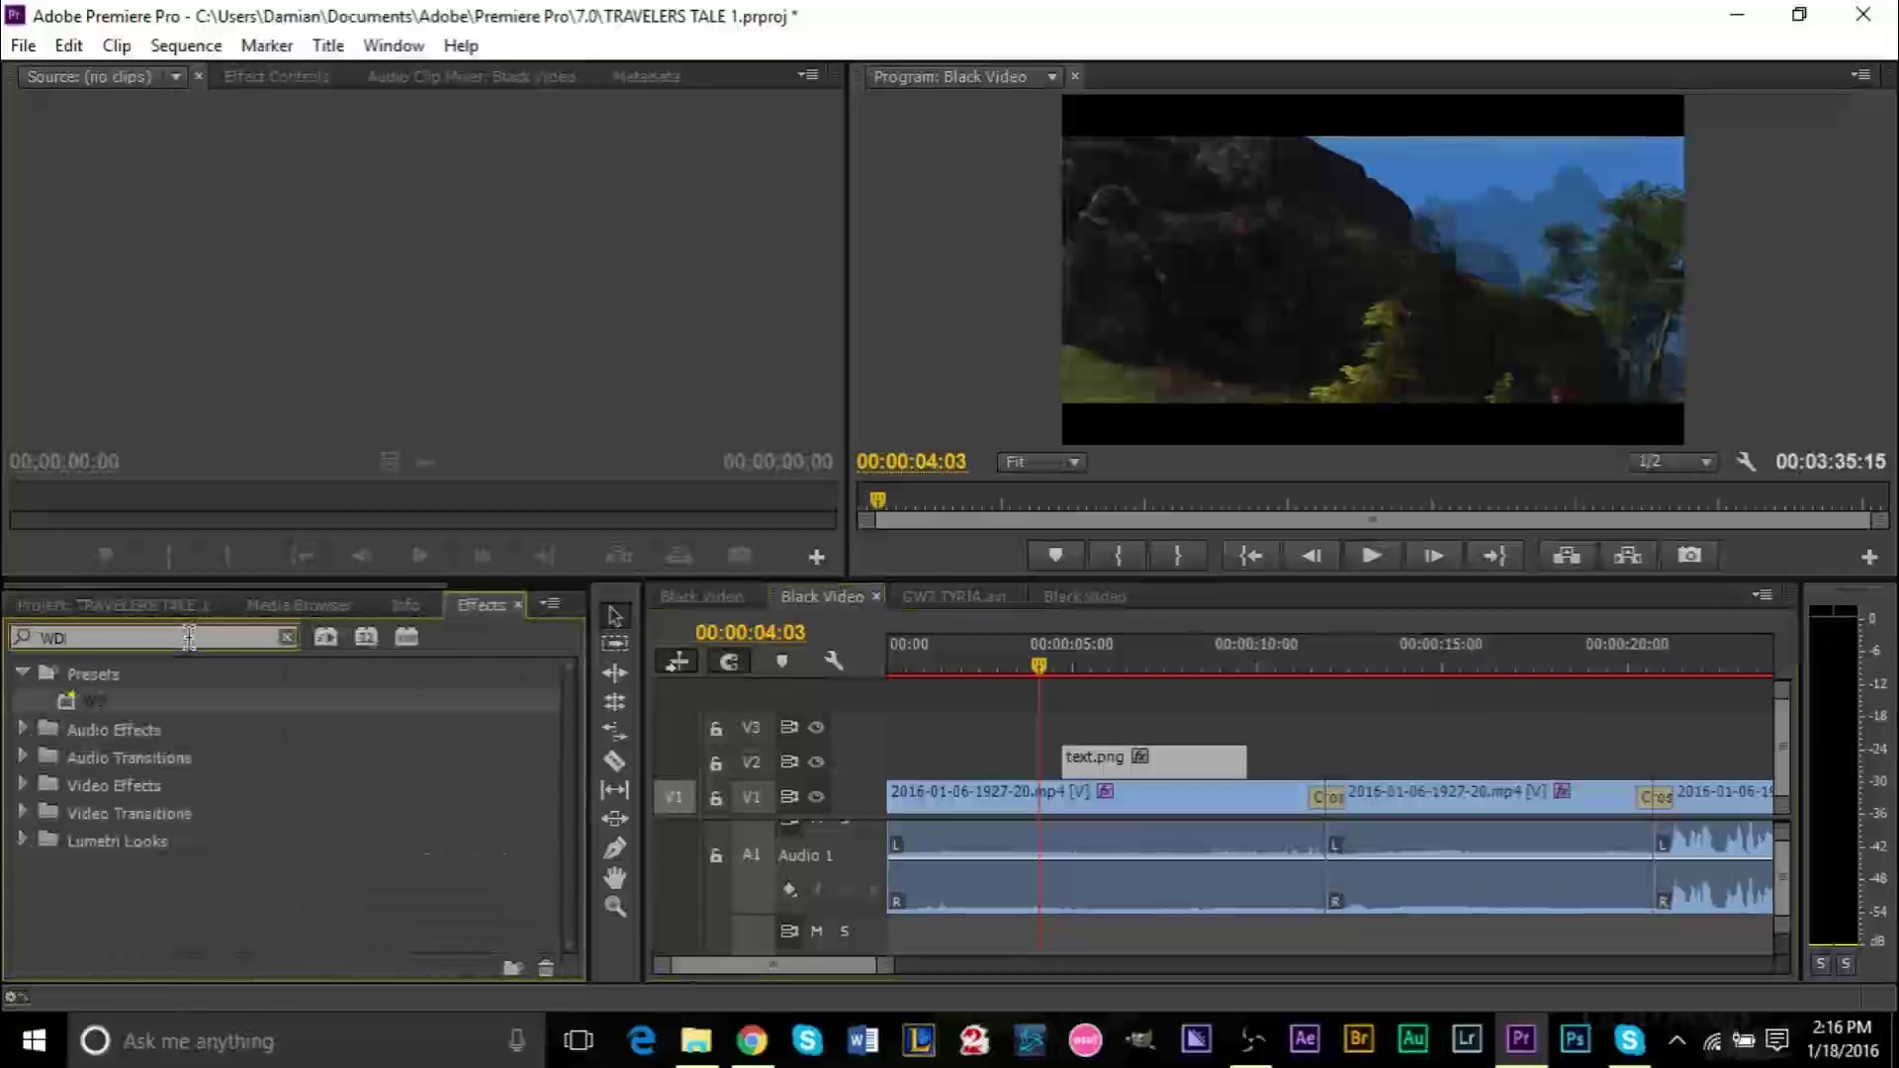
pyautogui.write('dlss')
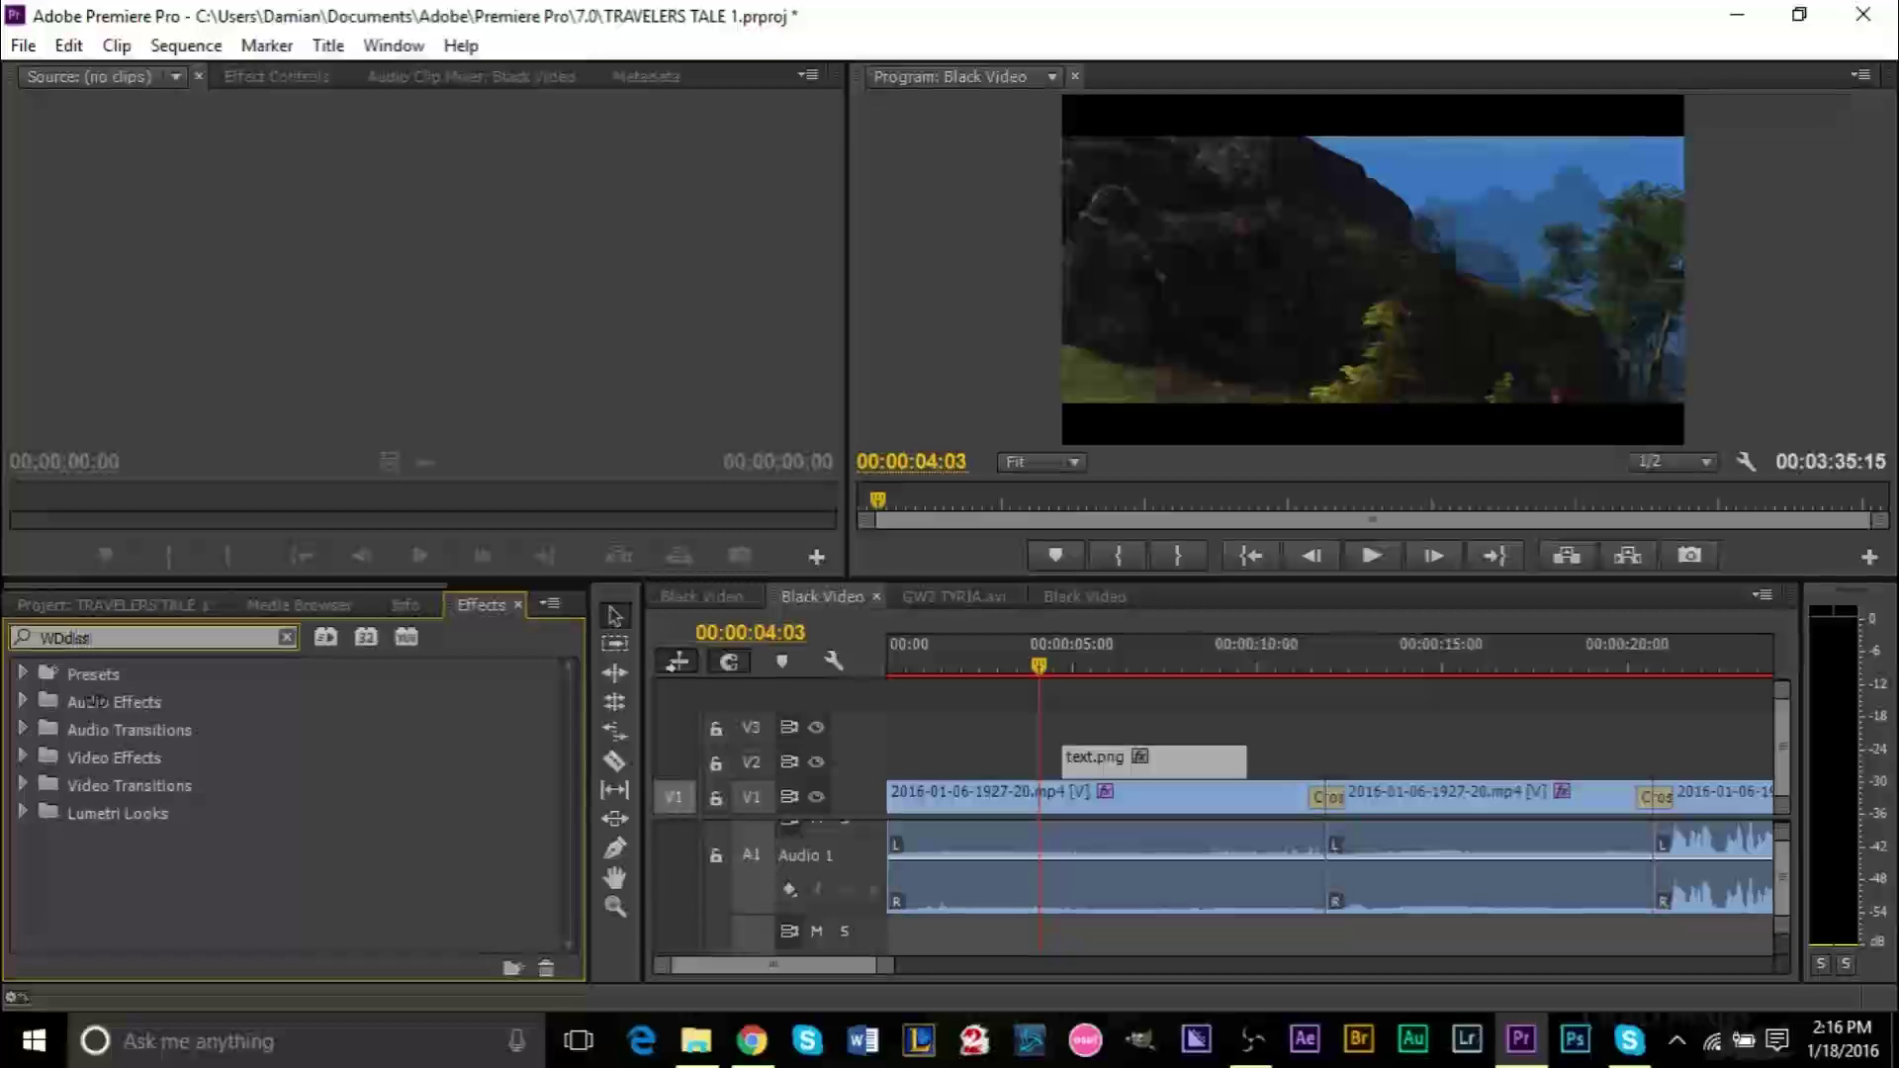
pyautogui.doubleClick(115, 637)
pyautogui.write('d')
pyautogui.write('iss')
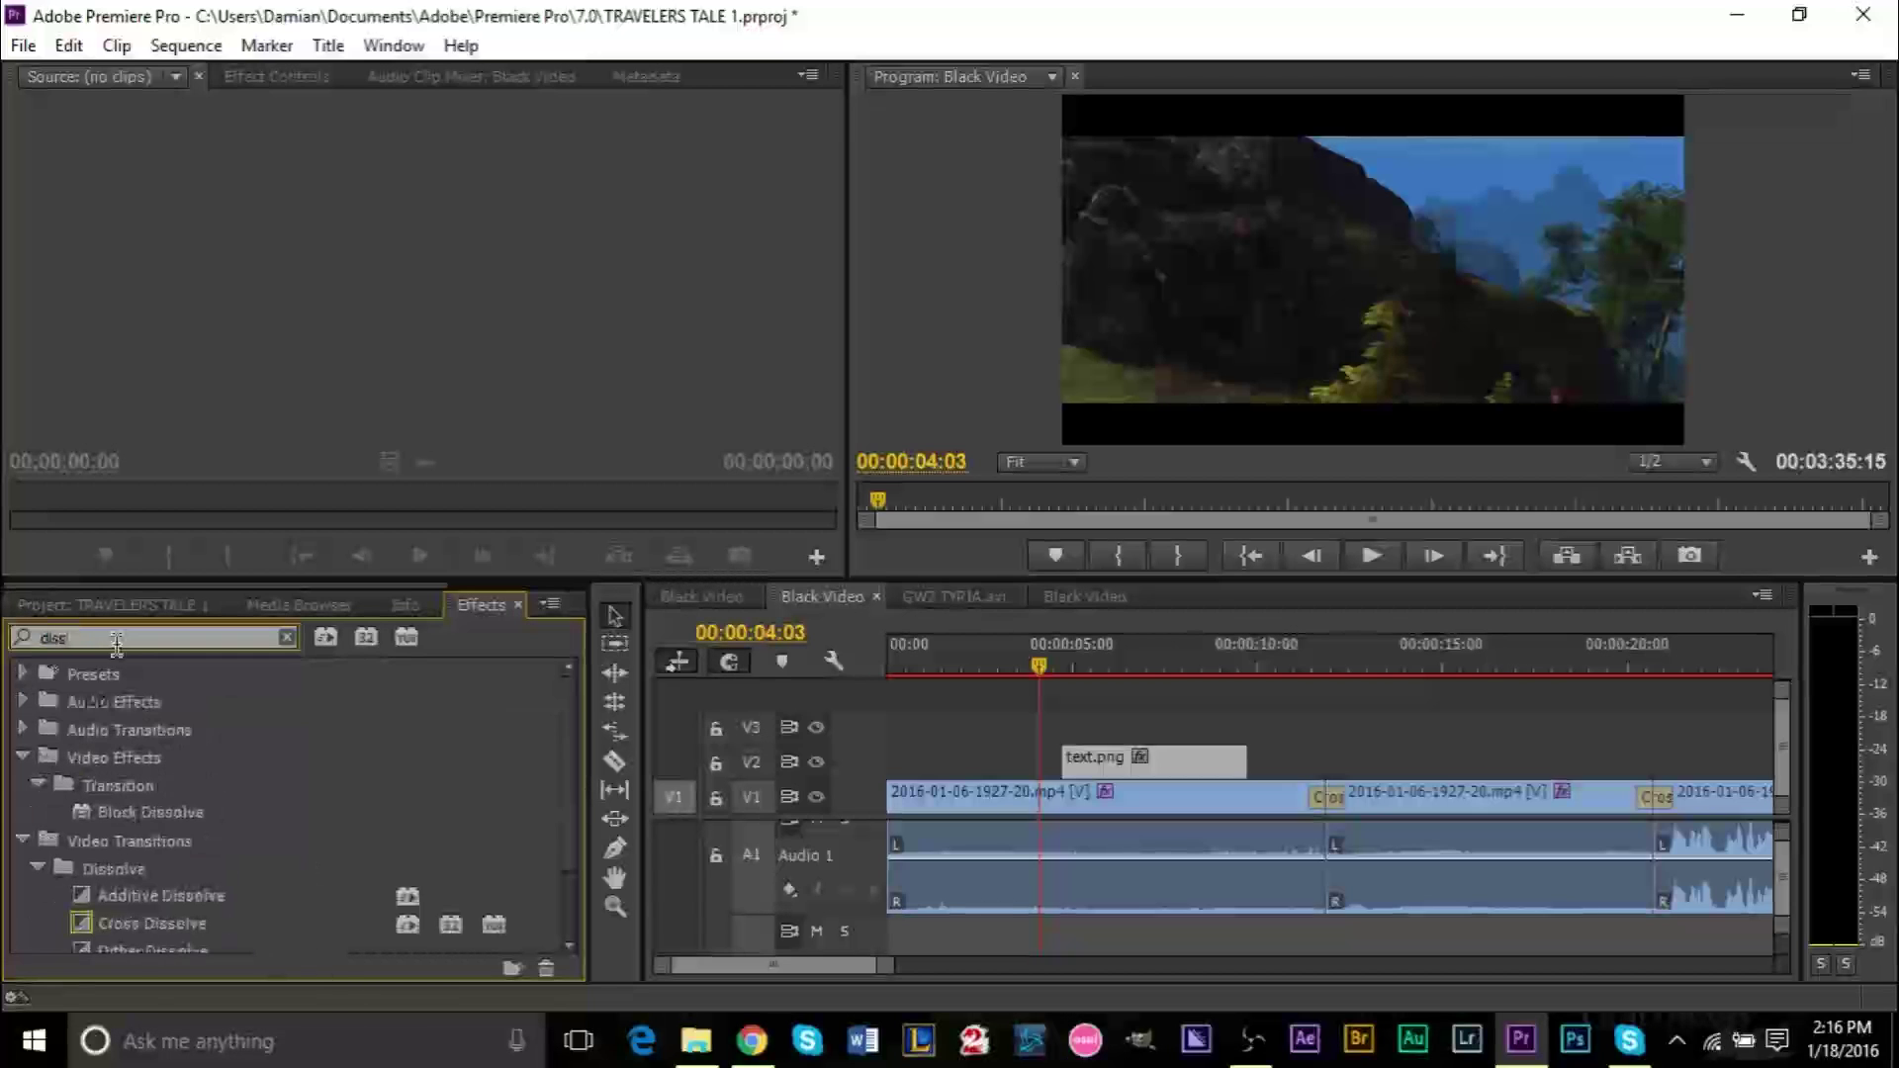
pyautogui.scroll(-2, 104, 771)
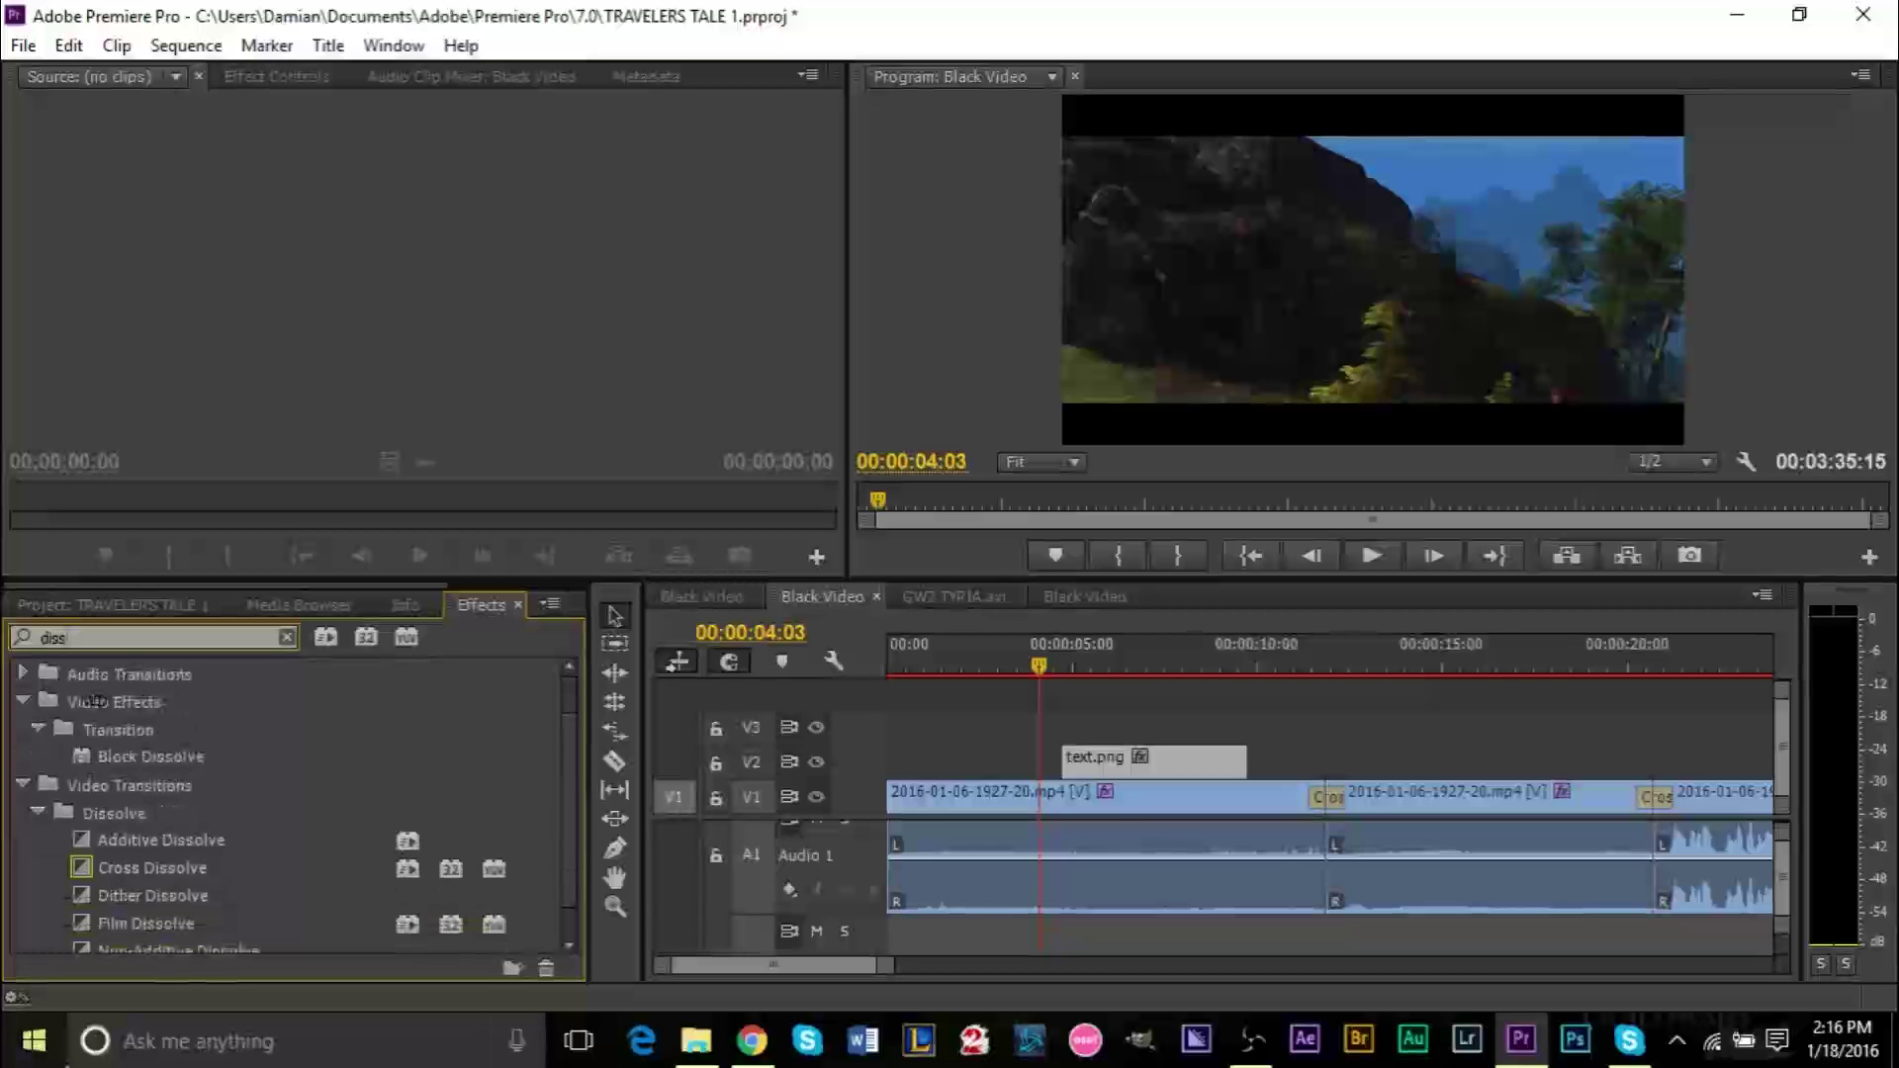
pyautogui.moveTo(146, 871); pyautogui.dragTo(1080, 764)
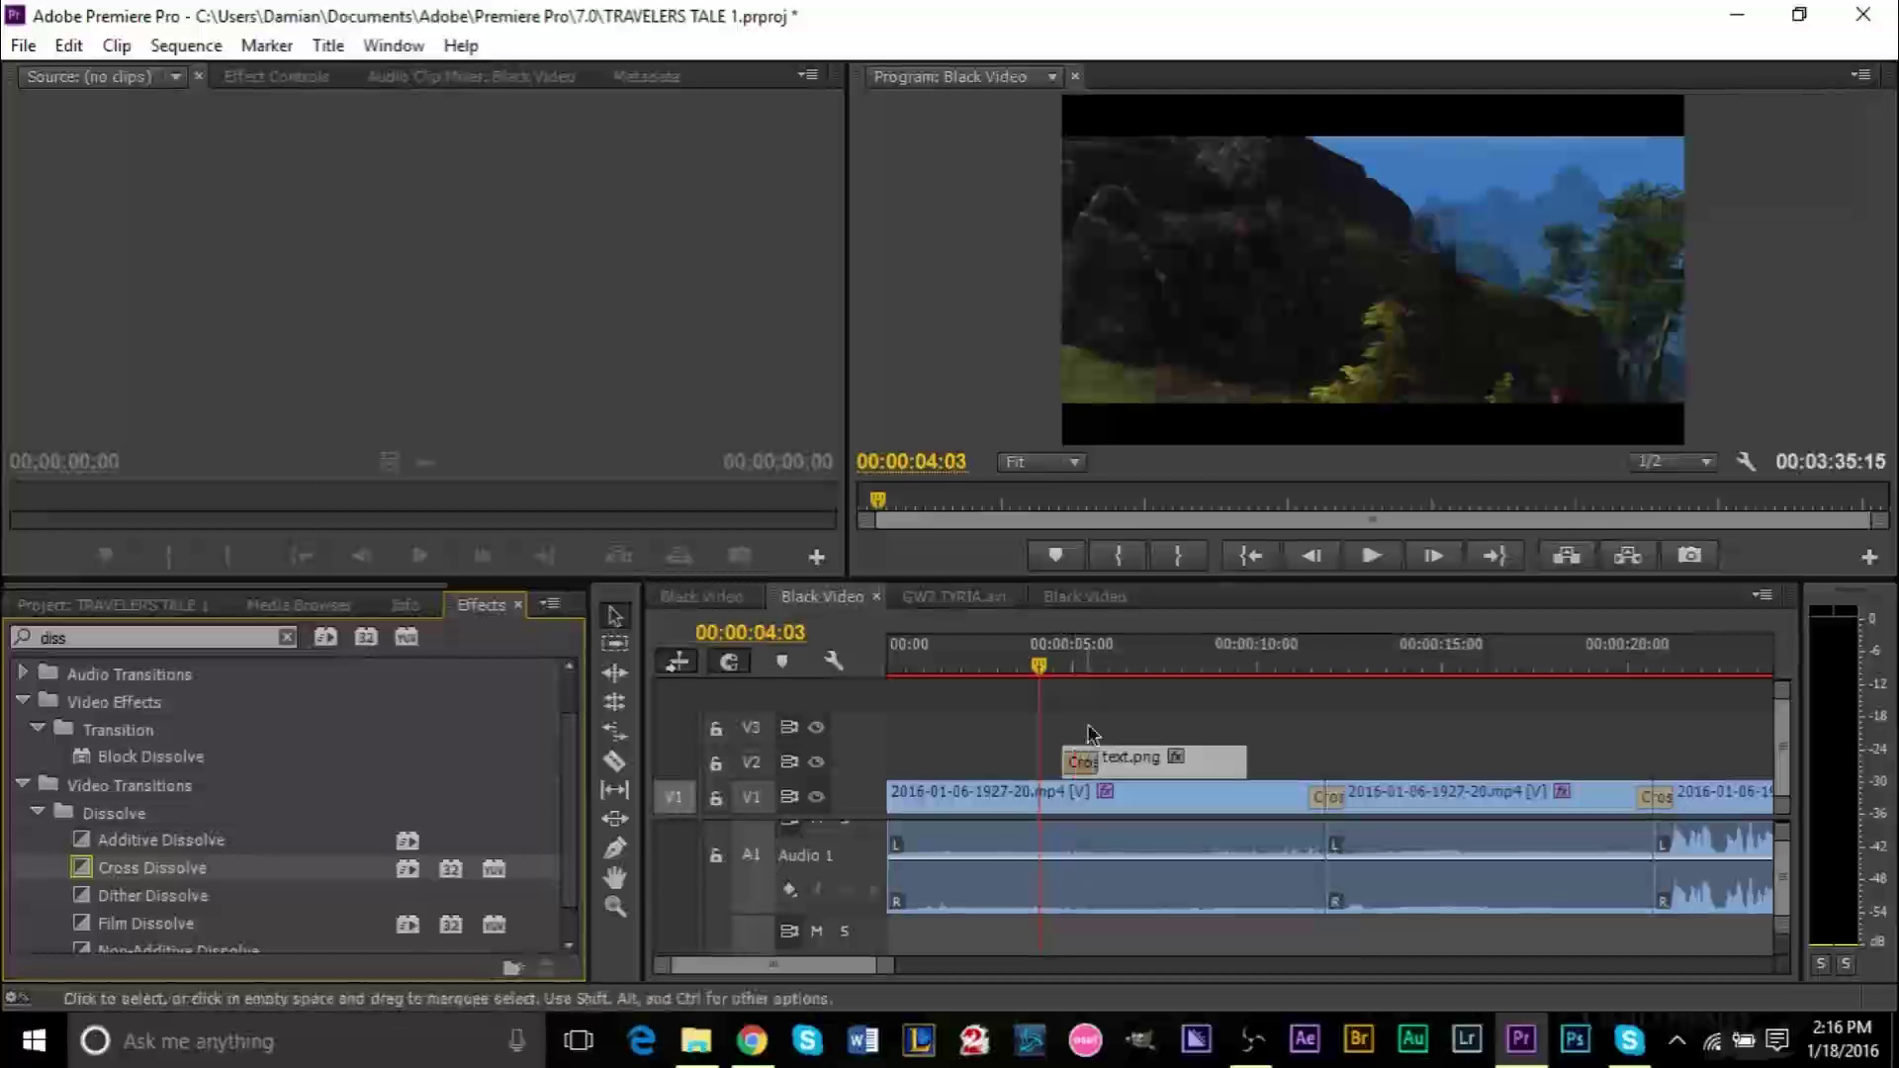
pyautogui.press('space')
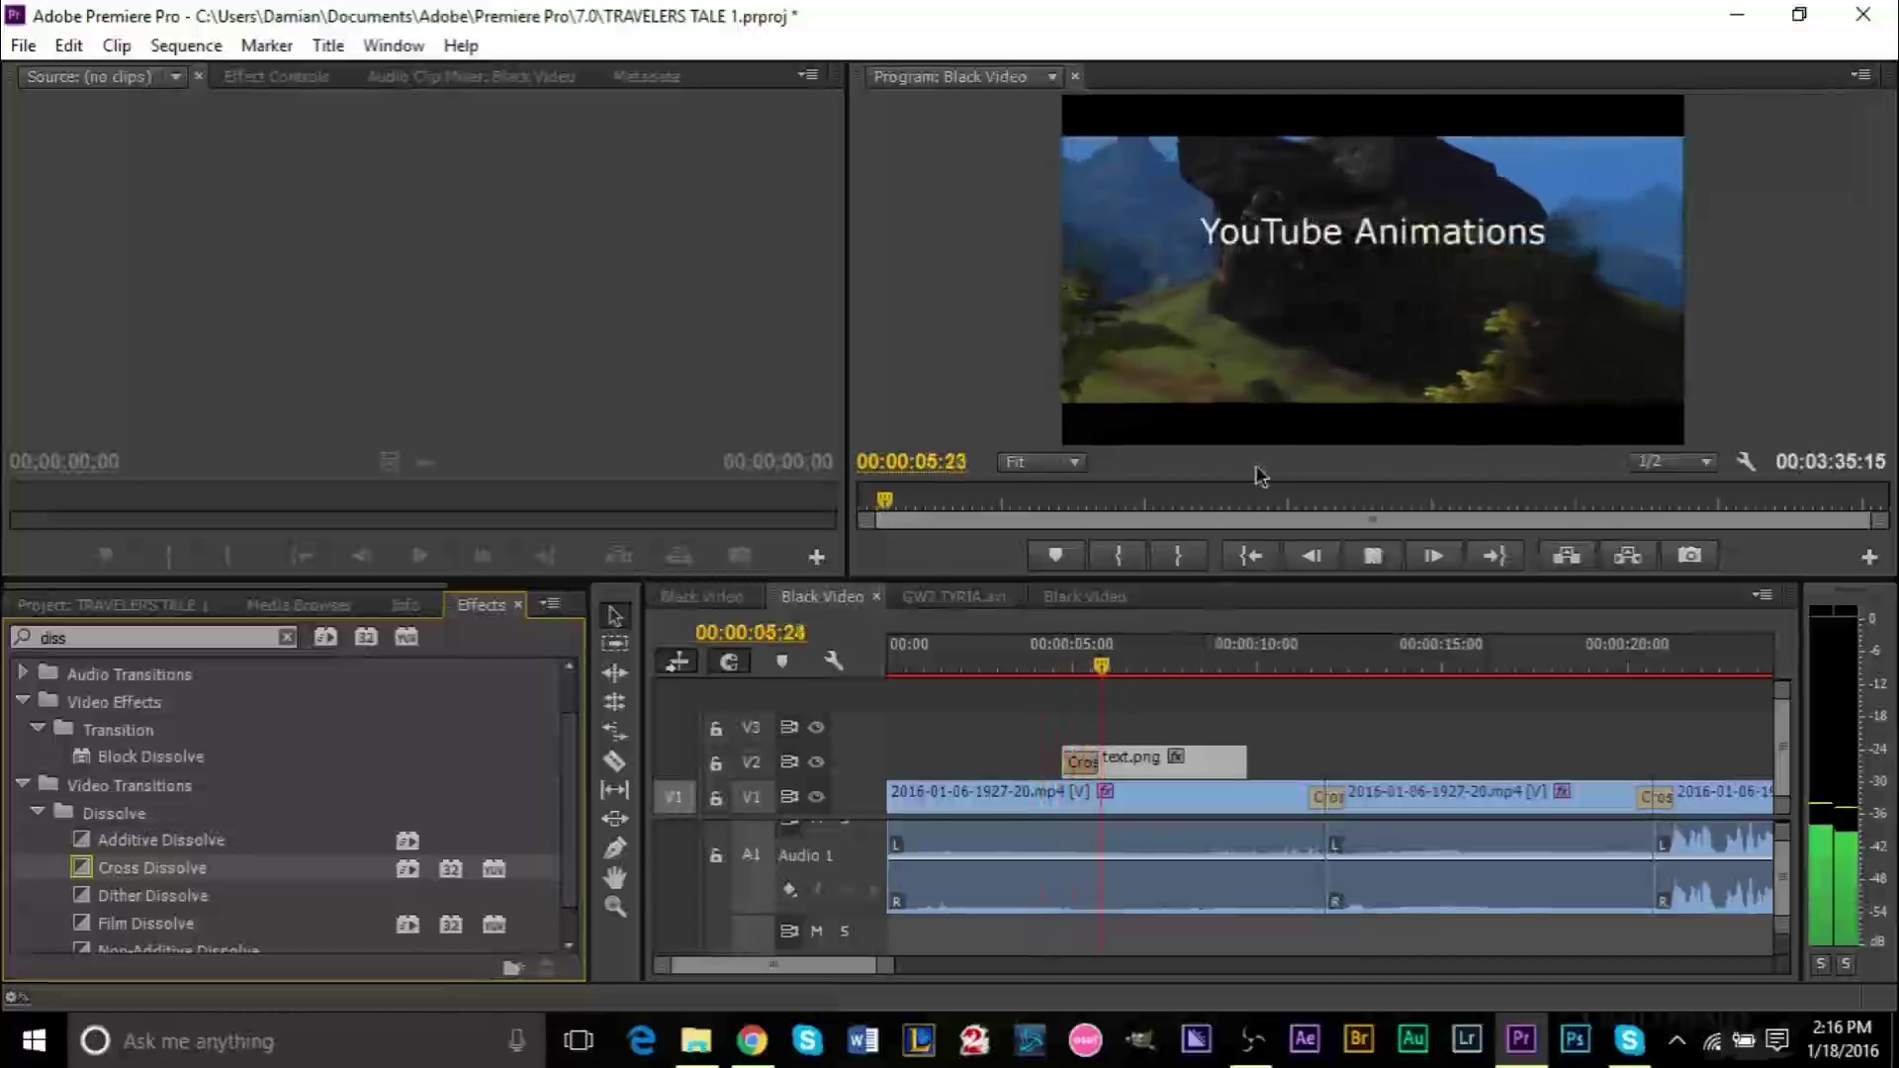
# - Add a Cross Dissolve to the end of the text.png clip and play back its fade-out
pyautogui.press('space')
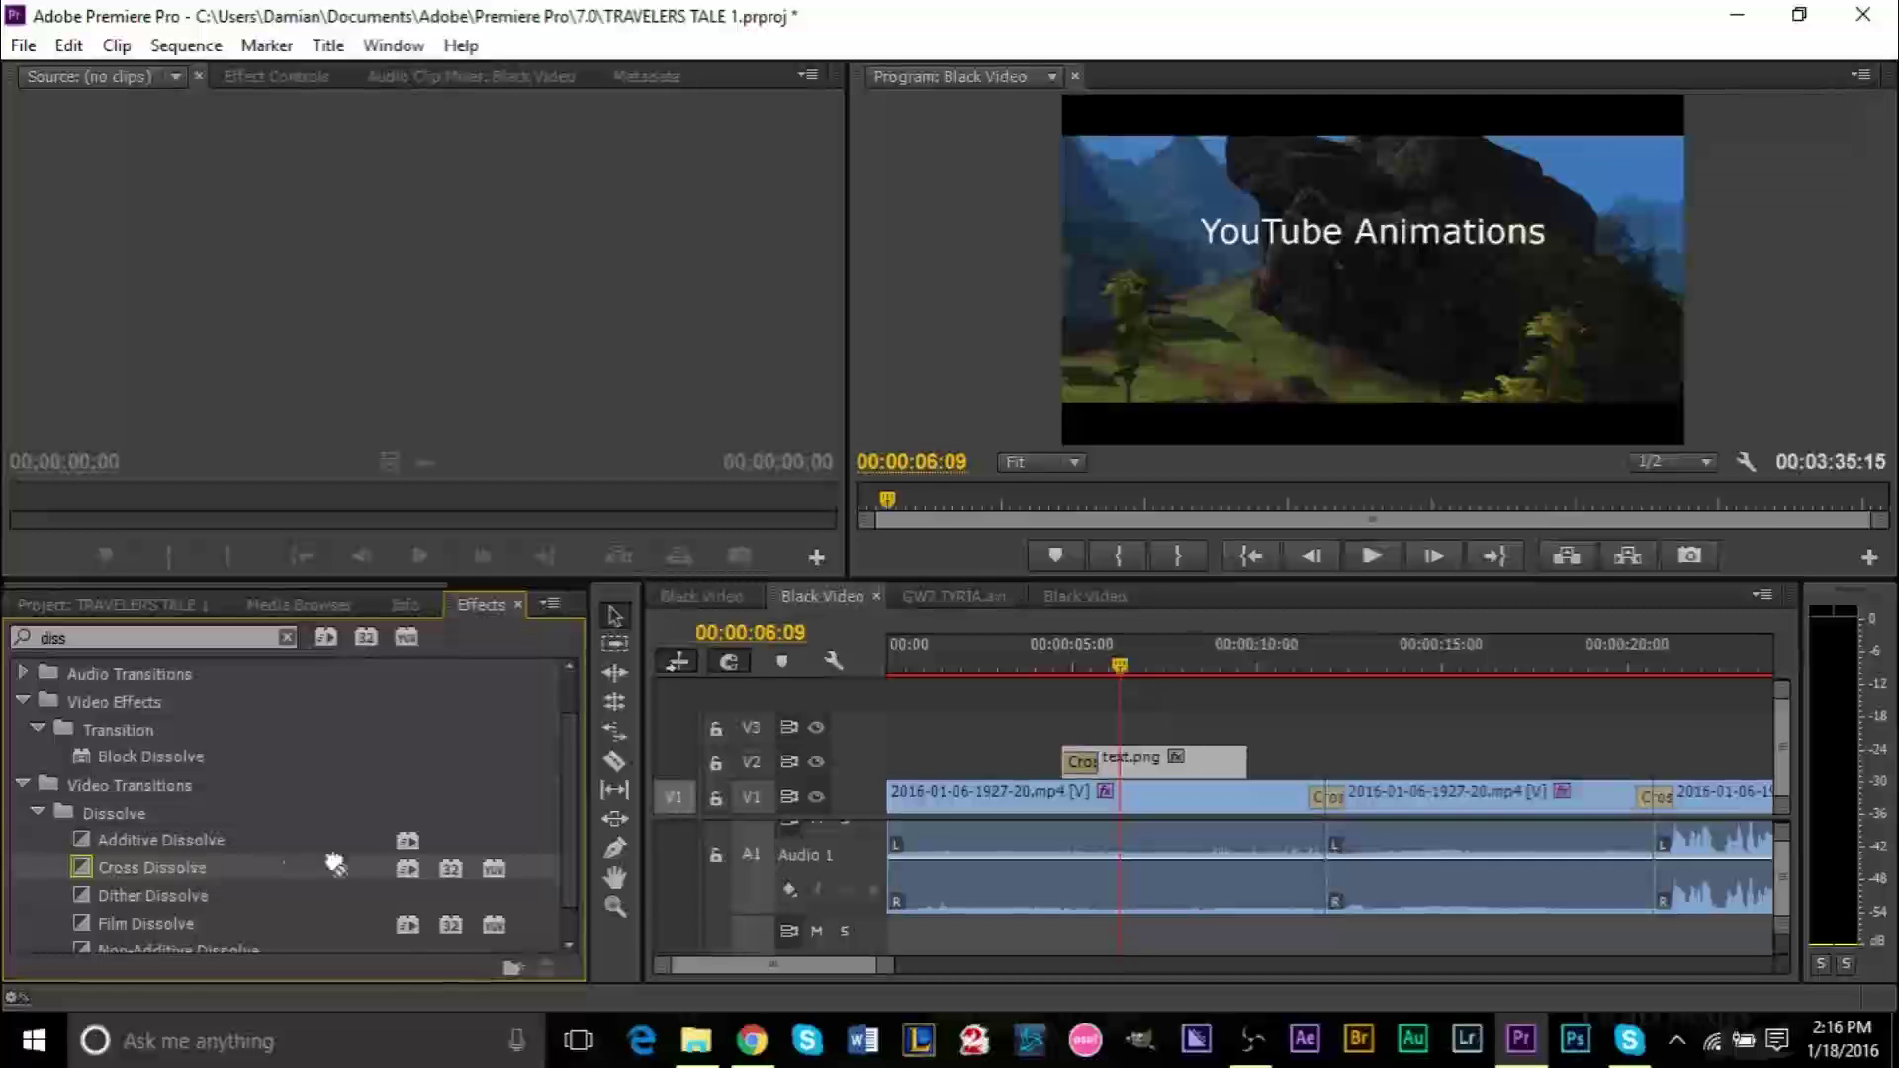
pyautogui.moveTo(336, 866); pyautogui.dragTo(1219, 757)
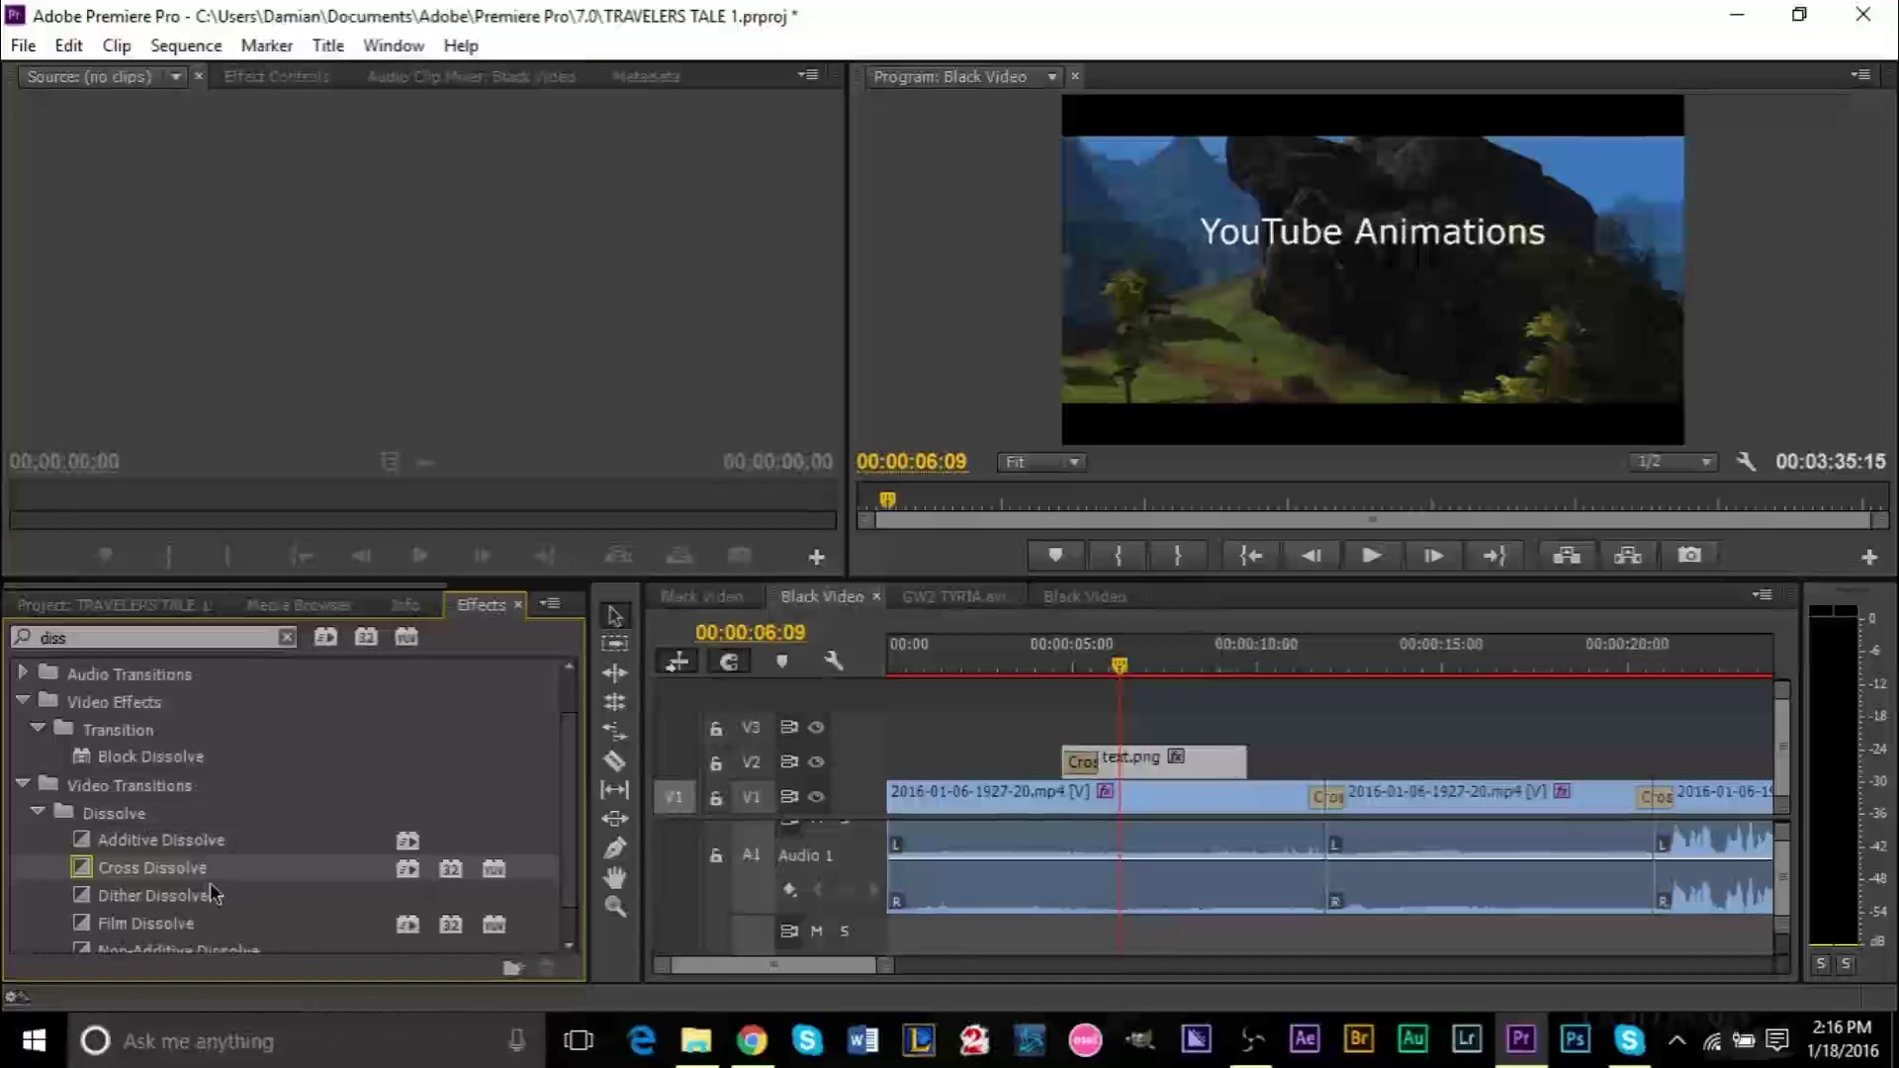
pyautogui.moveTo(203, 869); pyautogui.dragTo(1231, 764)
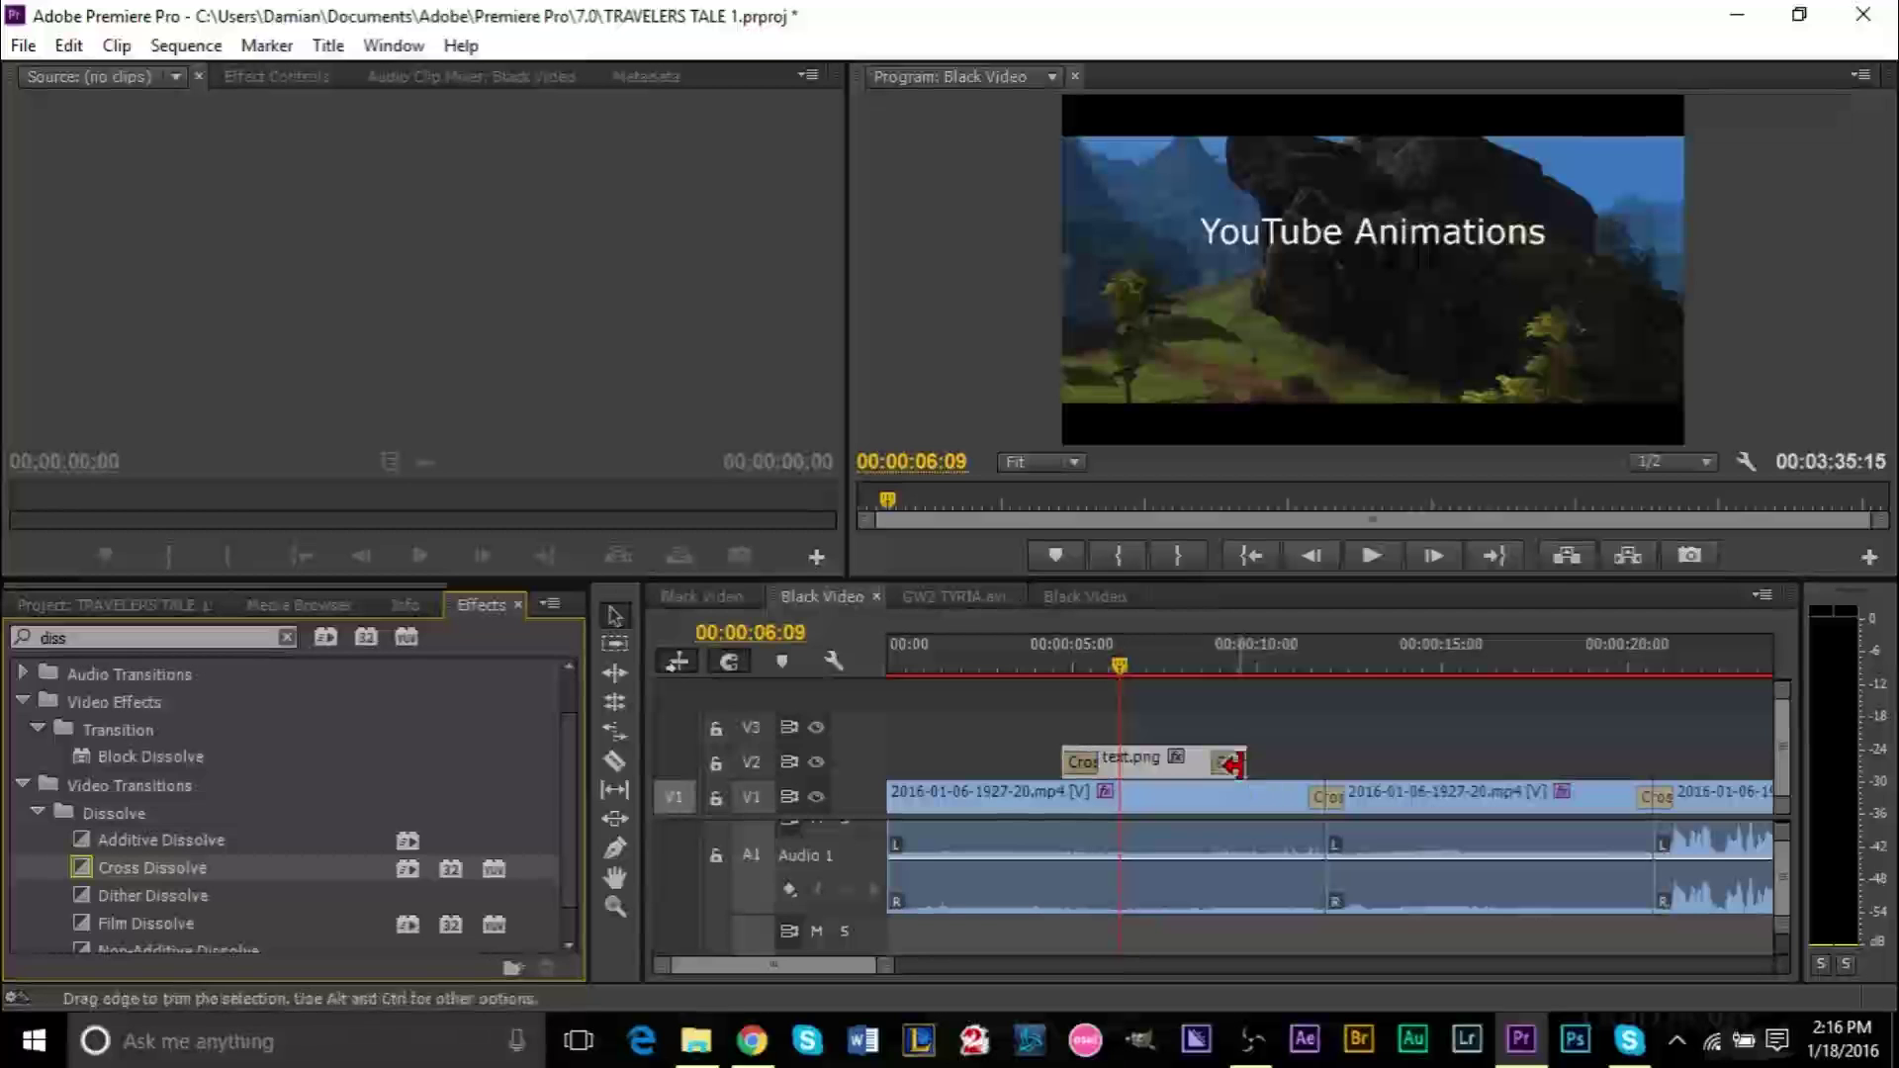
pyautogui.click(1191, 663)
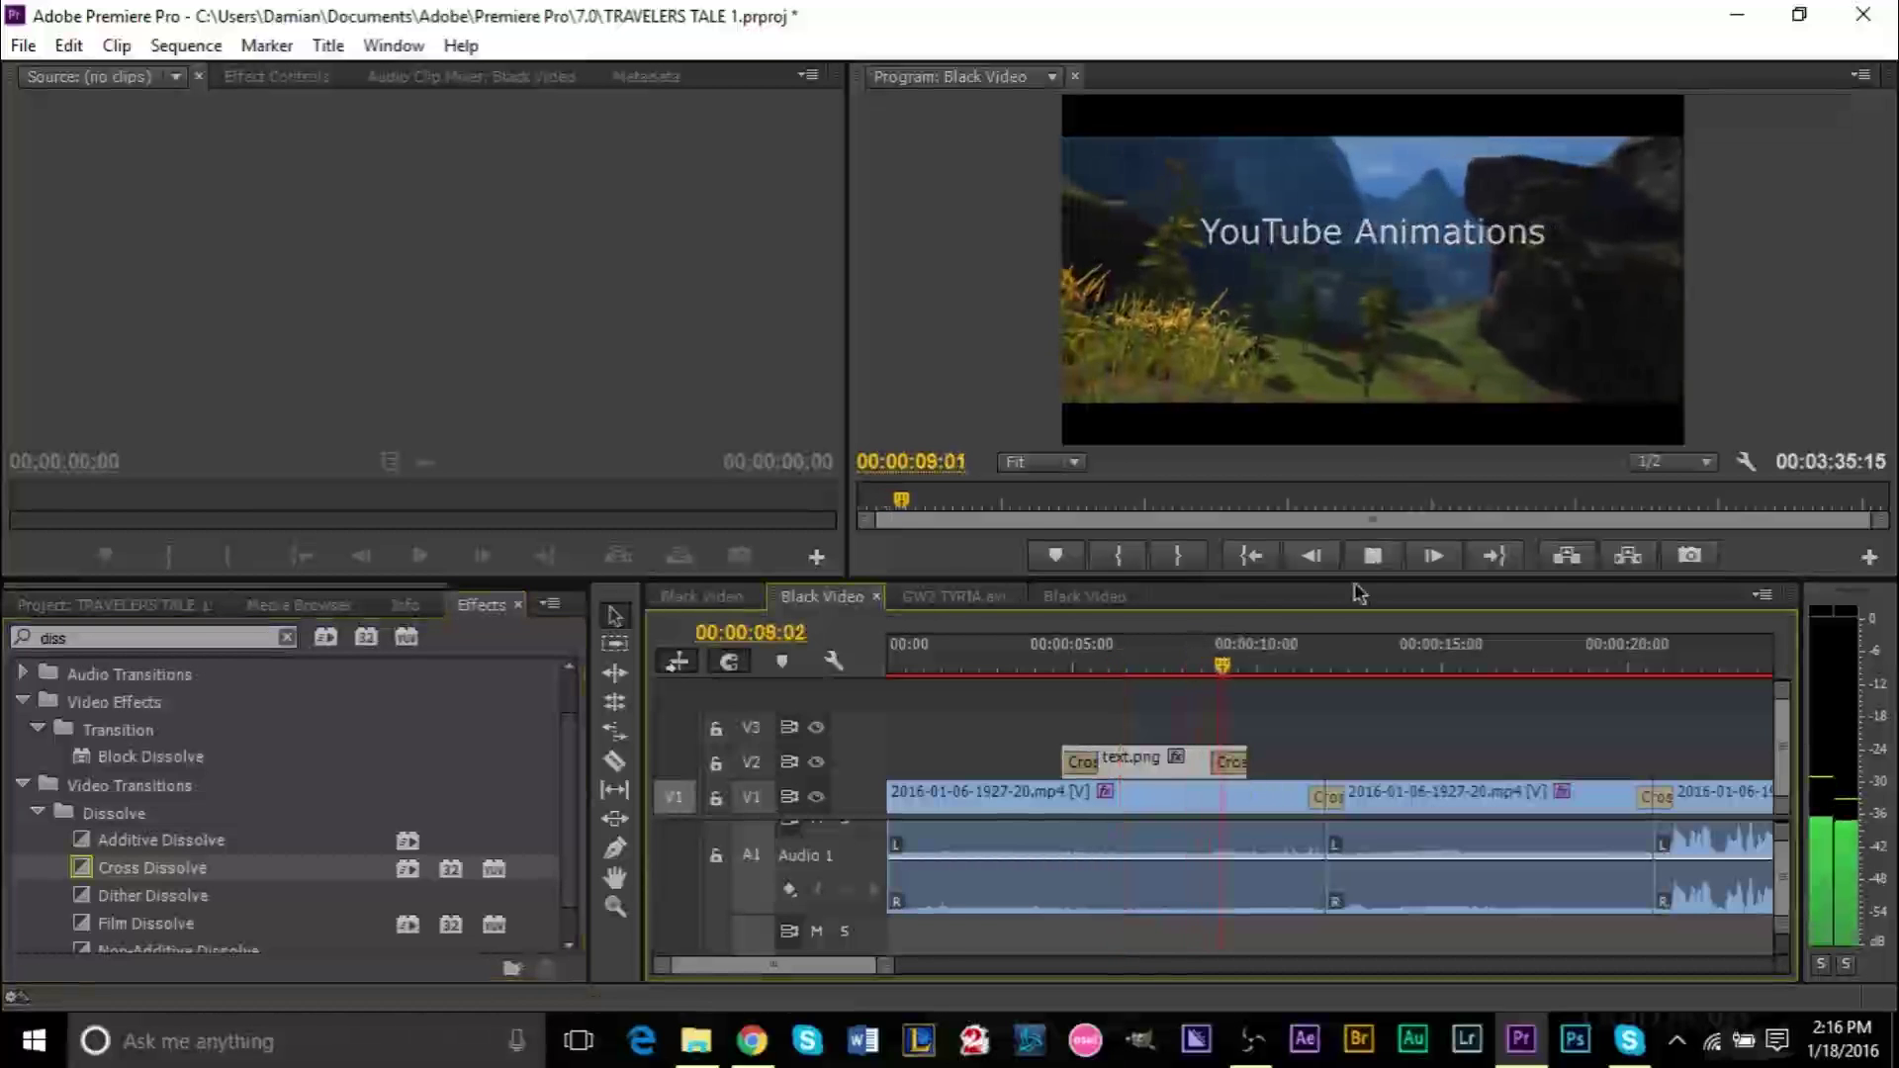
pyautogui.press('space')
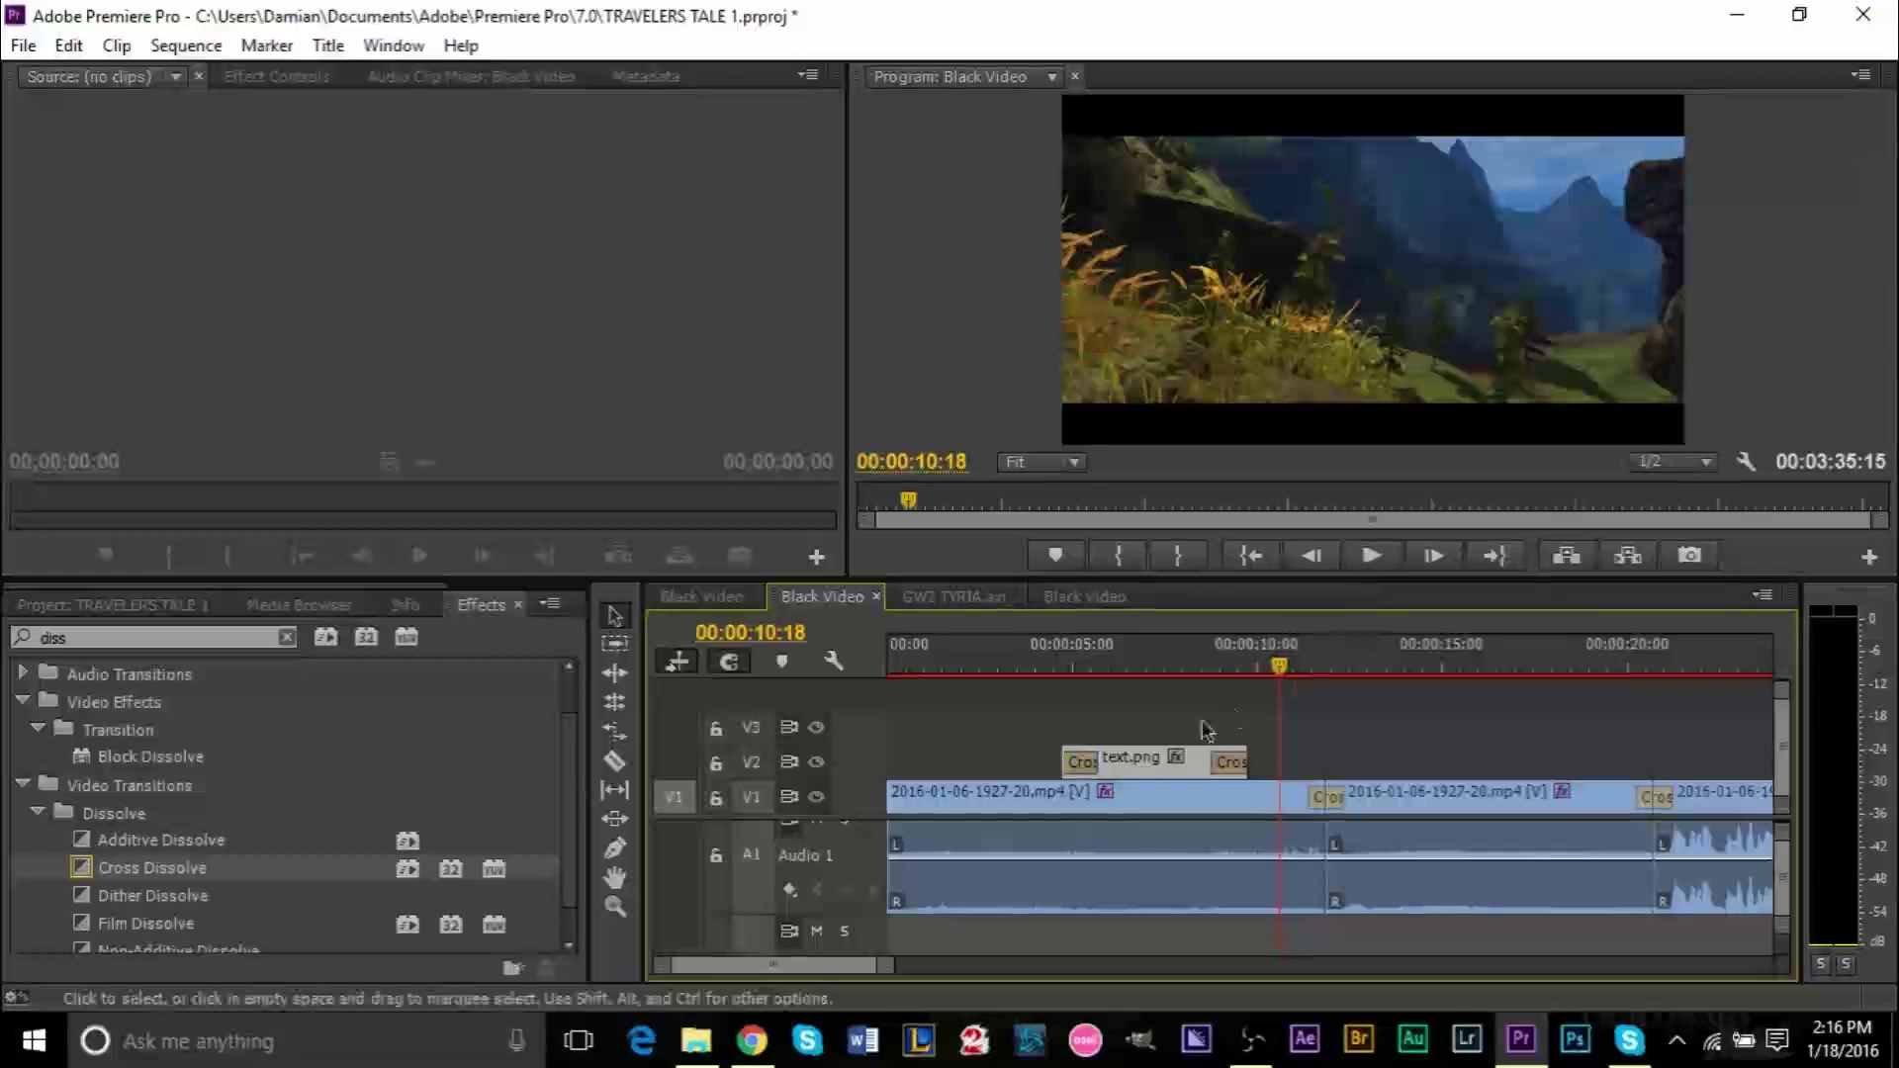
# - Move the text.png clip up to track V3 and place HL.png beneath it on V2, starting slightly after the text
pyautogui.moveTo(1143, 764); pyautogui.dragTo(1144, 742)
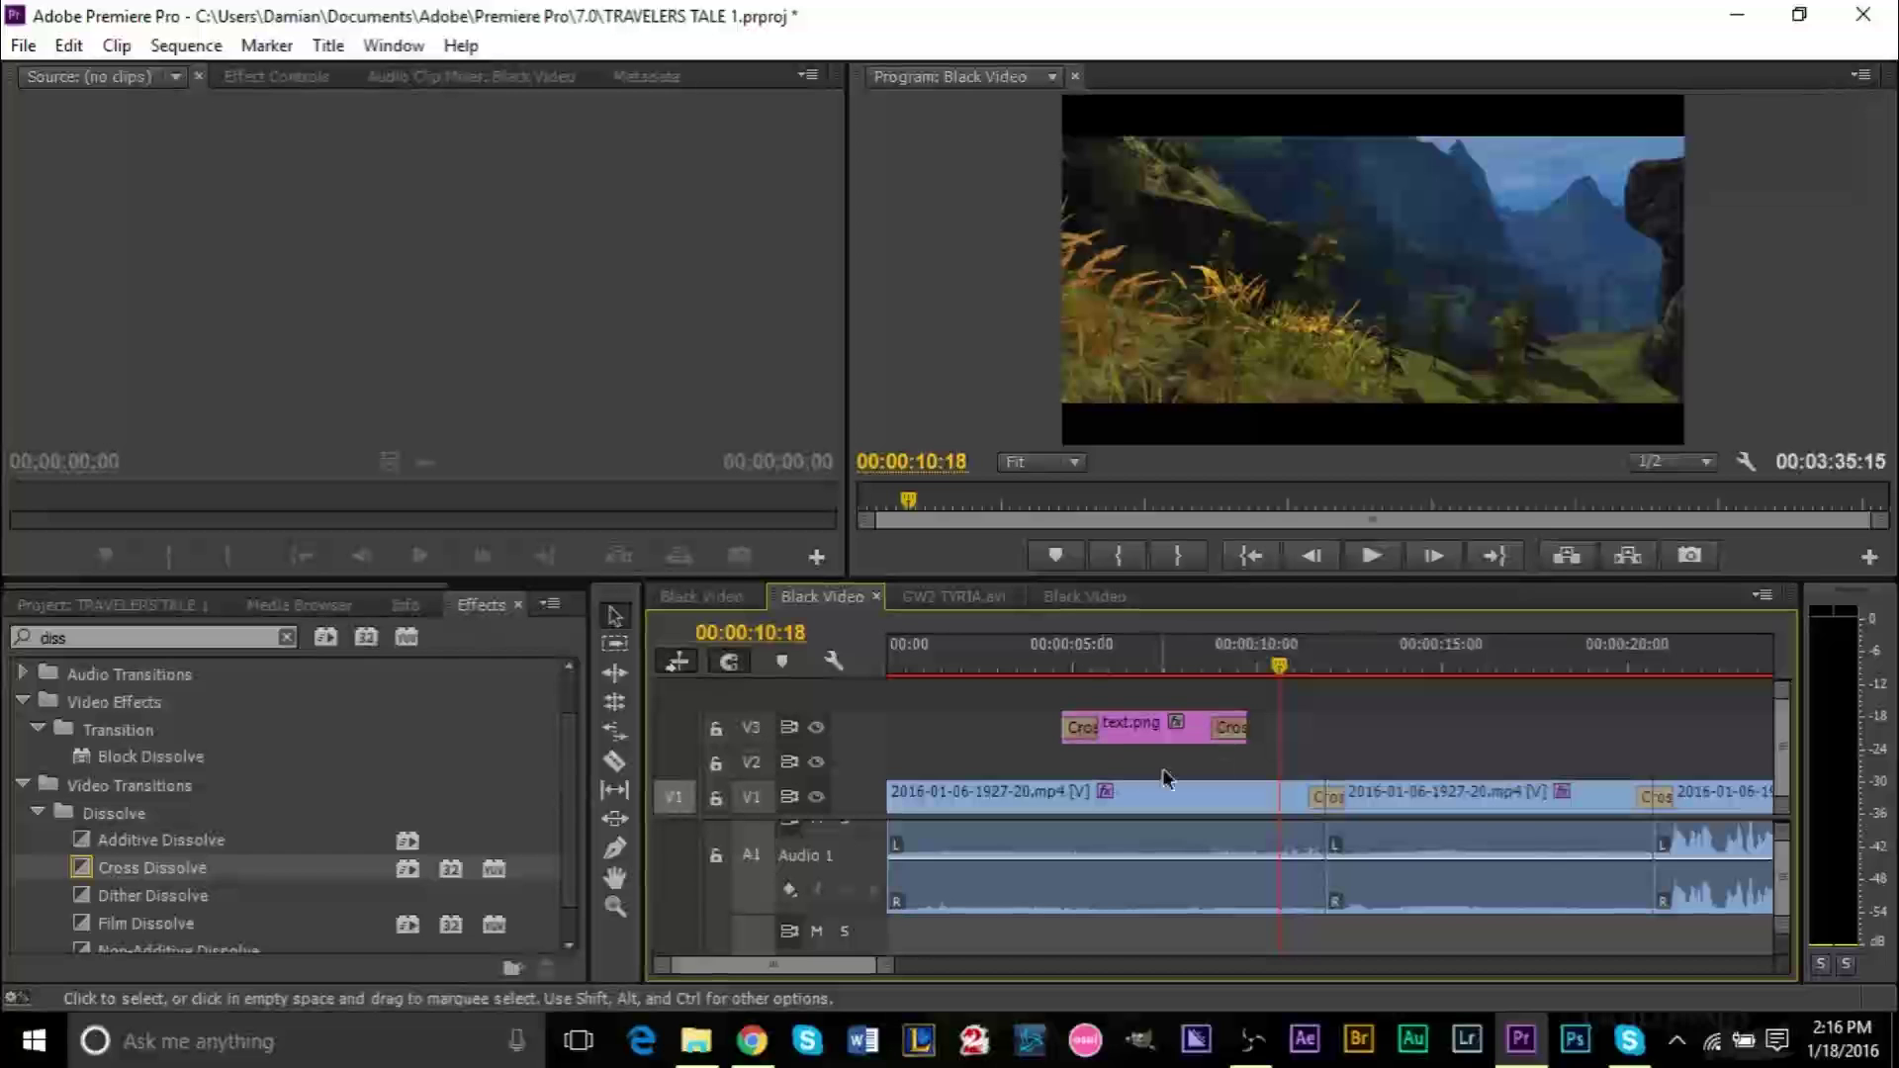
pyautogui.click(116, 604)
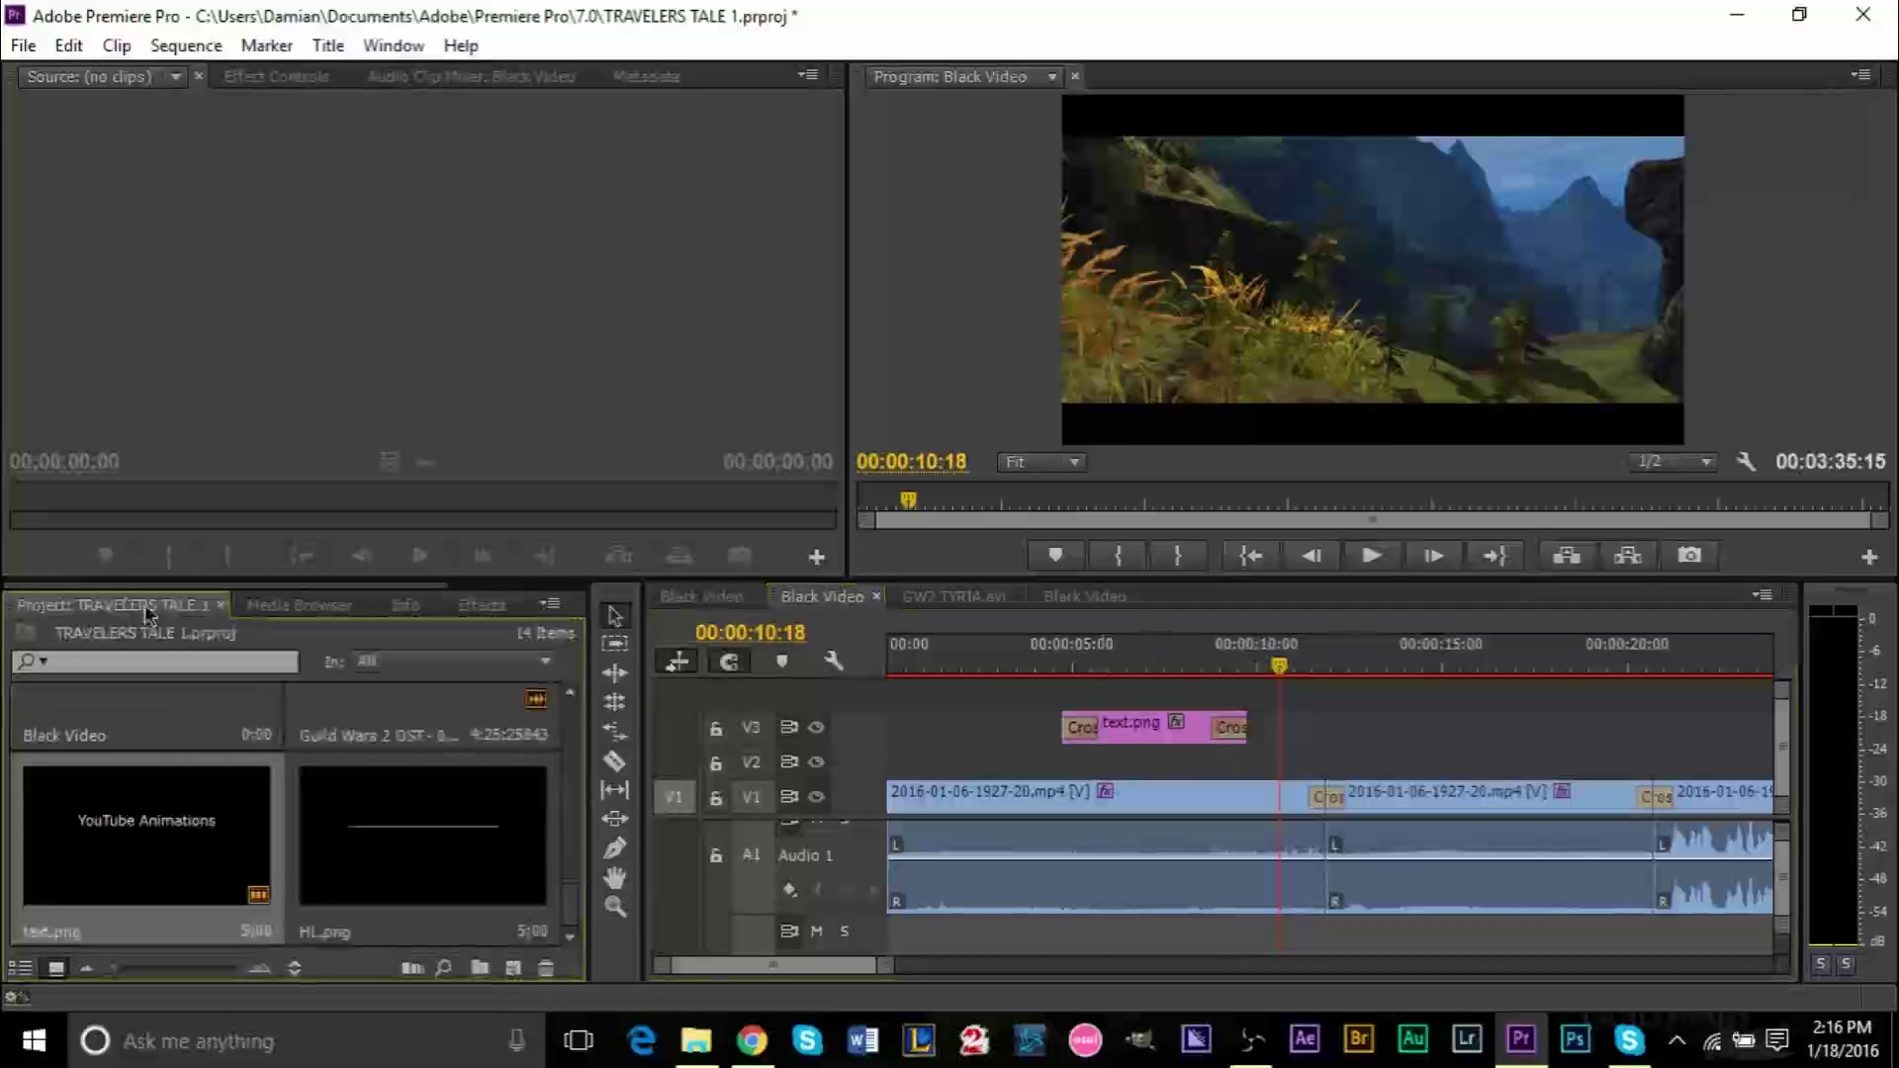
pyautogui.moveTo(381, 857); pyautogui.dragTo(1124, 762)
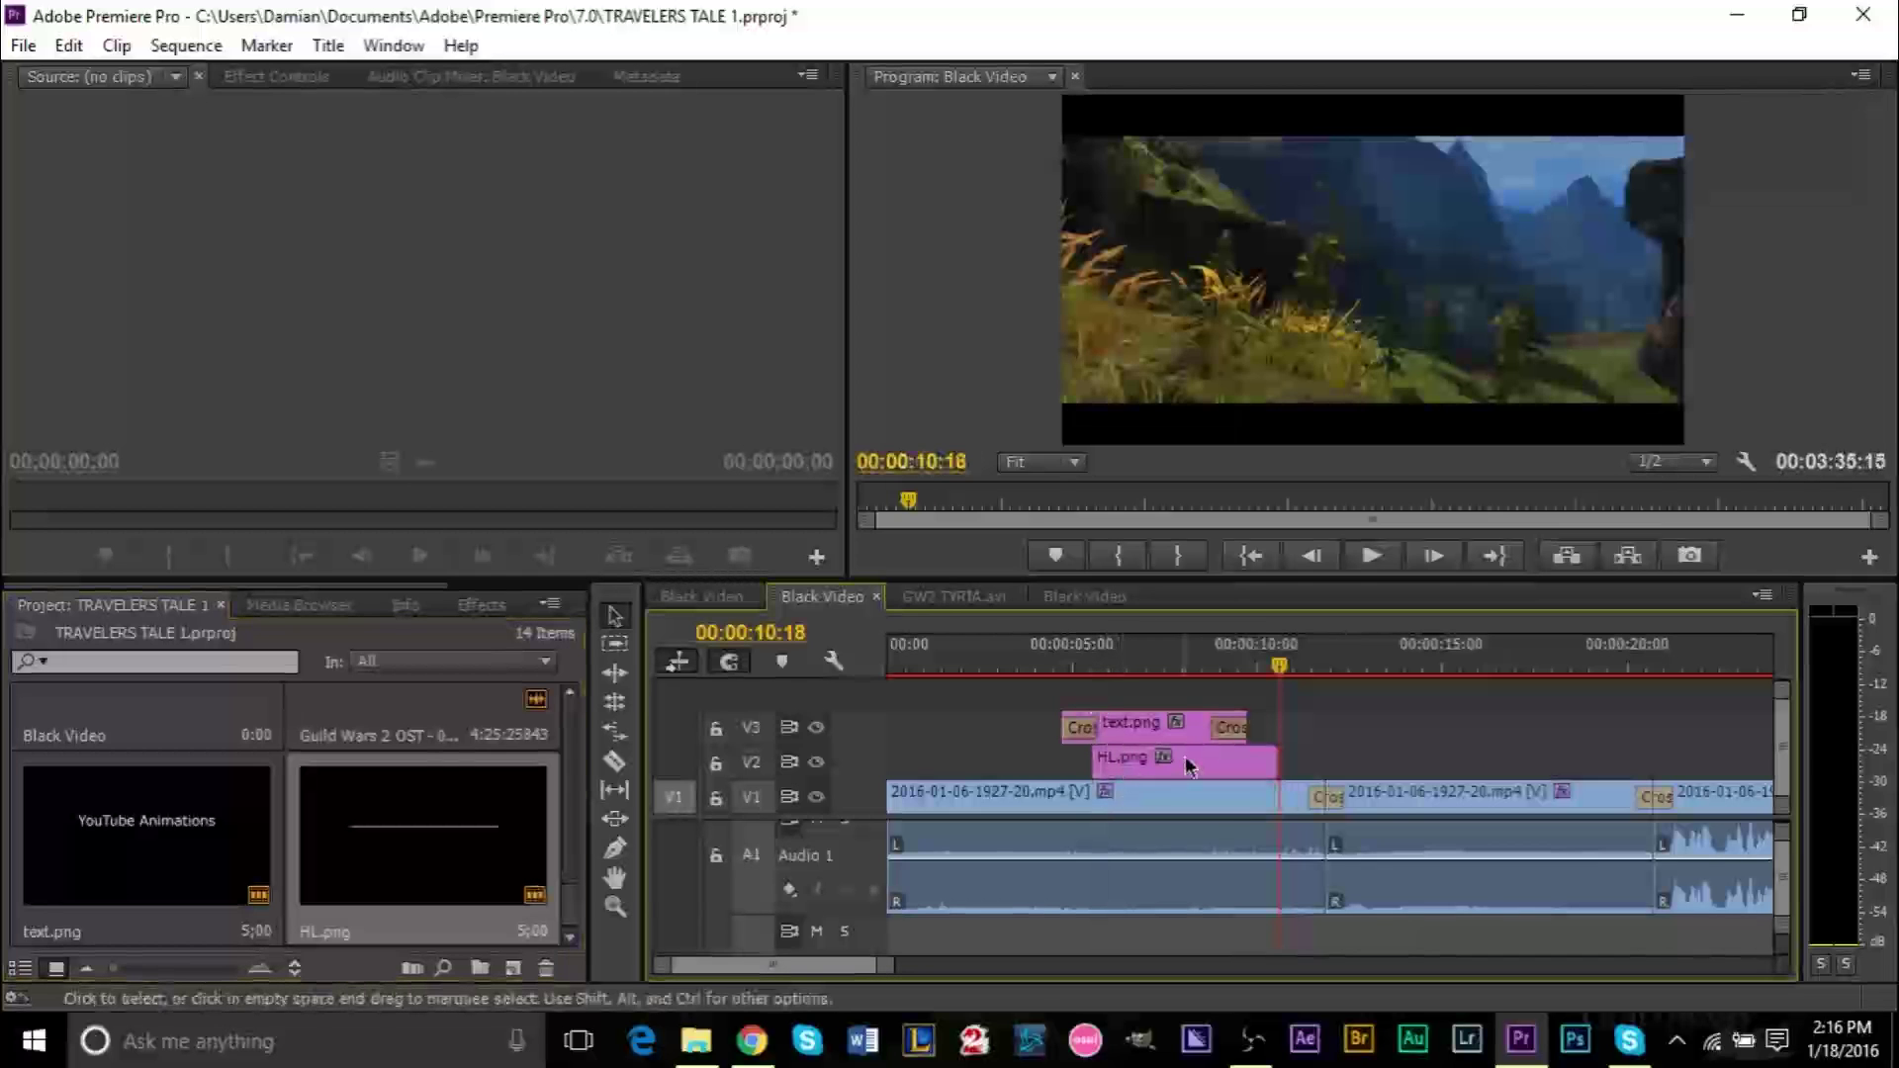
# - Scale the HL.png clip to the frame size and preview the underline with the text around the 6-second mark
pyautogui.click(1175, 666)
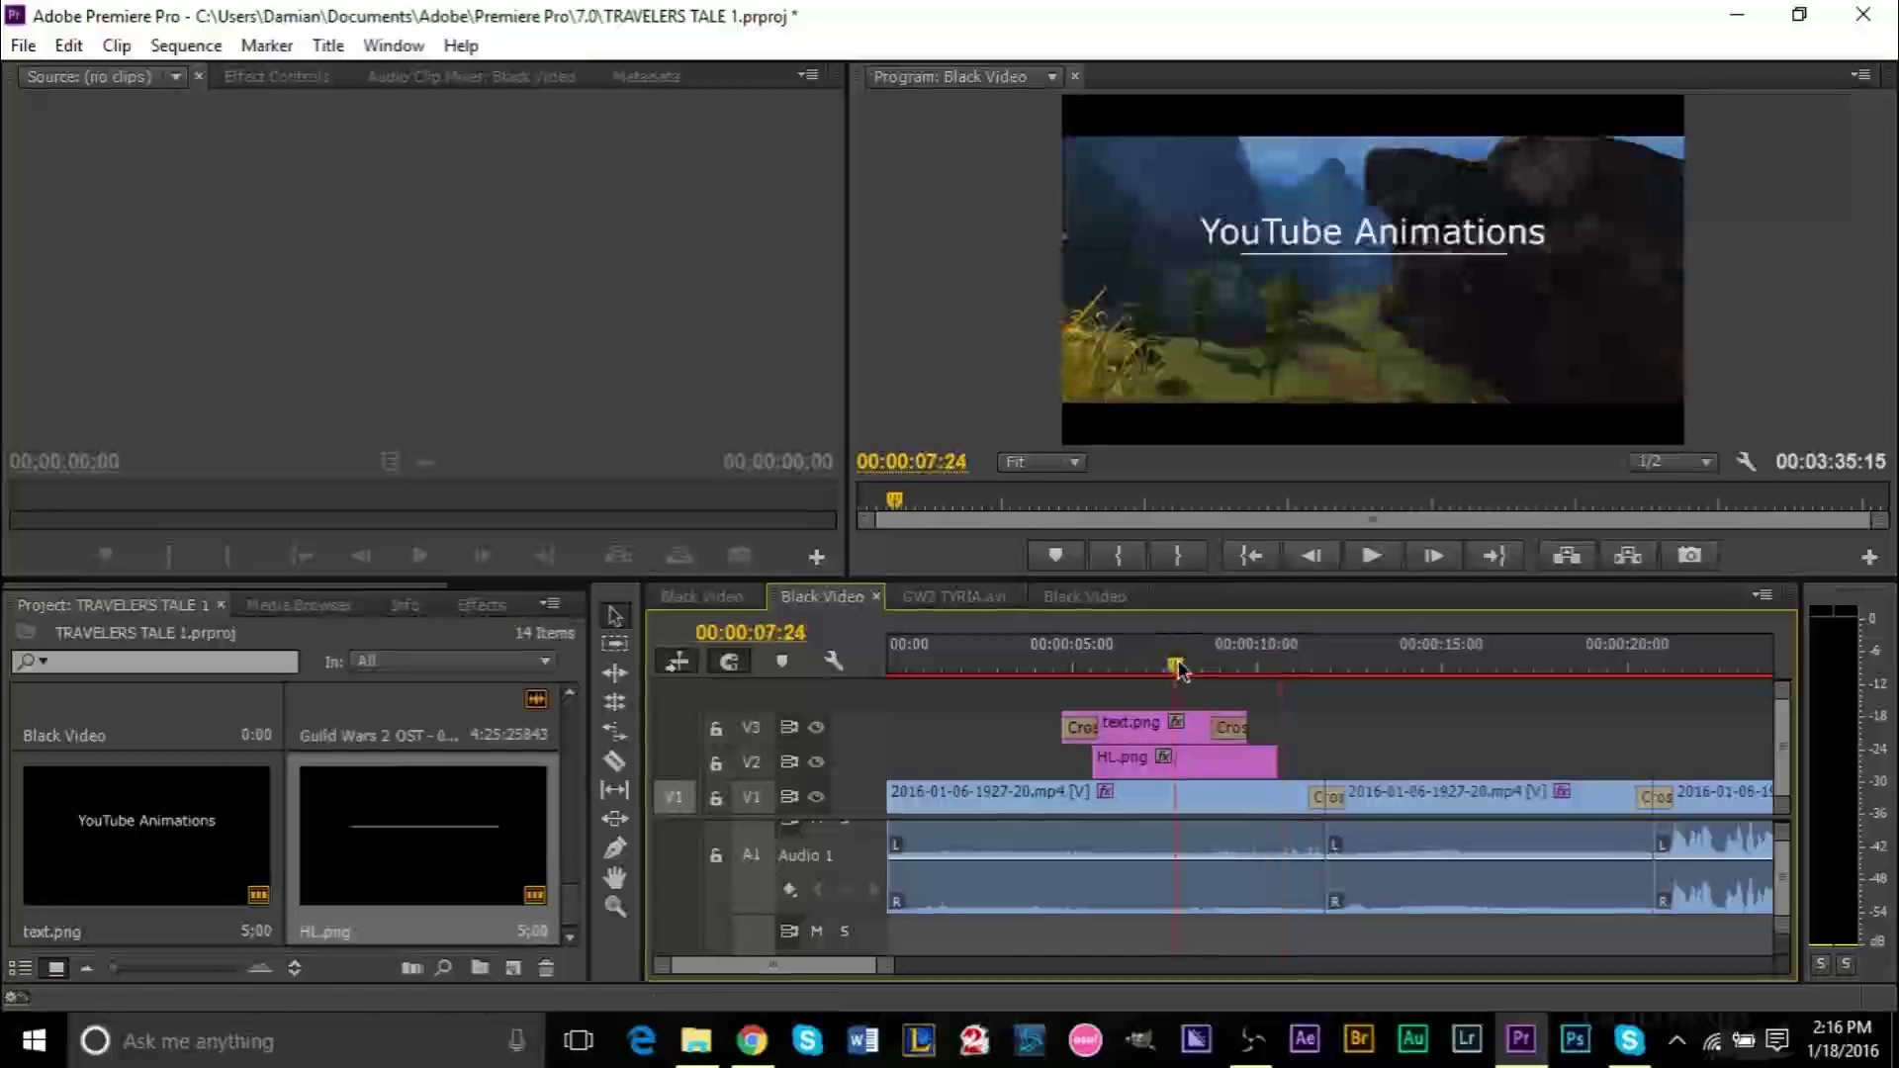
pyautogui.rightClick(1195, 771)
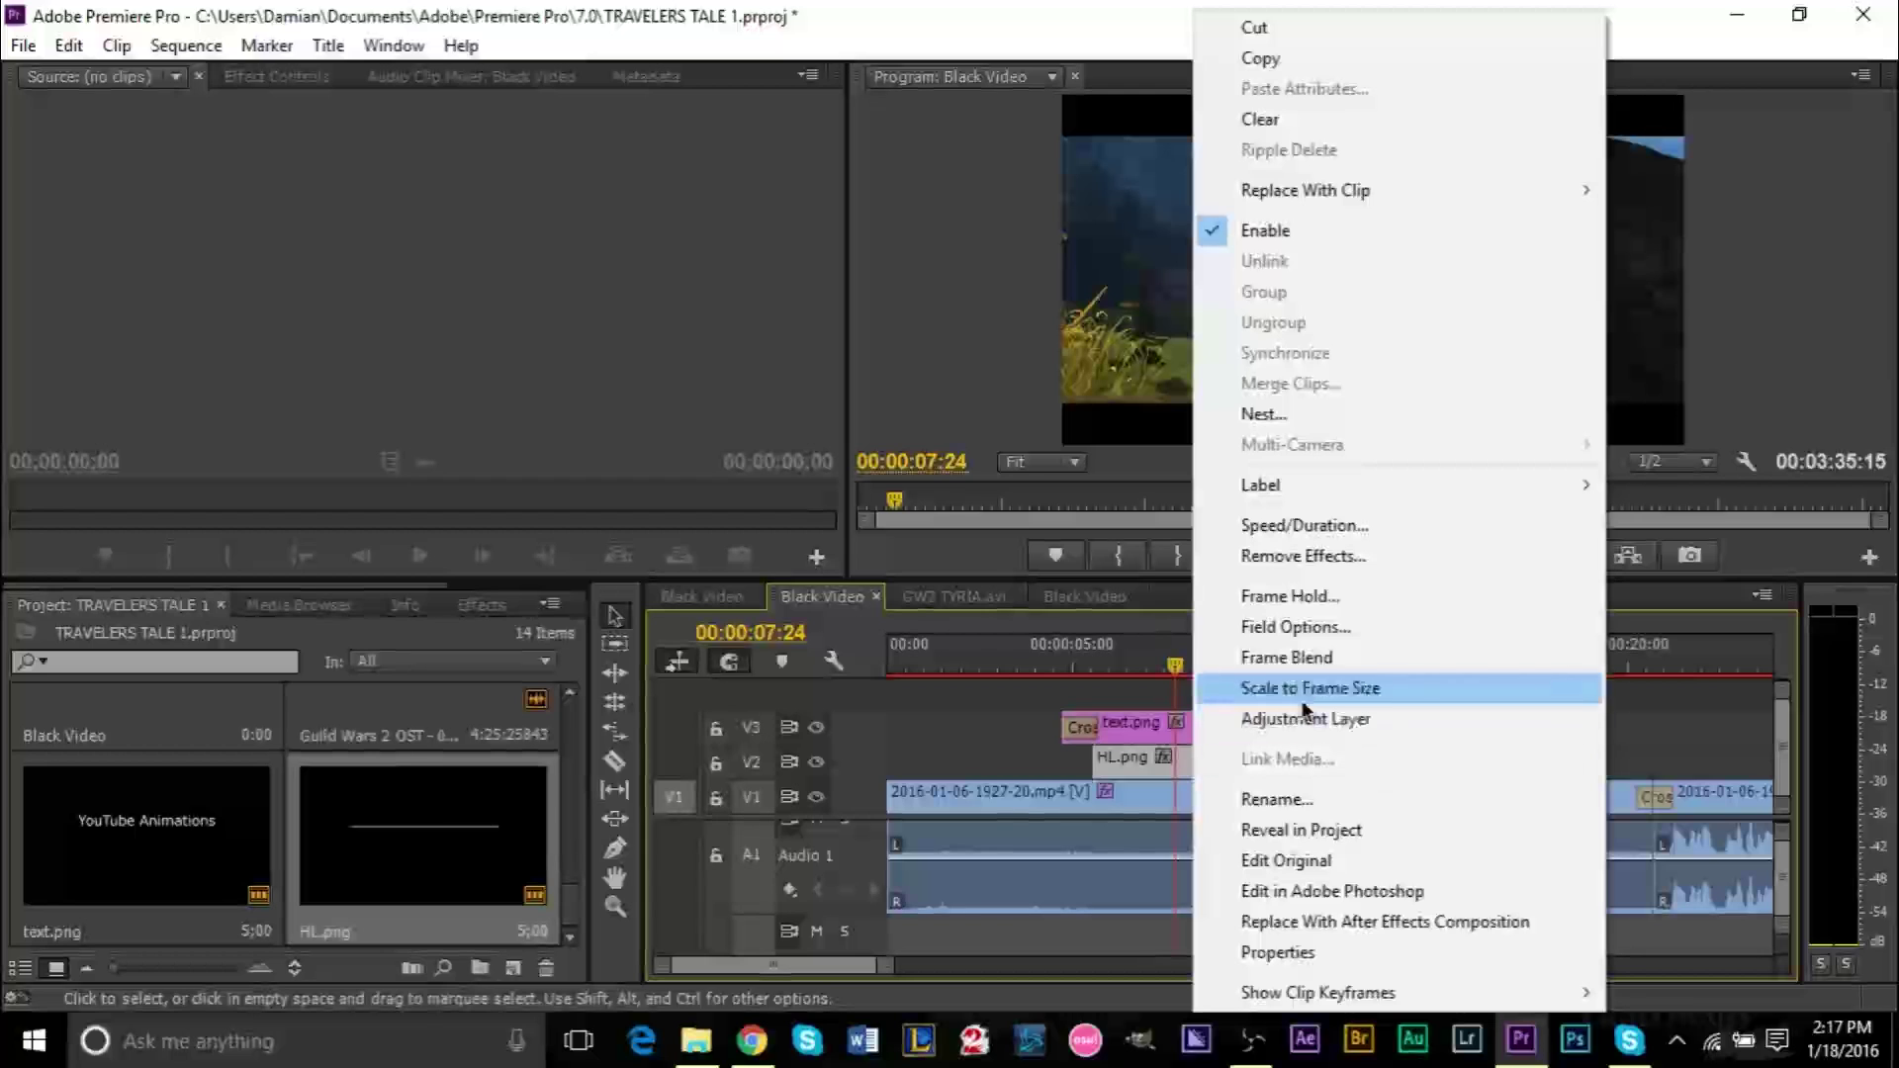
pyautogui.click(1304, 702)
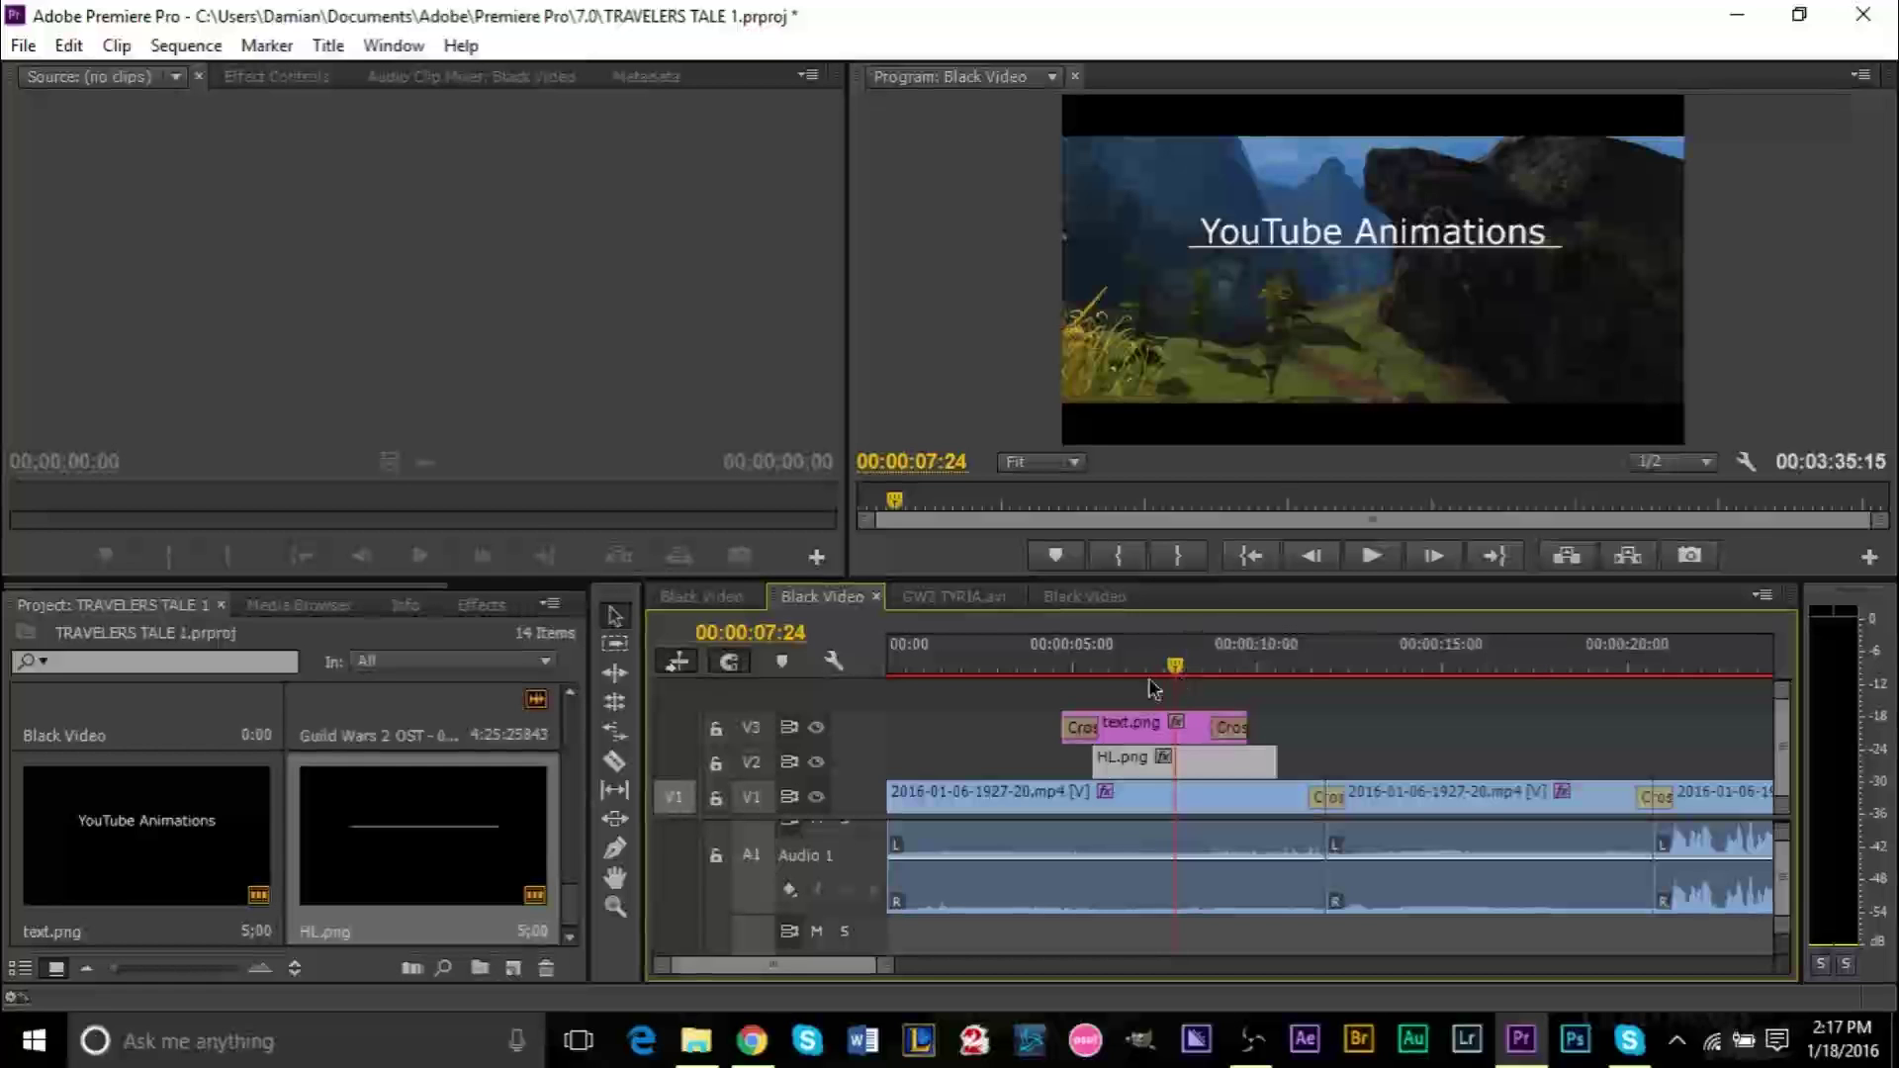
pyautogui.click(1111, 666)
pyautogui.moveTo(1111, 666); pyautogui.dragTo(1078, 662)
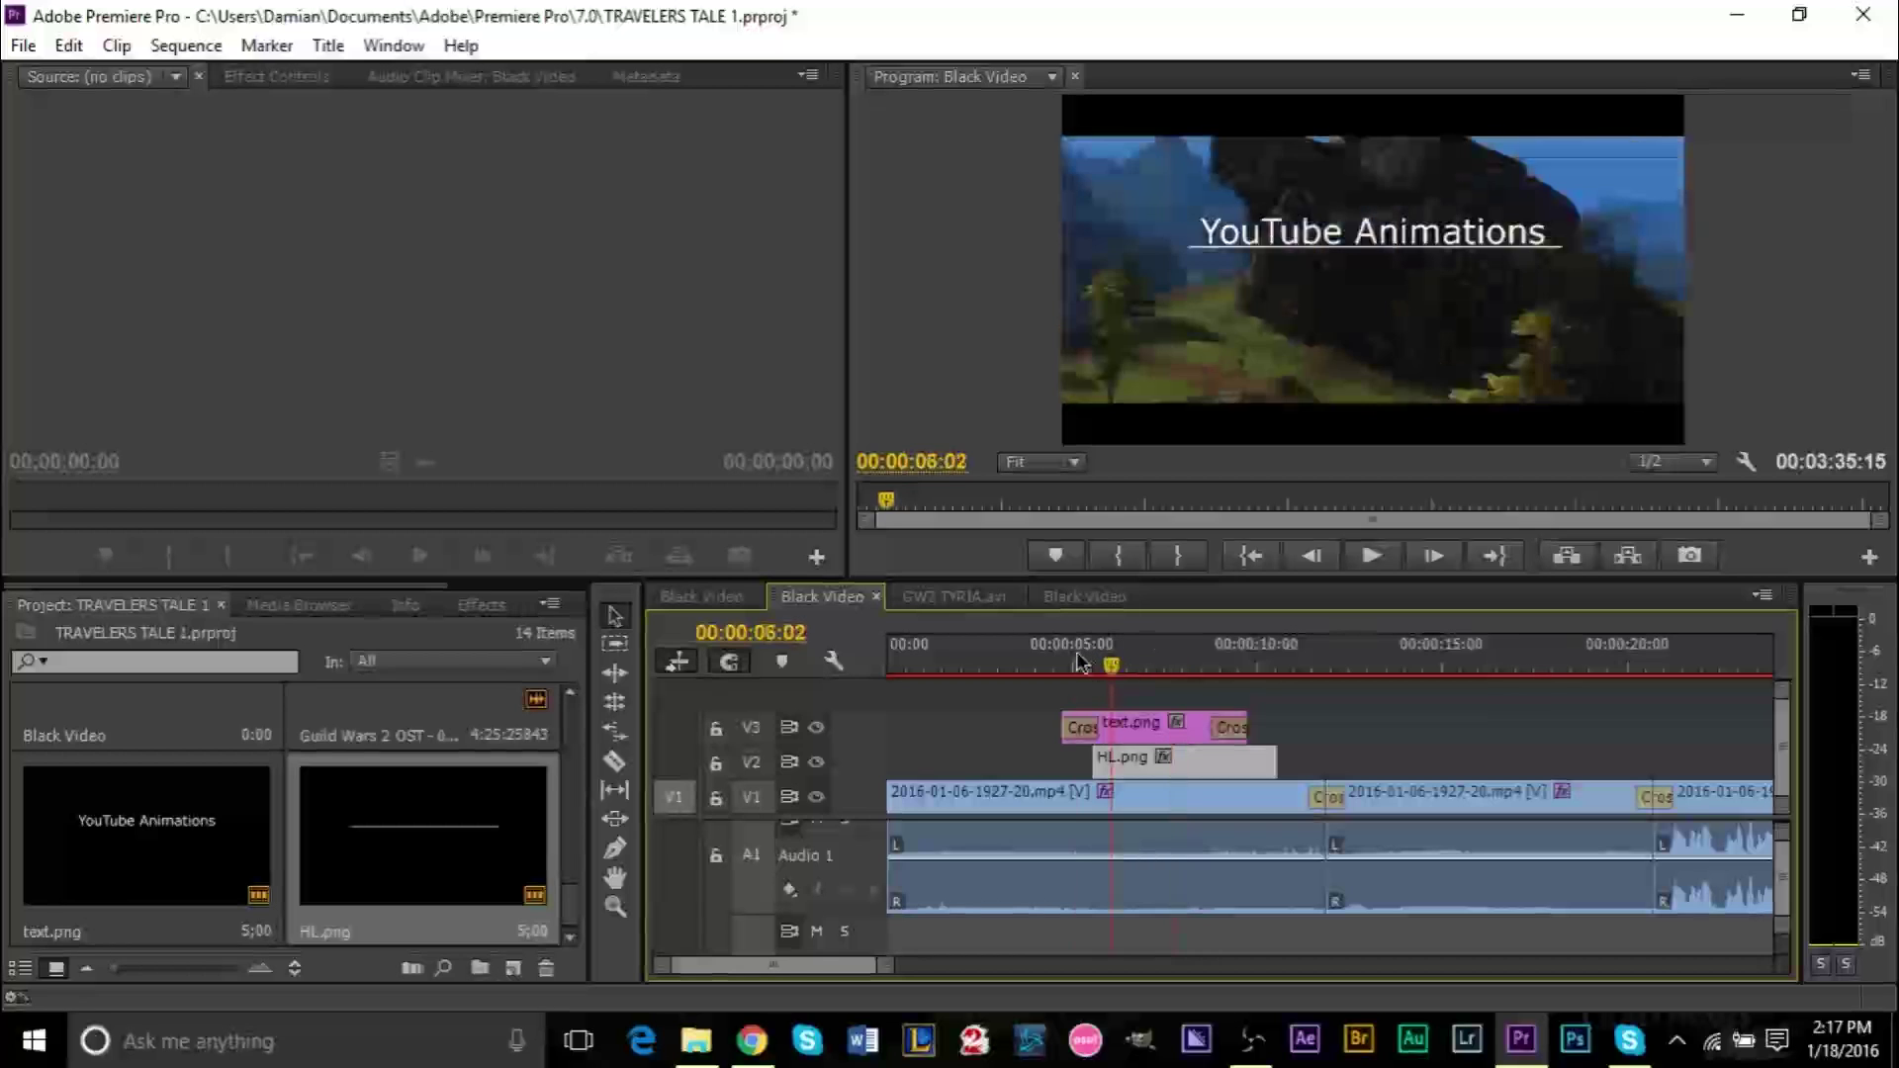
pyautogui.press('space')
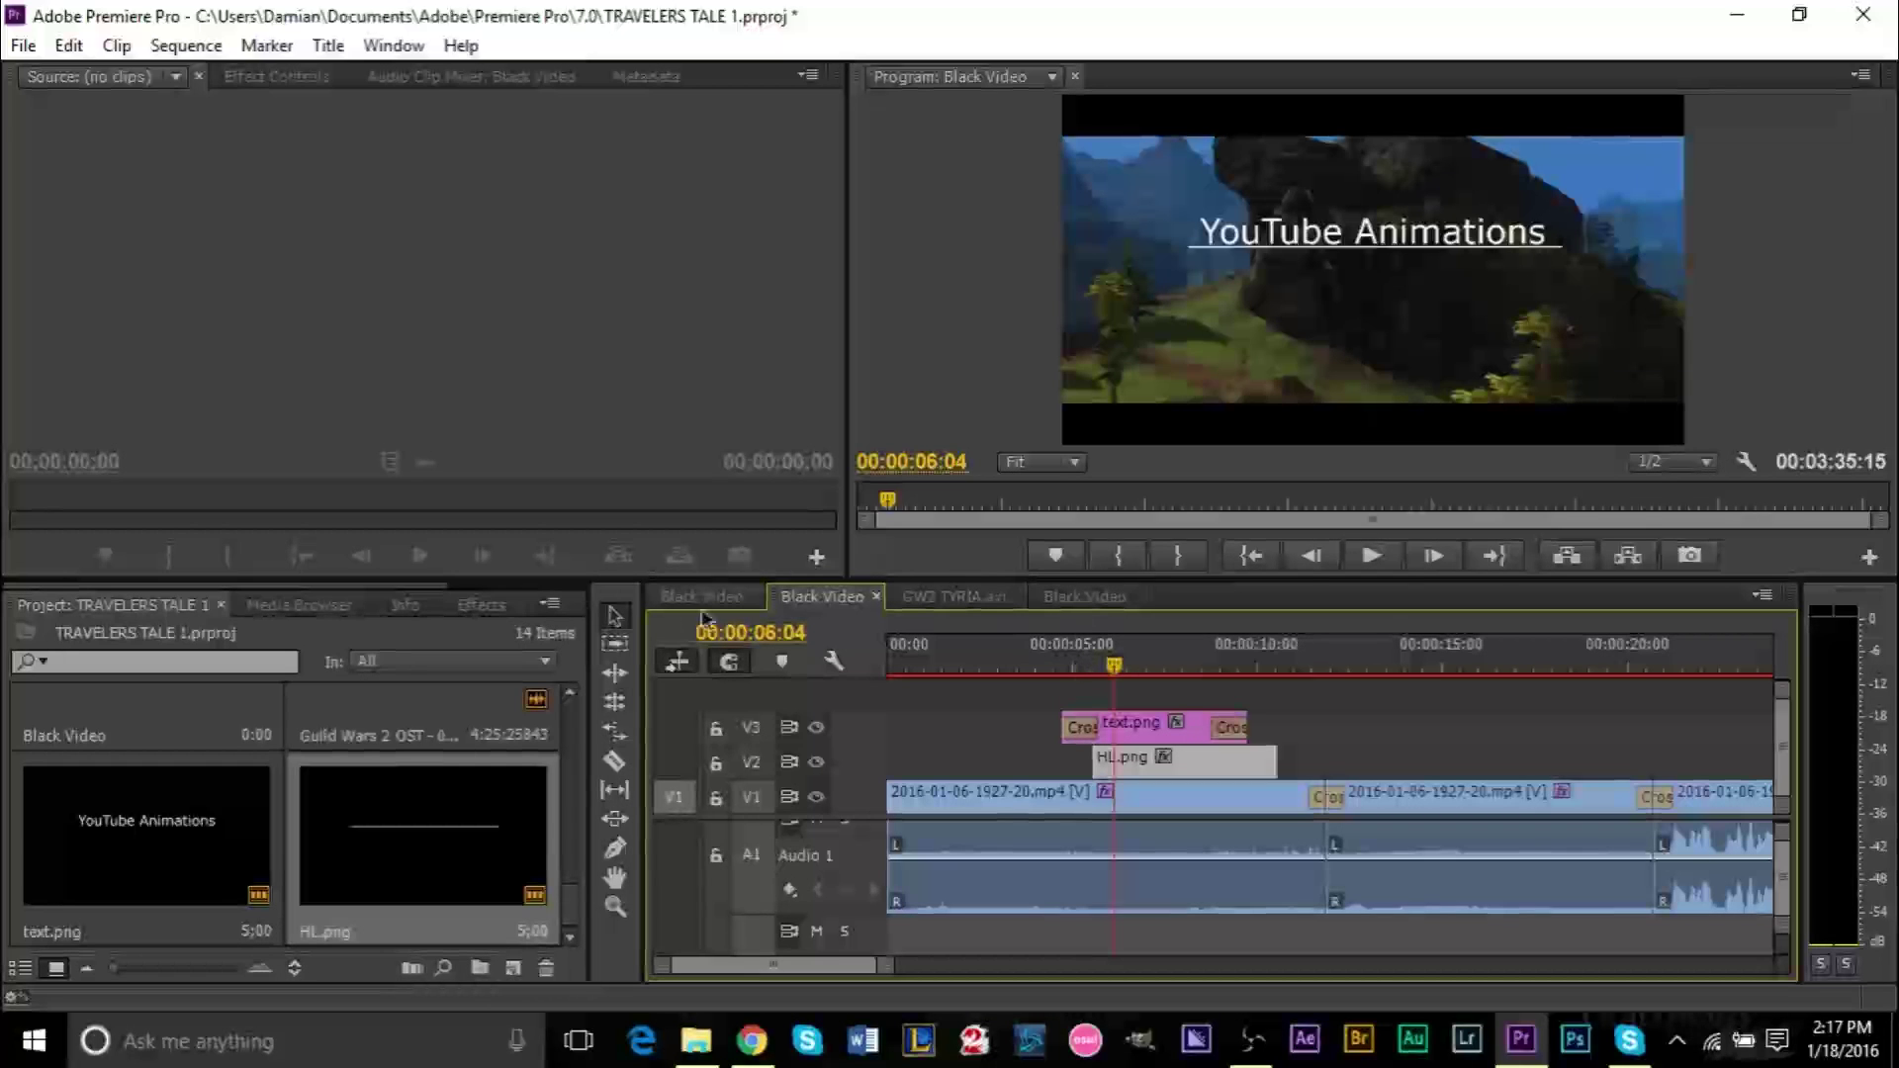
# - Find the Curtain transition, add it to the start of the HL.png clip, and play it back from 00:00:04:20
pyautogui.click(495, 607)
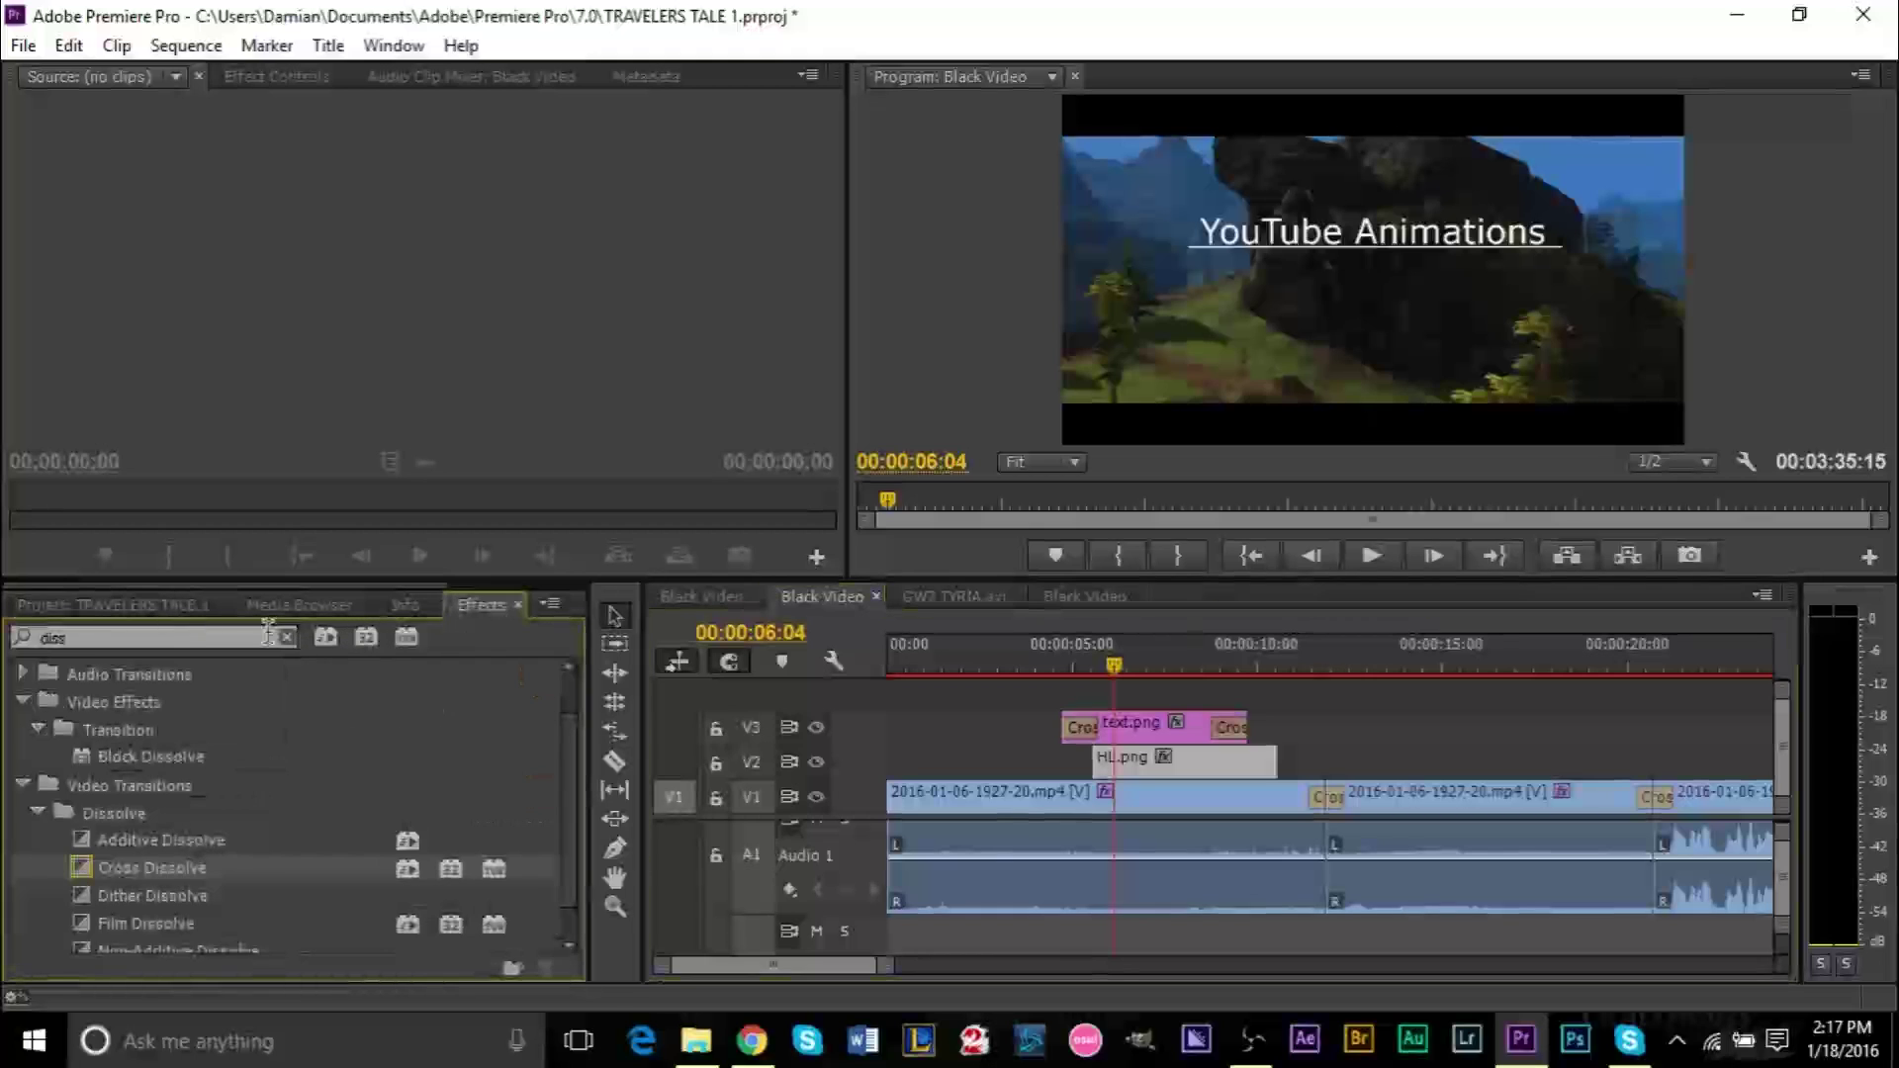
pyautogui.click(207, 634)
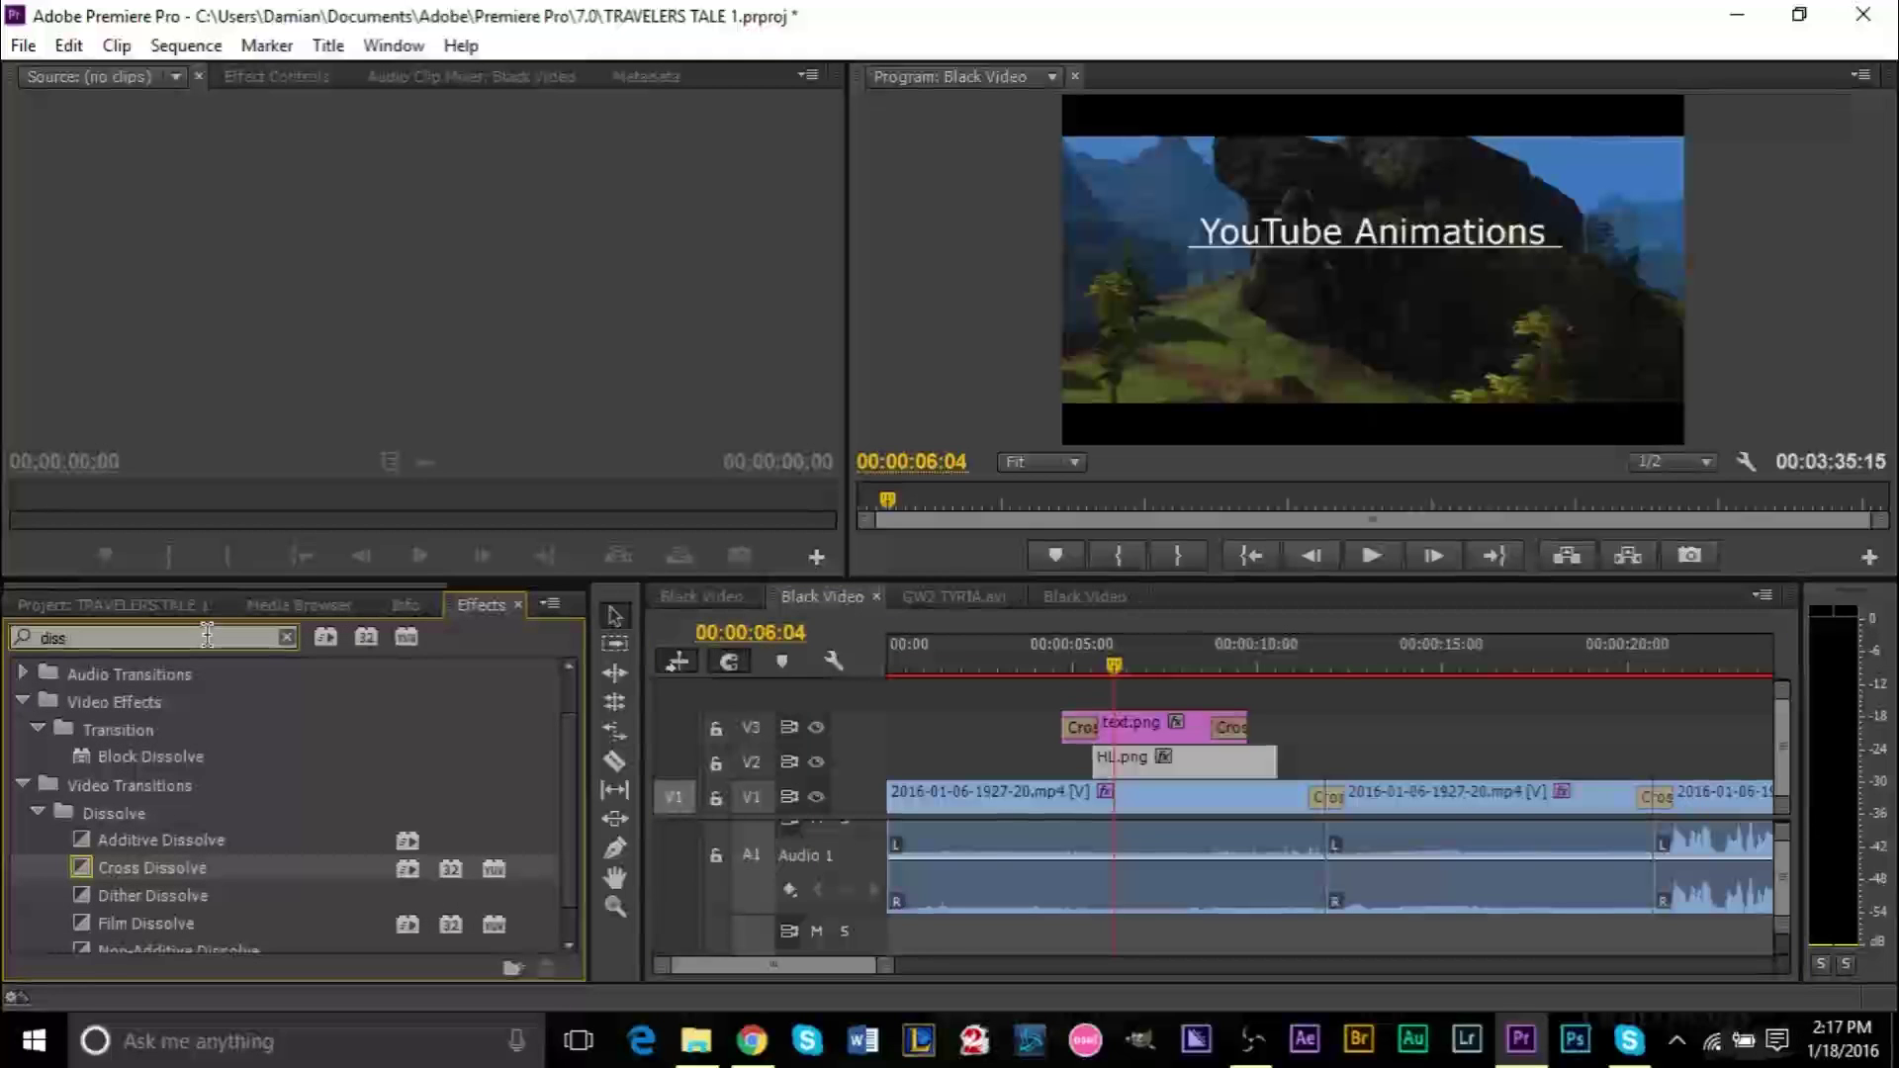
pyautogui.doubleClick(208, 634)
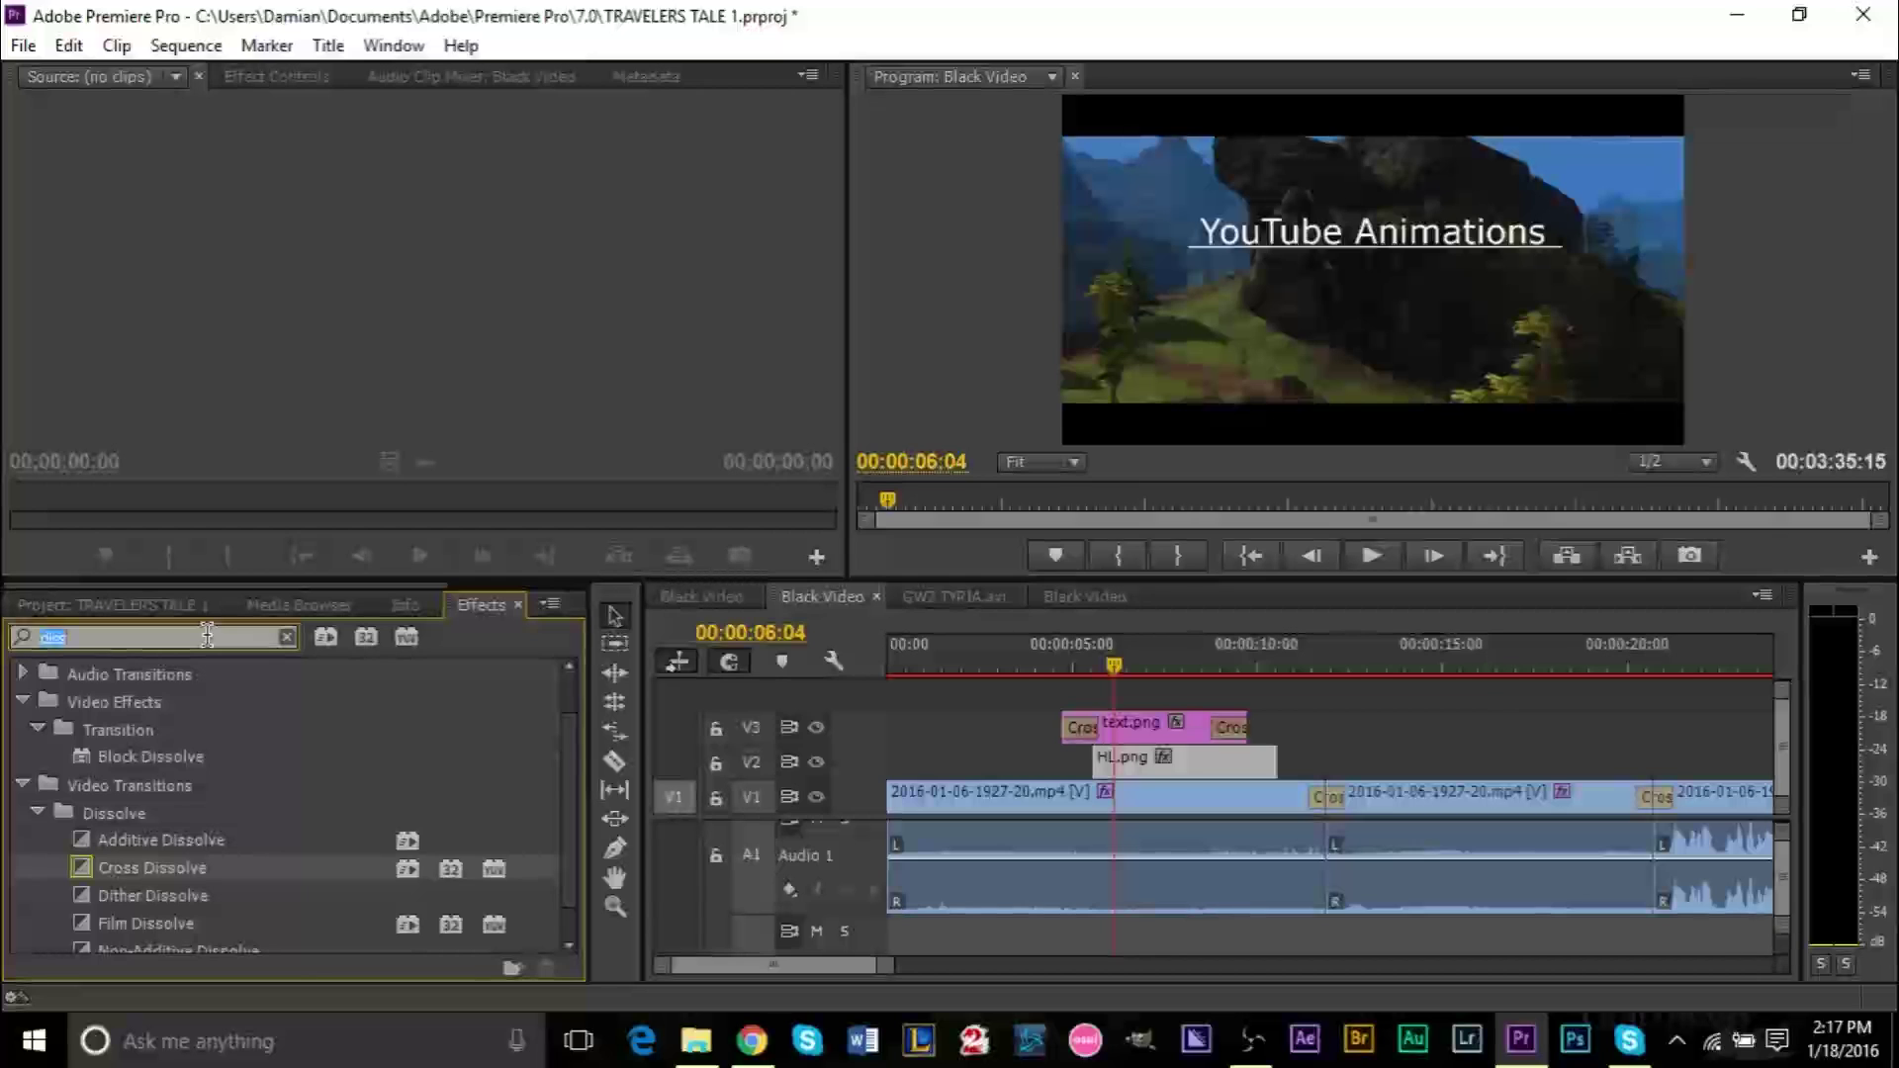
pyautogui.write('curta')
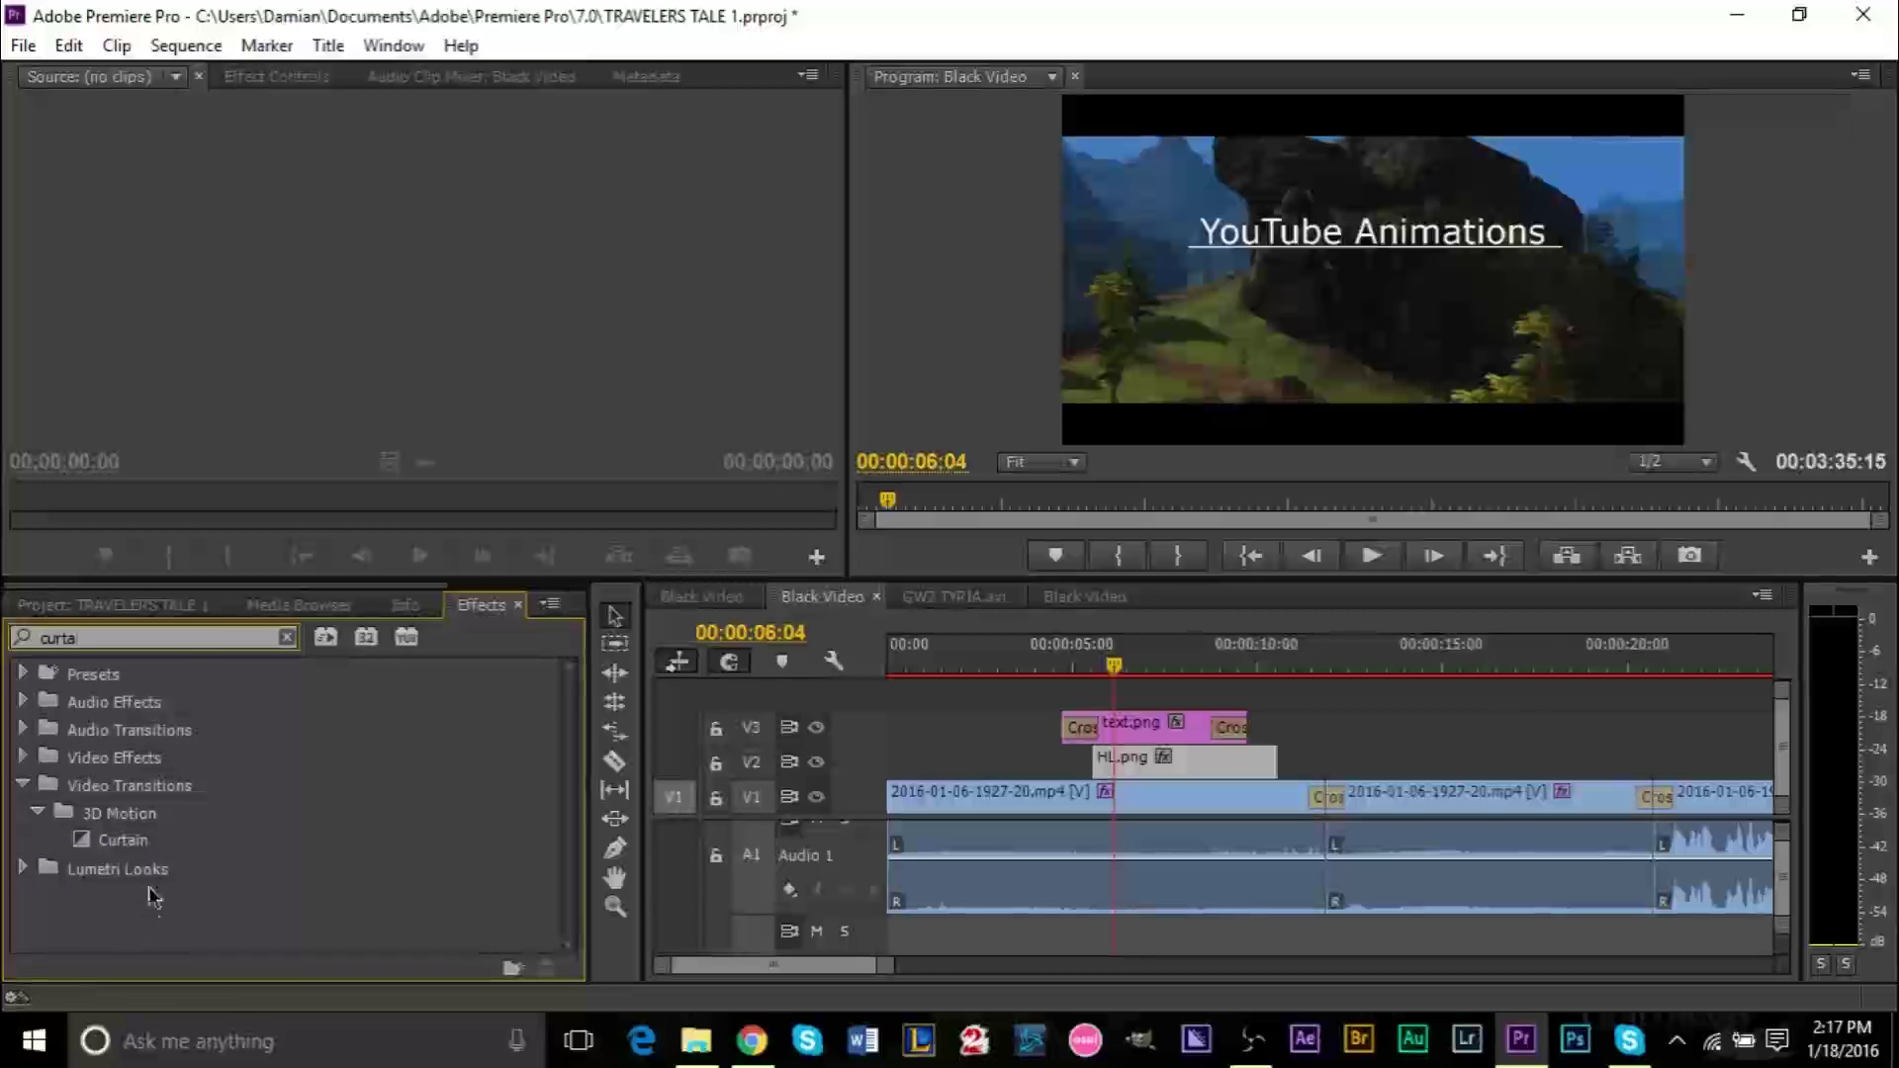
pyautogui.moveTo(153, 851); pyautogui.dragTo(1200, 771)
pyautogui.click(1199, 772)
pyautogui.moveTo(139, 853); pyautogui.dragTo(1102, 771)
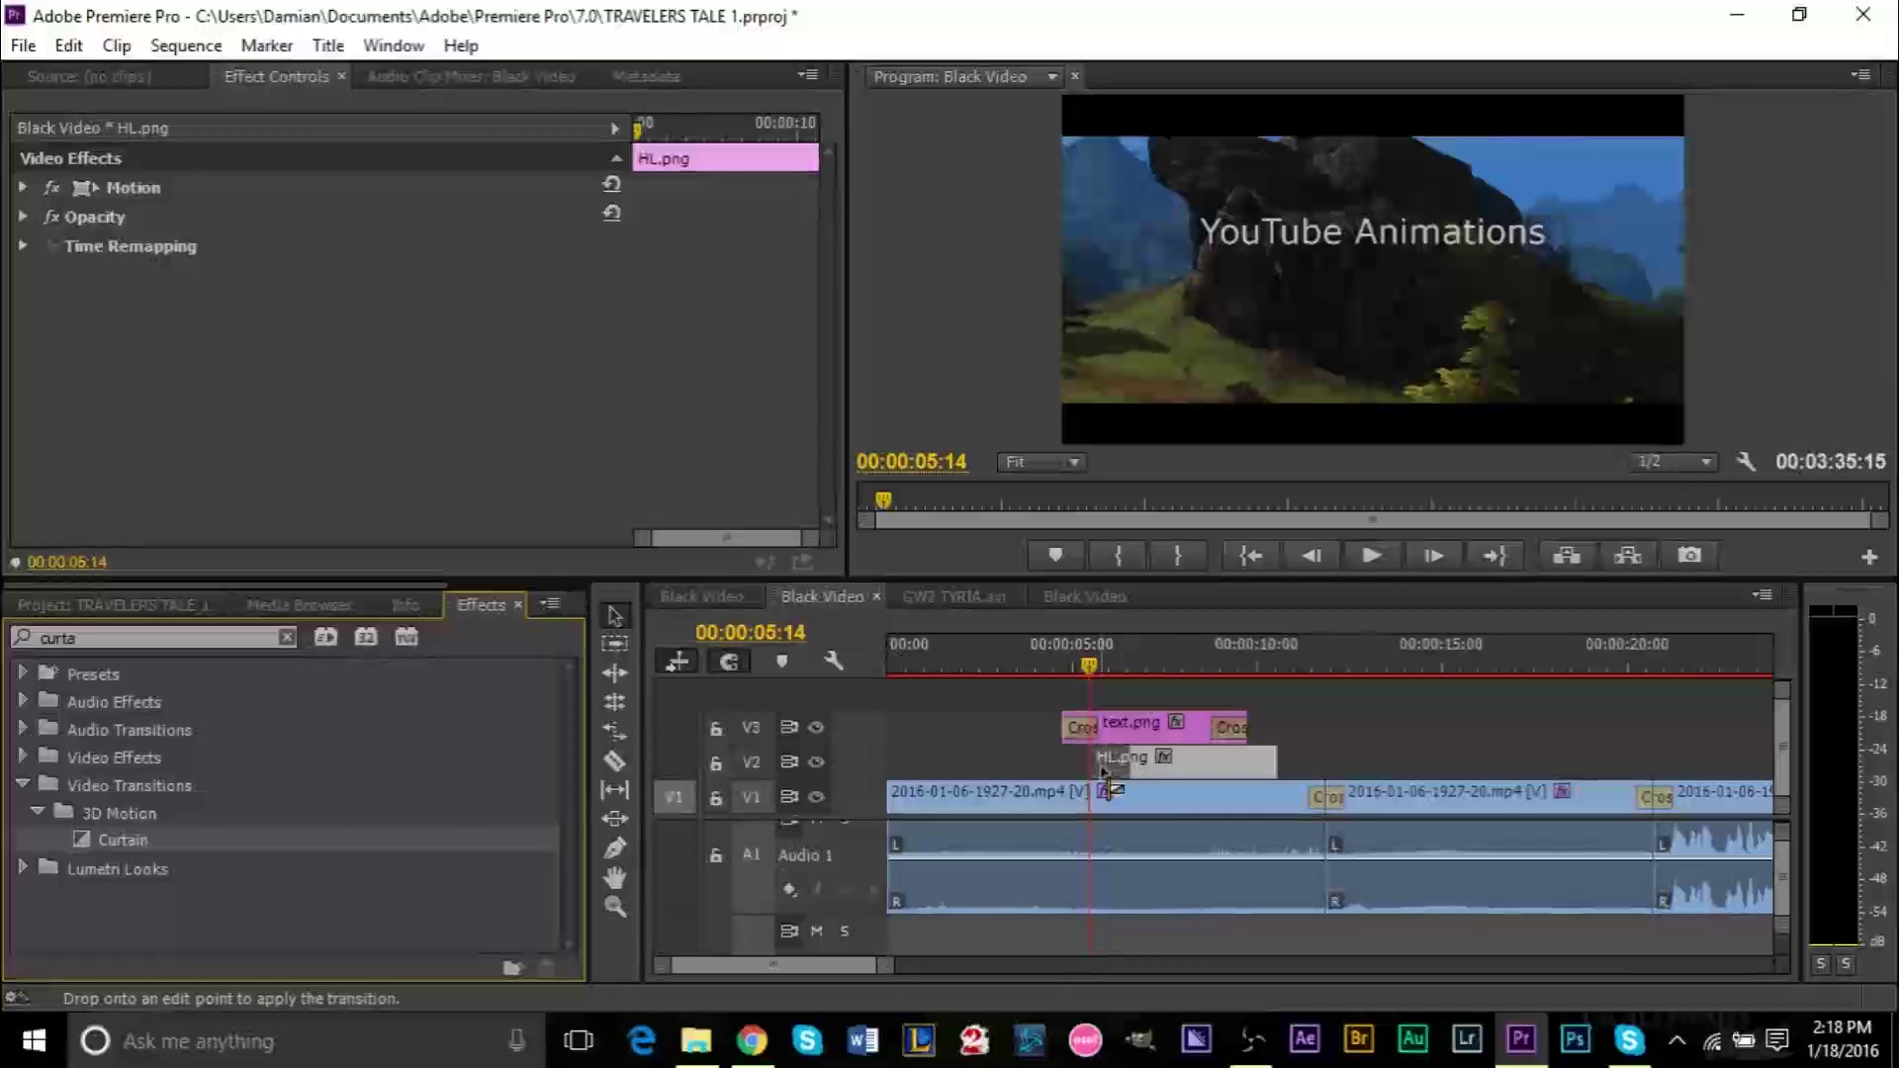
pyautogui.moveTo(1105, 775); pyautogui.dragTo(1103, 763)
pyautogui.click(1060, 661)
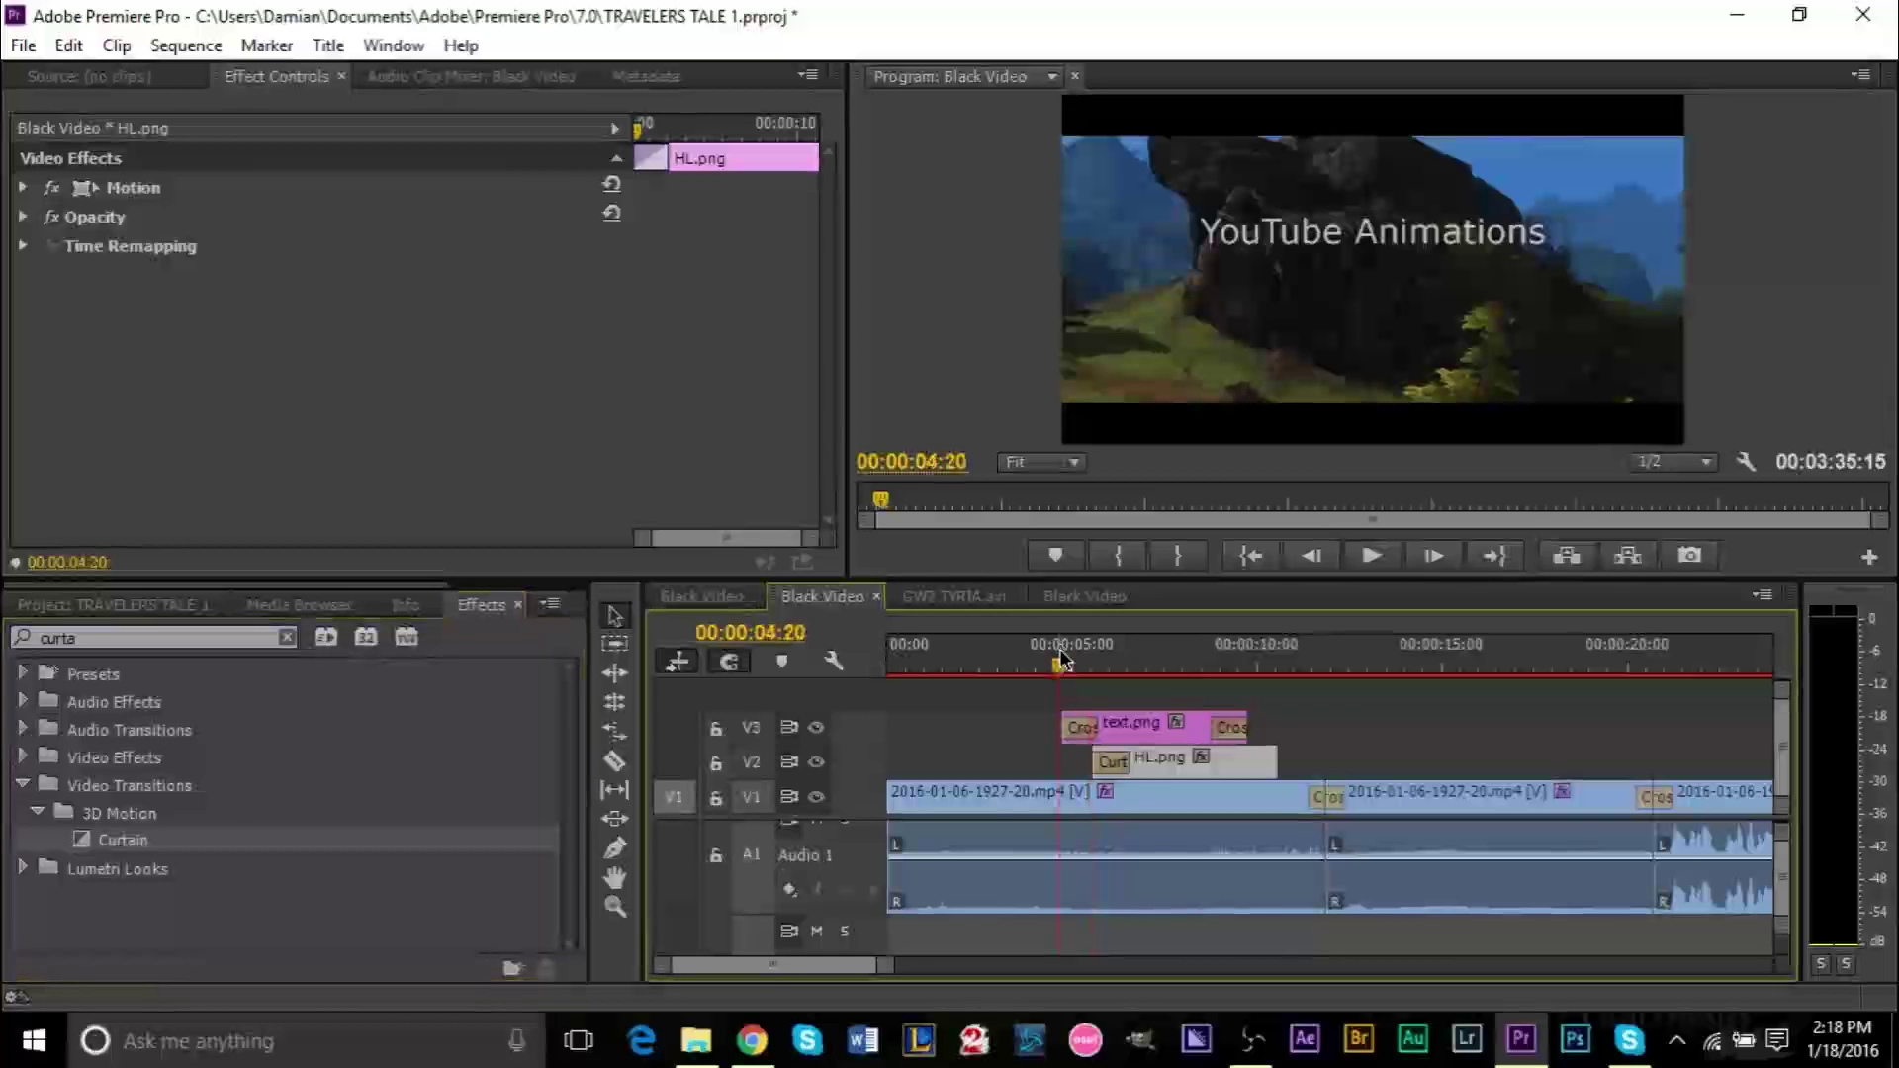
pyautogui.click(1355, 561)
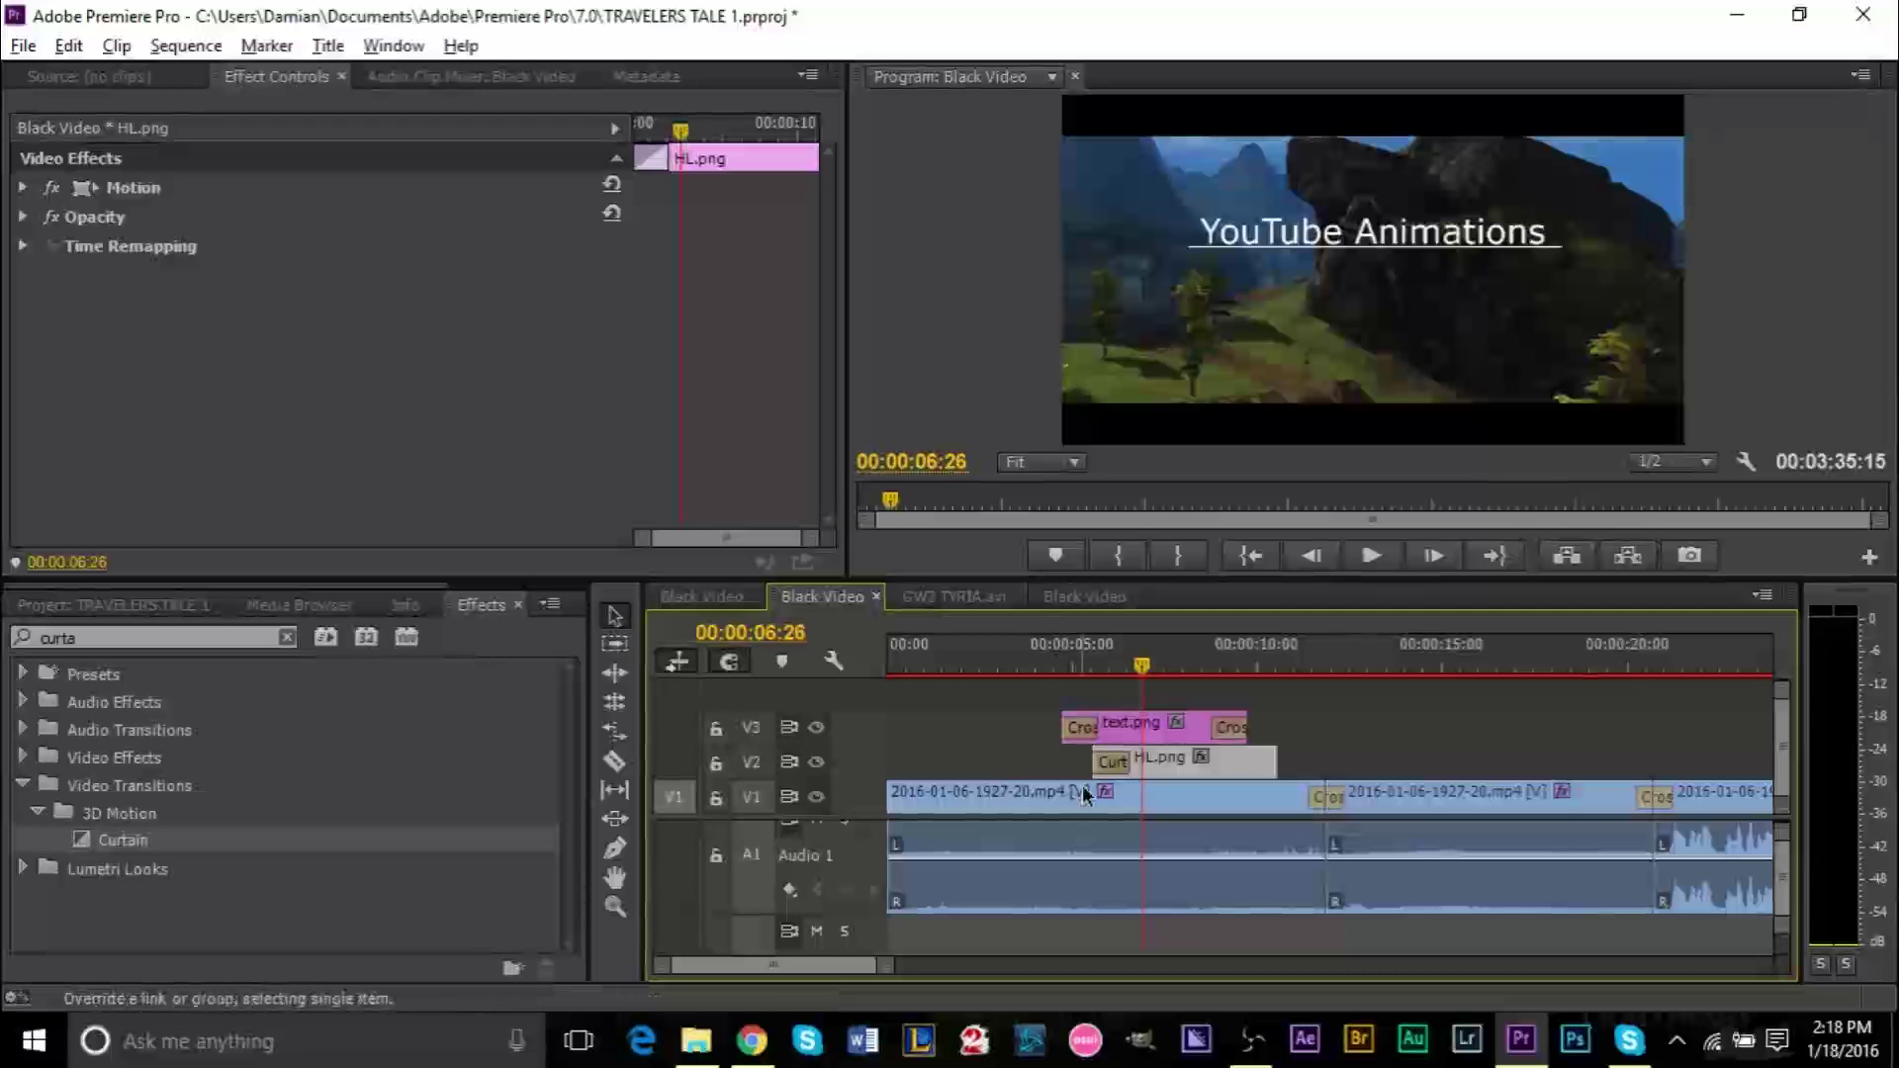
# - Lengthen the Curtain transition on HL.png to 00:00:02:17 and play back the title animation
pyautogui.scroll(3, 1108, 791)
pyautogui.scroll(1, 1085, 794)
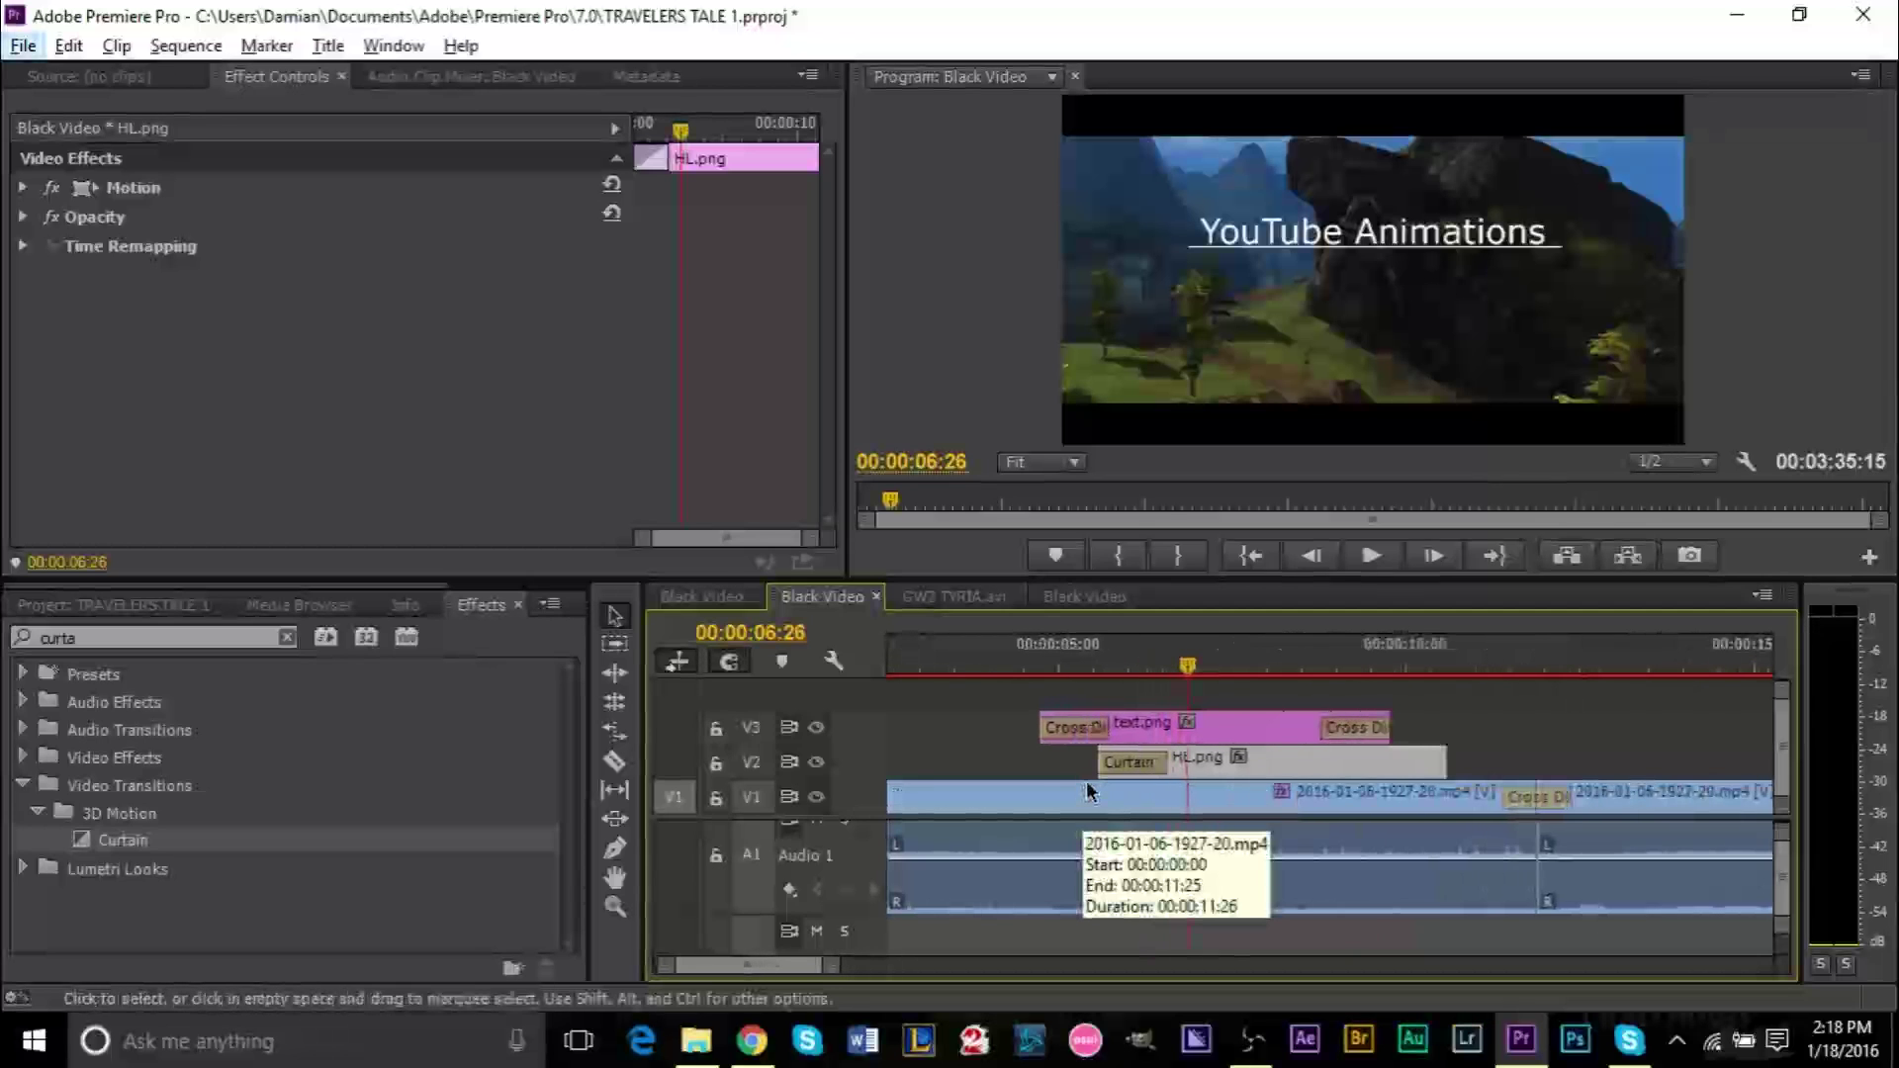
pyautogui.scroll(1, 1088, 793)
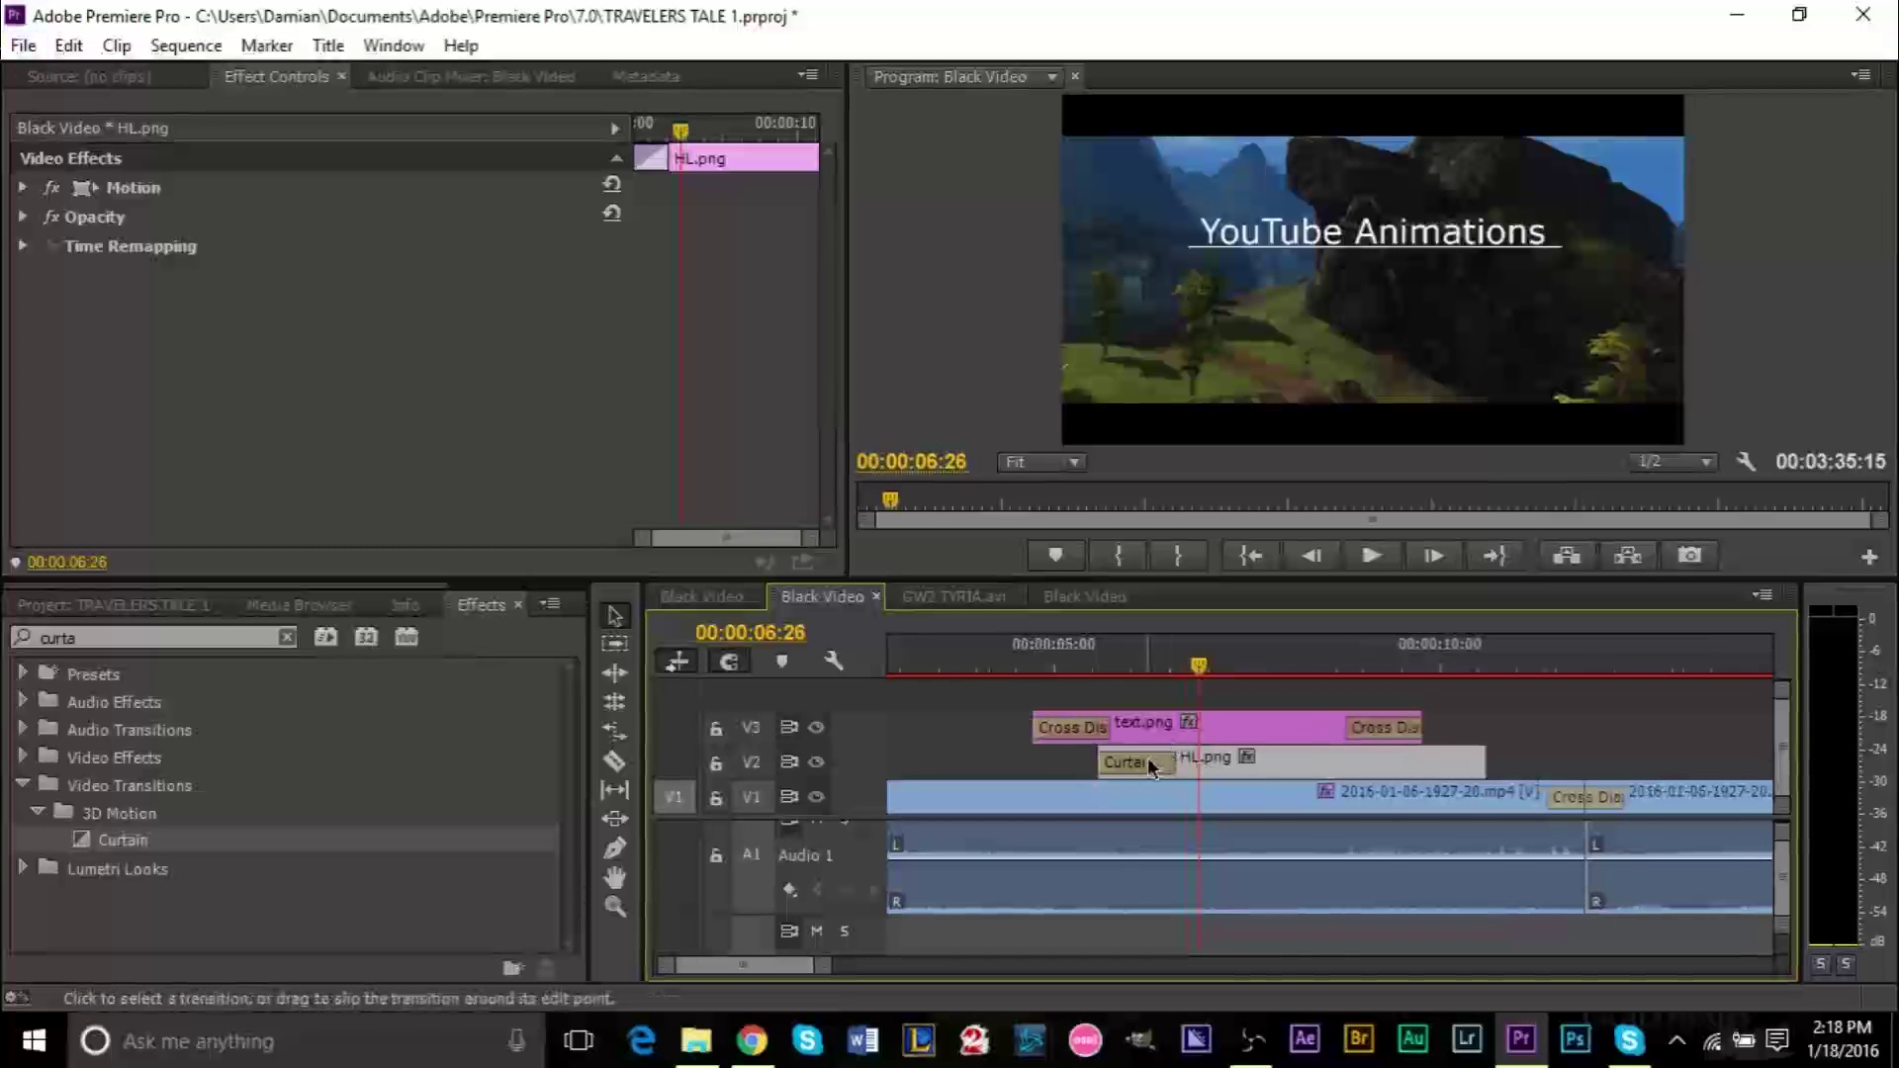
pyautogui.click(1153, 767)
pyautogui.moveTo(1207, 763); pyautogui.dragTo(1316, 763)
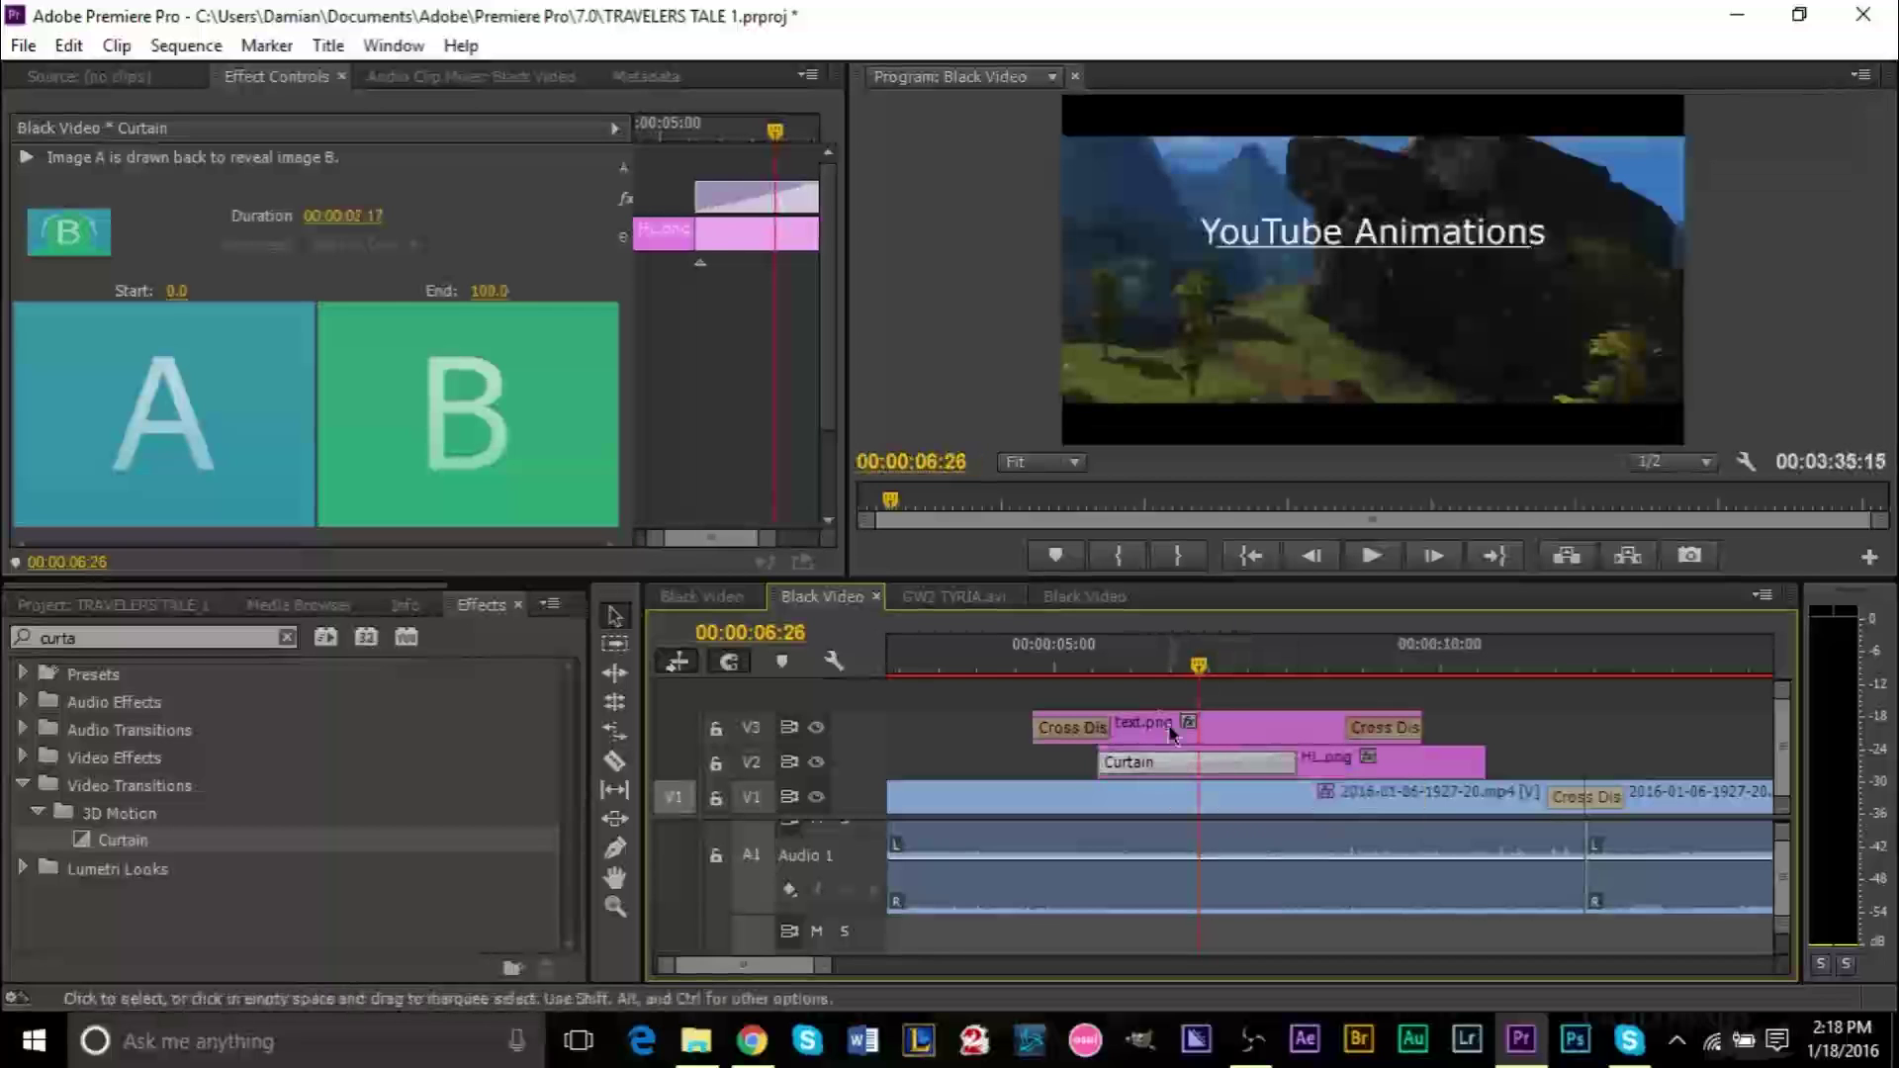
pyautogui.click(1080, 664)
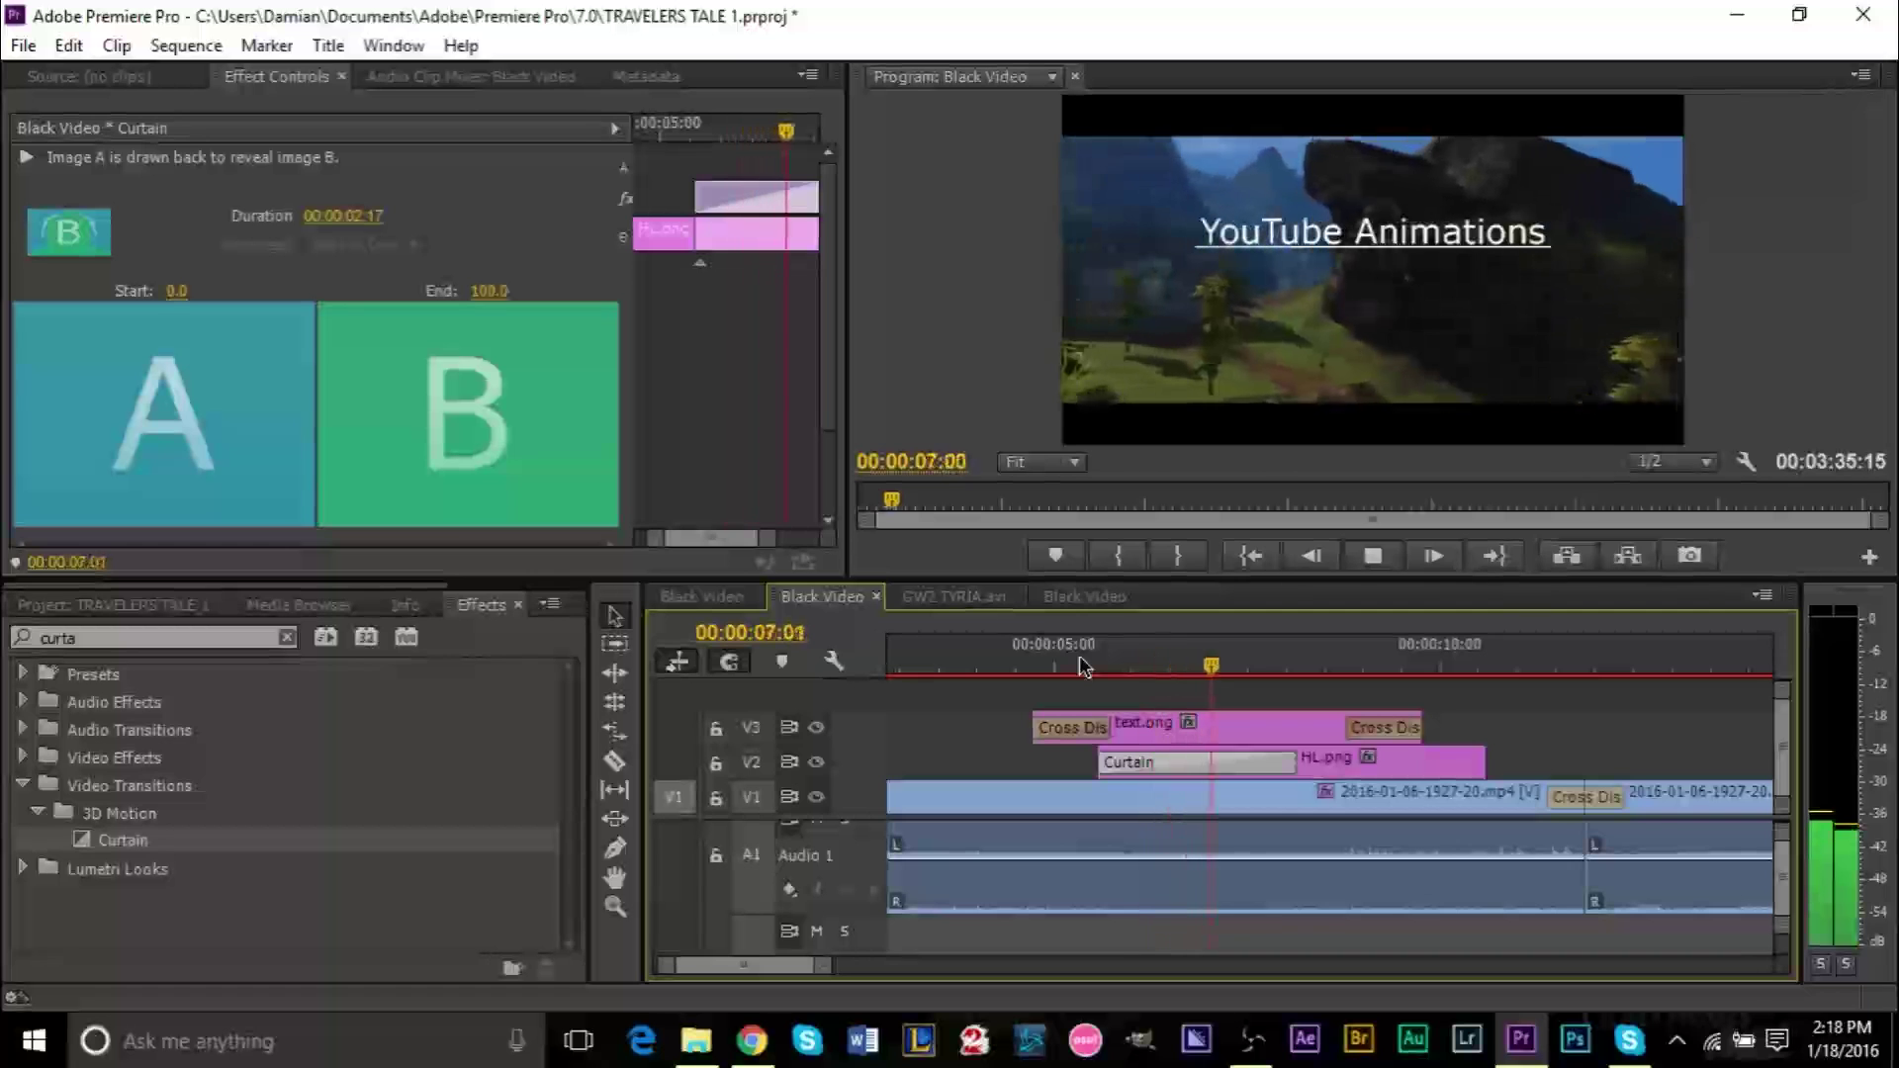
pyautogui.click(1373, 555)
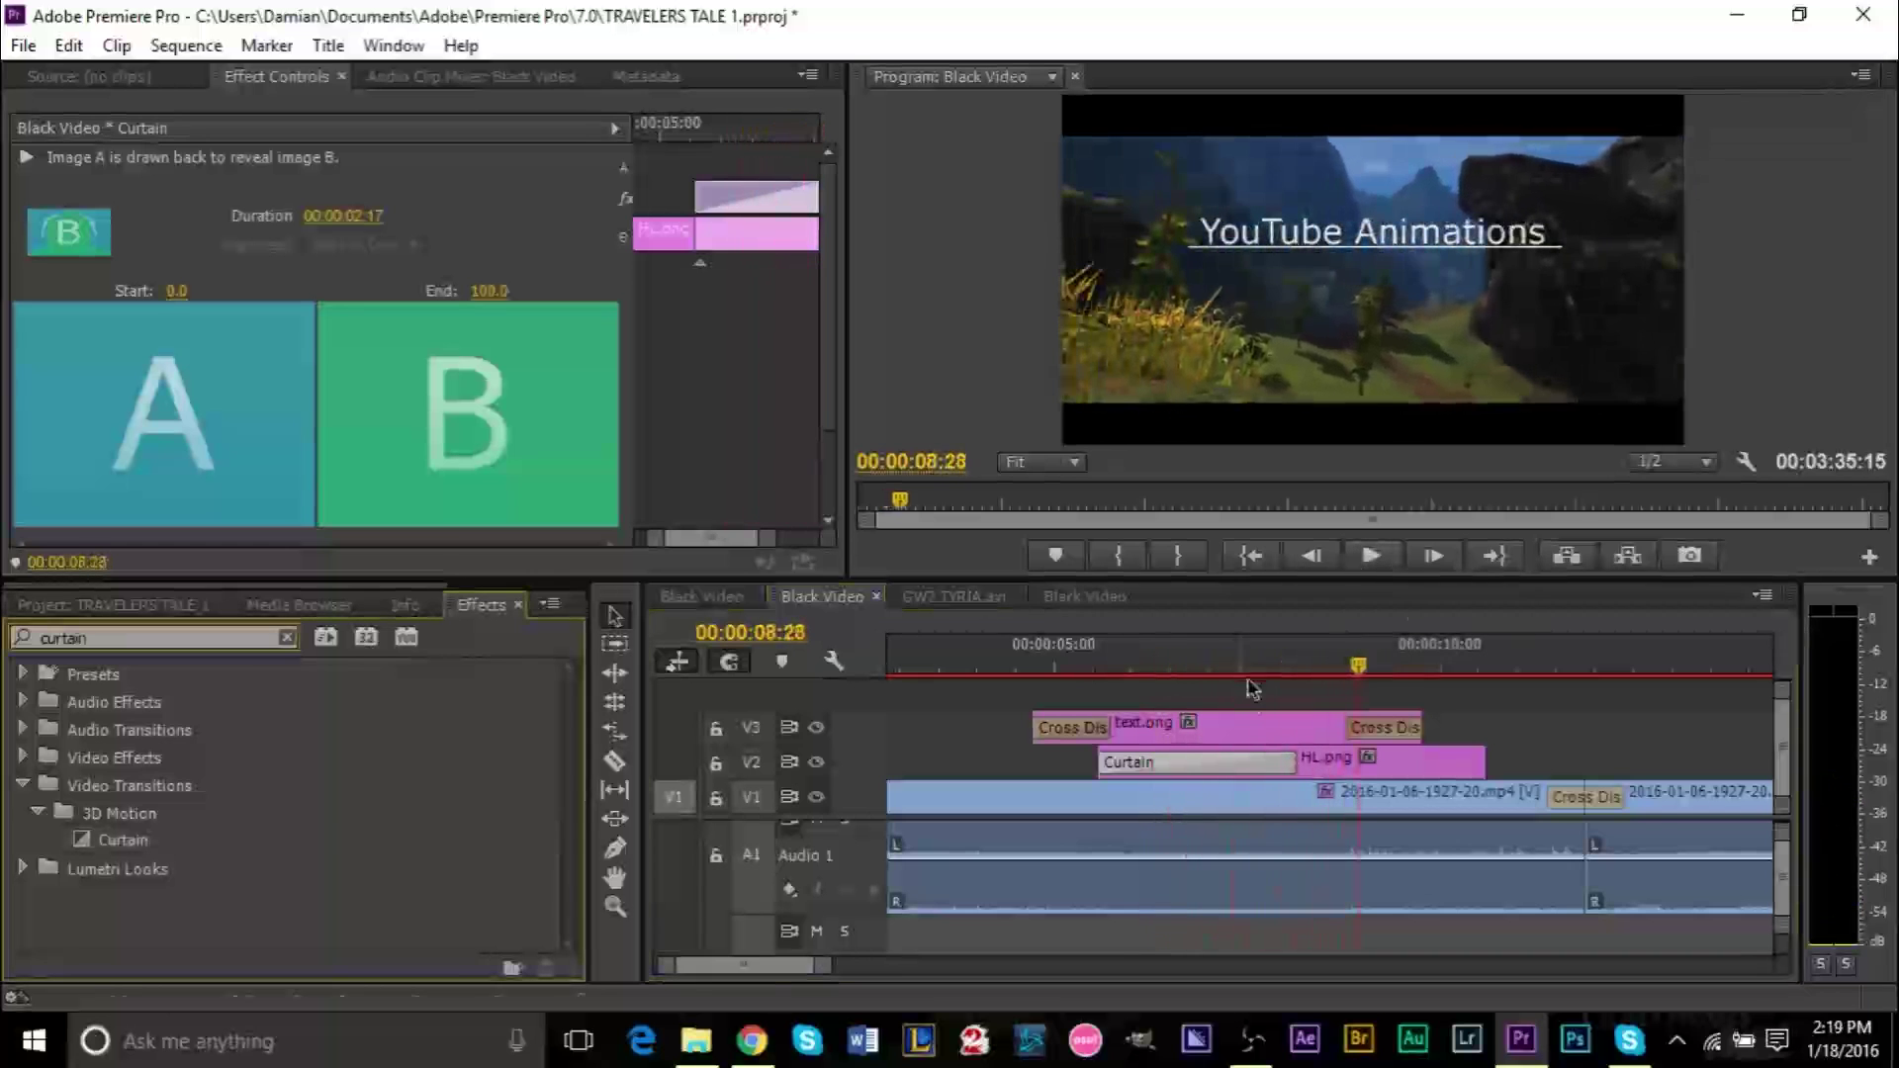
pyautogui.click(1012, 665)
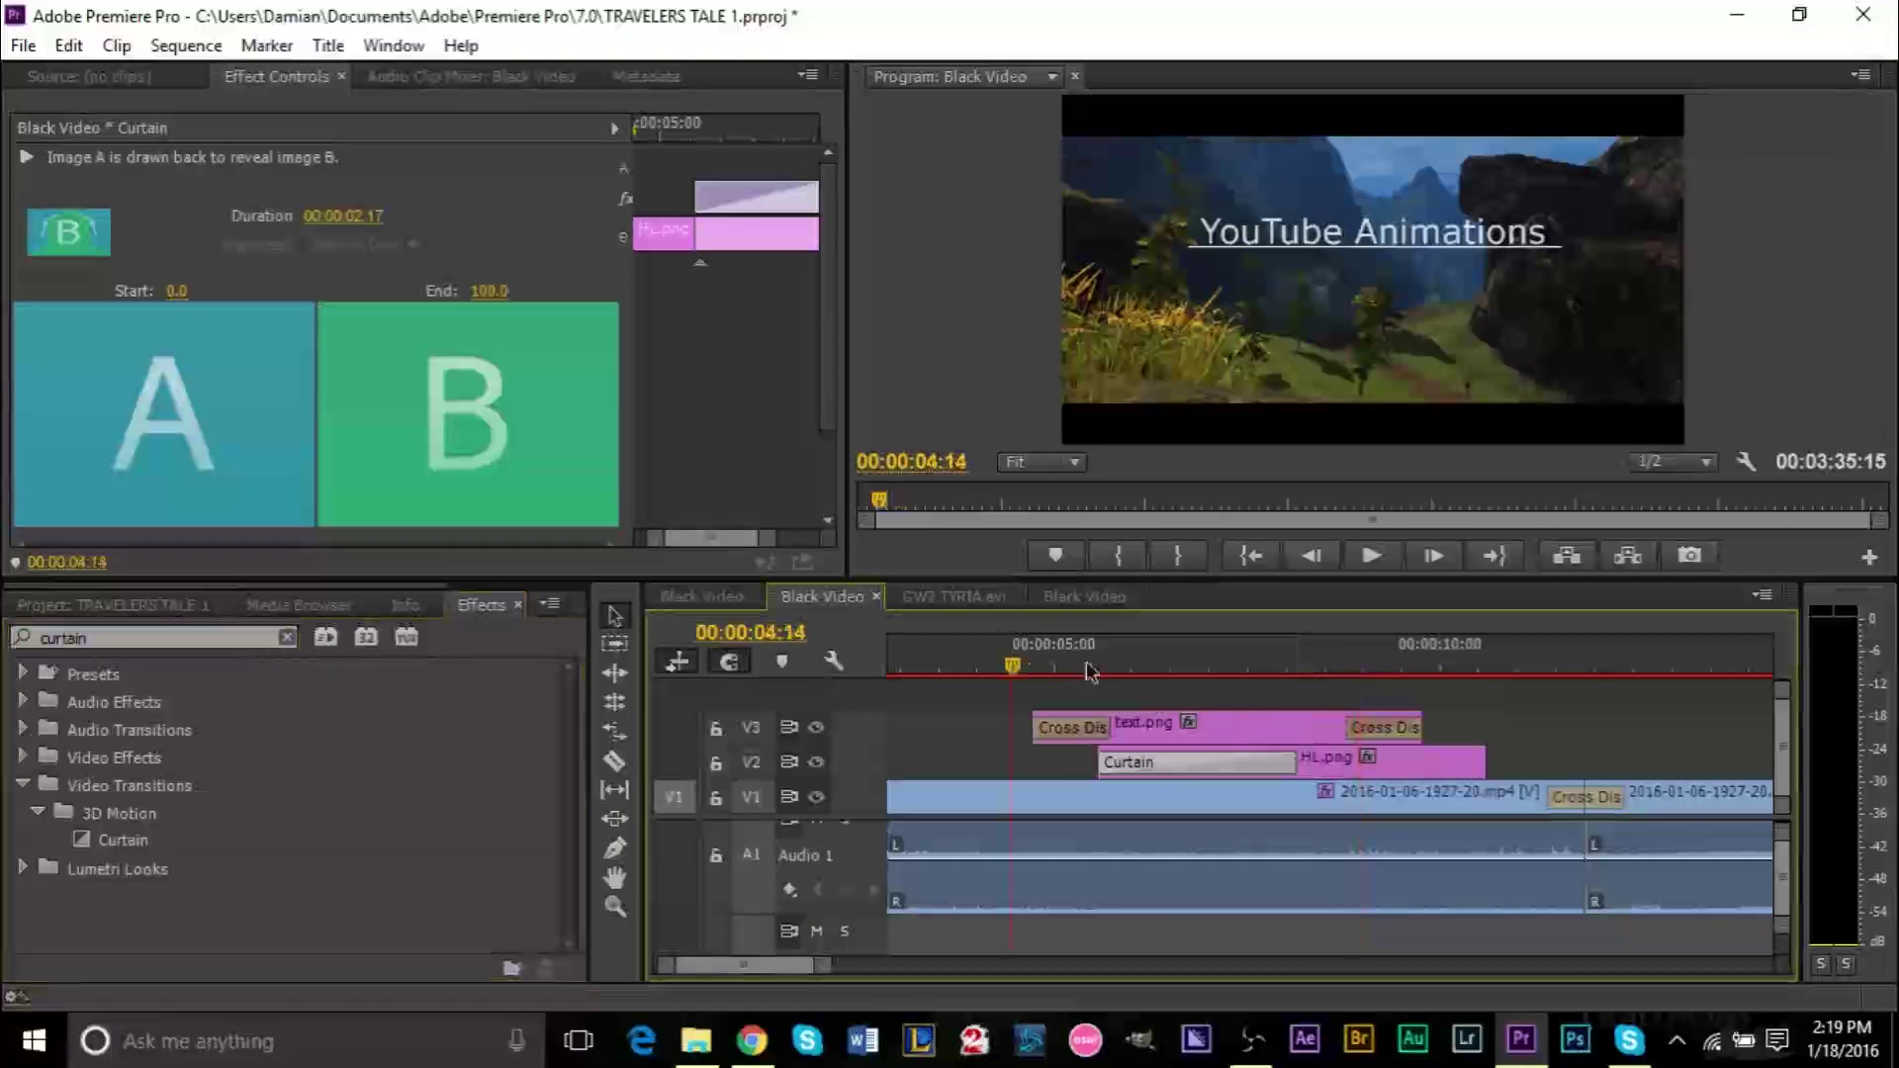
pyautogui.press('space')
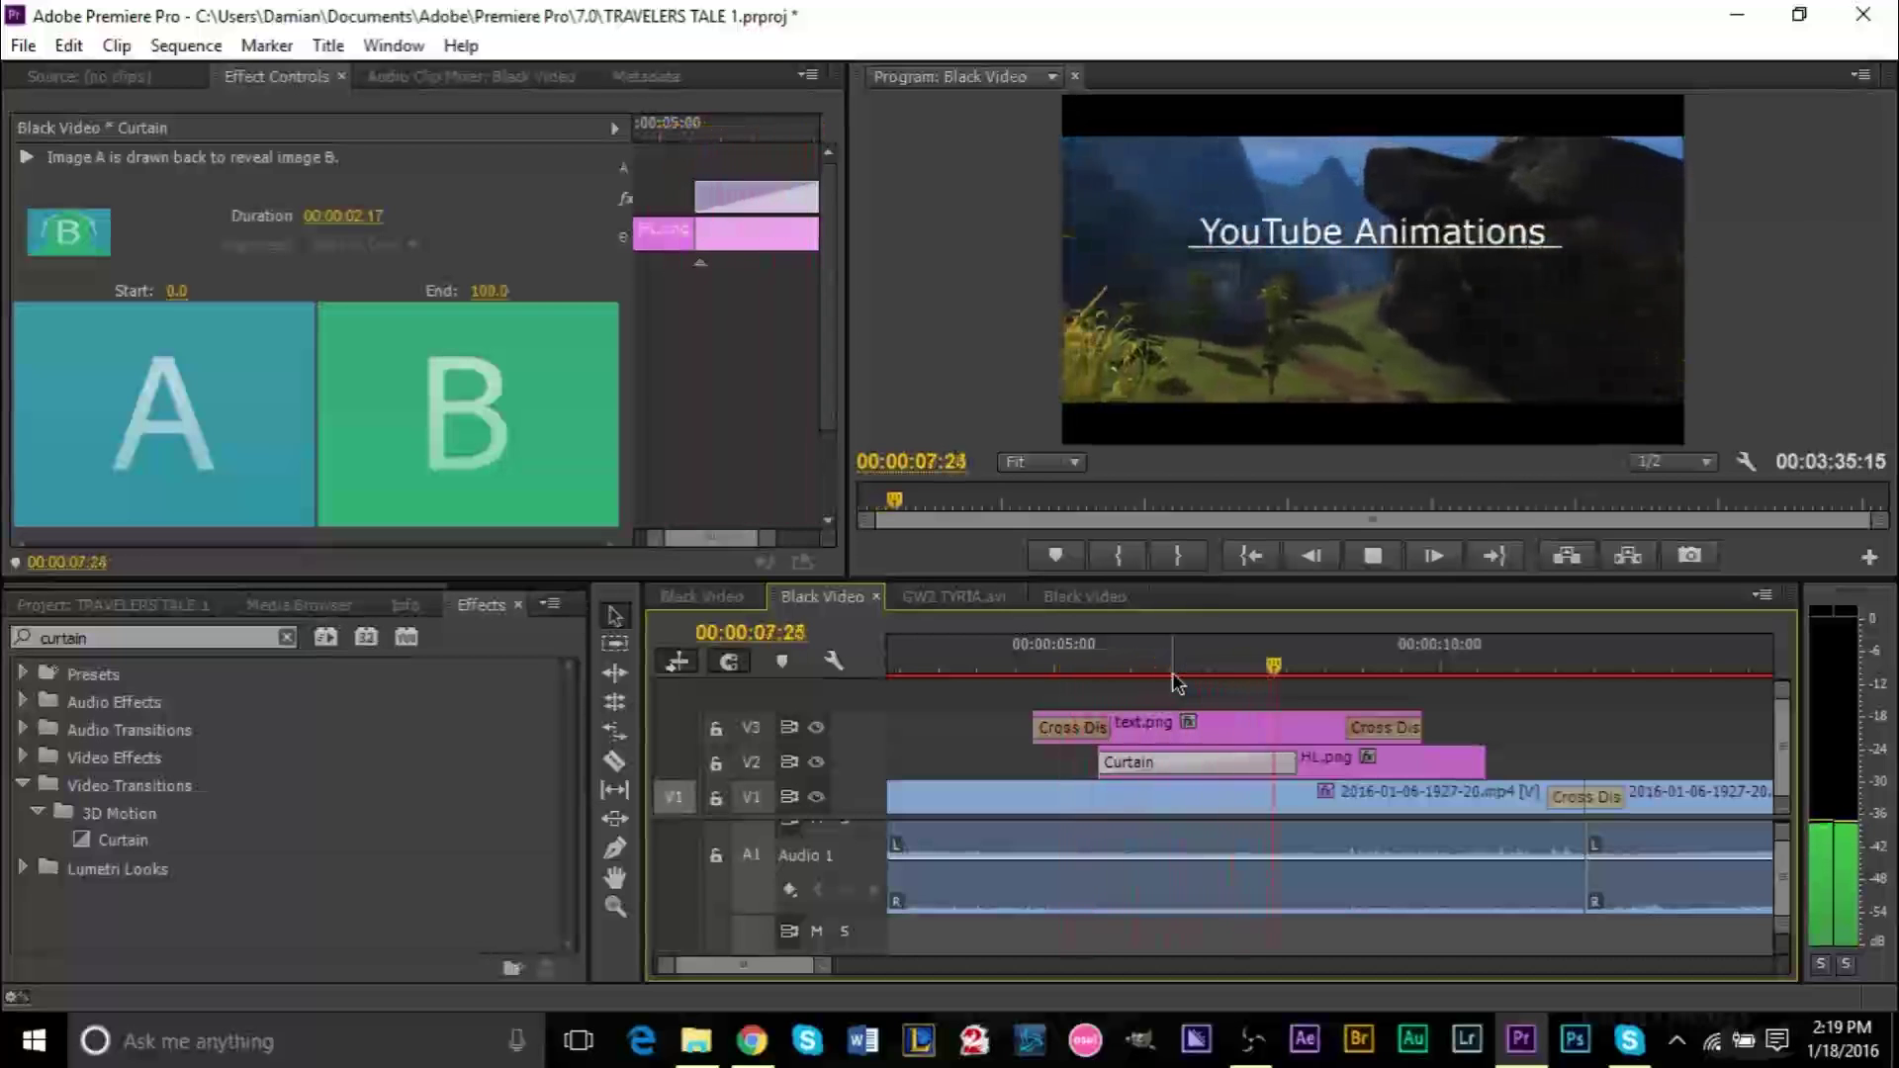
pyautogui.press('space')
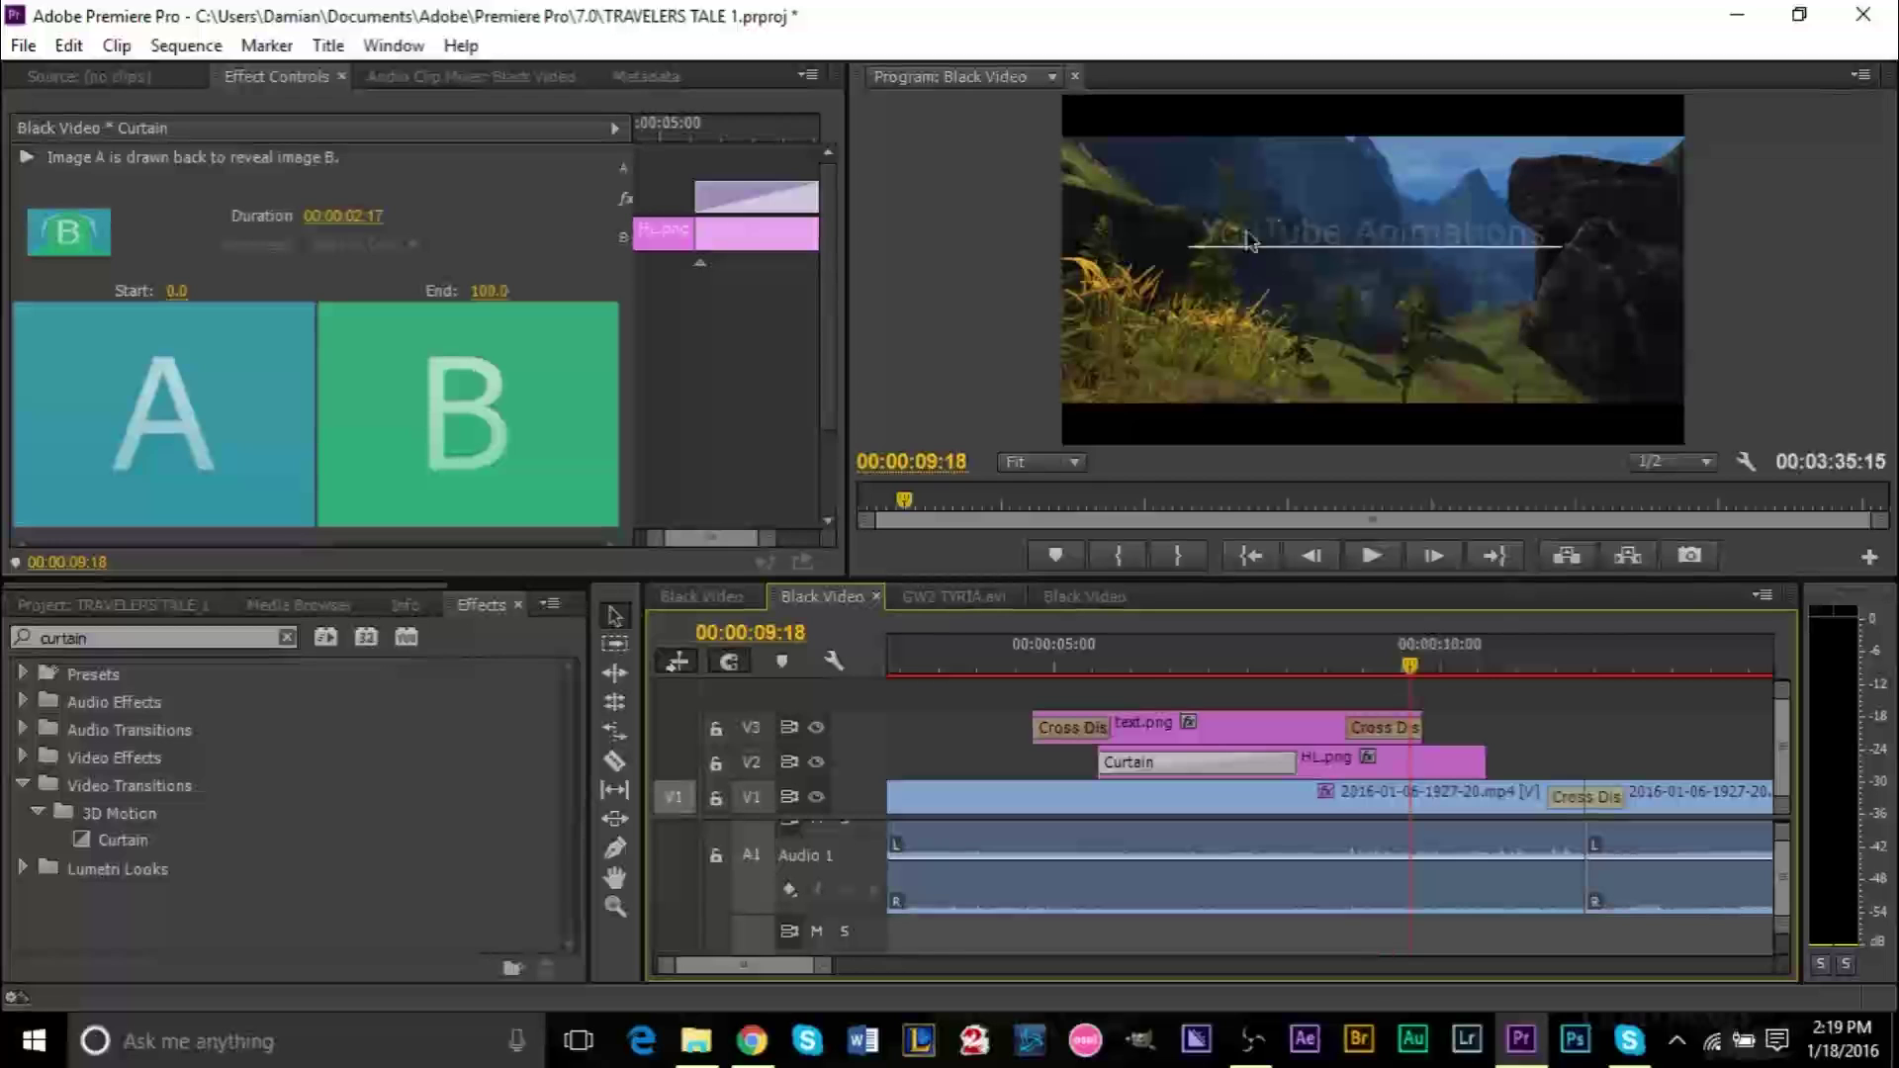
# - Cut the HL.png clip where text.png ends and delete the leftover piece
pyautogui.click(617, 764)
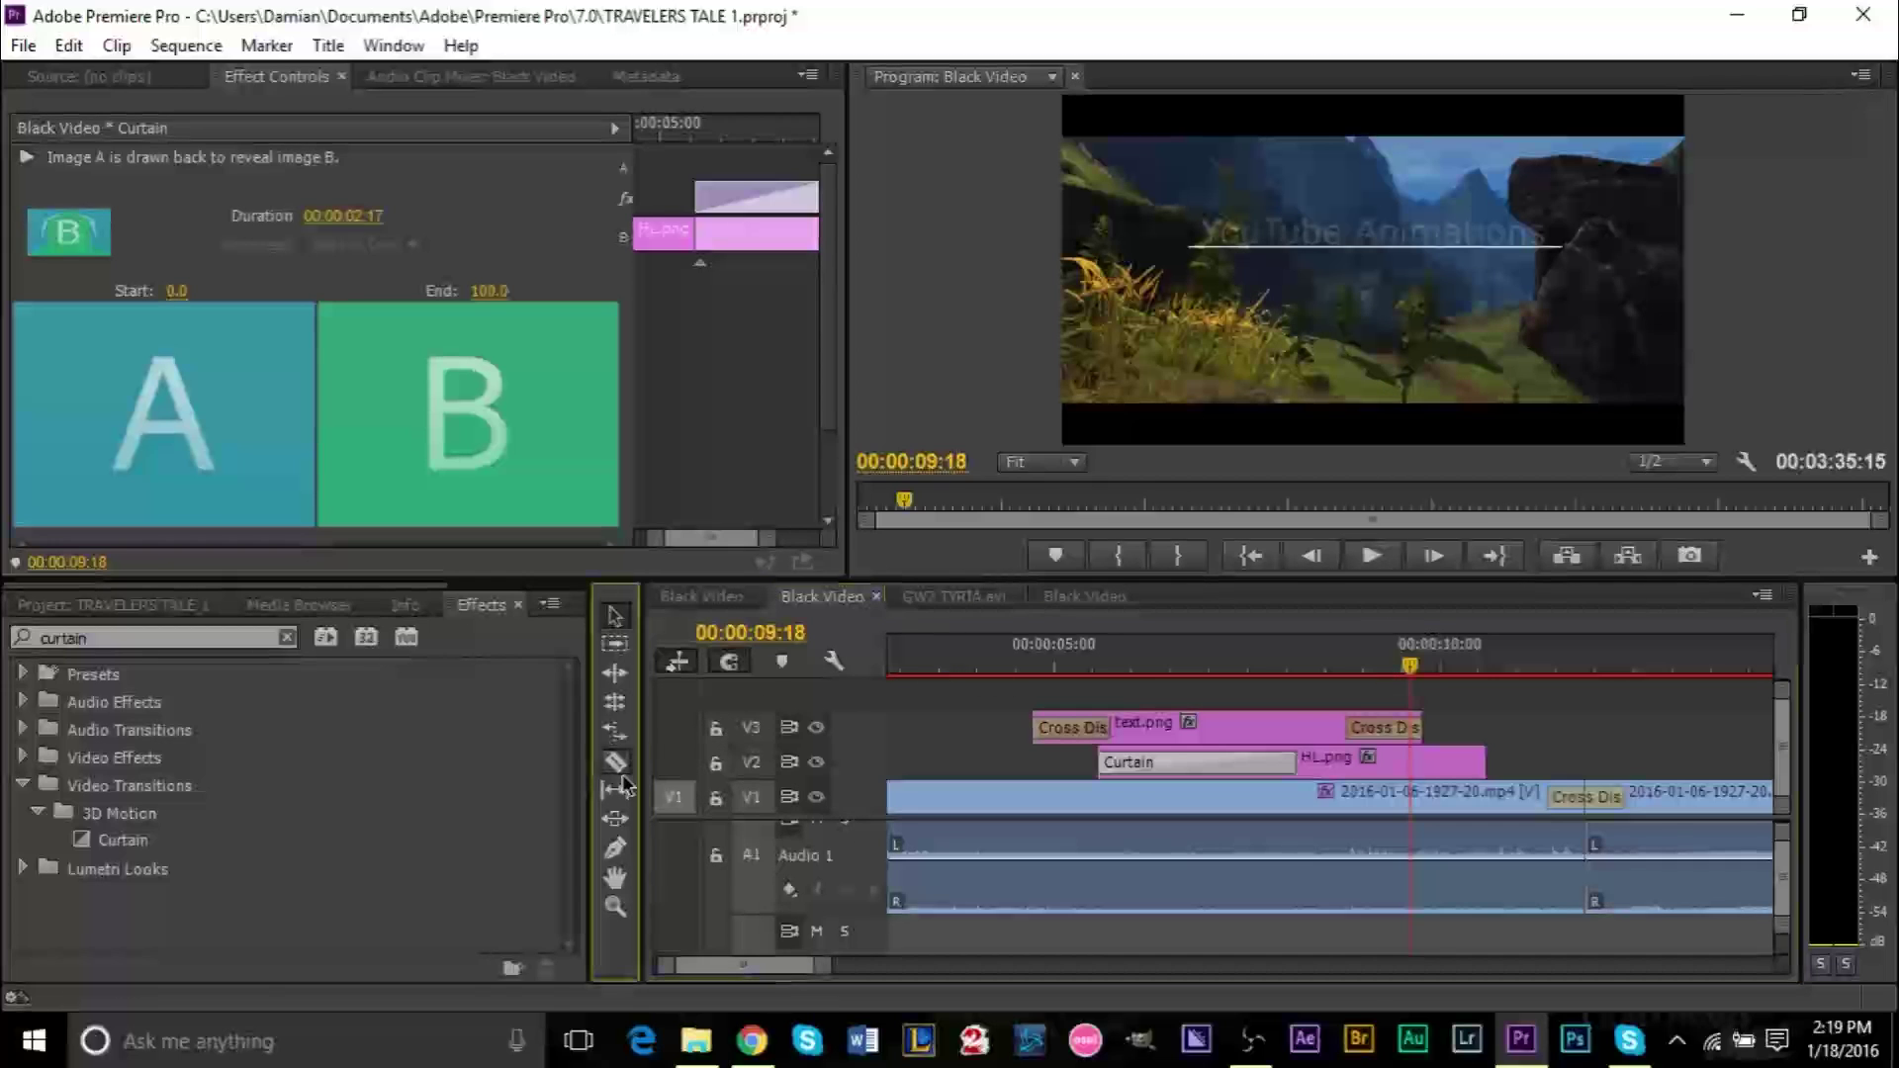
pyautogui.click(1425, 764)
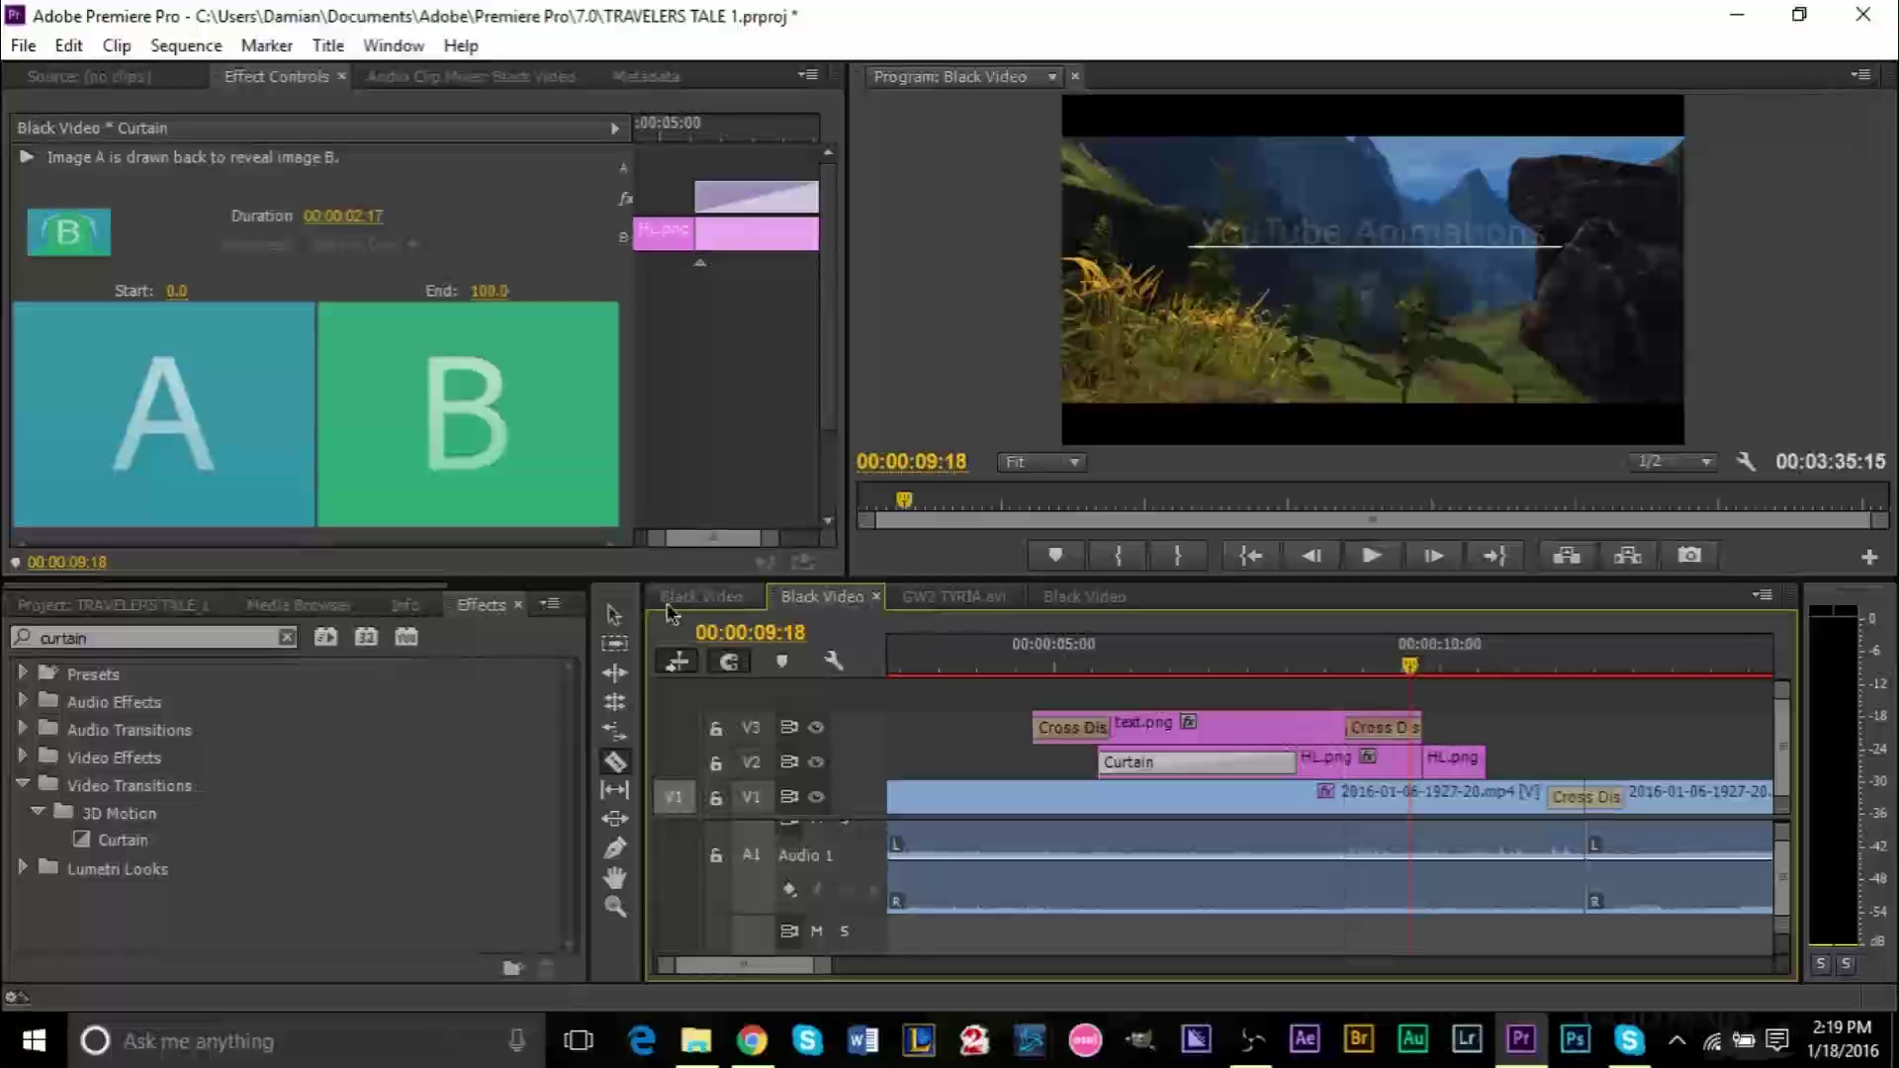
pyautogui.click(615, 617)
pyautogui.click(1454, 771)
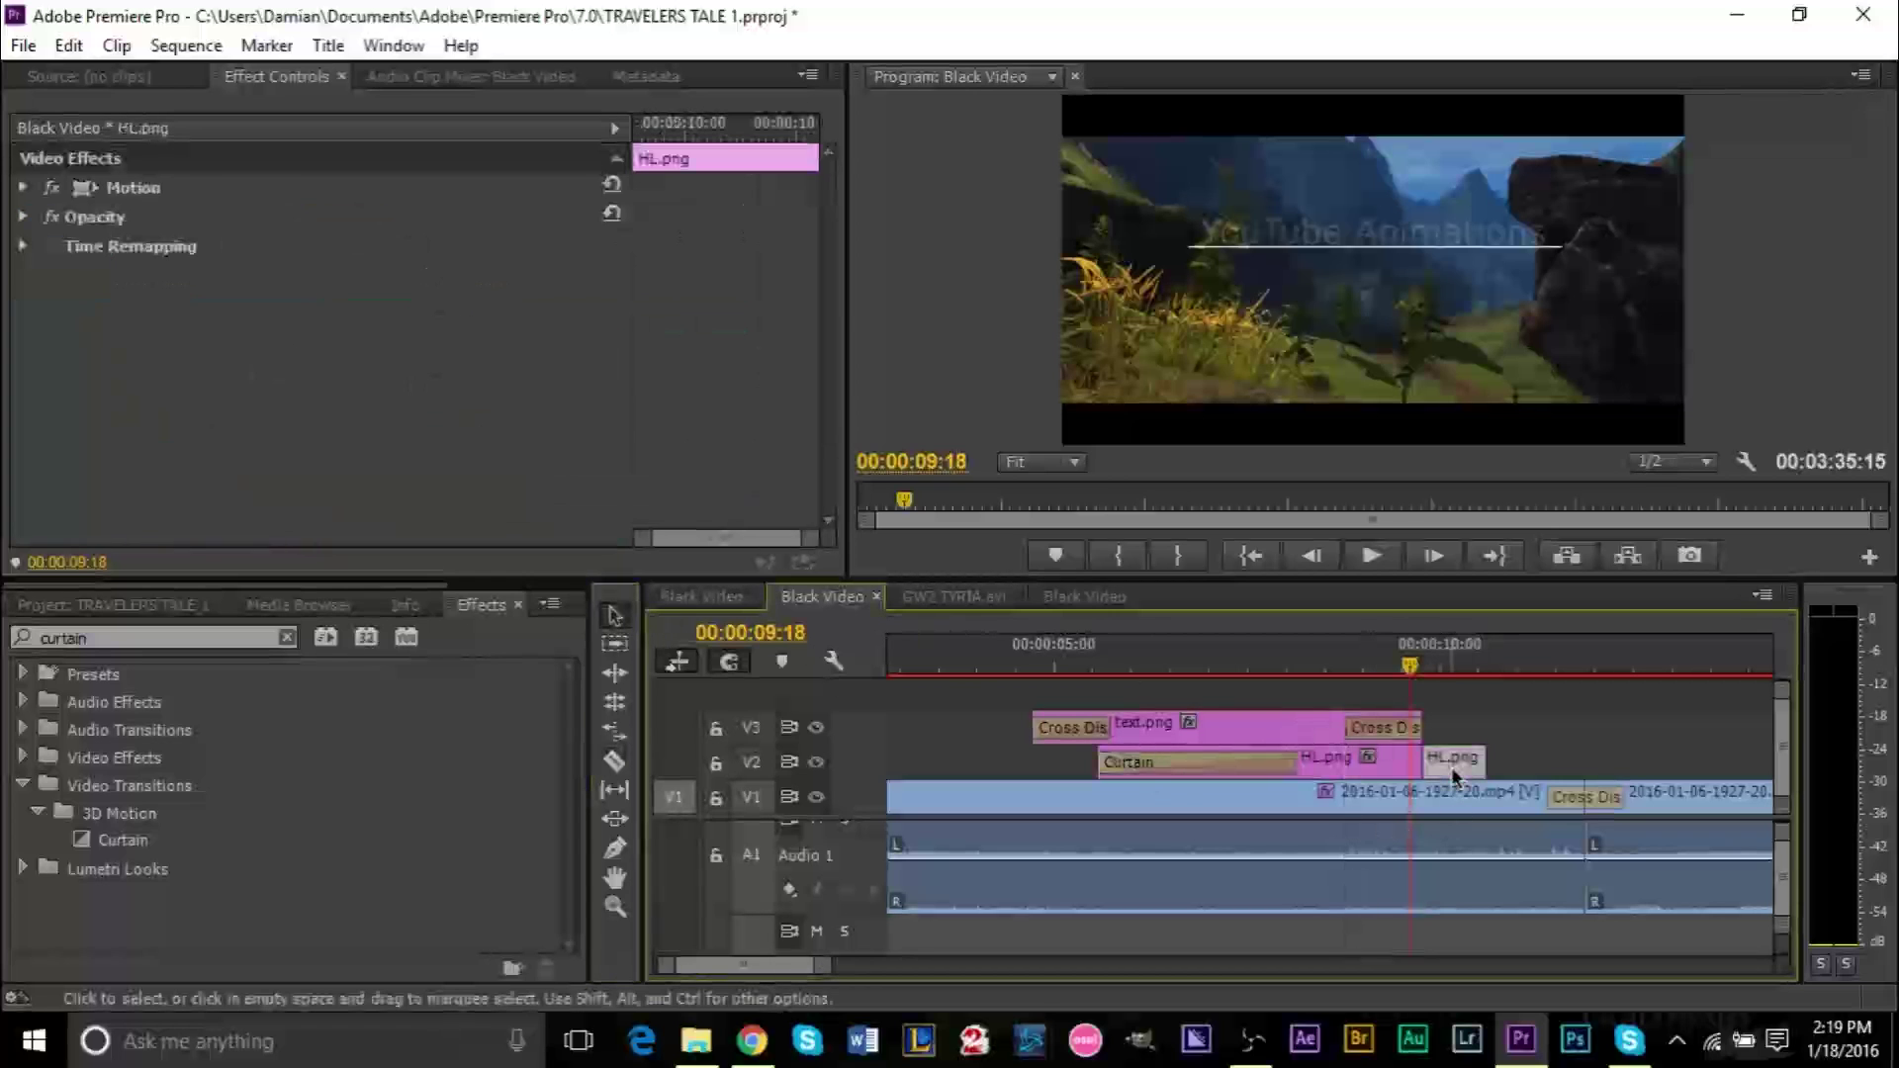
pyautogui.press('Delete')
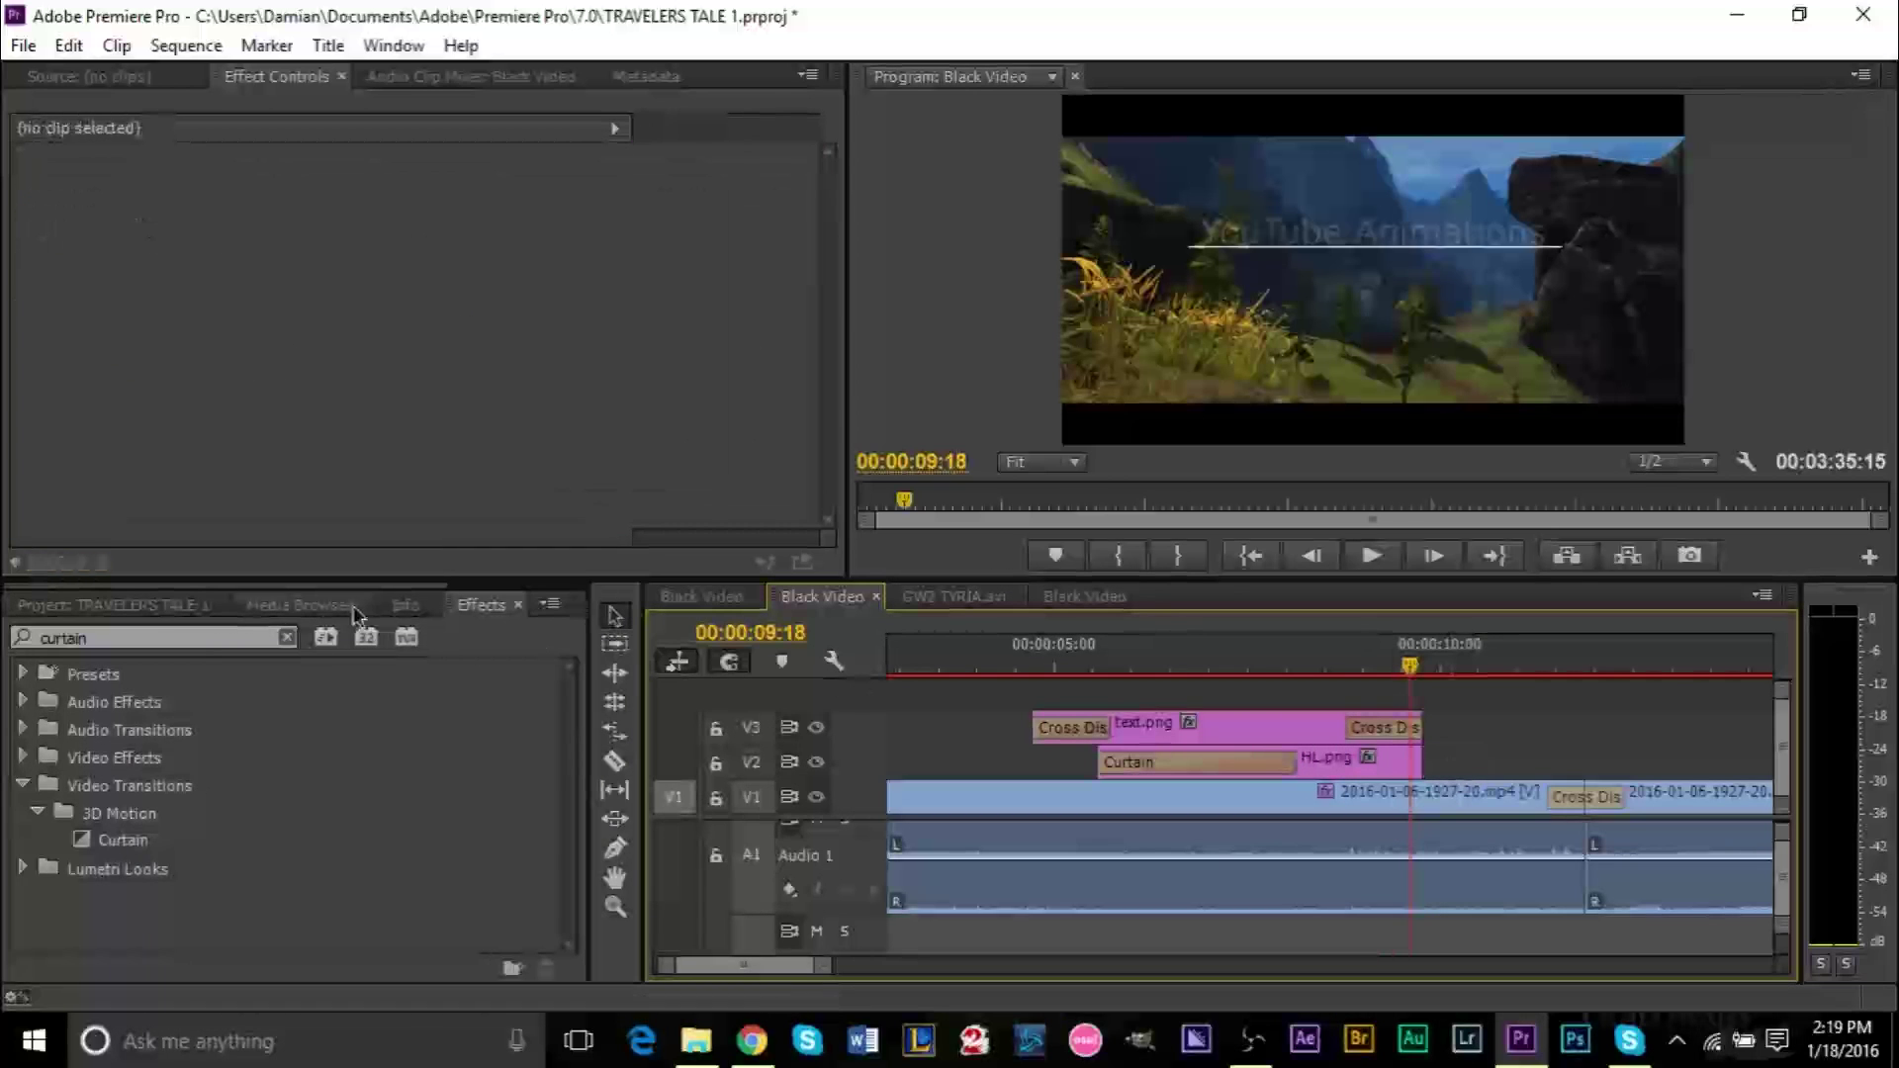
# - Add a Cross Dissolve to the end of the HL.png clip and play back the fade-out from 00:00:07:11
pyautogui.doubleClick(179, 638)
pyautogui.write('cr')
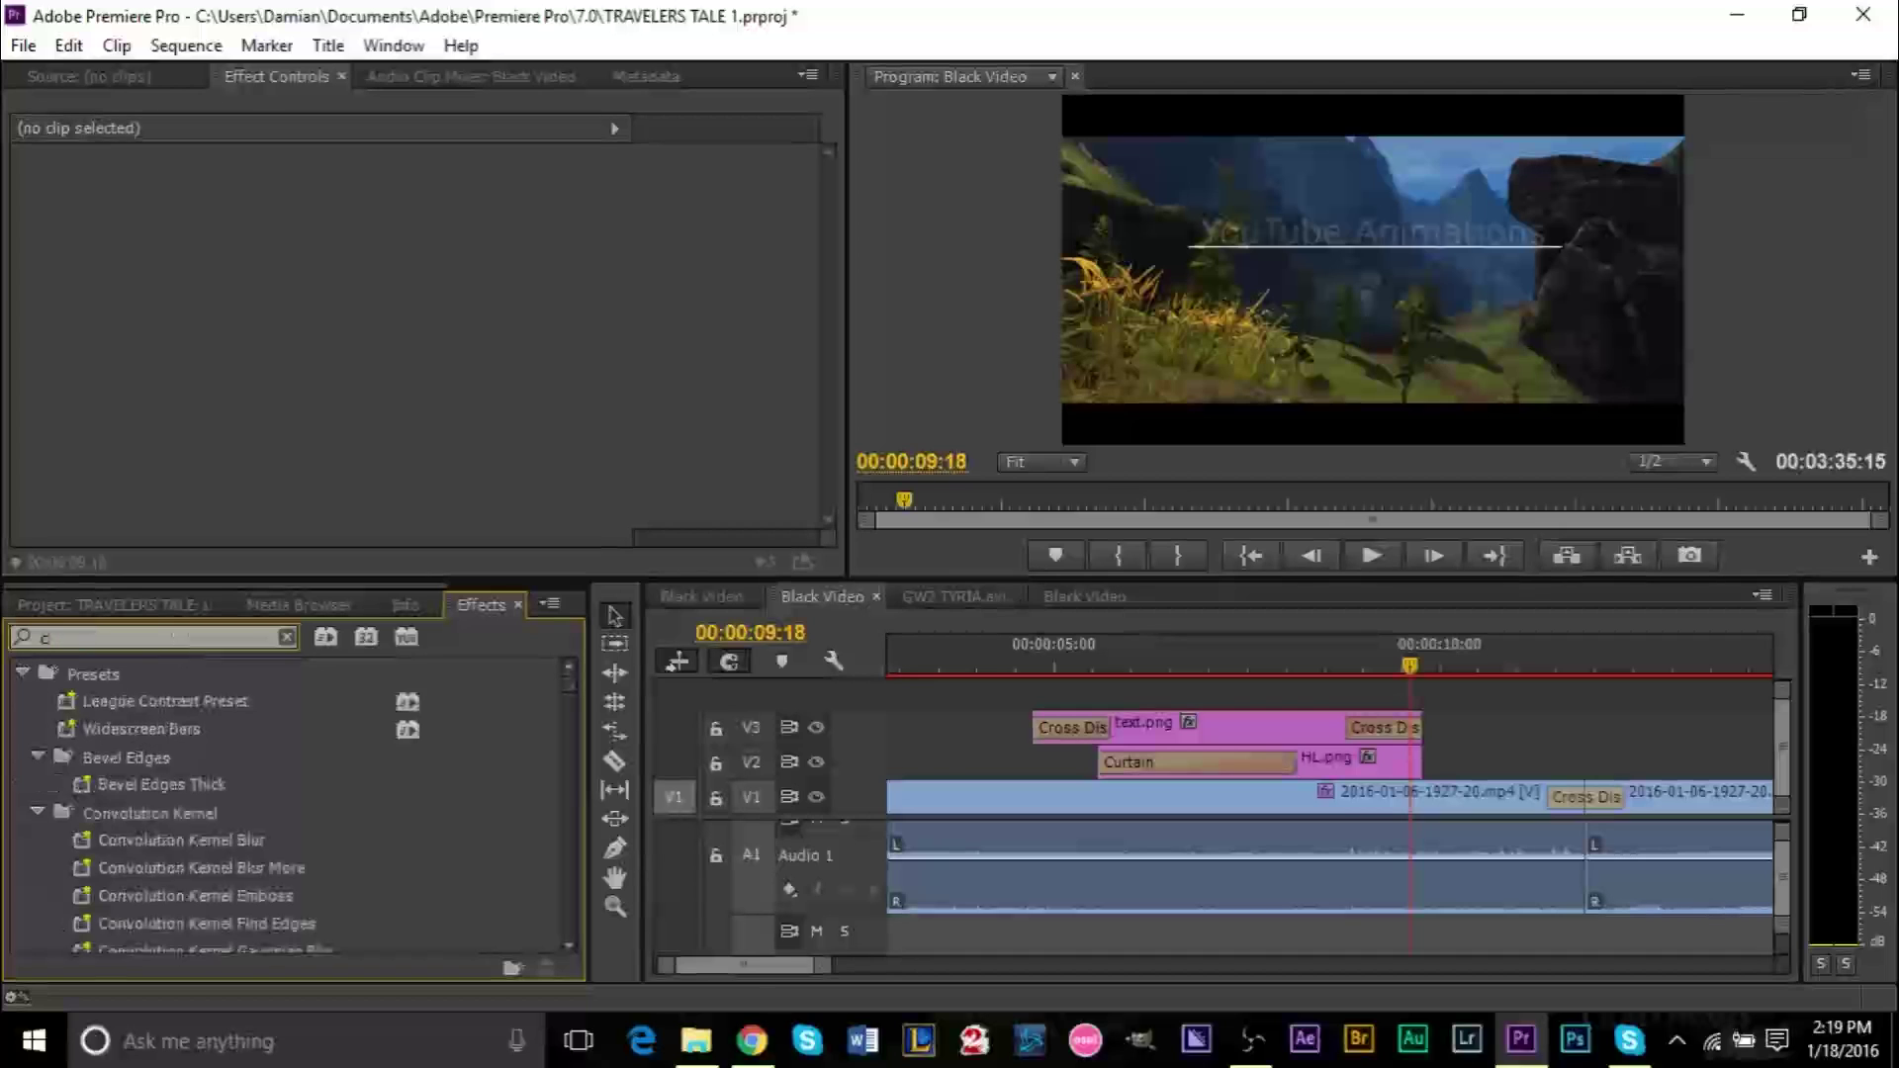
pyautogui.write('oss')
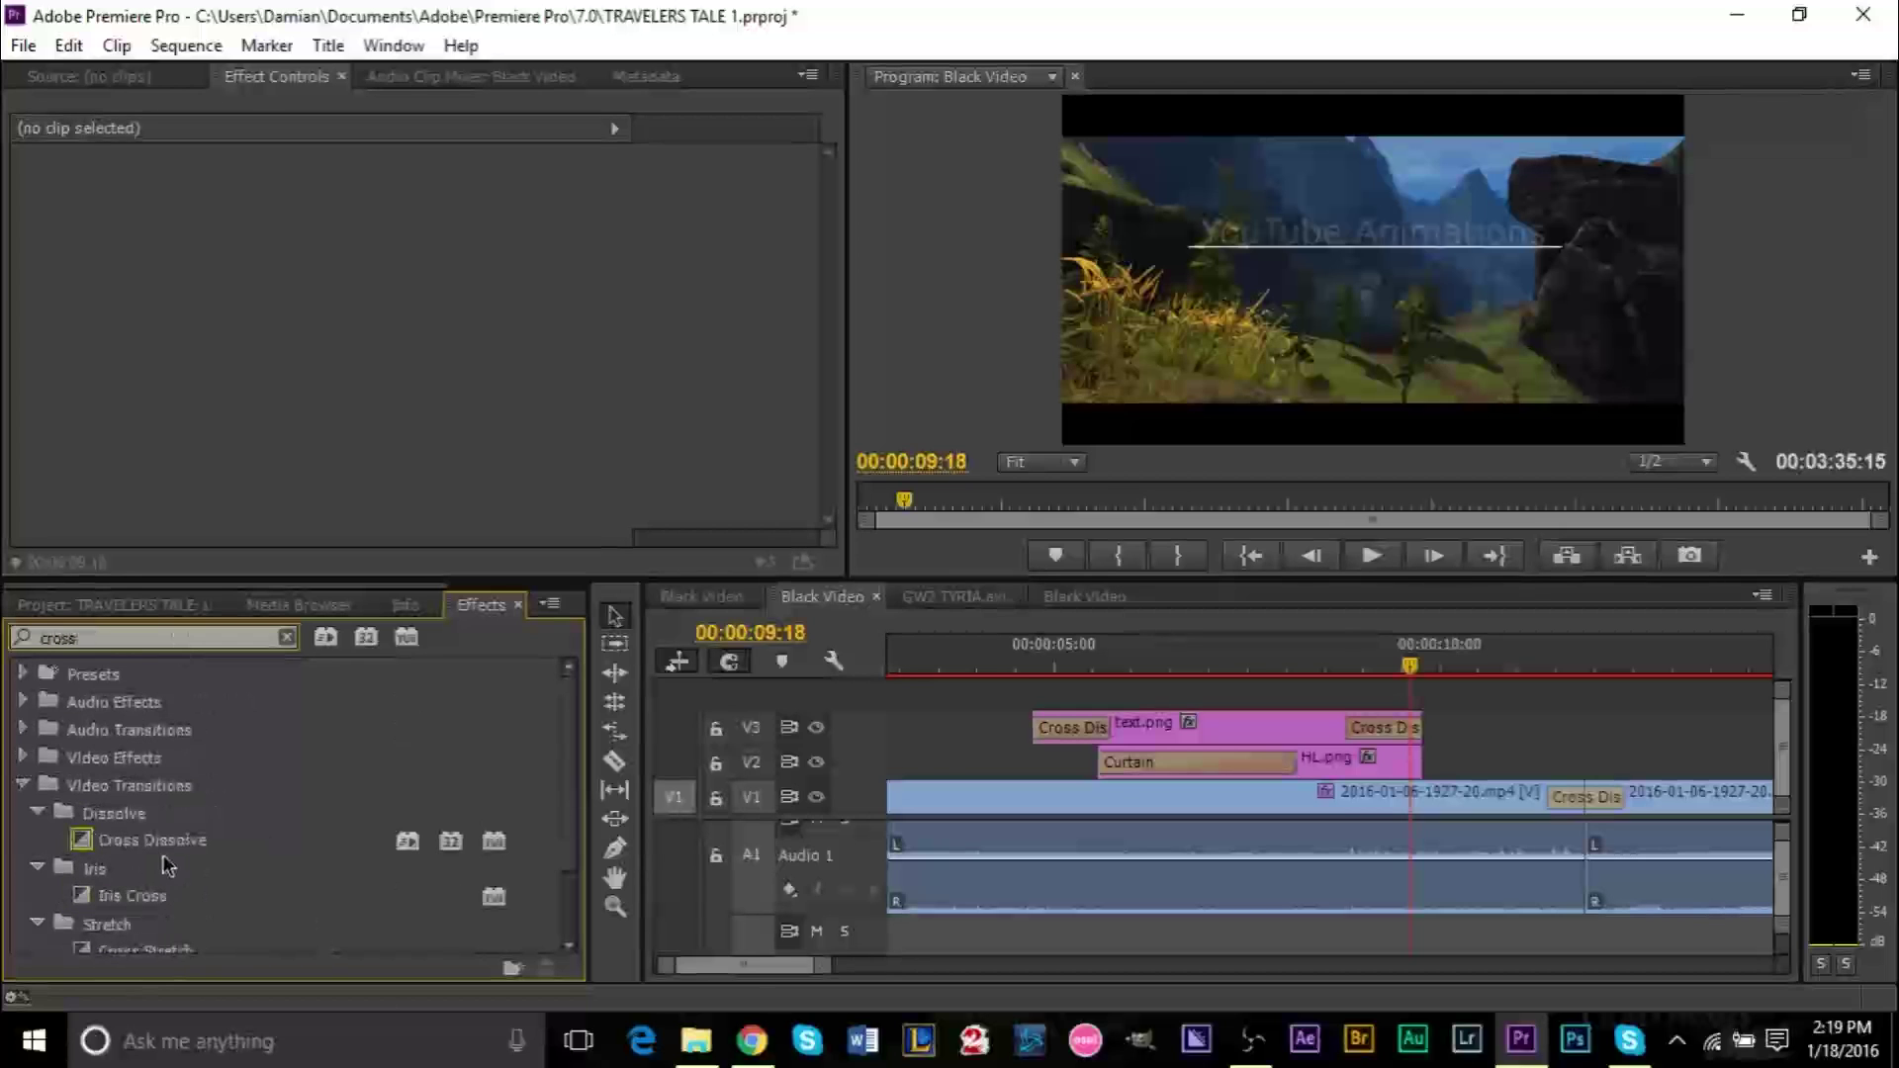
pyautogui.moveTo(158, 840); pyautogui.dragTo(1401, 764)
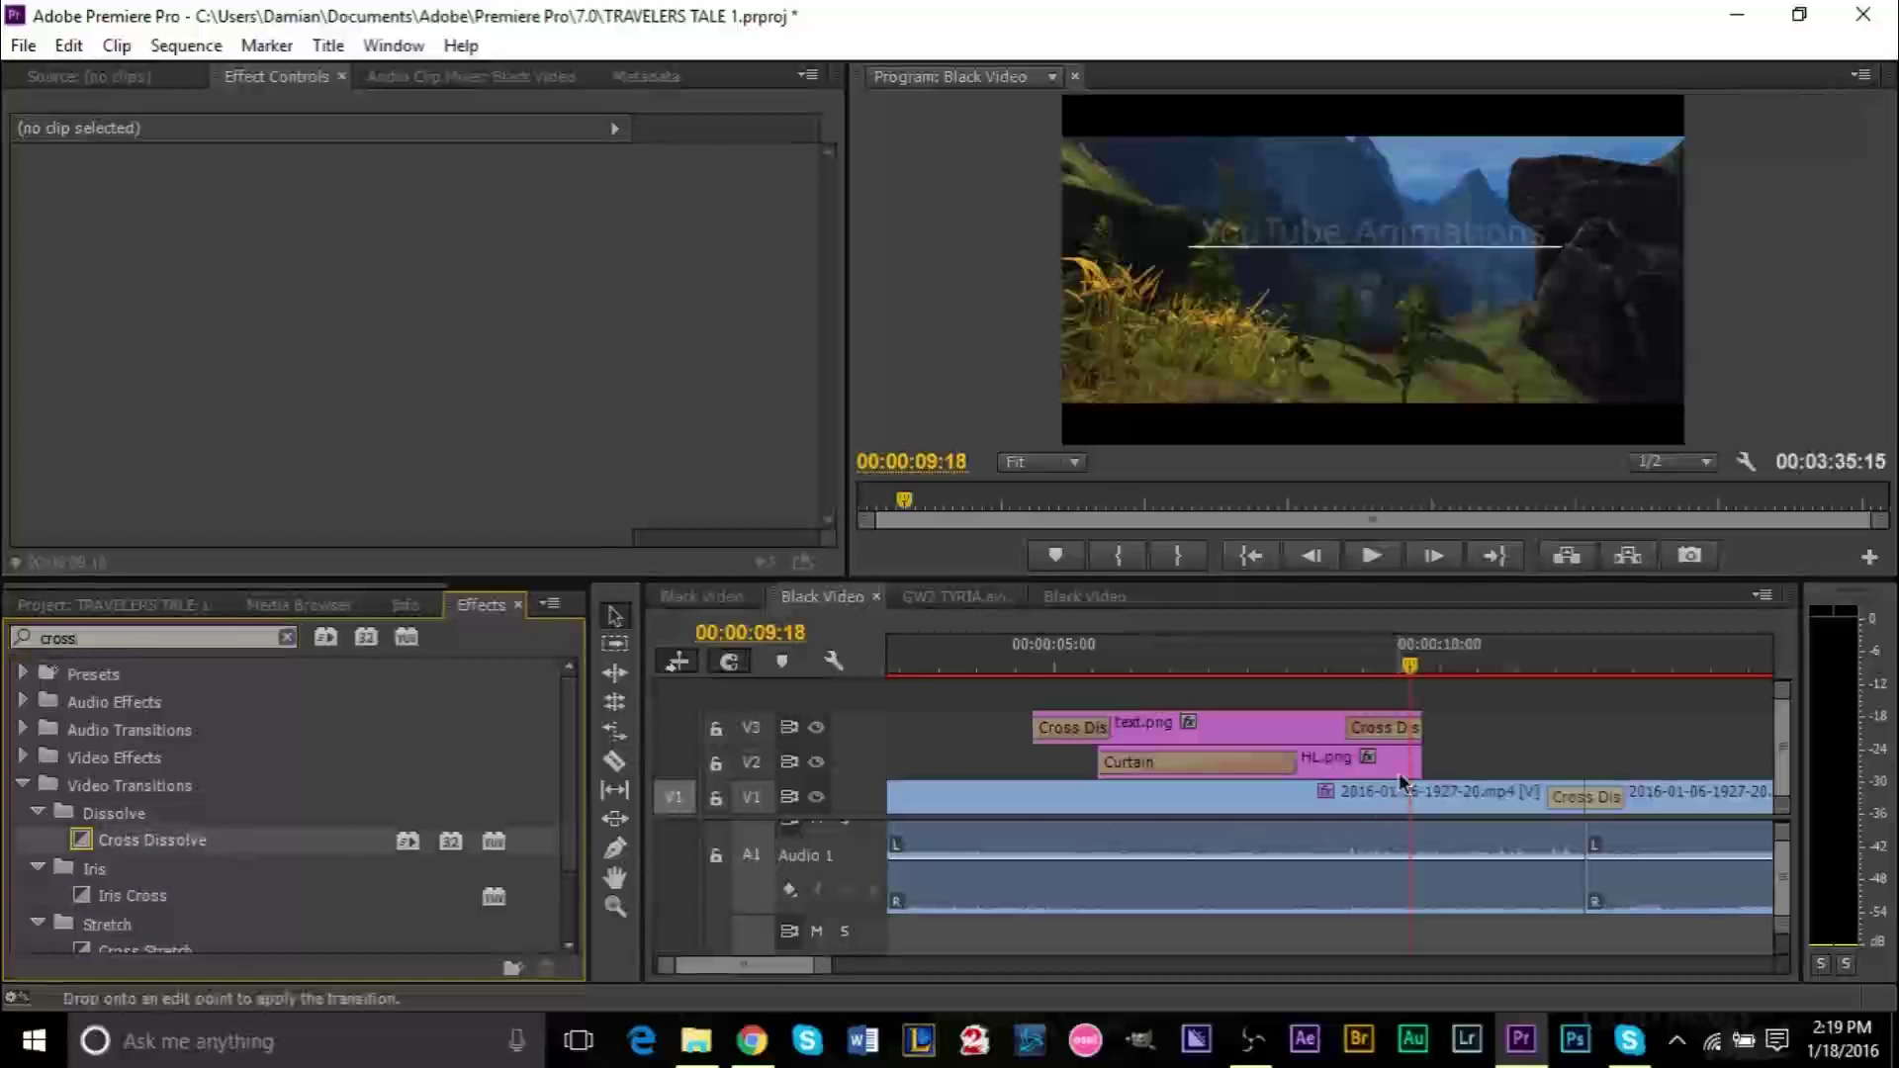
pyautogui.click(1239, 665)
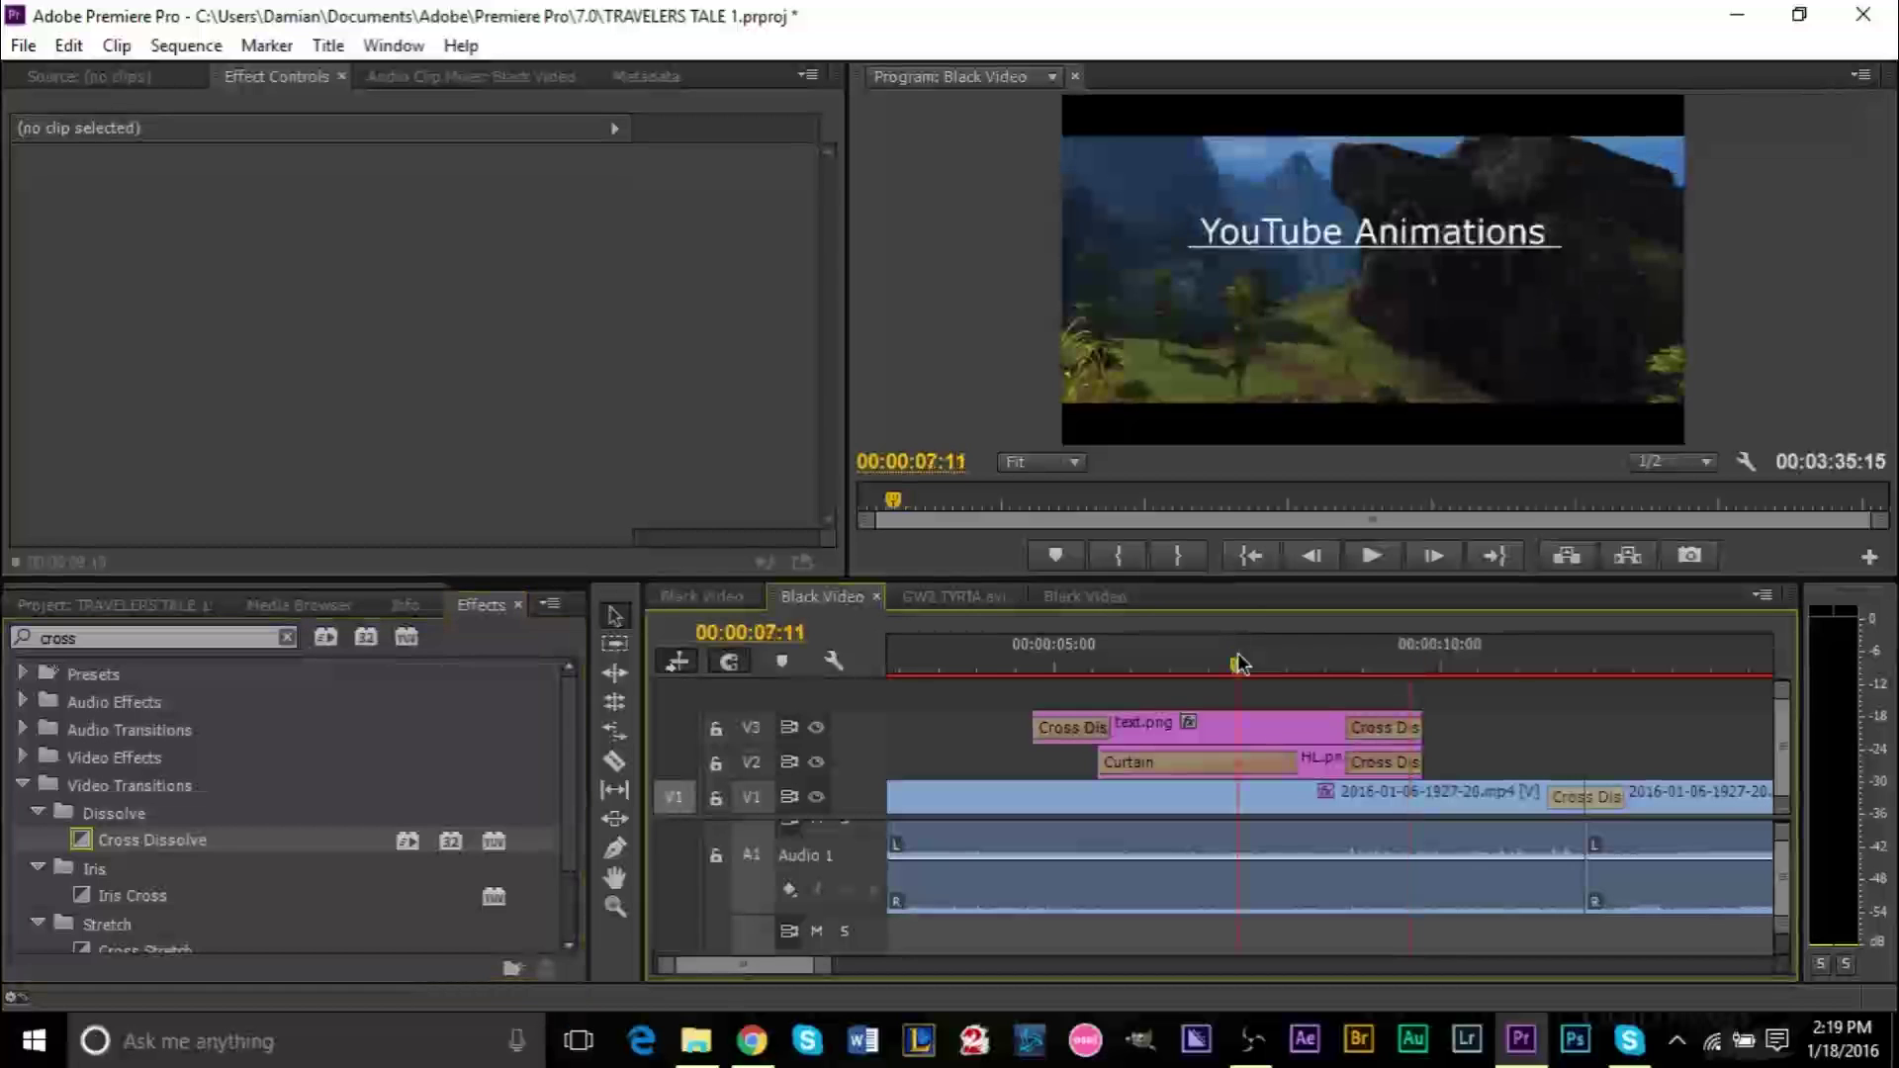
pyautogui.click(1373, 554)
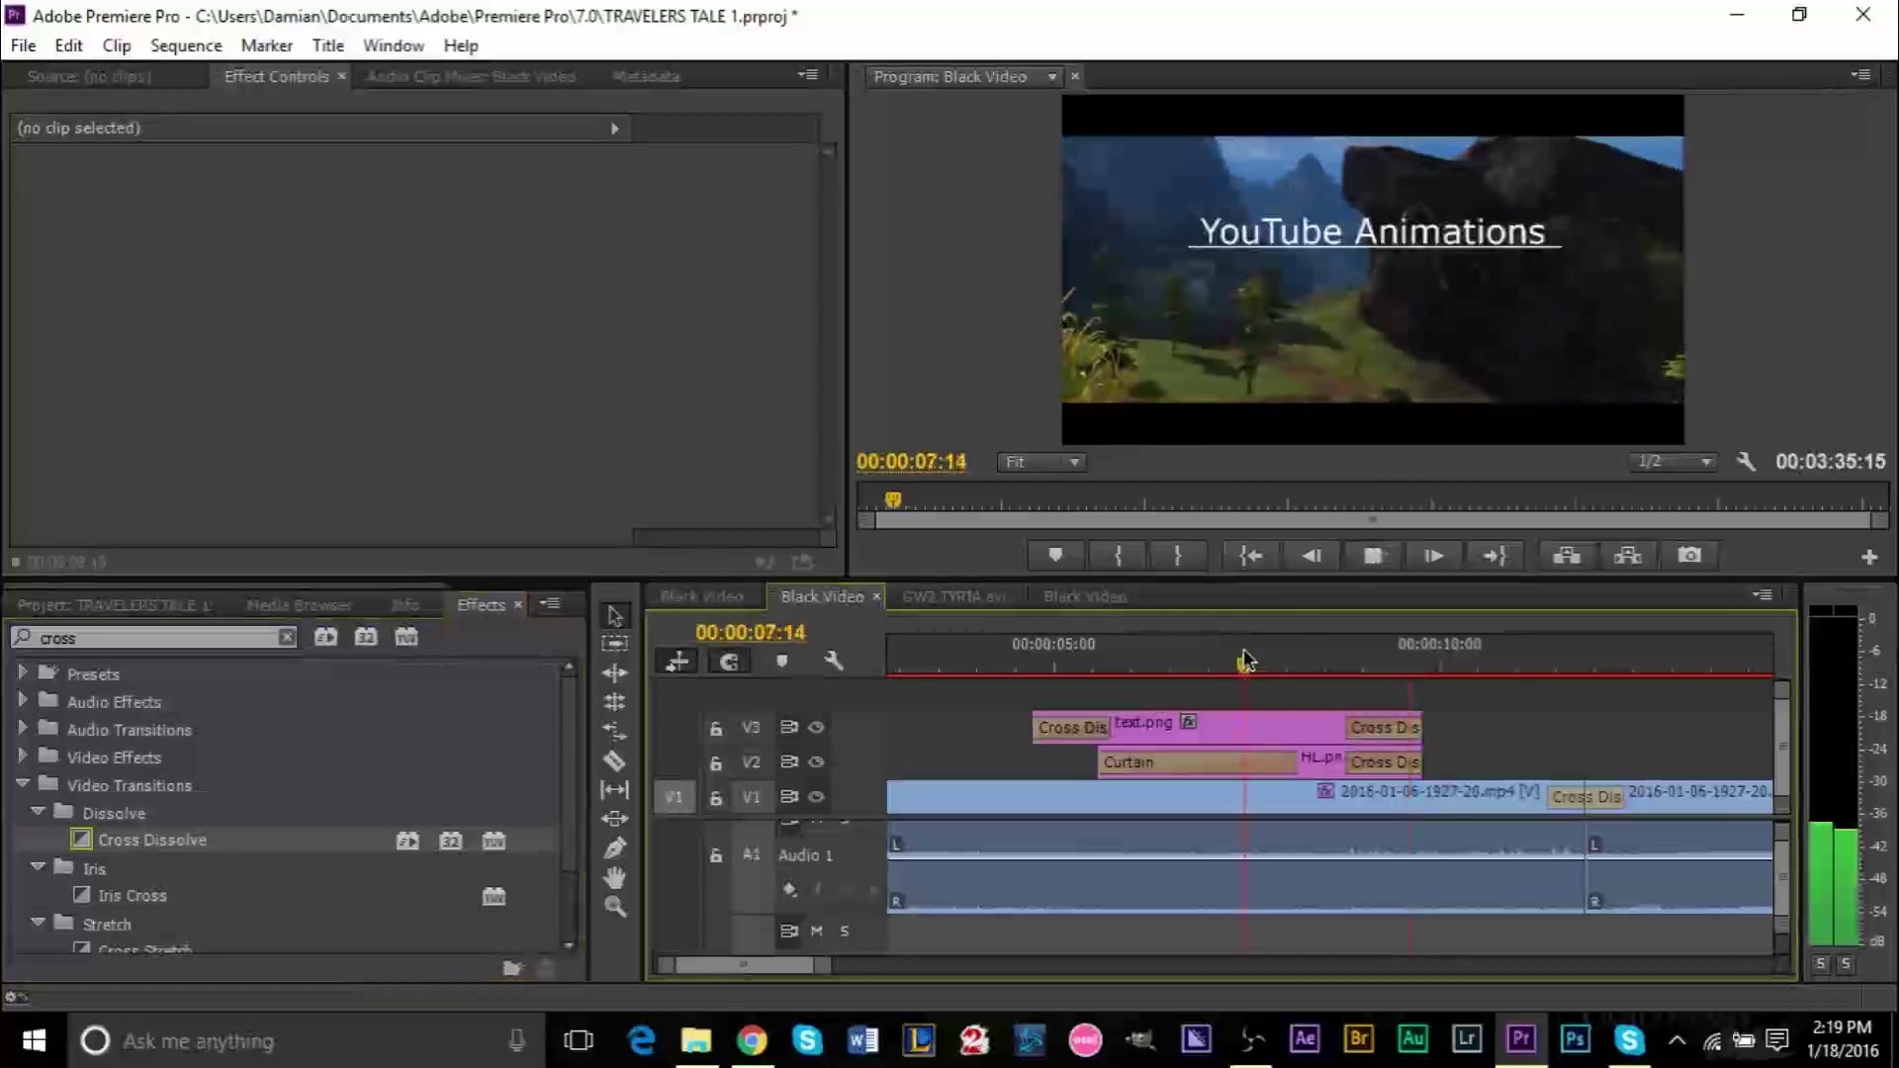
pyautogui.click(1389, 540)
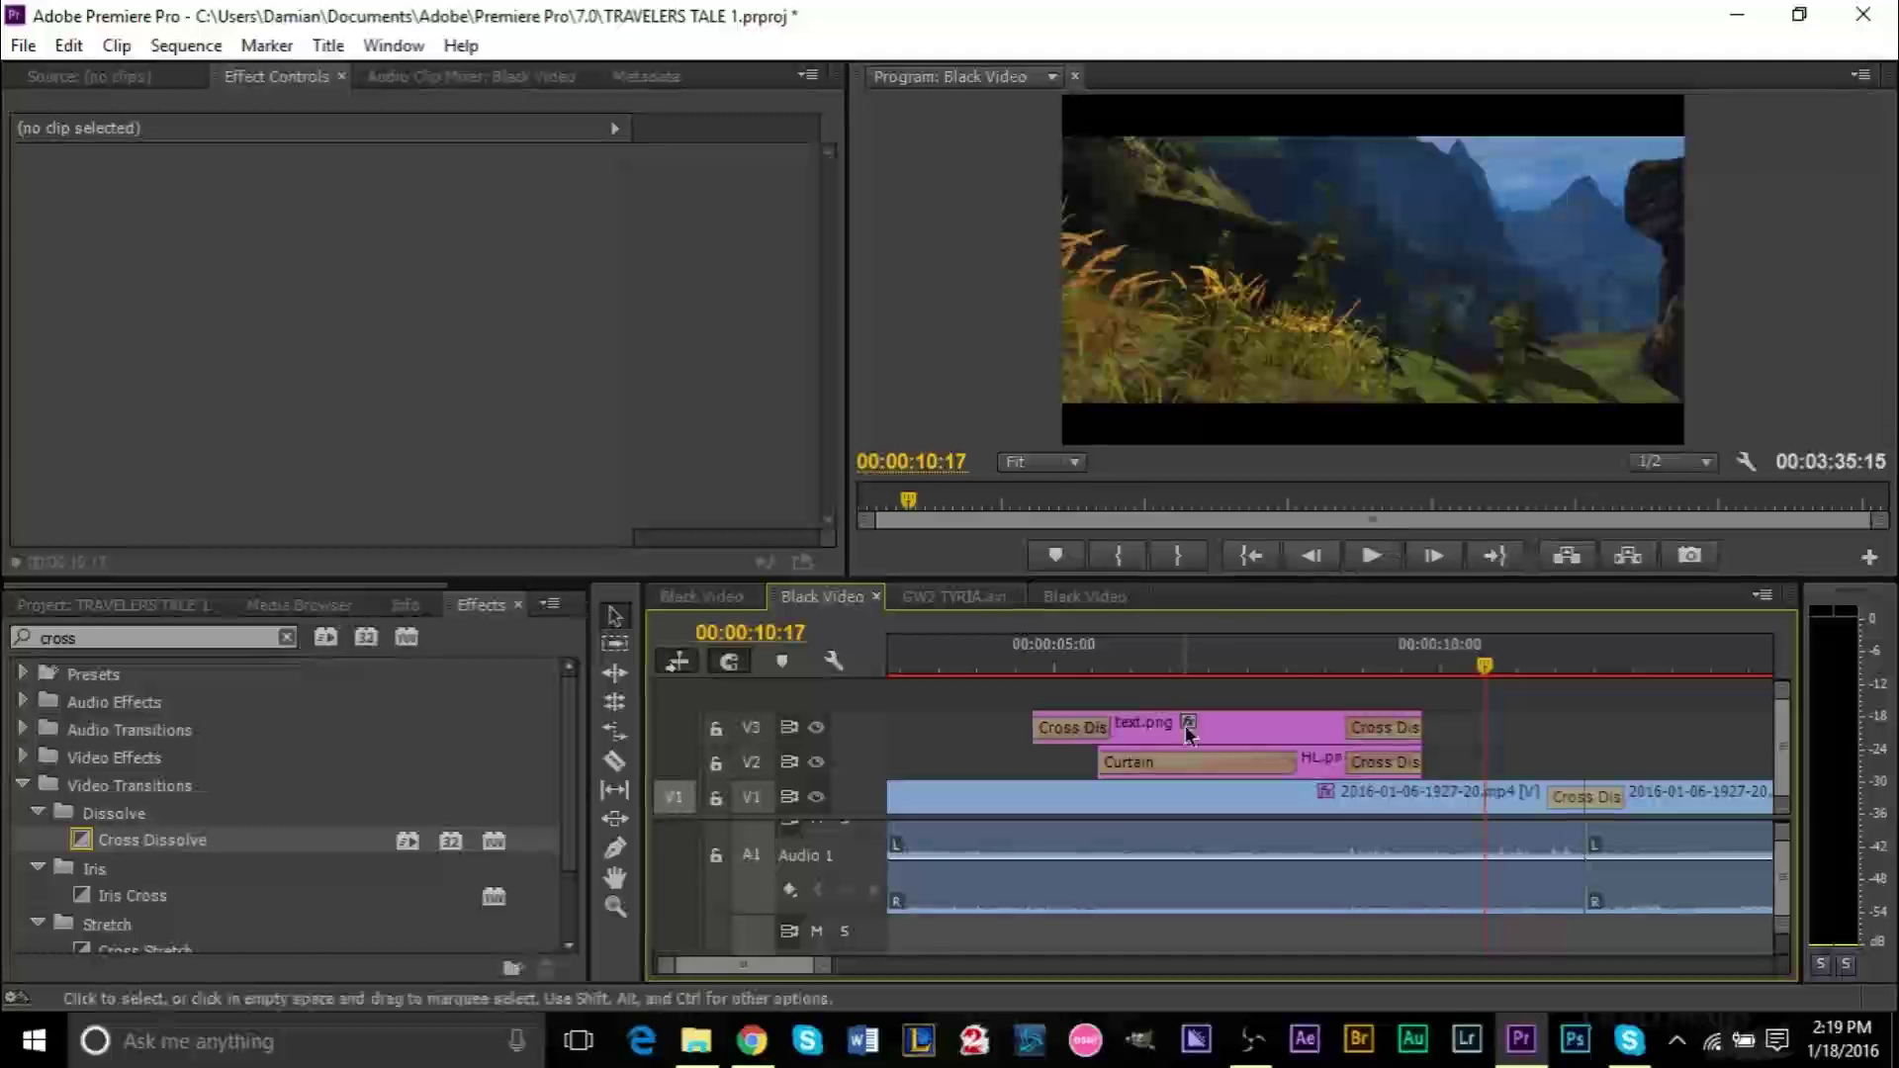
# - Delete the Curtain and Cross Dissolve transitions from the HL.png clip
pyautogui.click(1180, 774)
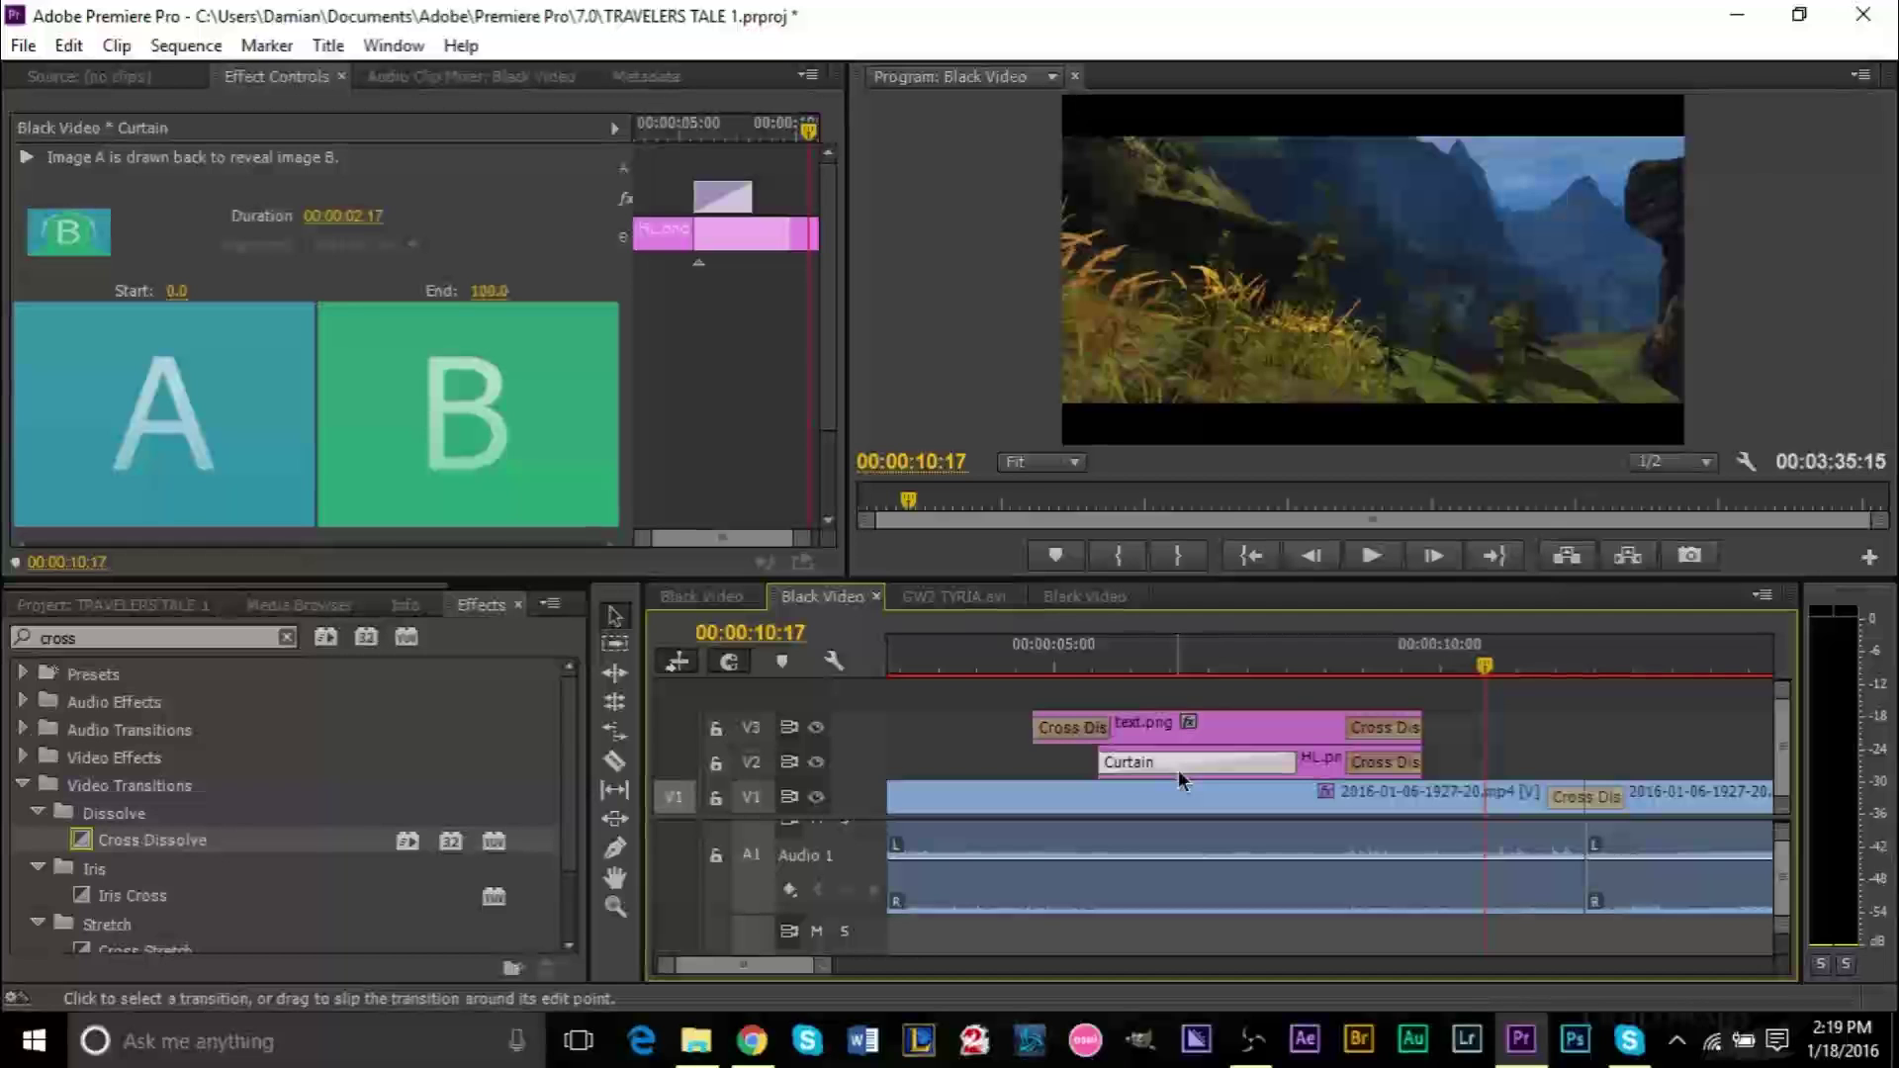
pyautogui.press('Delete')
pyautogui.click(1376, 773)
pyautogui.press('Delete')
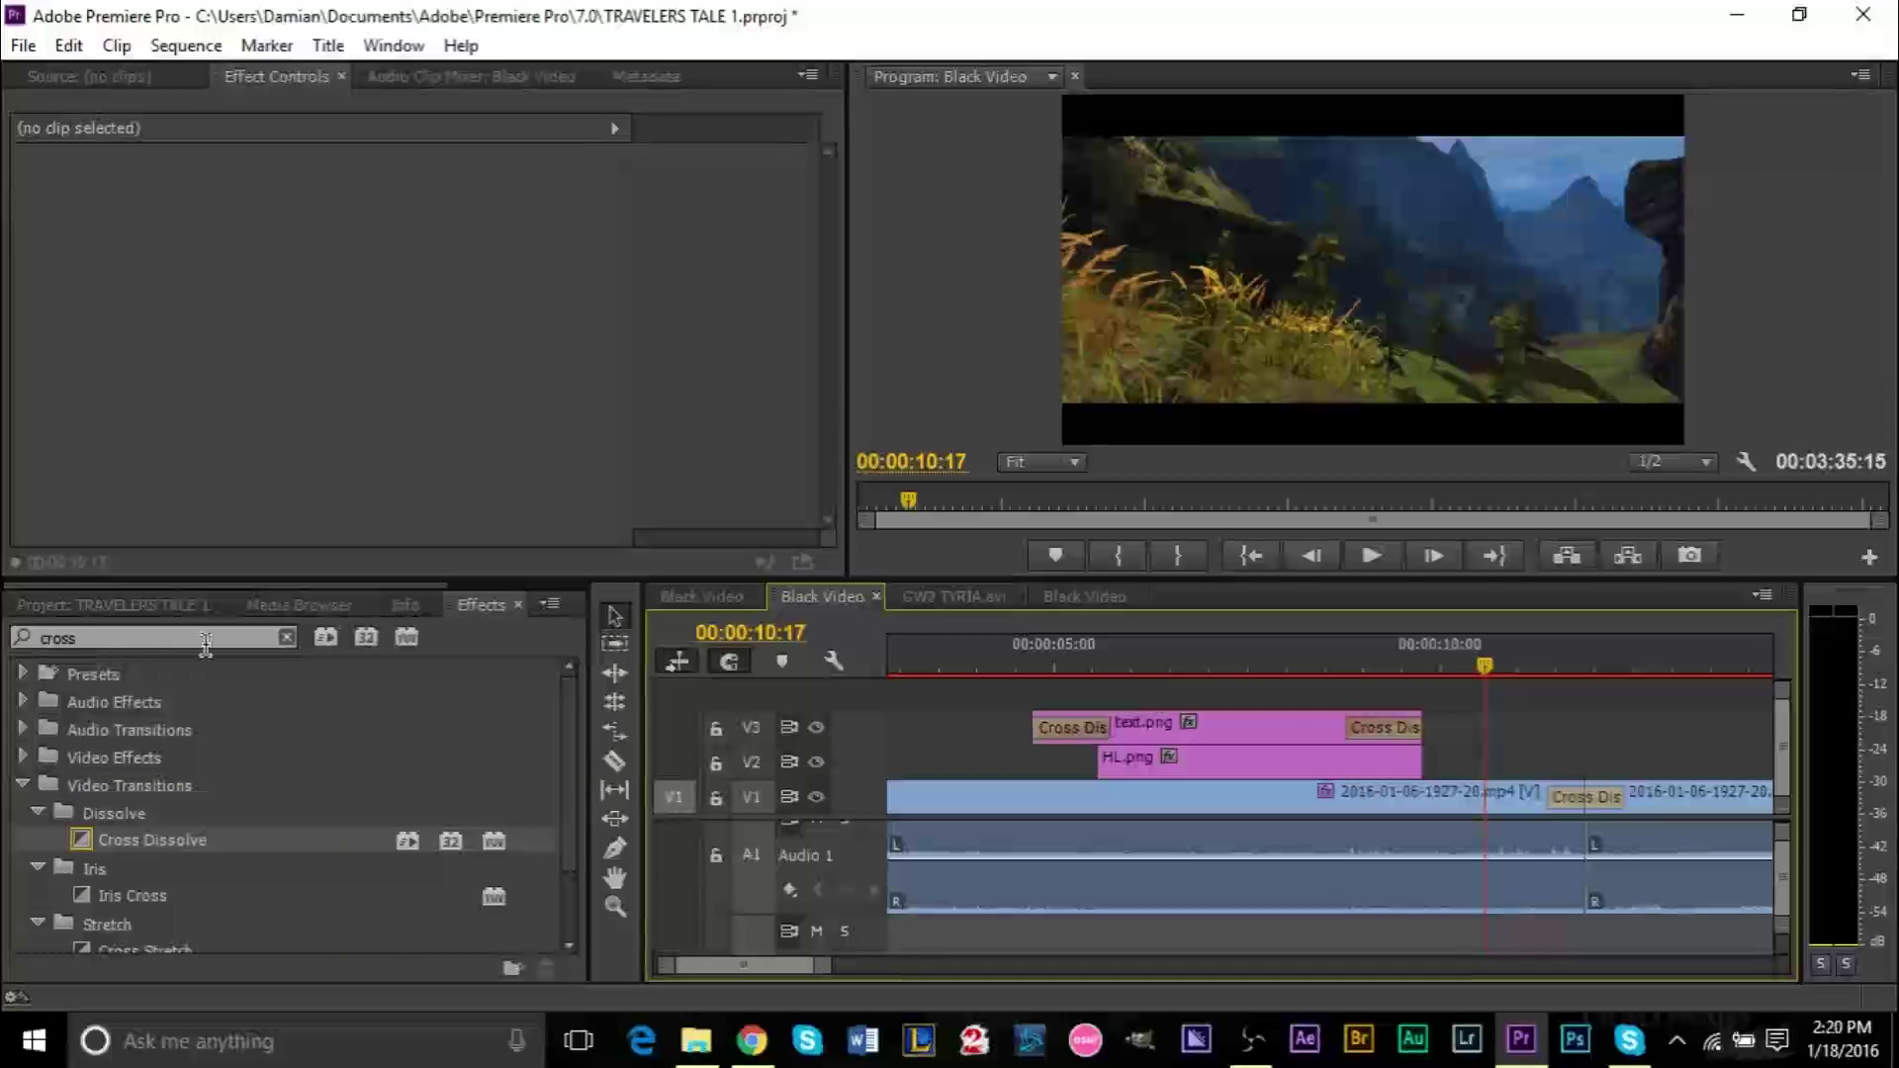
# - Find the Linear Wipe video effect and apply it to the HL.png clip
pyautogui.click(210, 641)
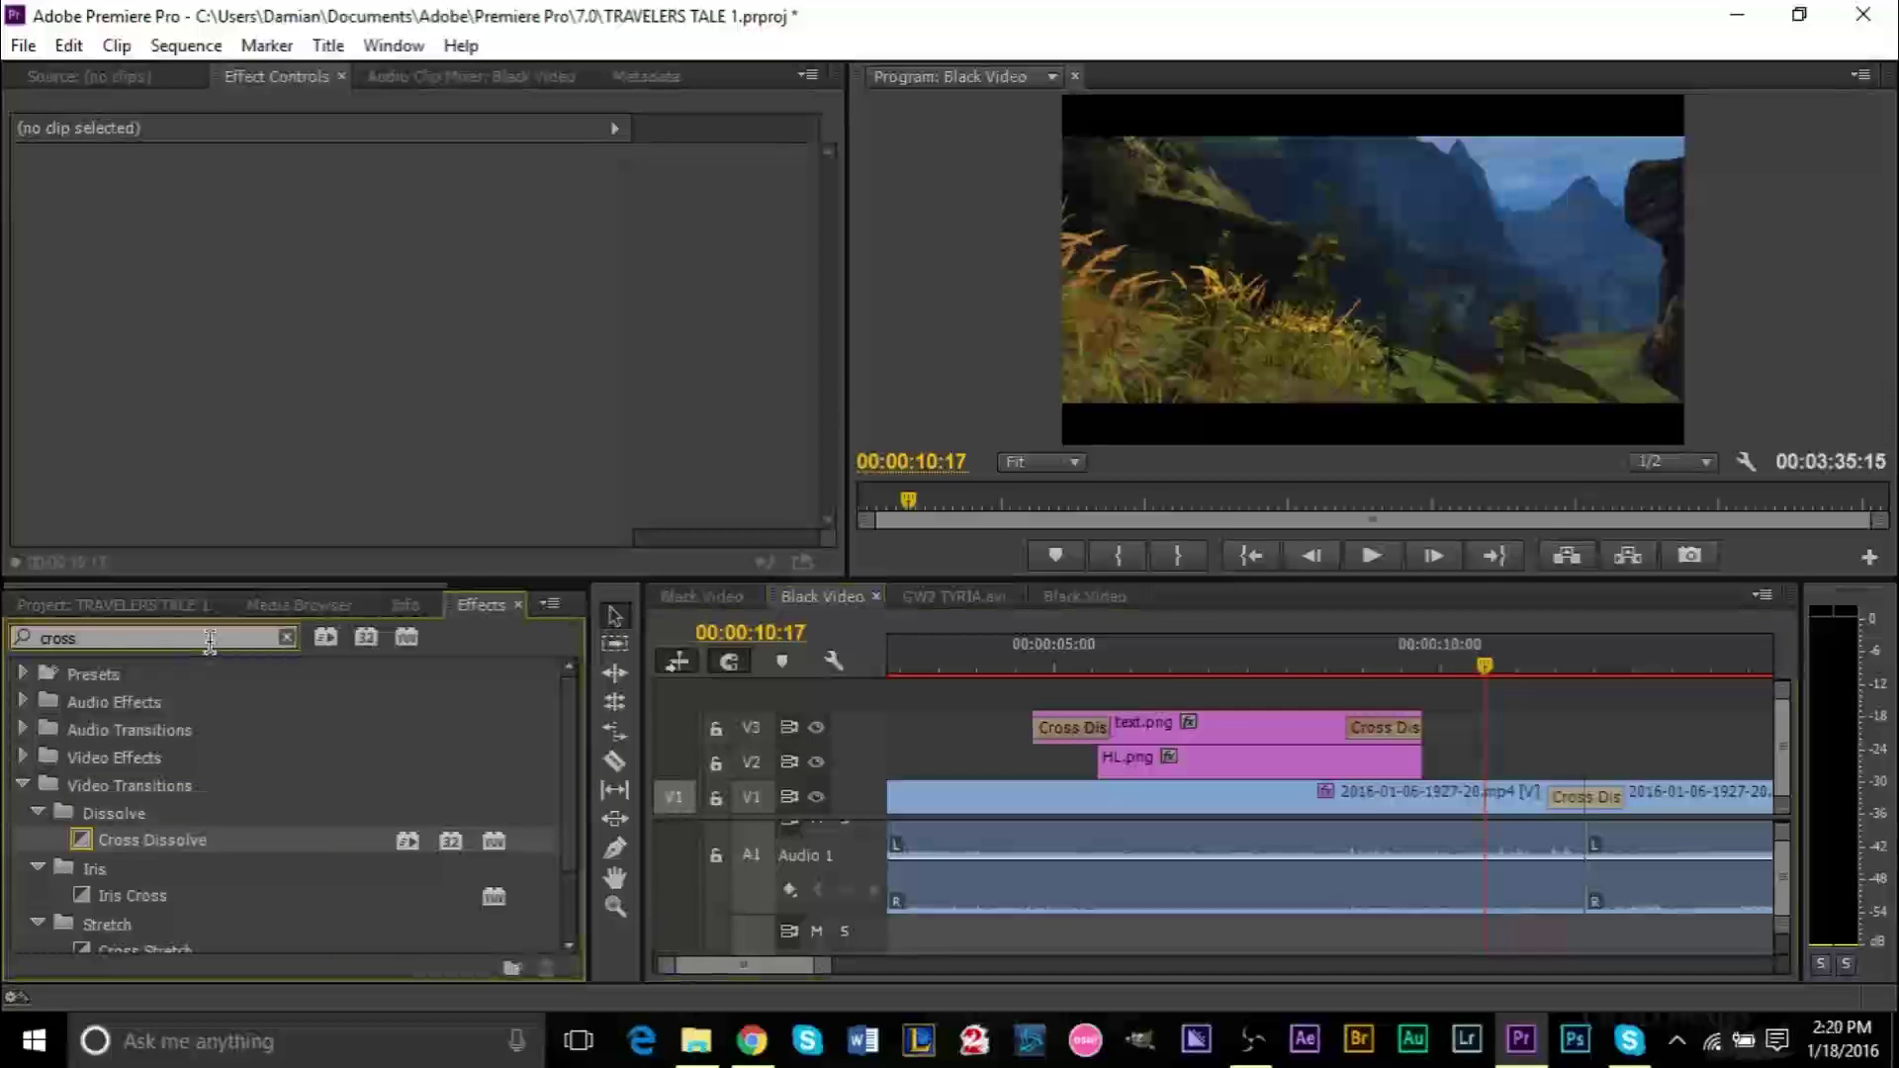
pyautogui.write('wipe')
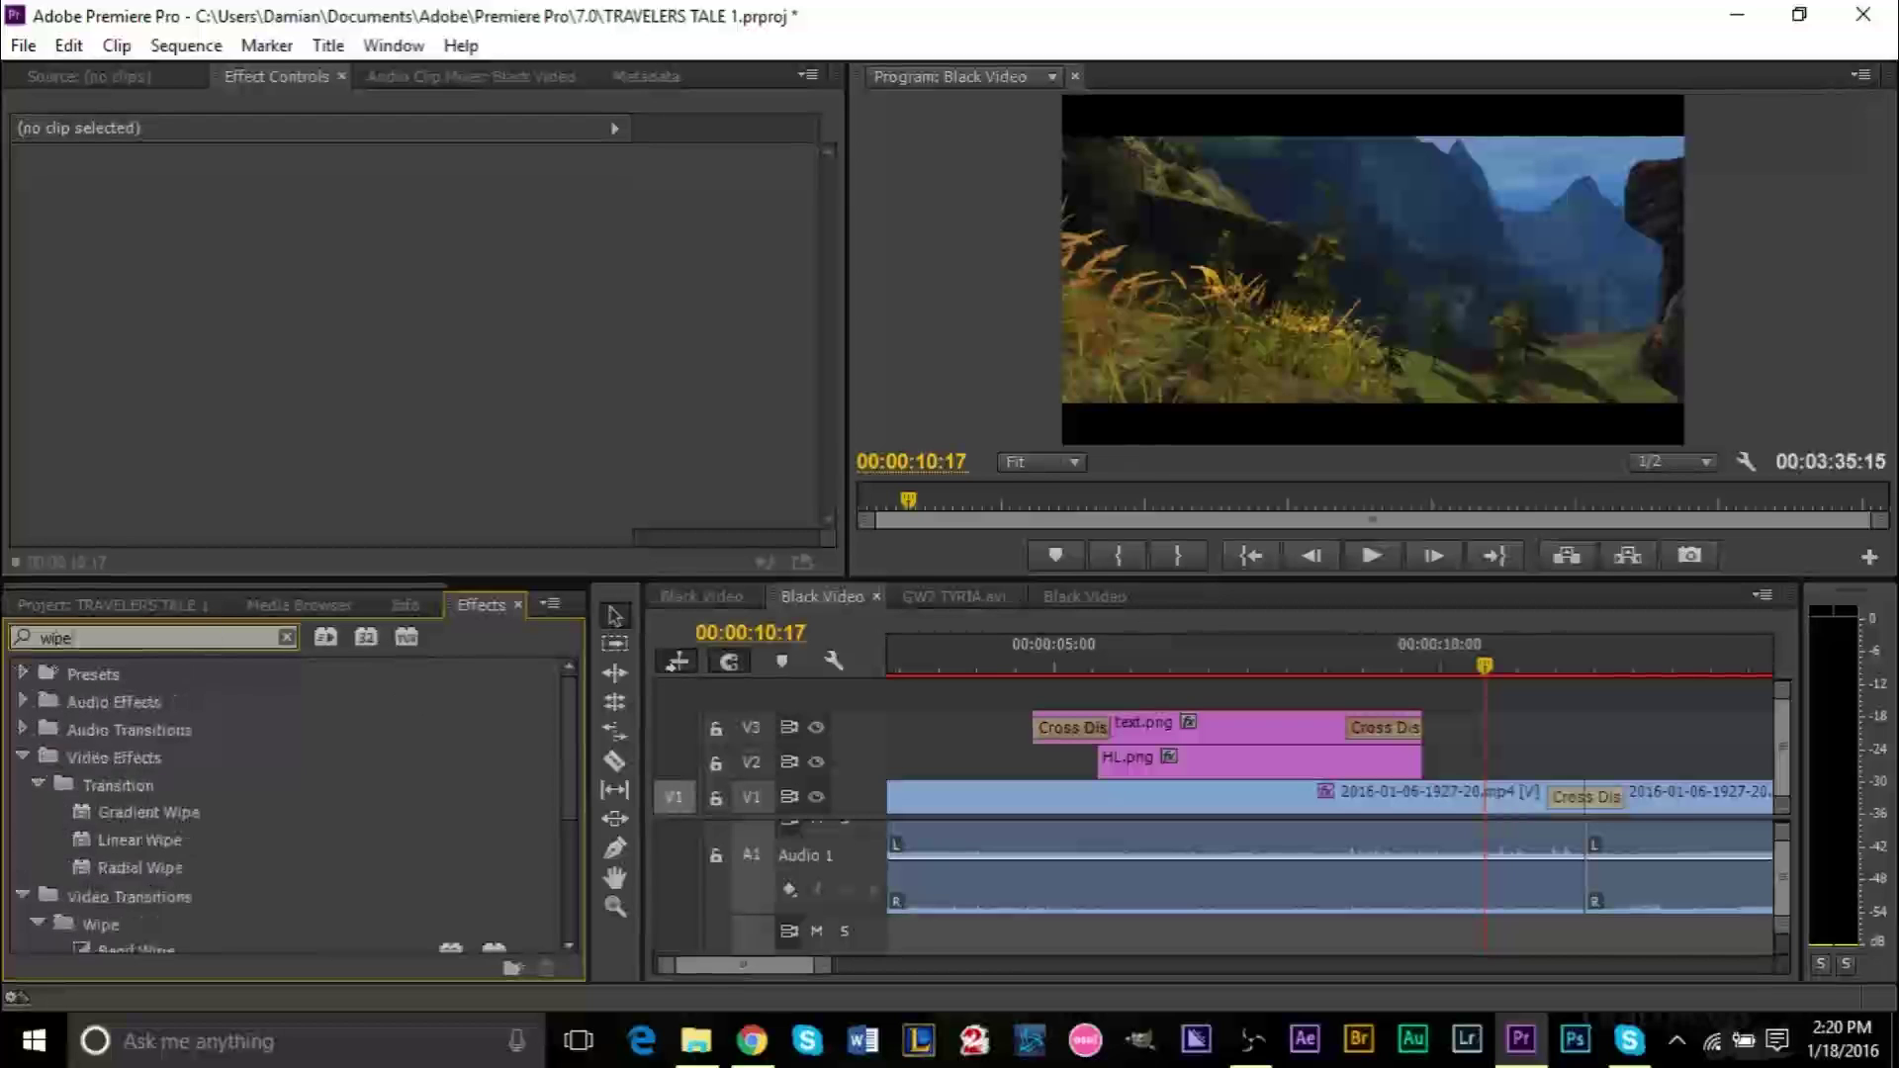
pyautogui.click(118, 842)
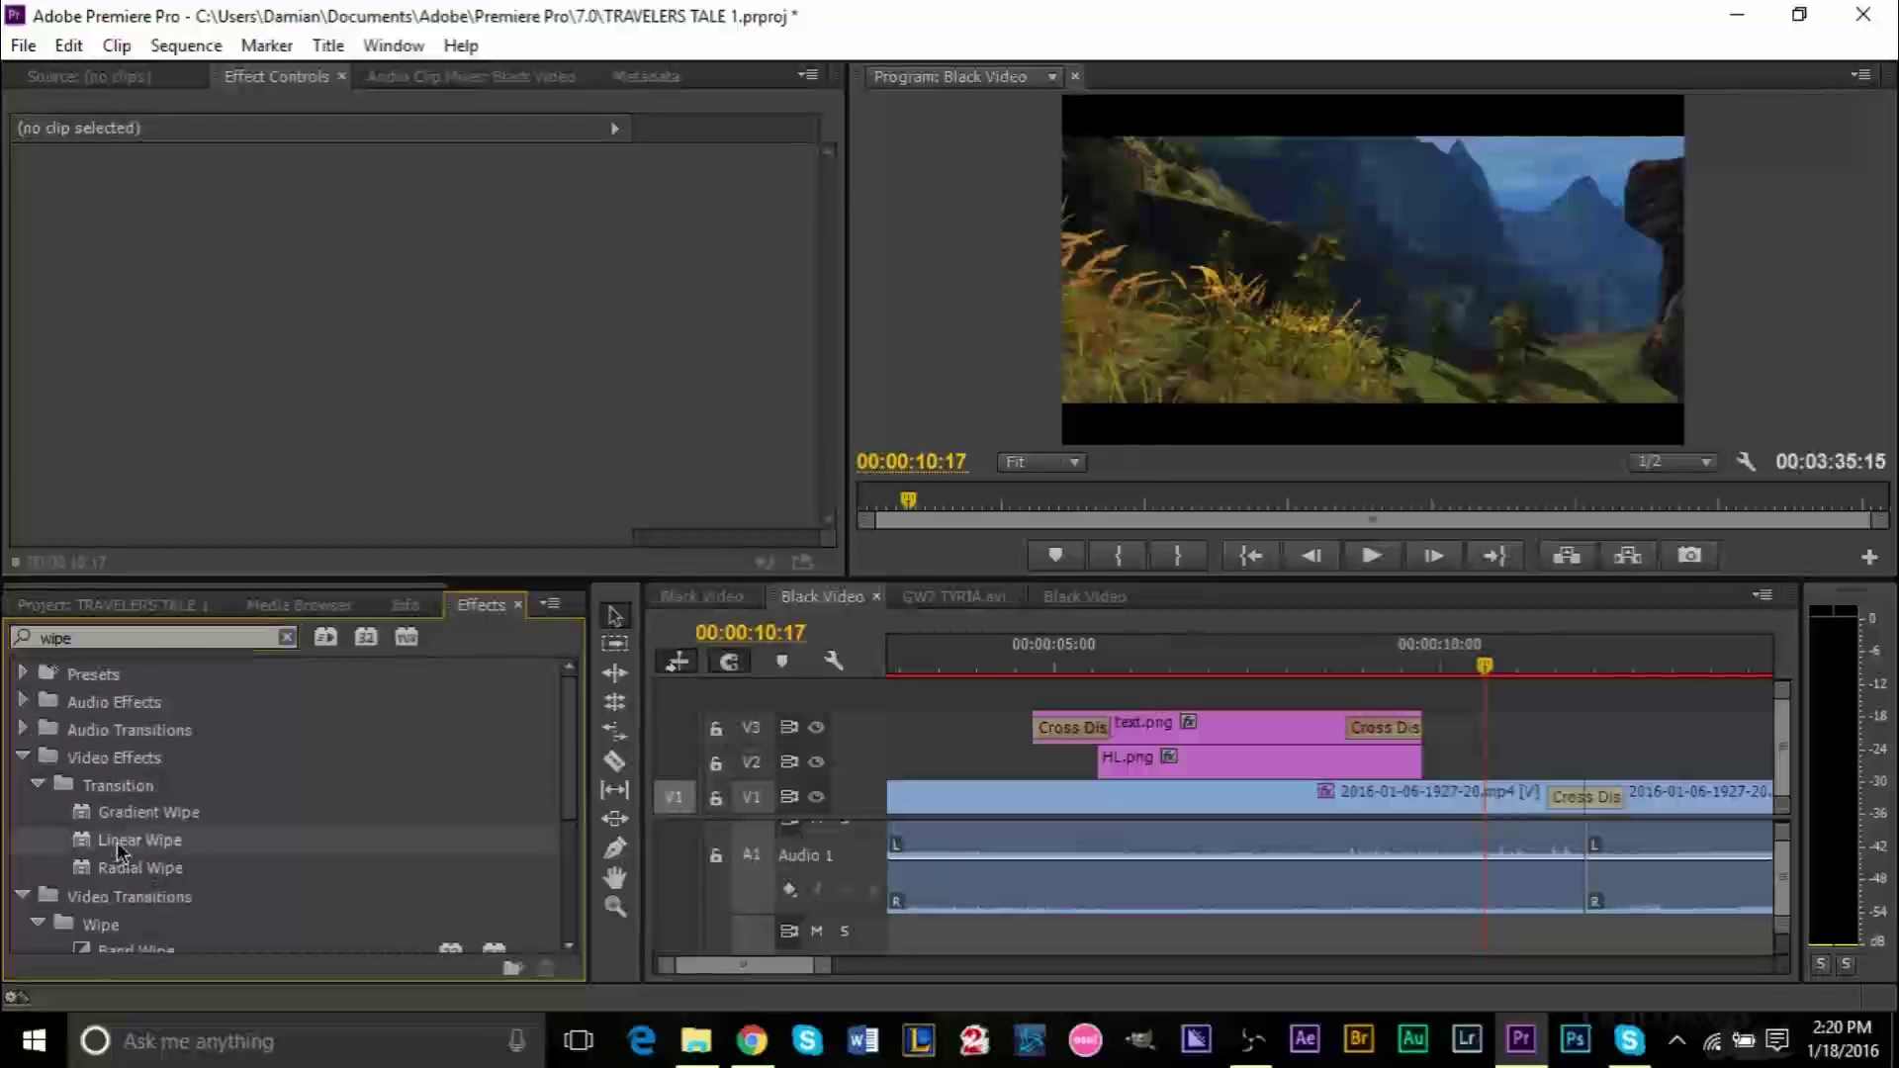
pyautogui.moveTo(117, 841); pyautogui.dragTo(1124, 773)
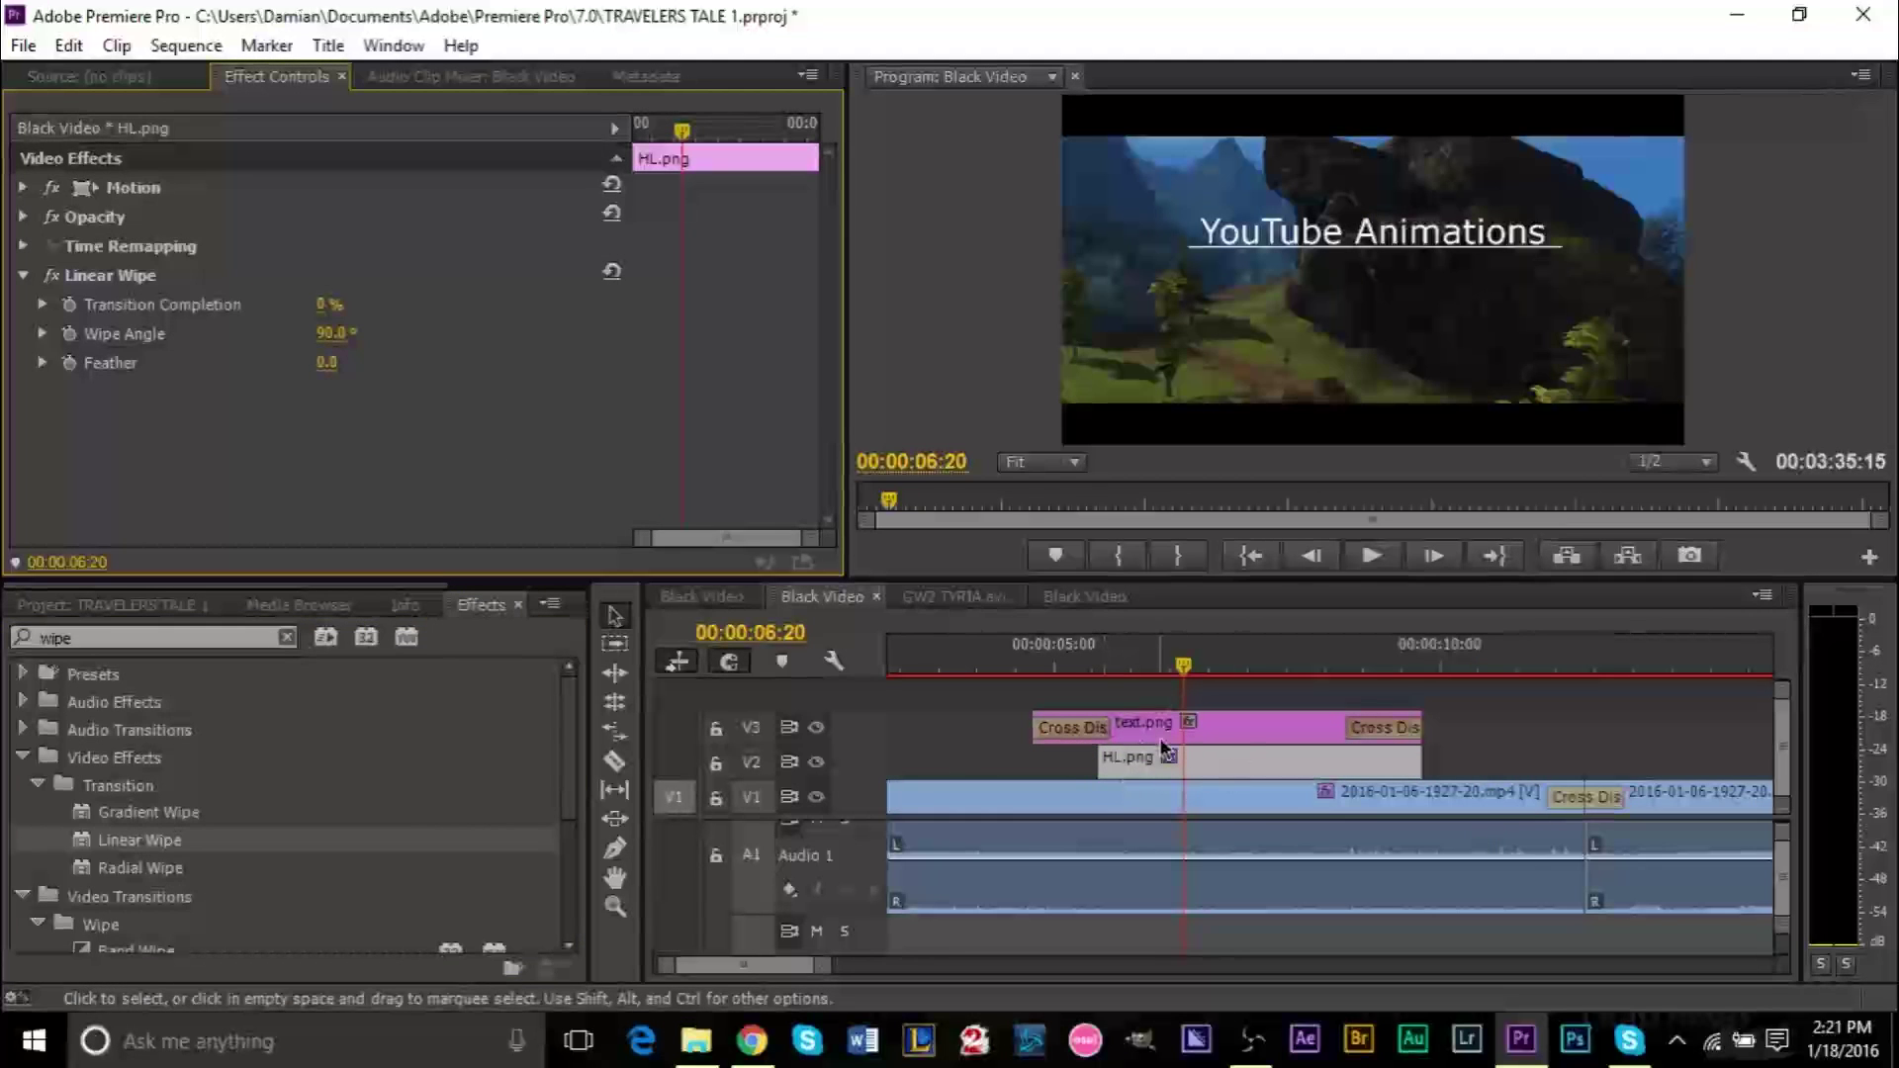
# - Keyframe the Linear Wipe's Transition Completion at 100% at the start of HL.png, 00:00:05:17
pyautogui.moveTo(1156, 661); pyautogui.dragTo(1093, 661)
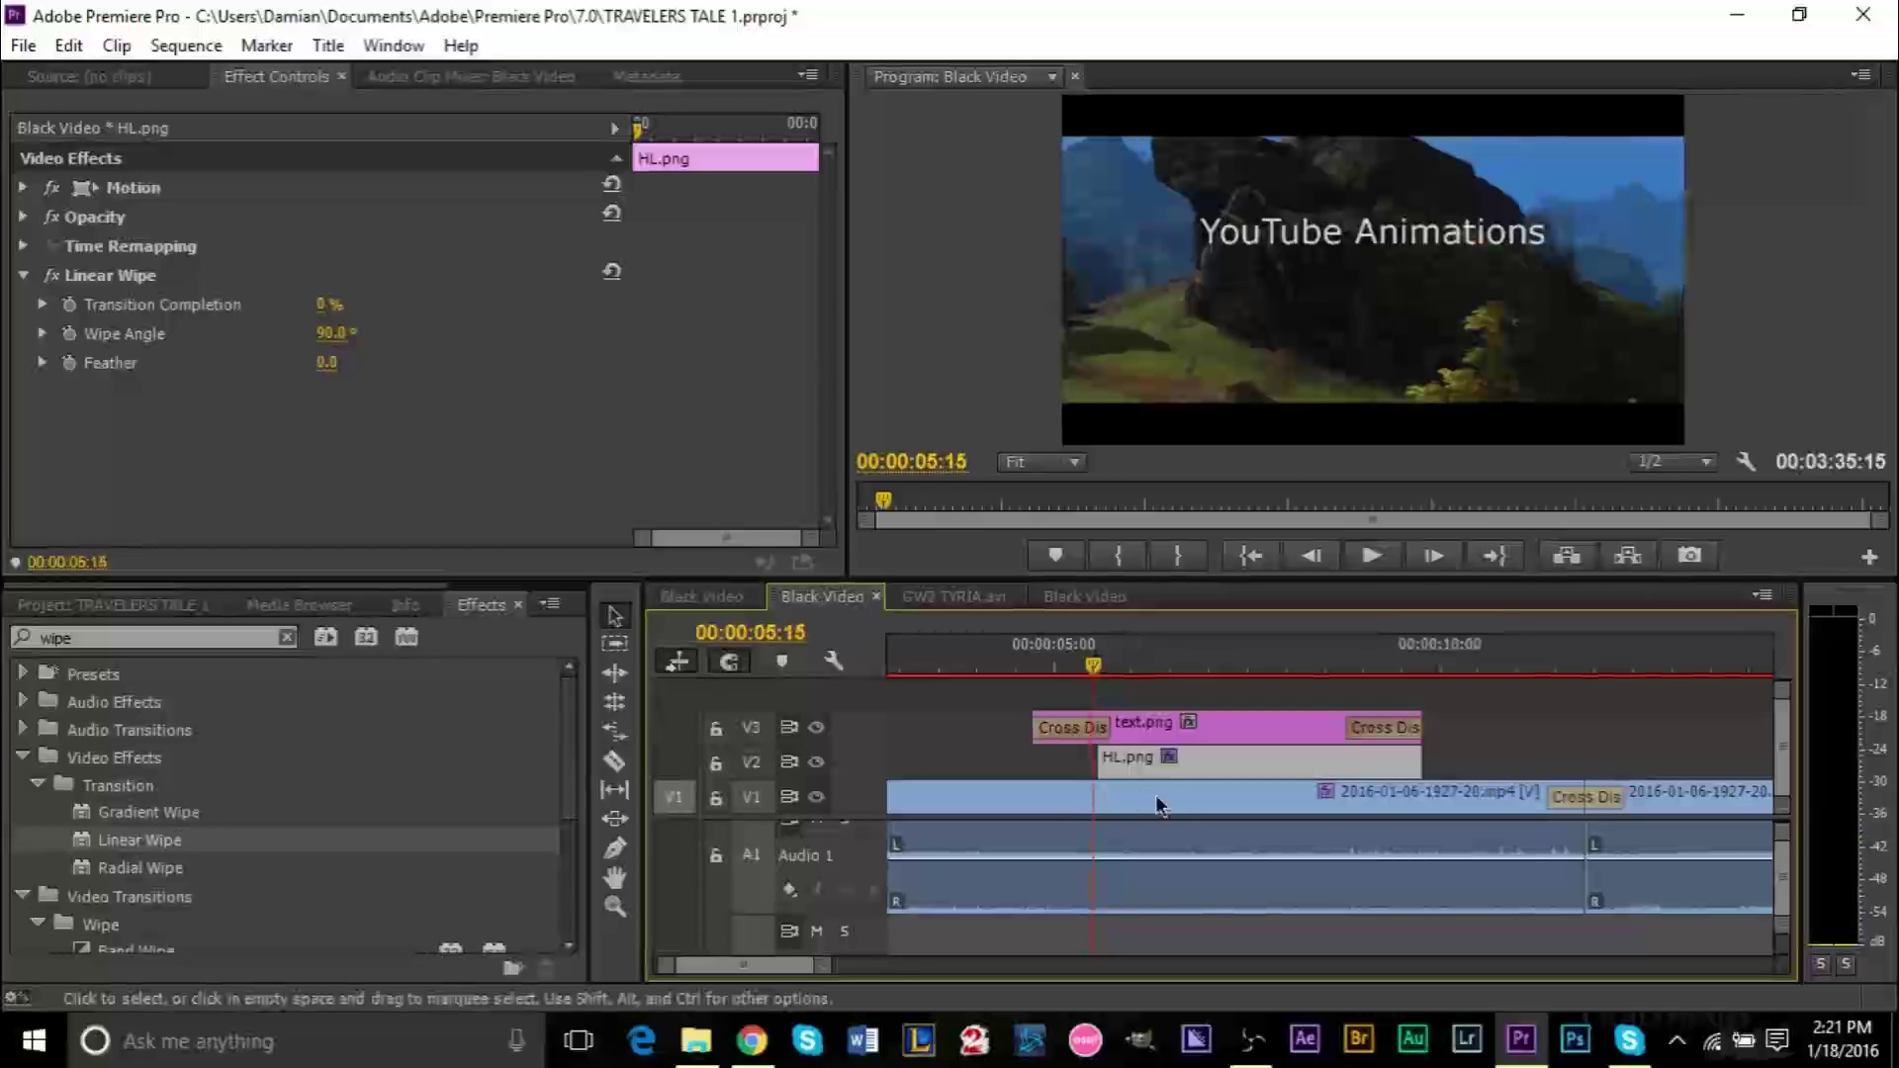
pyautogui.moveTo(1092, 670); pyautogui.dragTo(1134, 683)
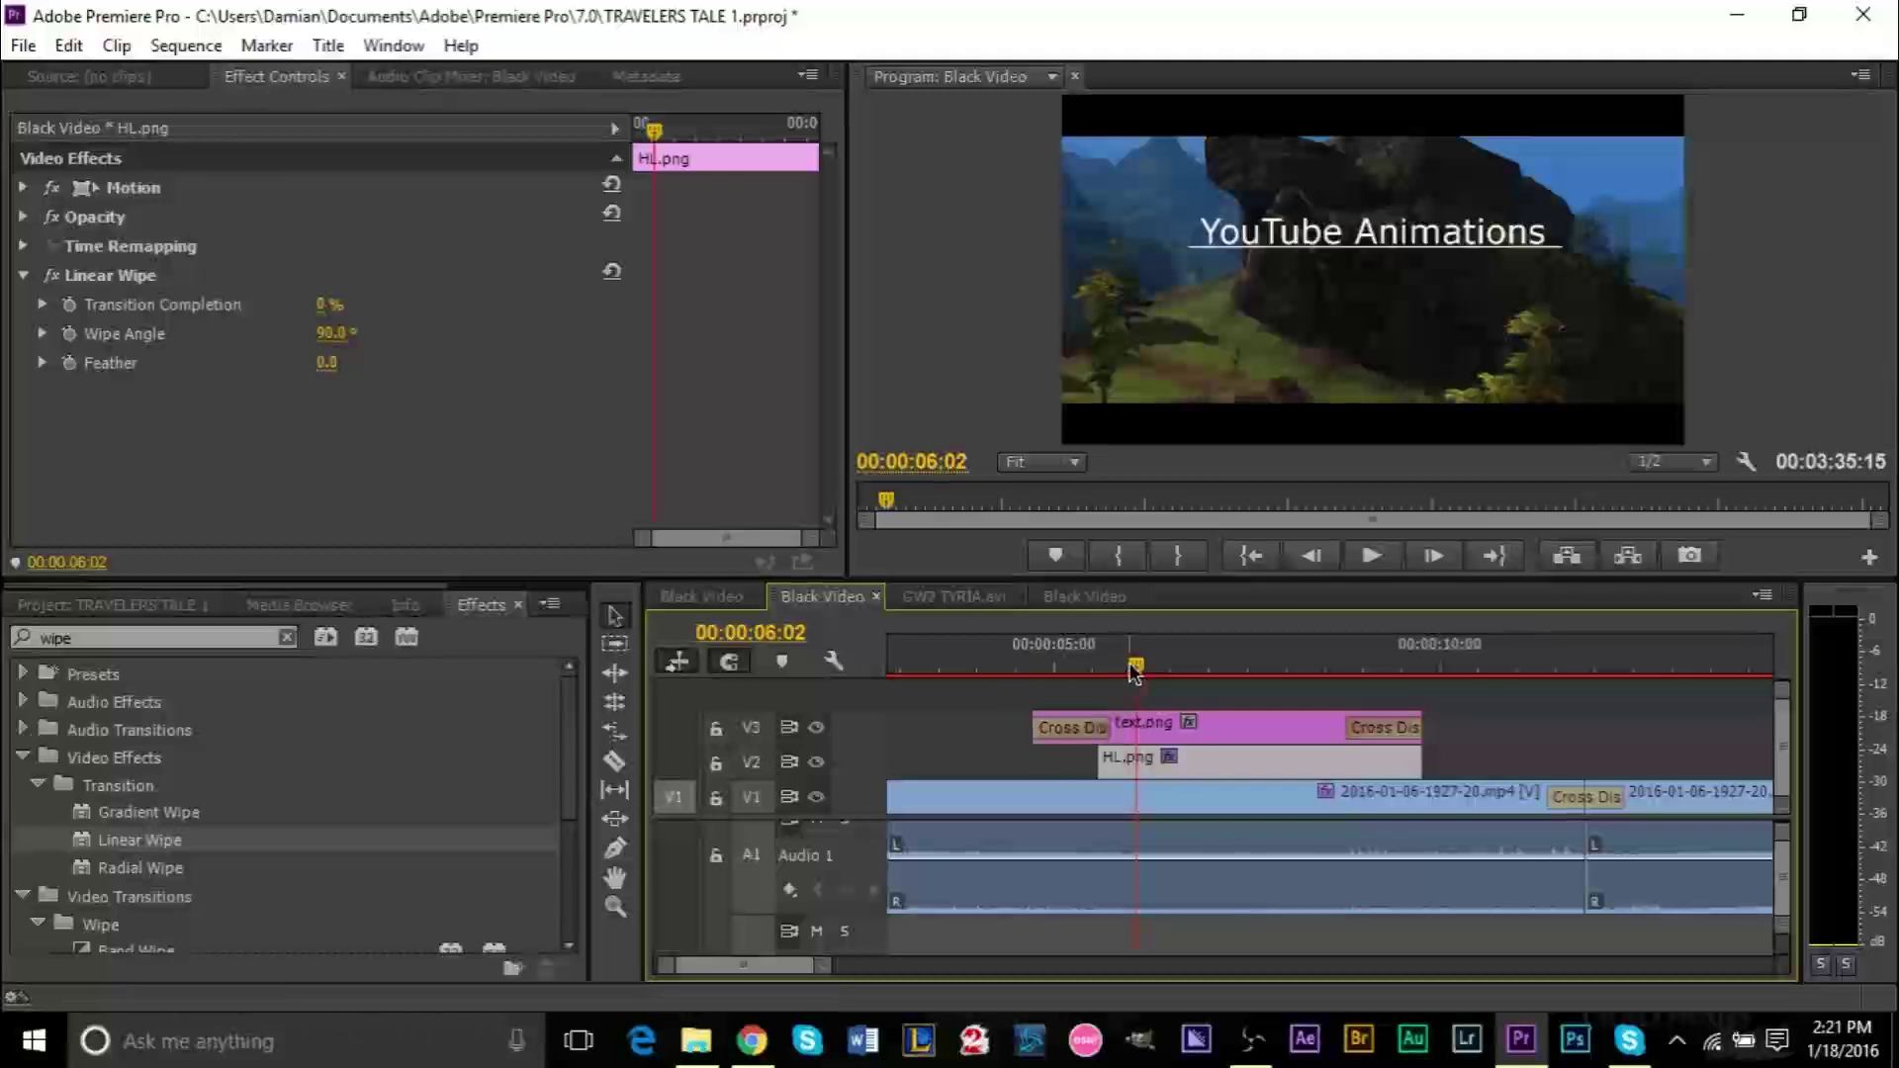
pyautogui.moveTo(1135, 672); pyautogui.dragTo(1093, 679)
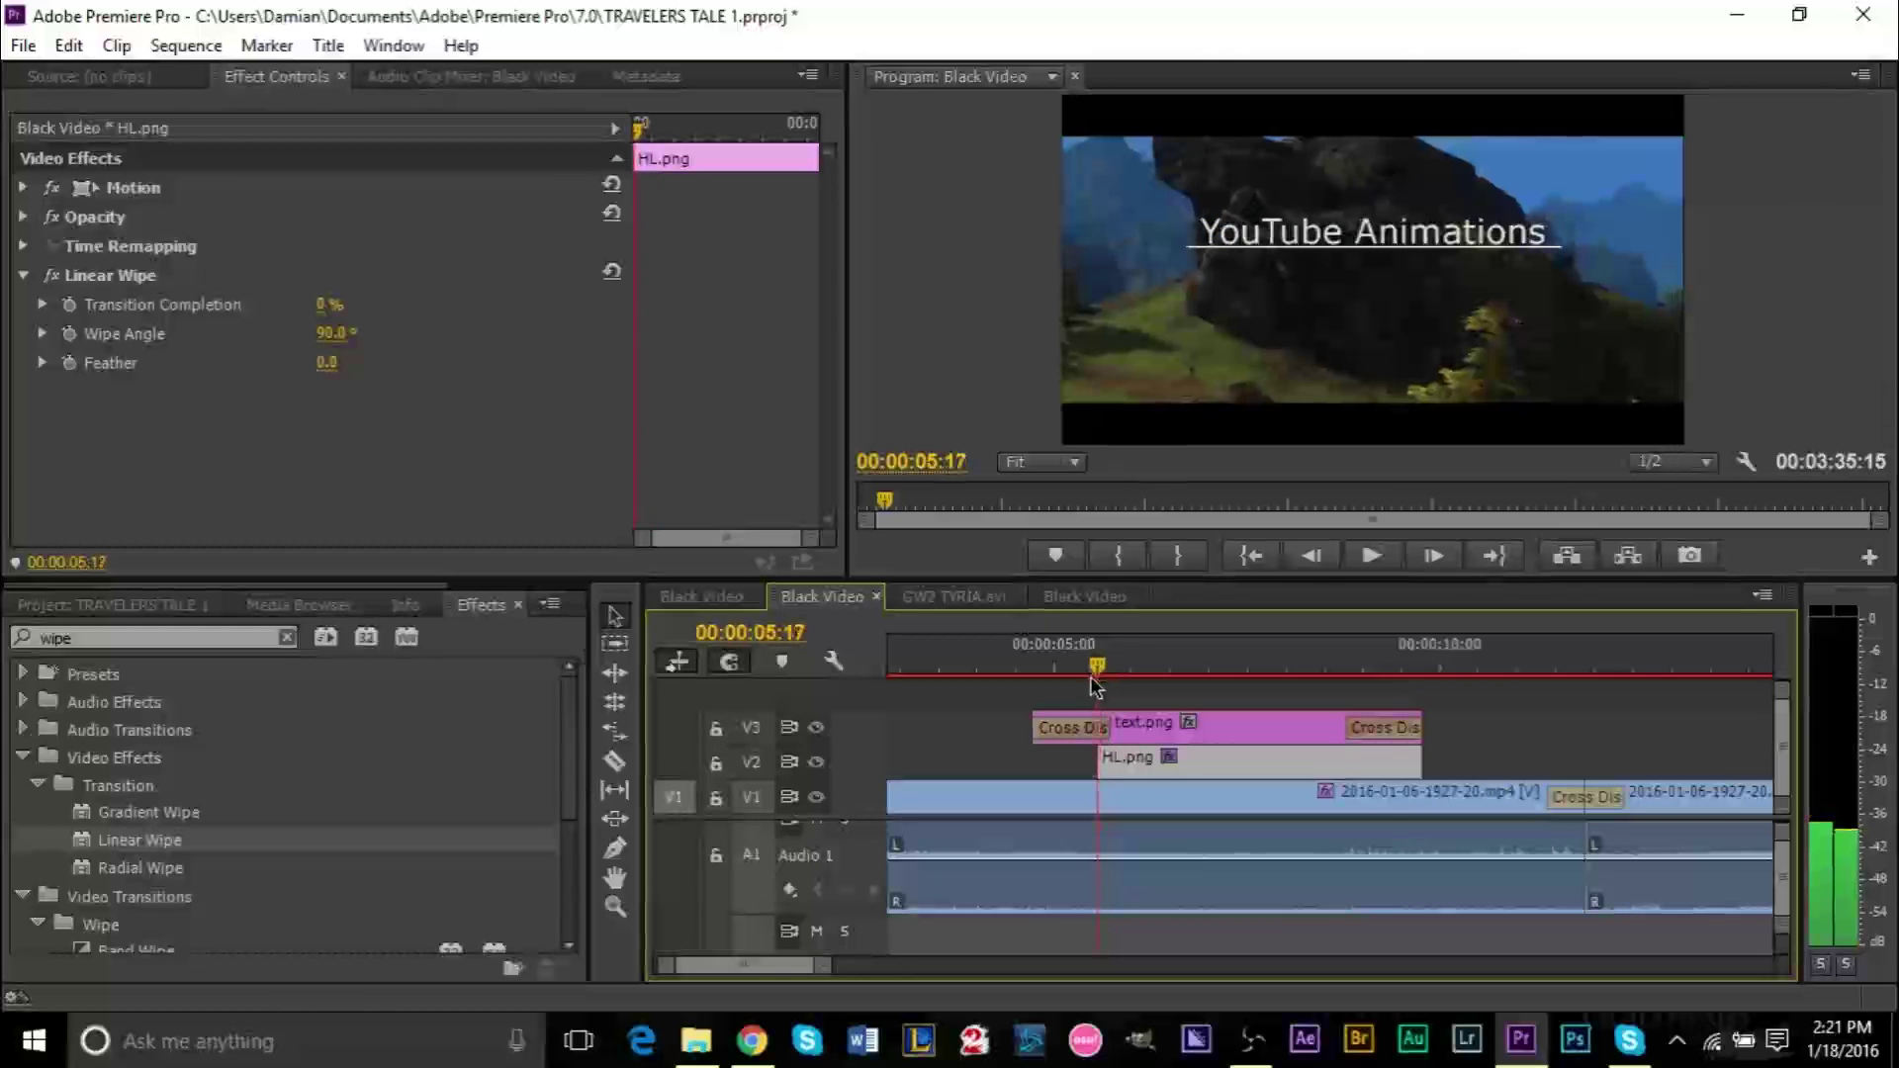
pyautogui.keyDown('alt'); pyautogui.scroll(6, 1073, 799); pyautogui.keyUp('alt')
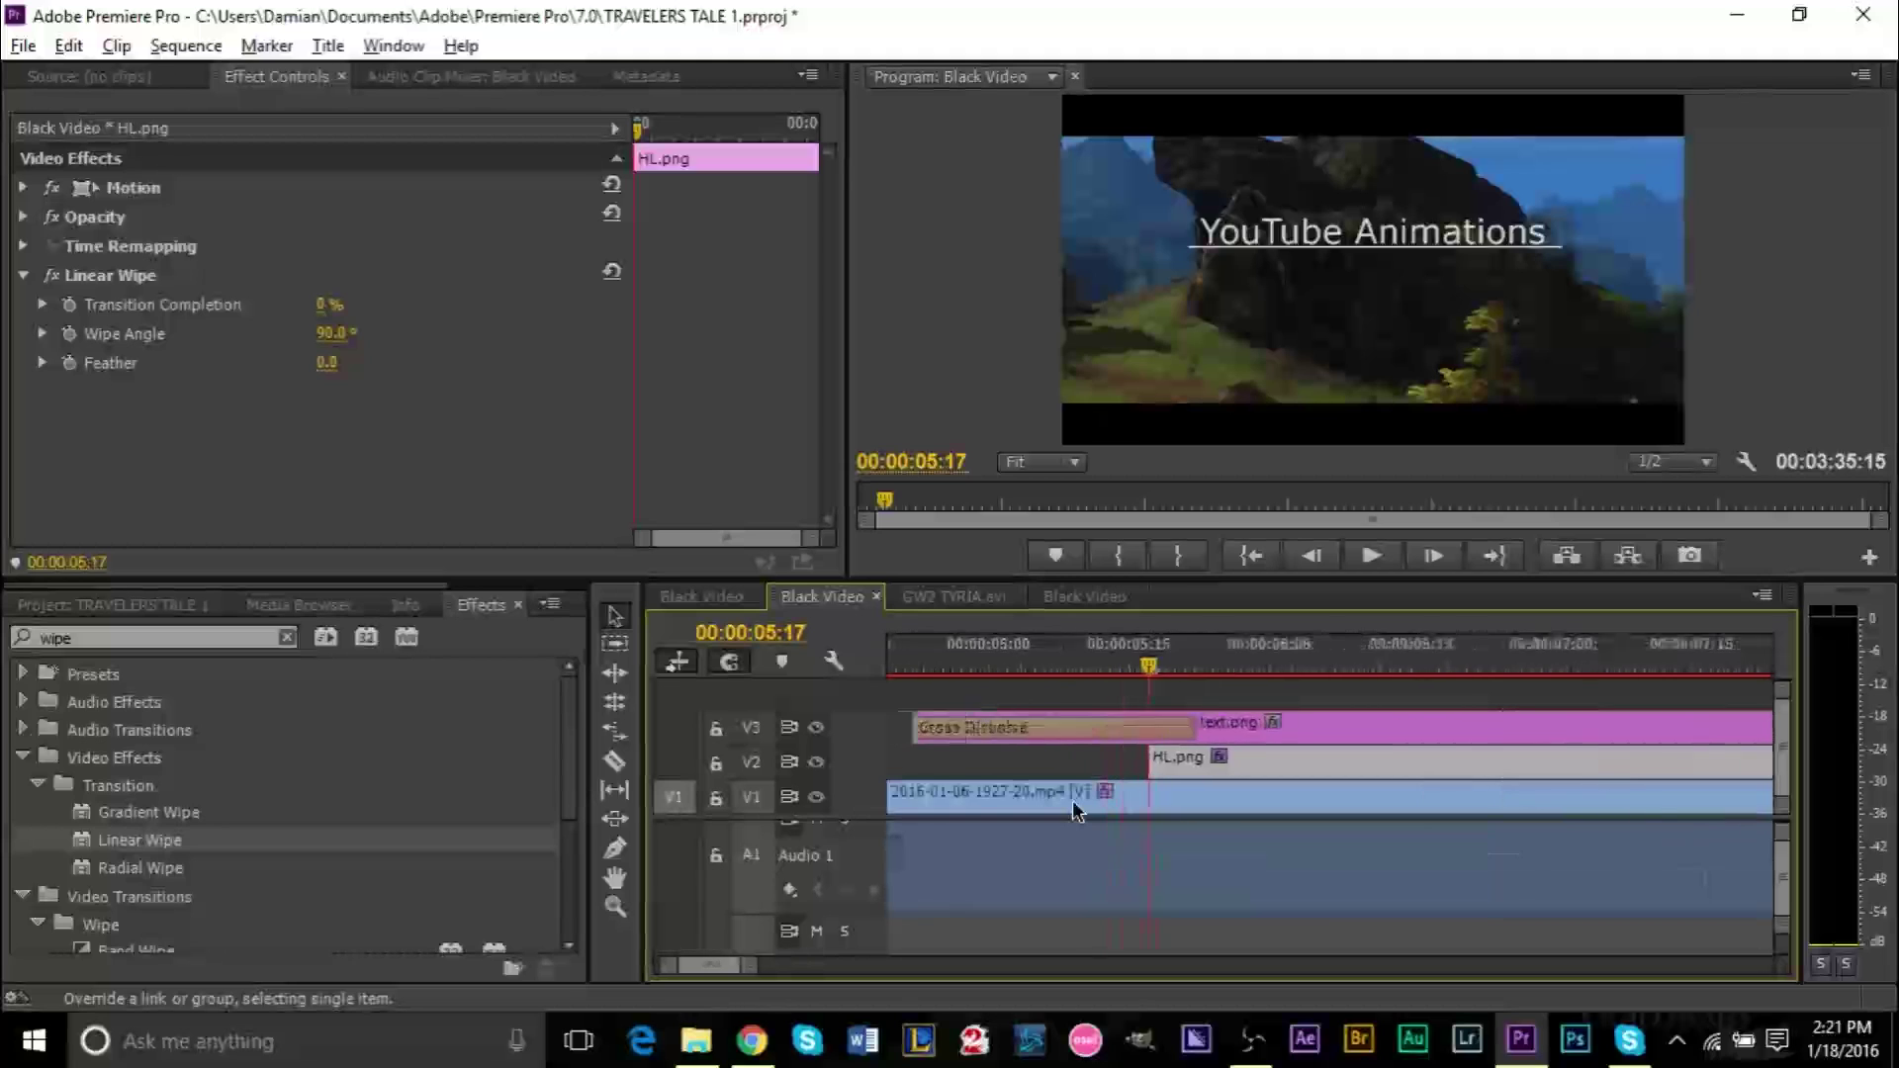
pyautogui.moveTo(1211, 675); pyautogui.dragTo(1222, 671)
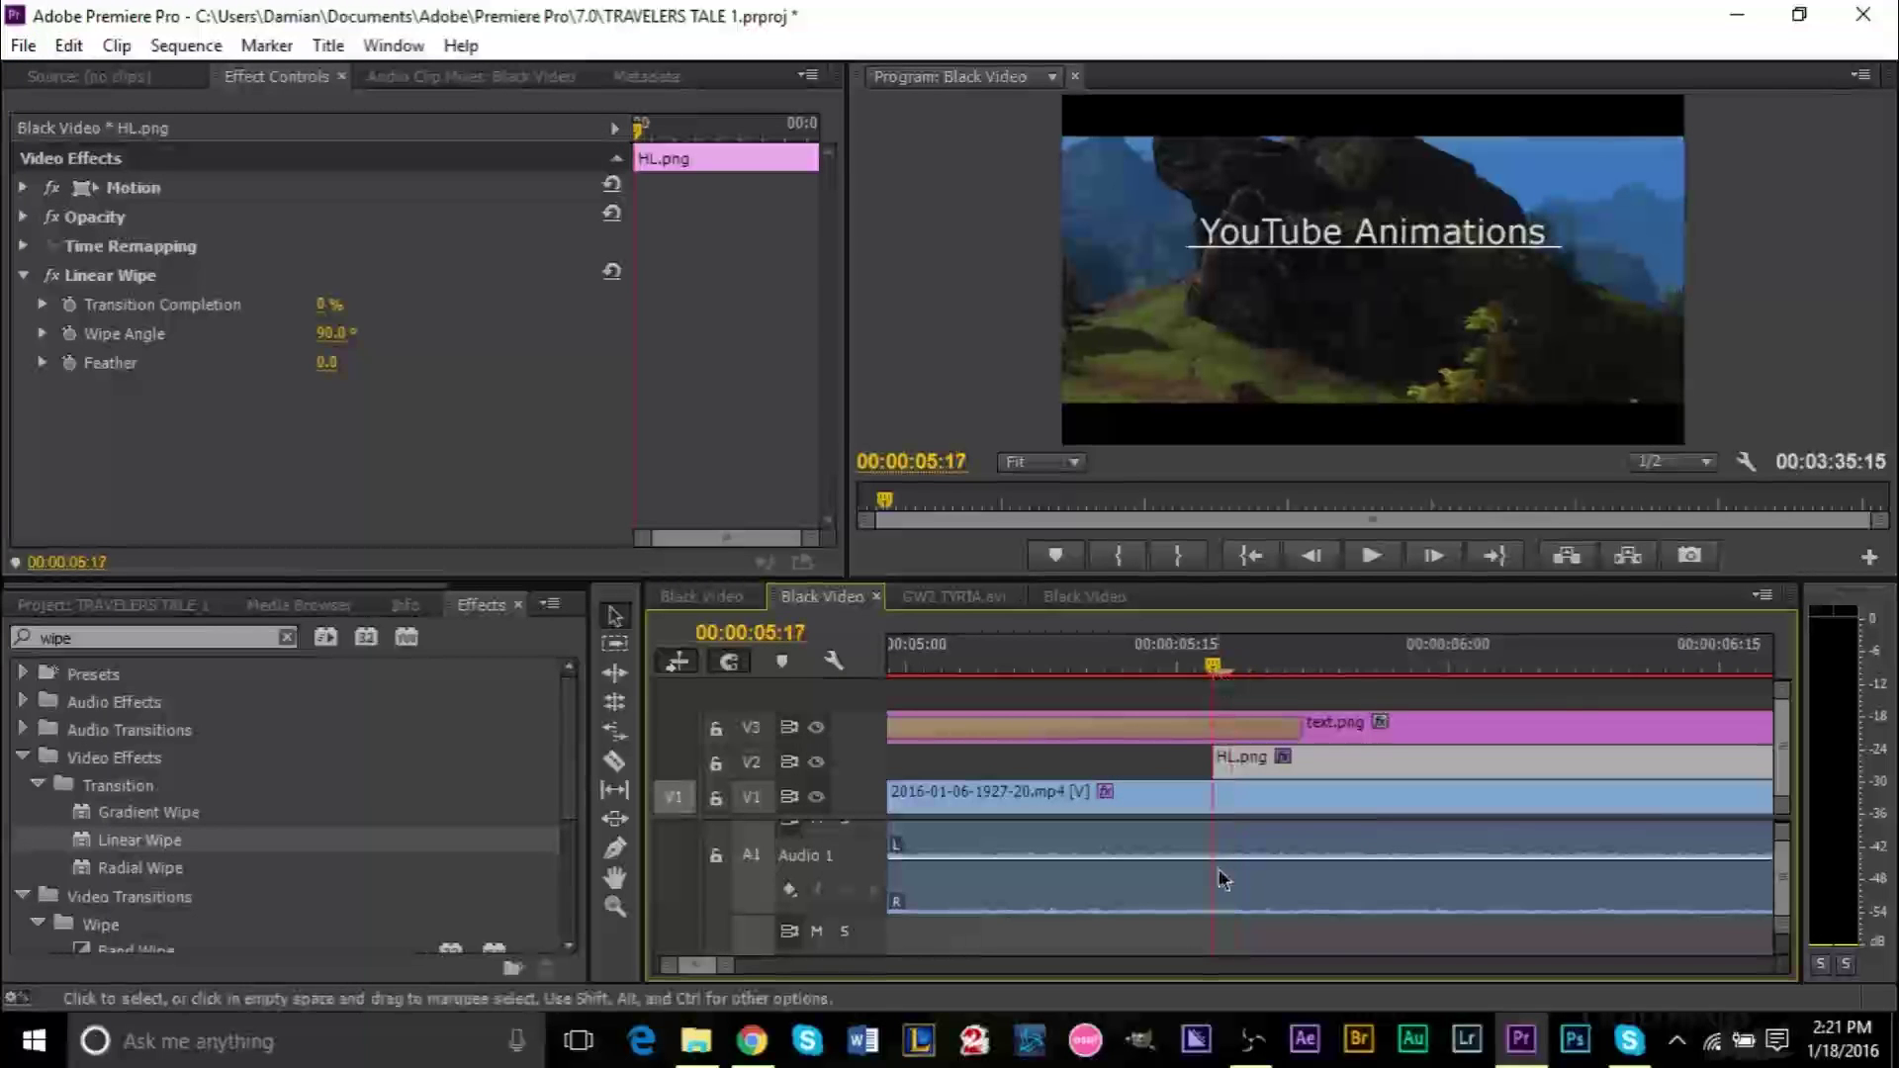
pyautogui.moveTo(331, 306); pyautogui.dragTo(396, 306)
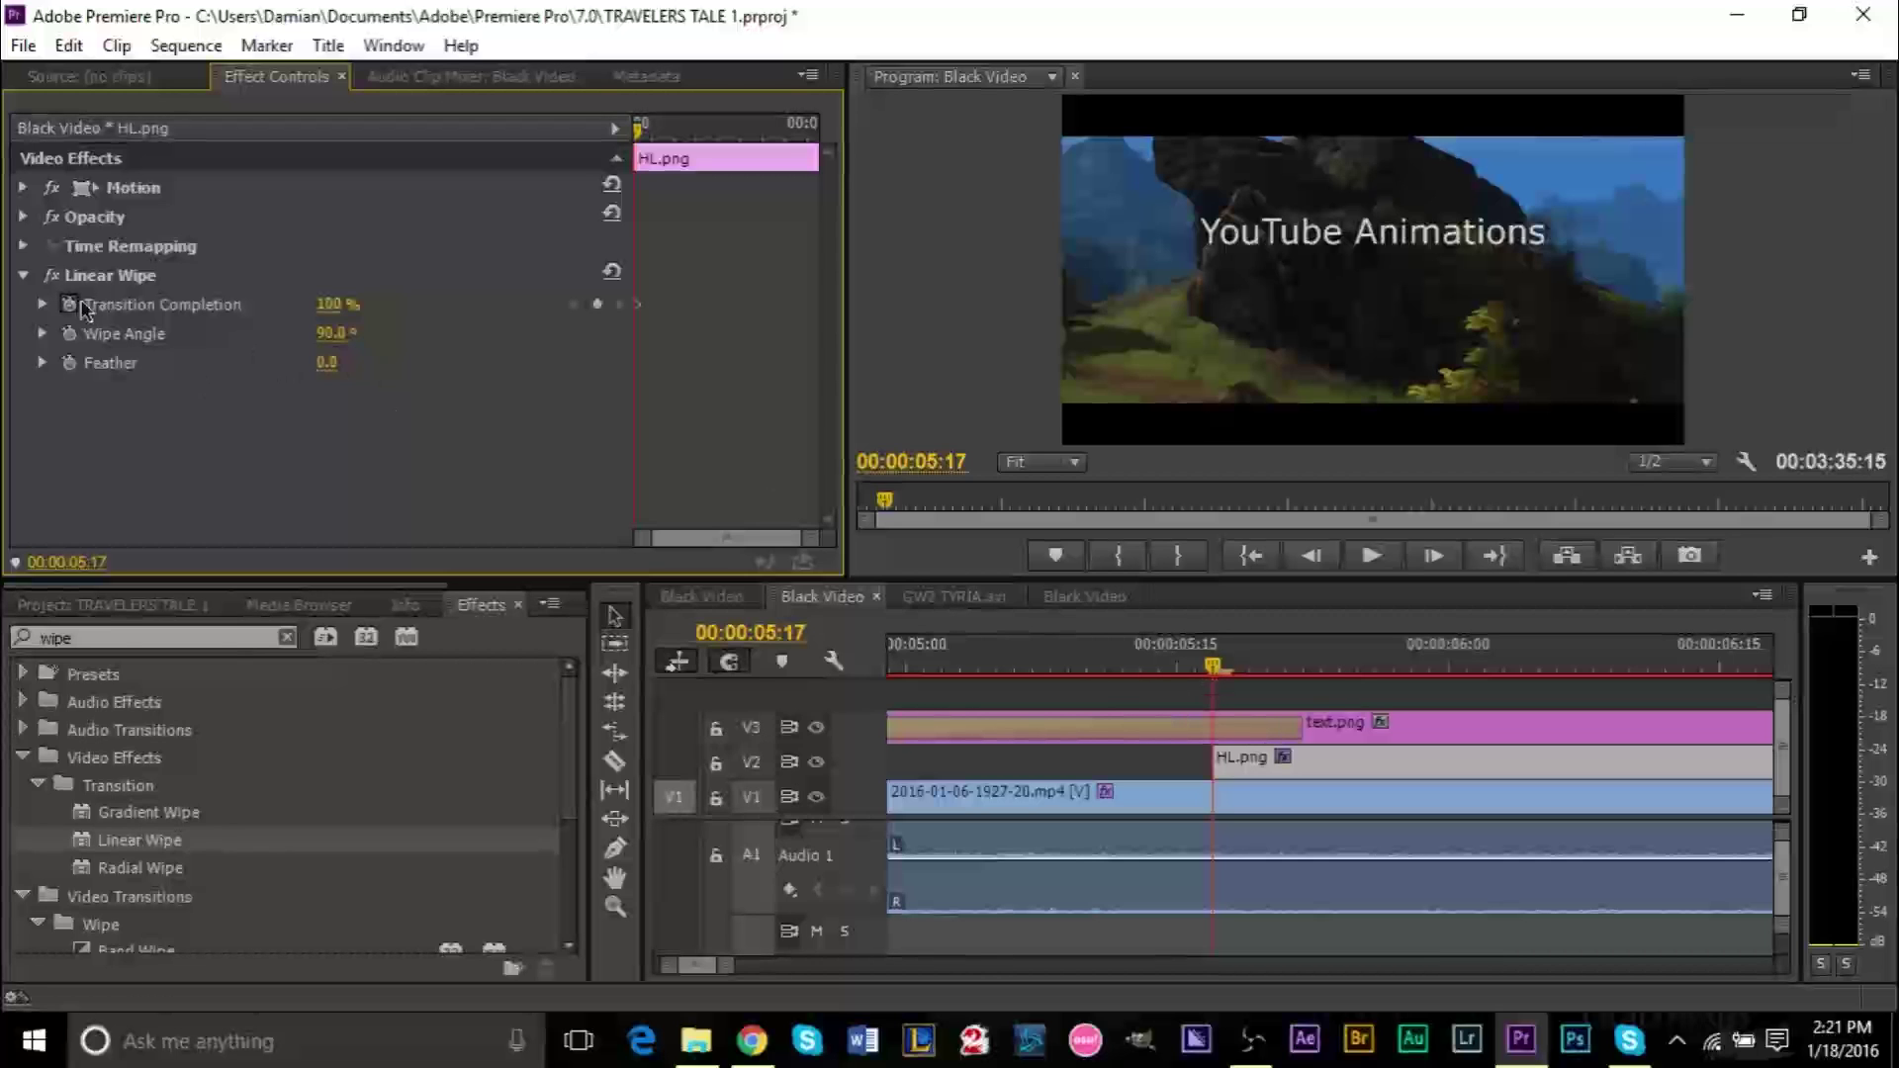
# - Keyframe the Linear Wipe's Transition Completion at 0% at 00:00:08:12 and select both keyframes
pyautogui.moveTo(1216, 675)
pyautogui.mouseDown()
pyautogui.moveTo(1896, 672)
pyautogui.moveTo(1251, 682)
pyautogui.mouseUp()
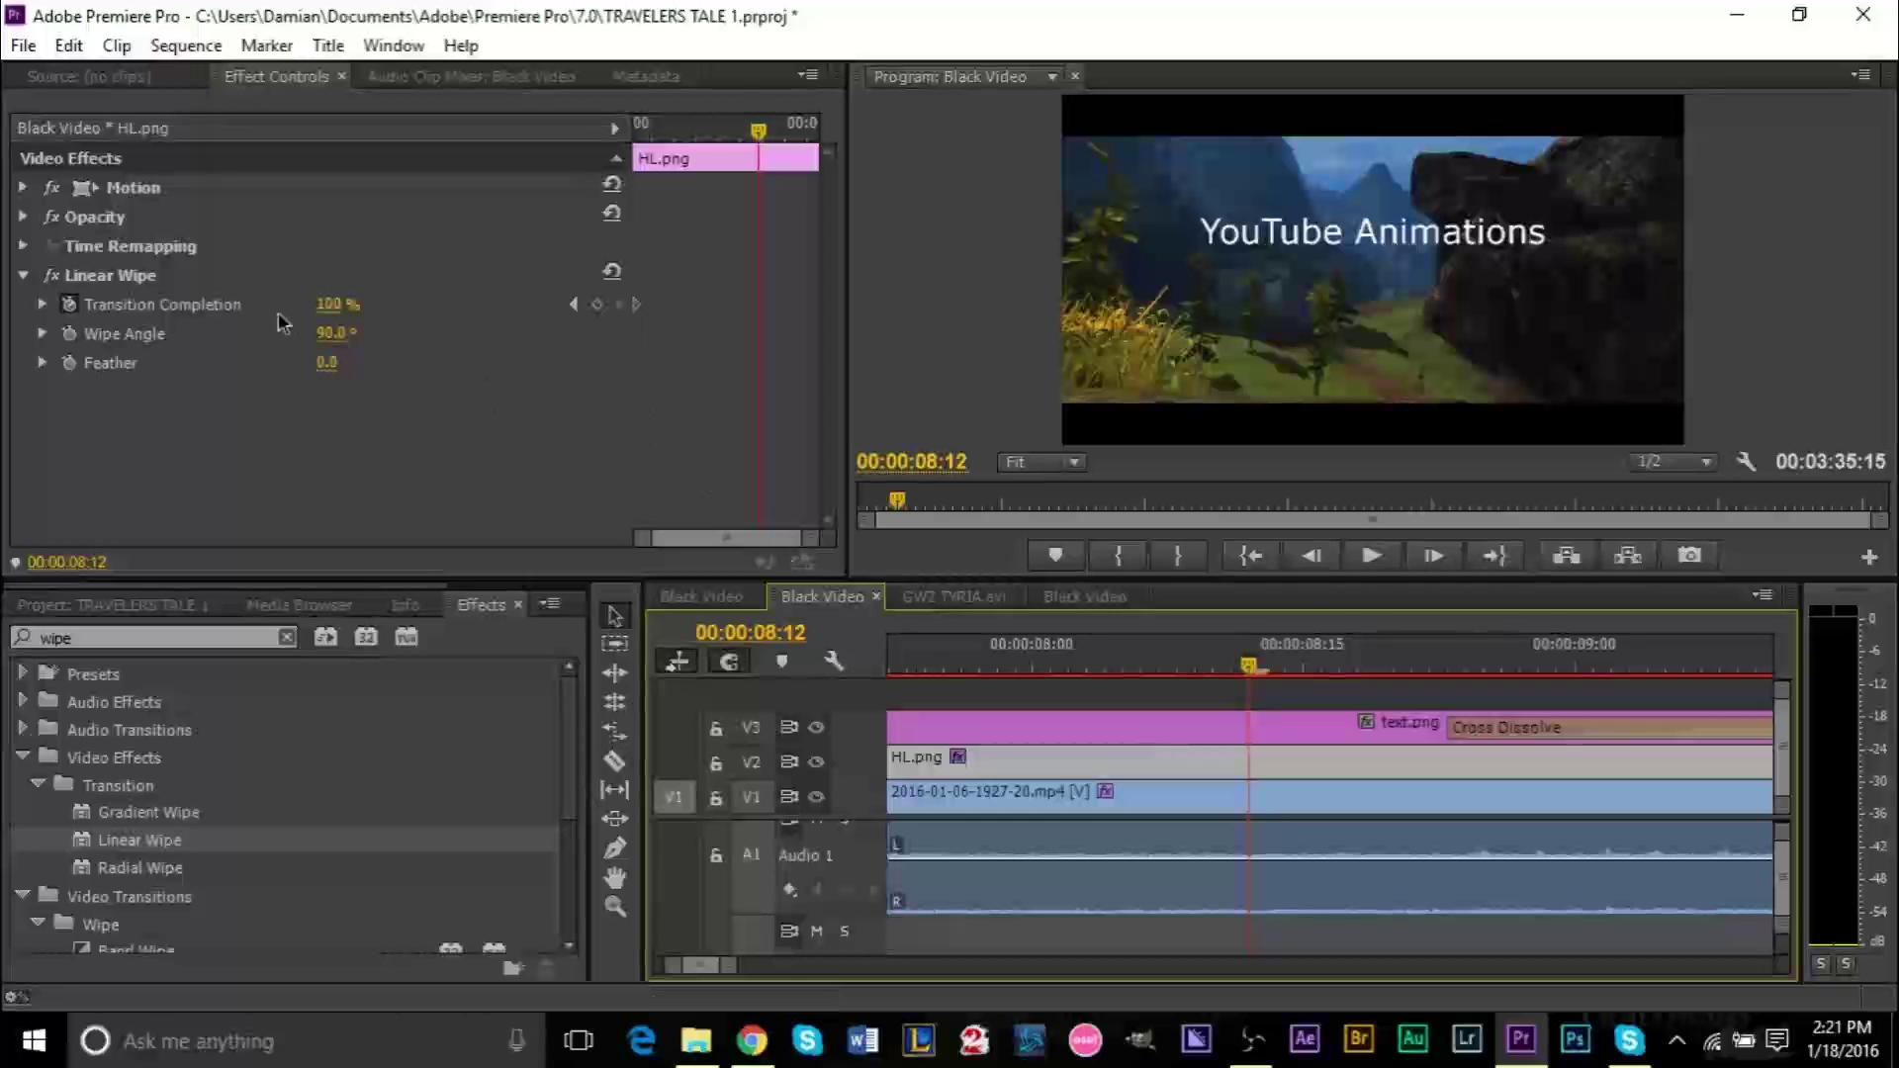
pyautogui.click(330, 305)
pyautogui.moveTo(329, 304); pyautogui.dragTo(230, 305)
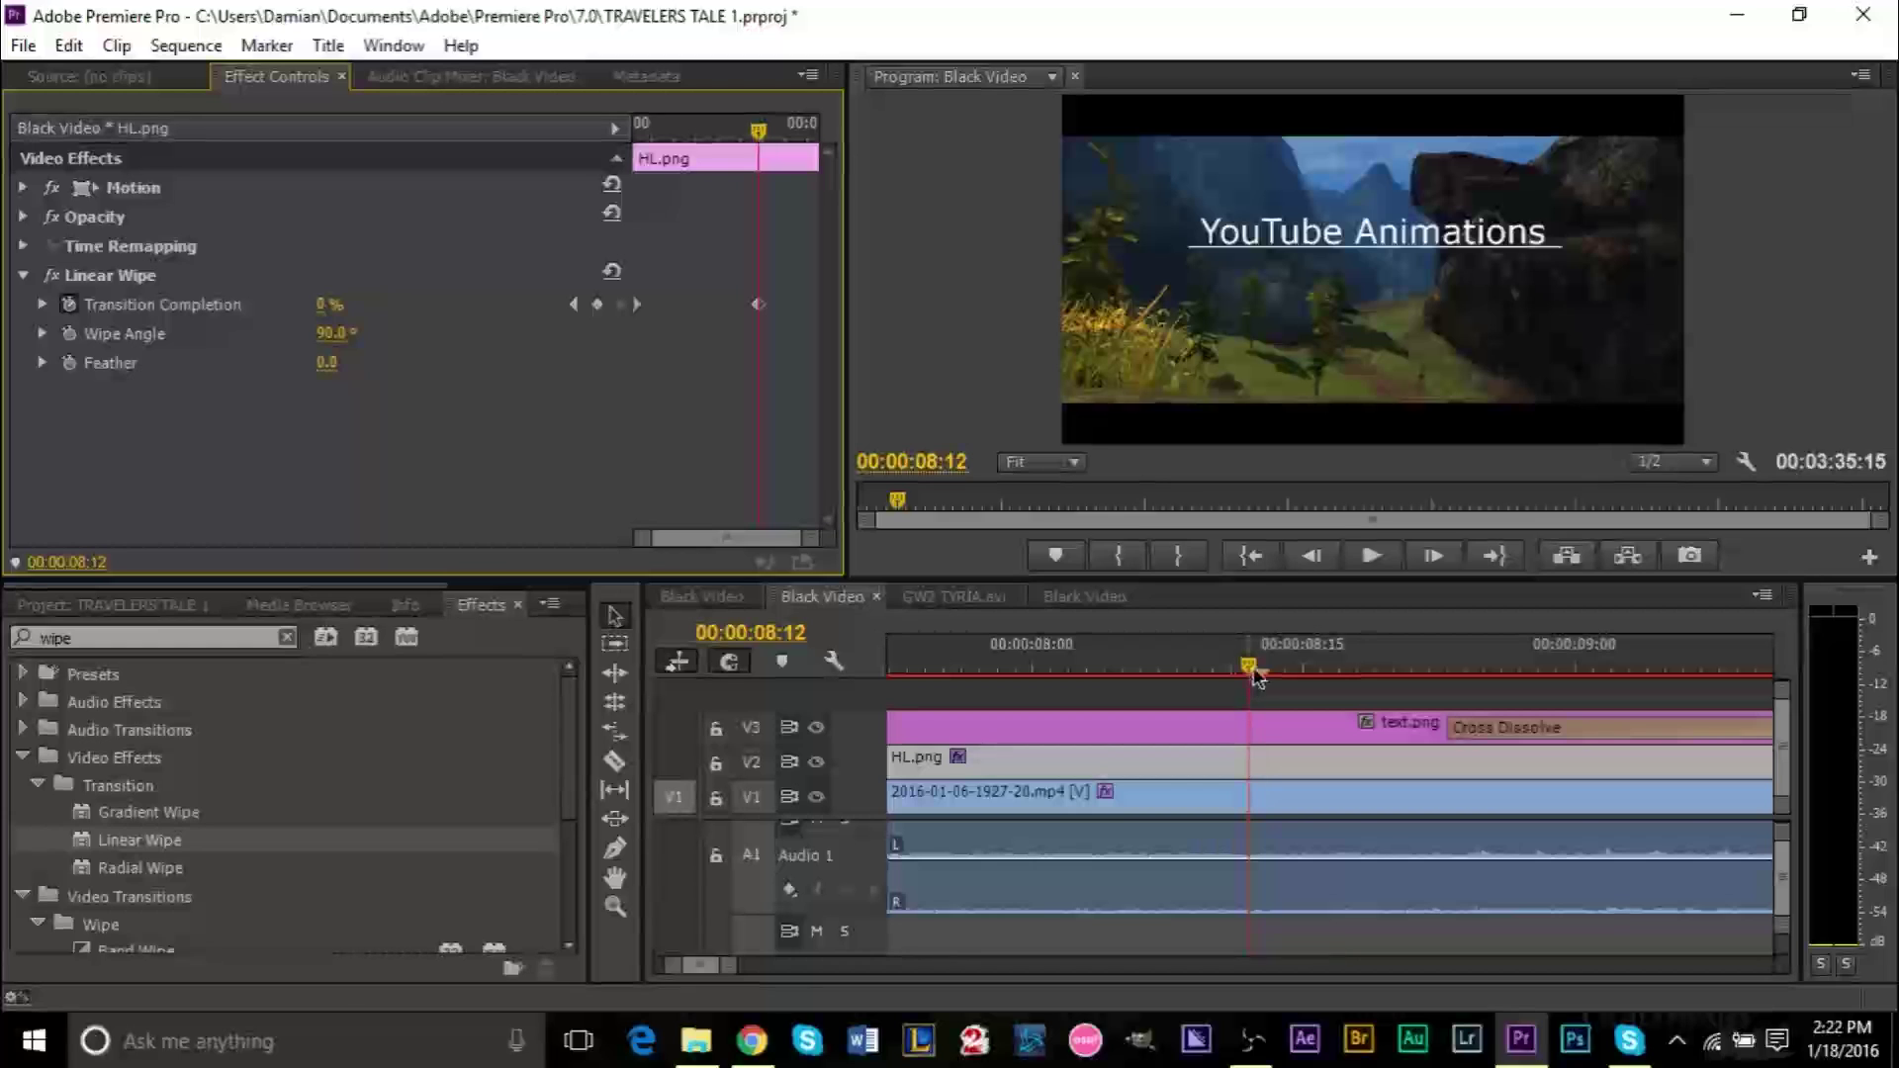
pyautogui.moveTo(775, 353); pyautogui.dragTo(598, 292)
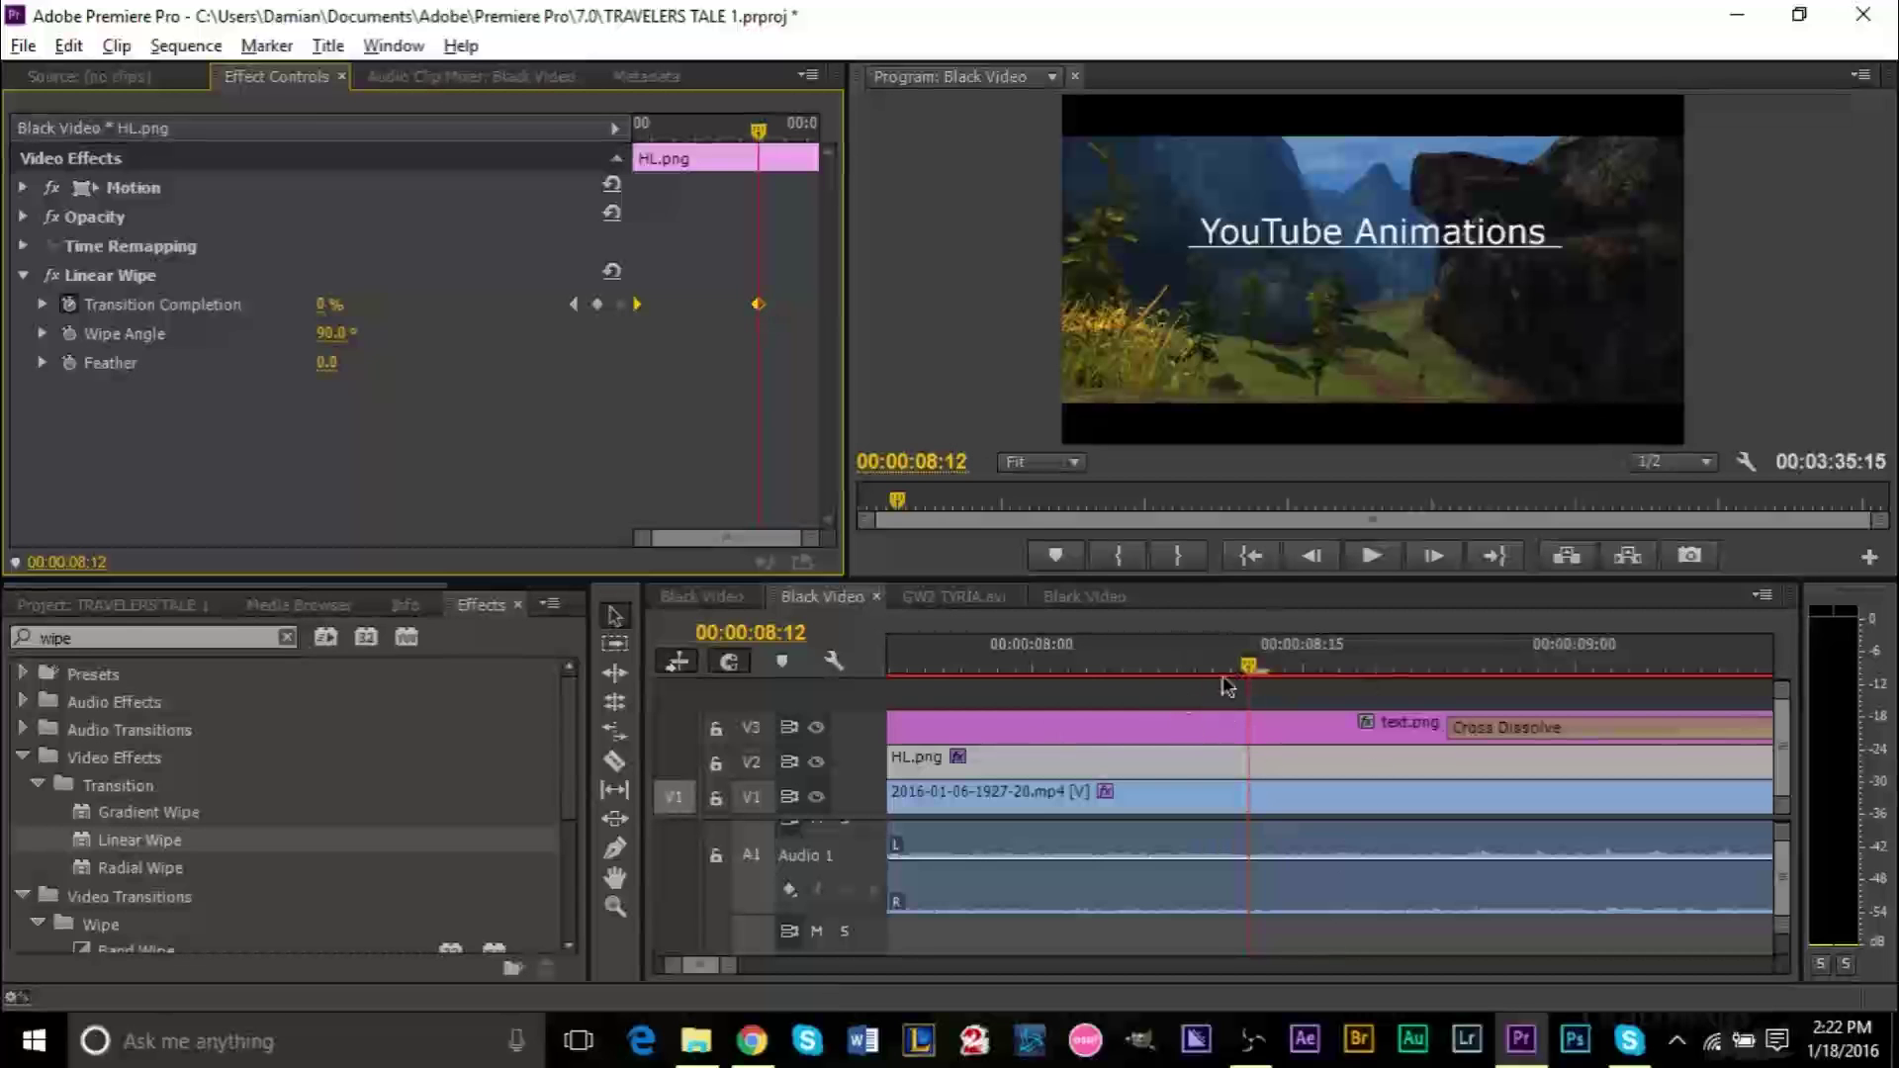
# - Play back the underline's Linear Wipe animation from 00:00:05:17
pyautogui.scroll(-3, 1207, 712)
pyautogui.scroll(-3, 1200, 740)
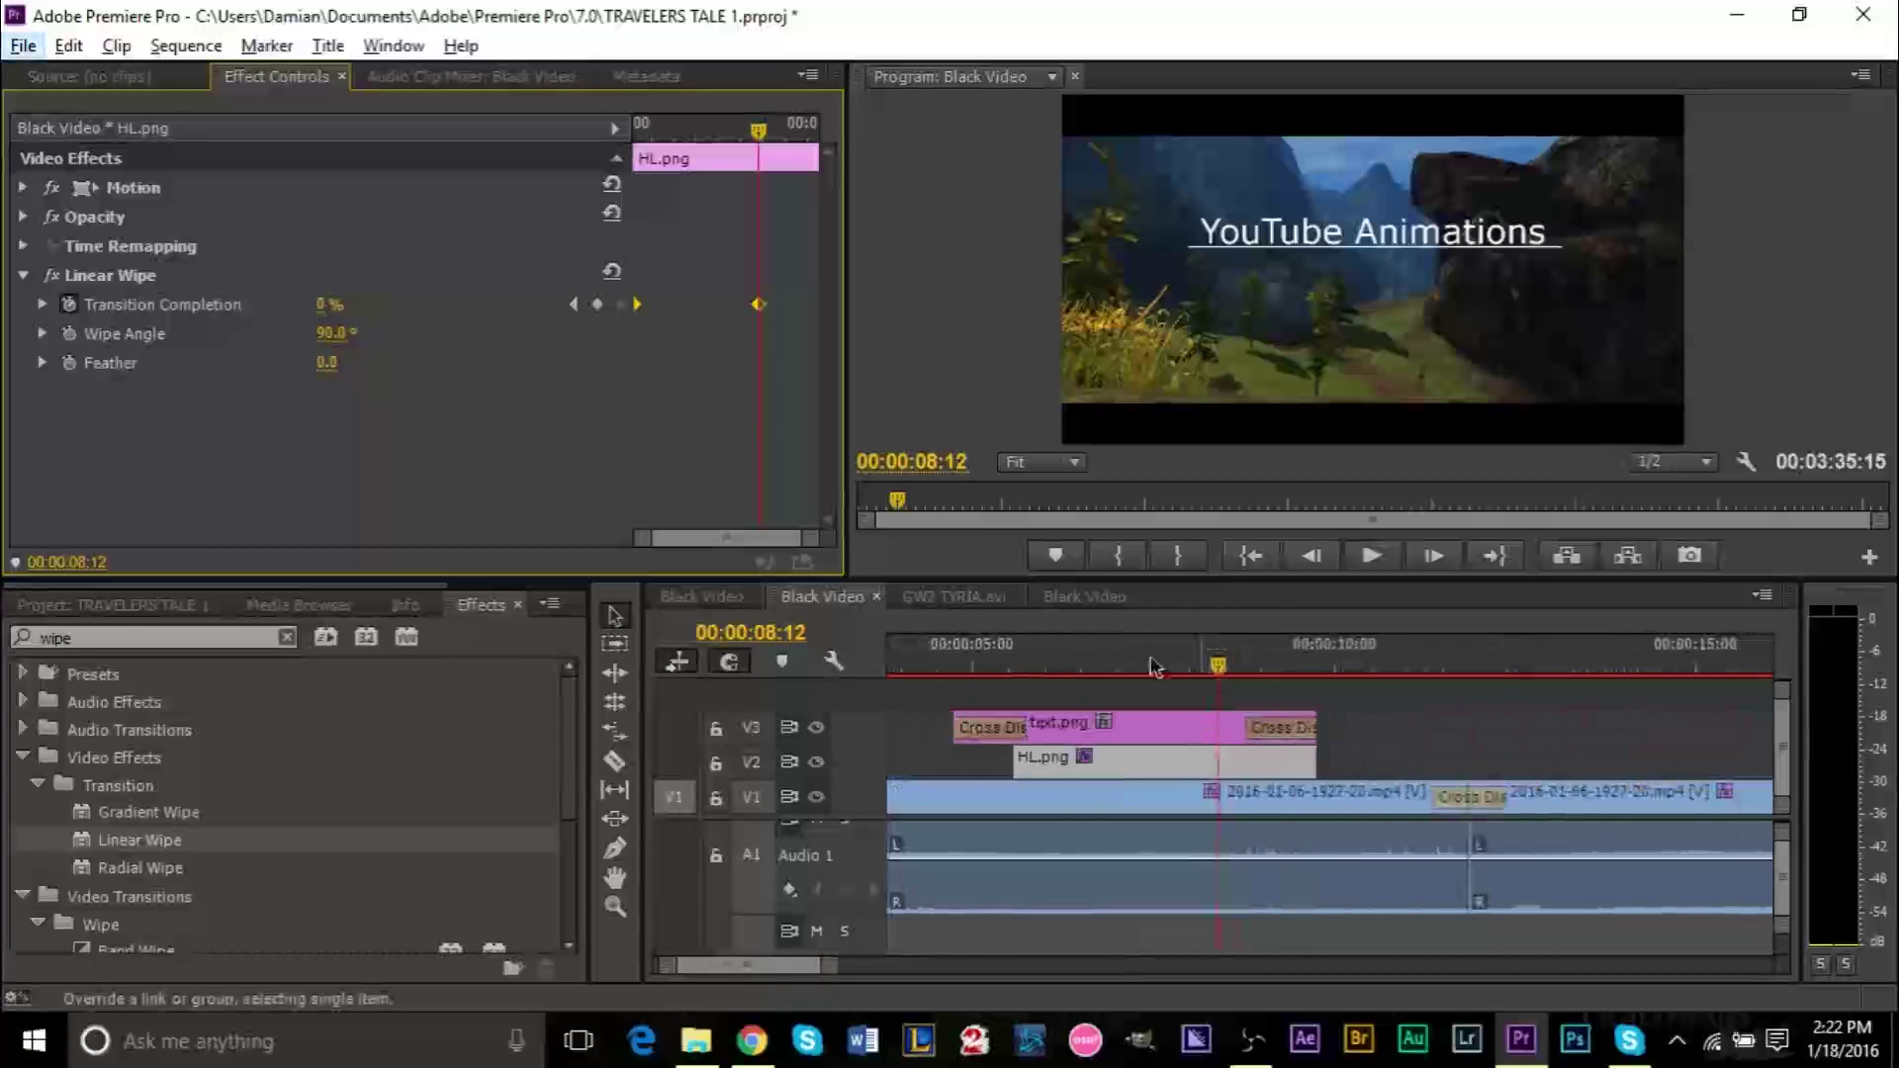
pyautogui.click(1019, 666)
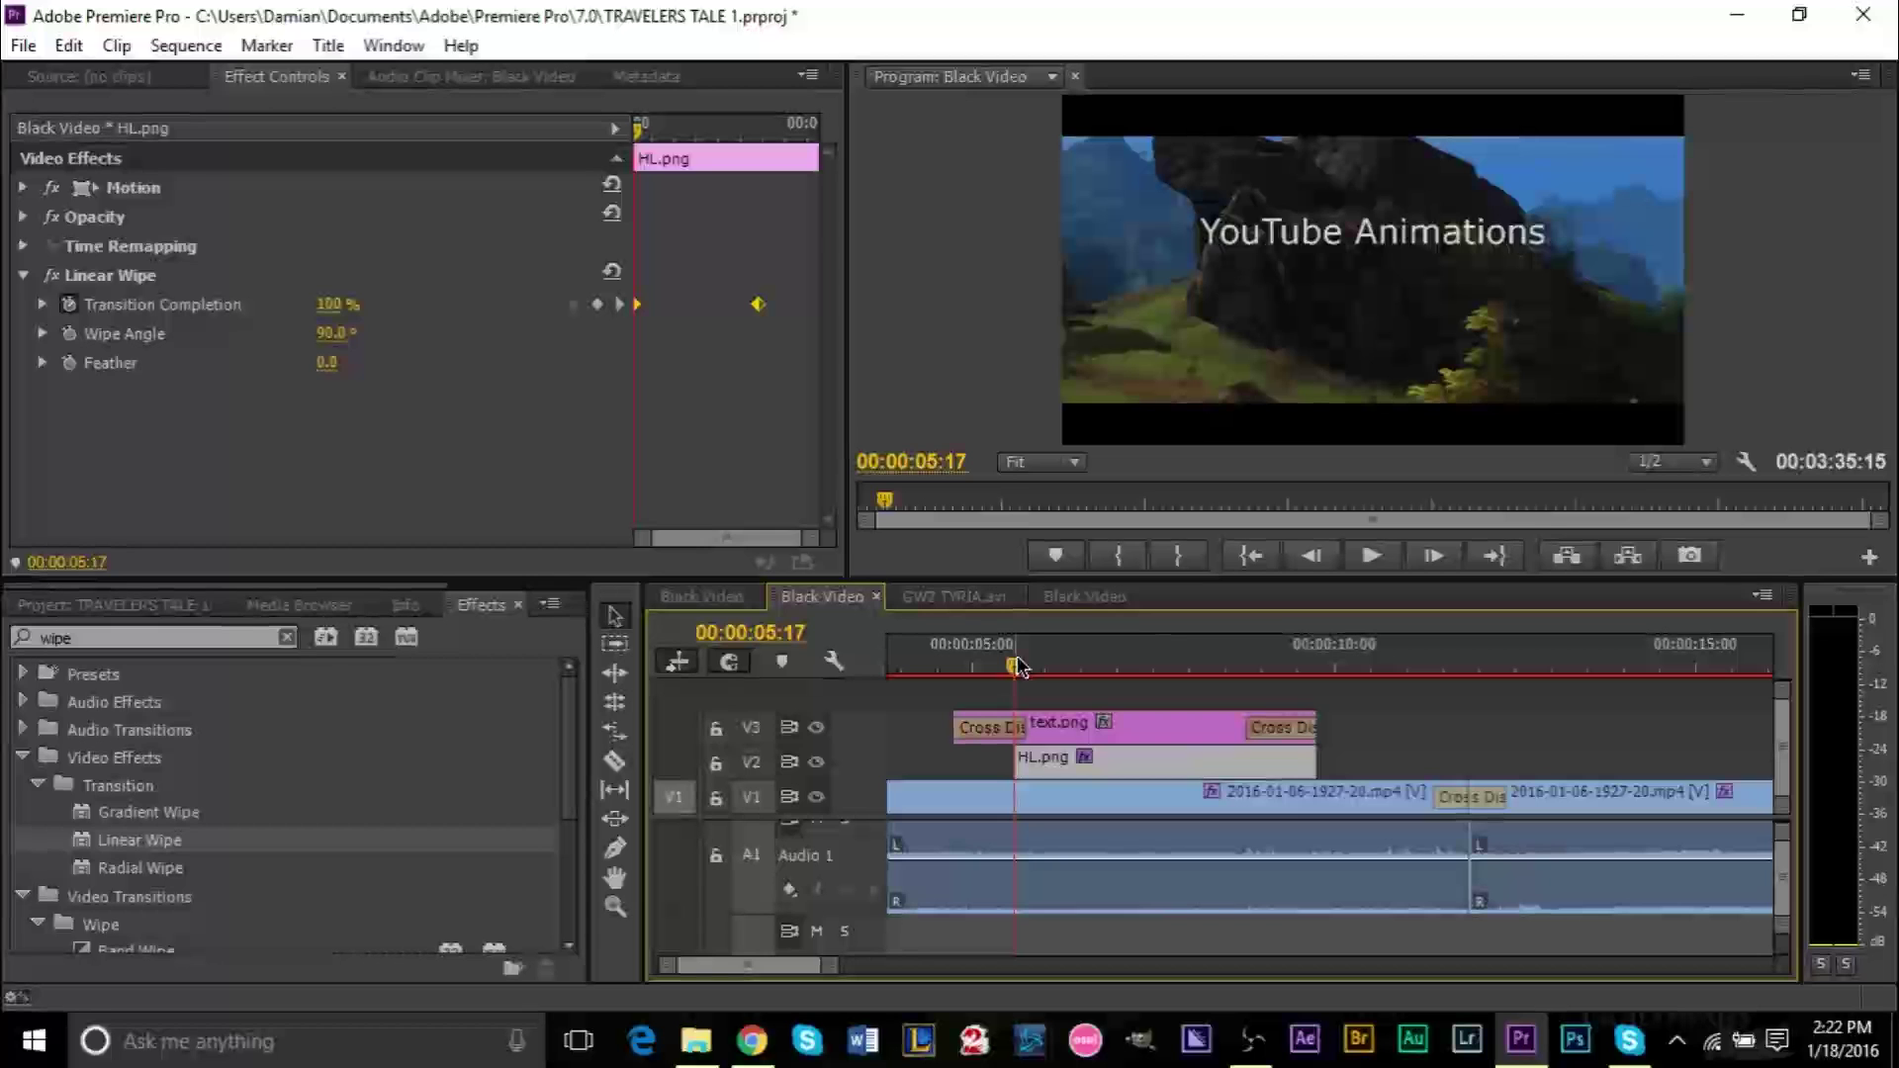
pyautogui.press('space')
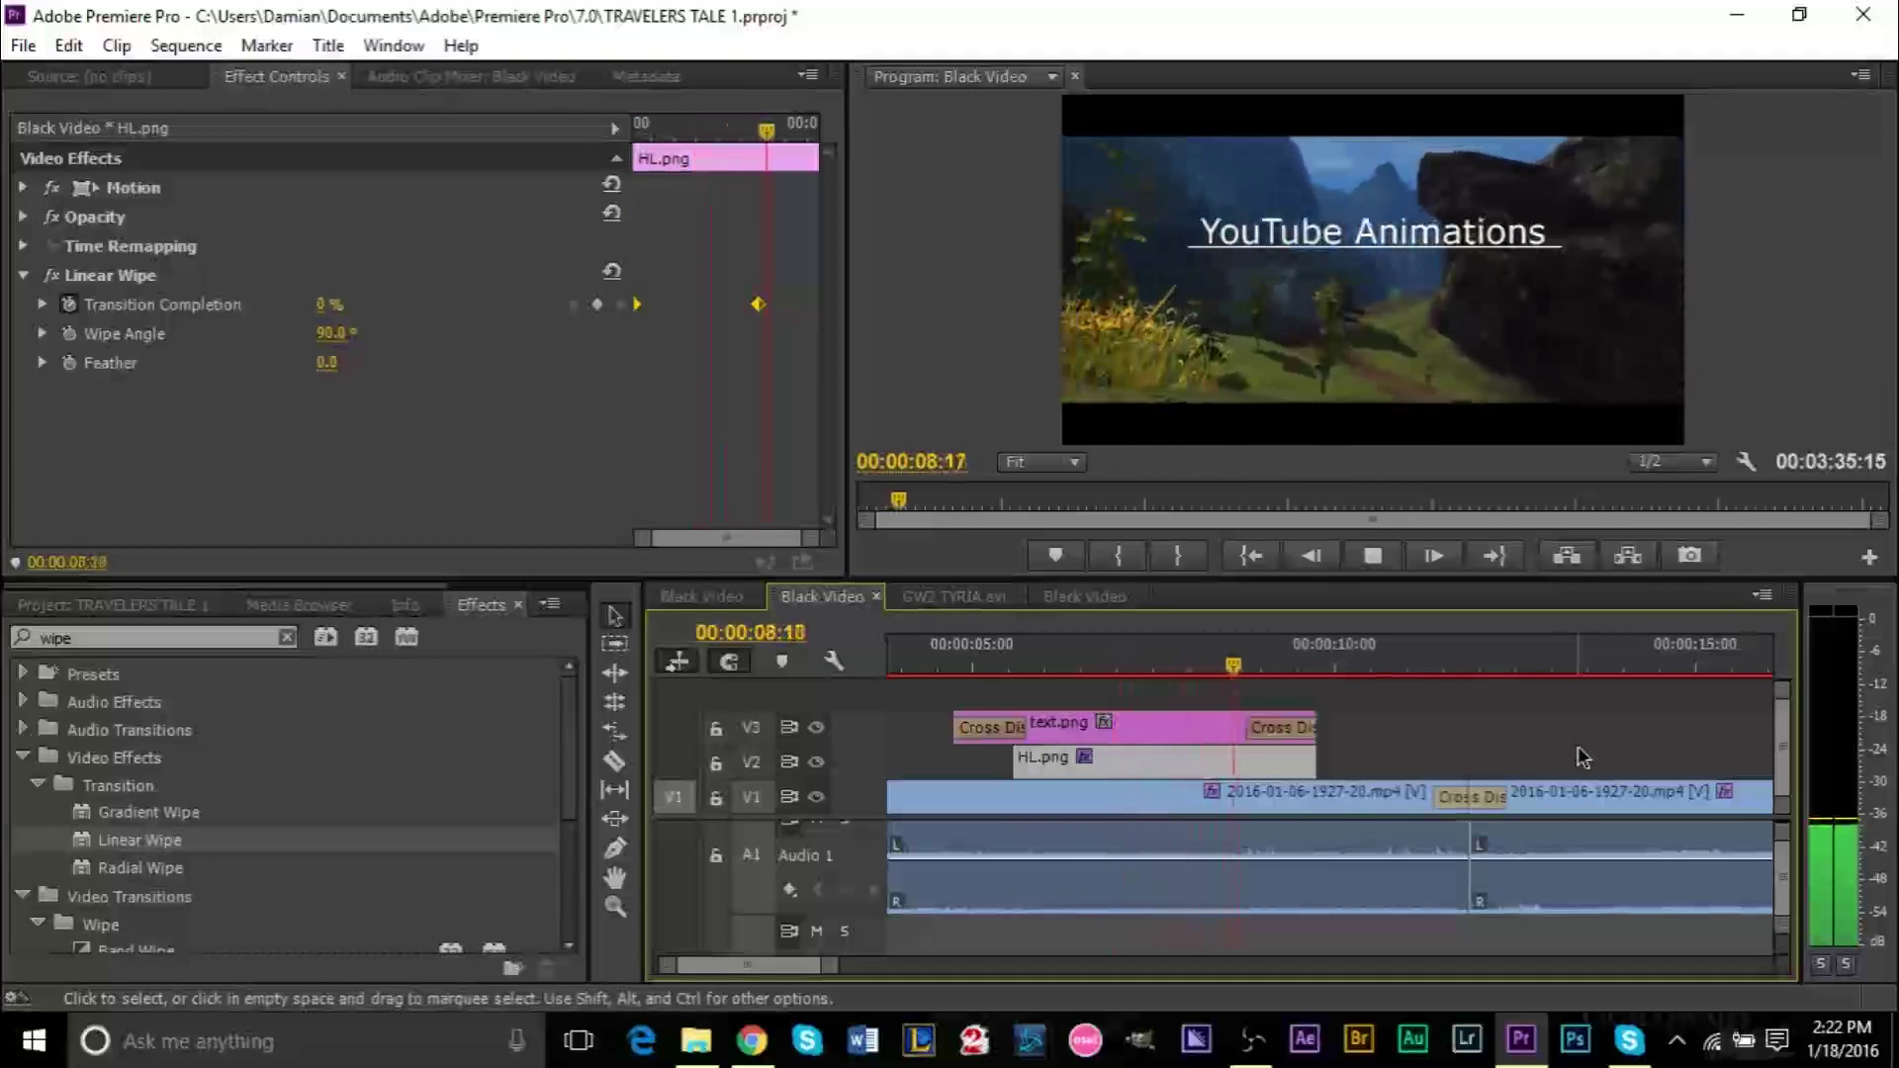
pyautogui.press('space')
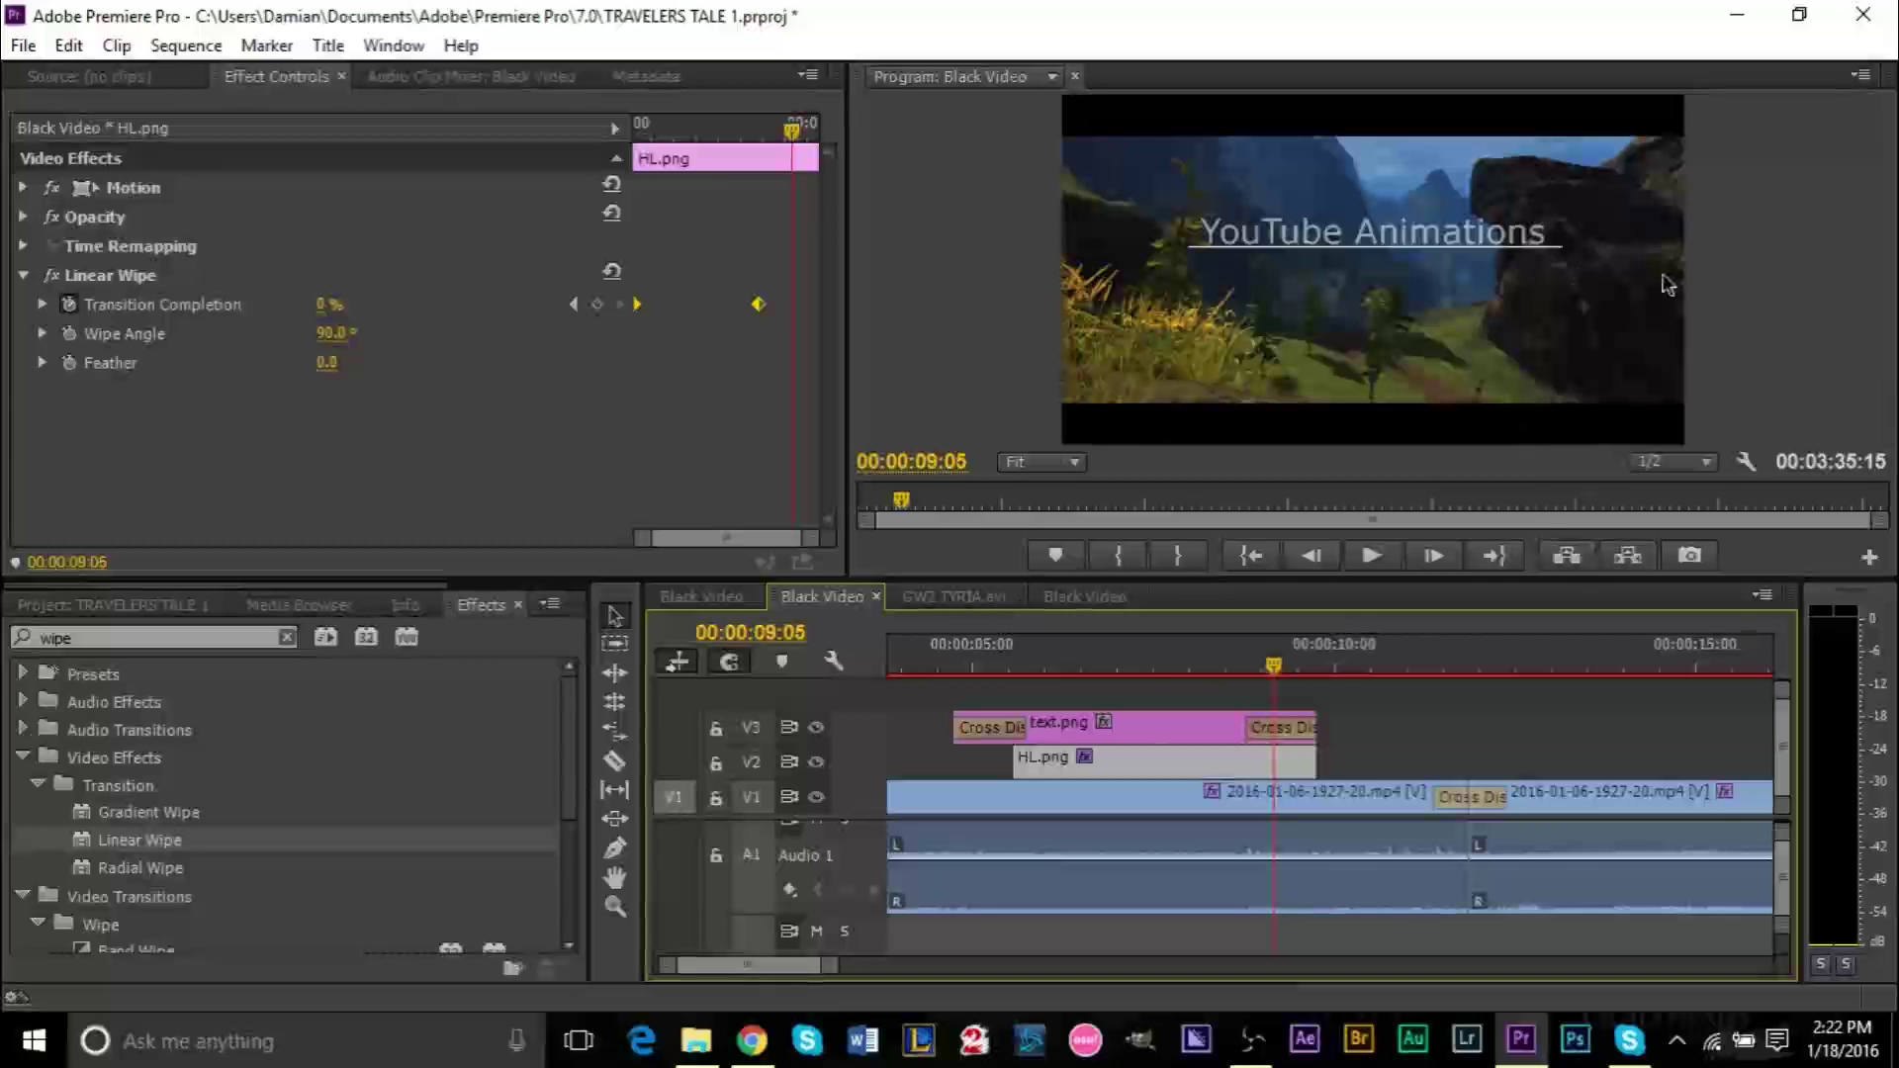
# - Set the Linear Wipe's Wipe Angle to -90° and play back the title animation from 00:00:04:19
pyautogui.click(1144, 665)
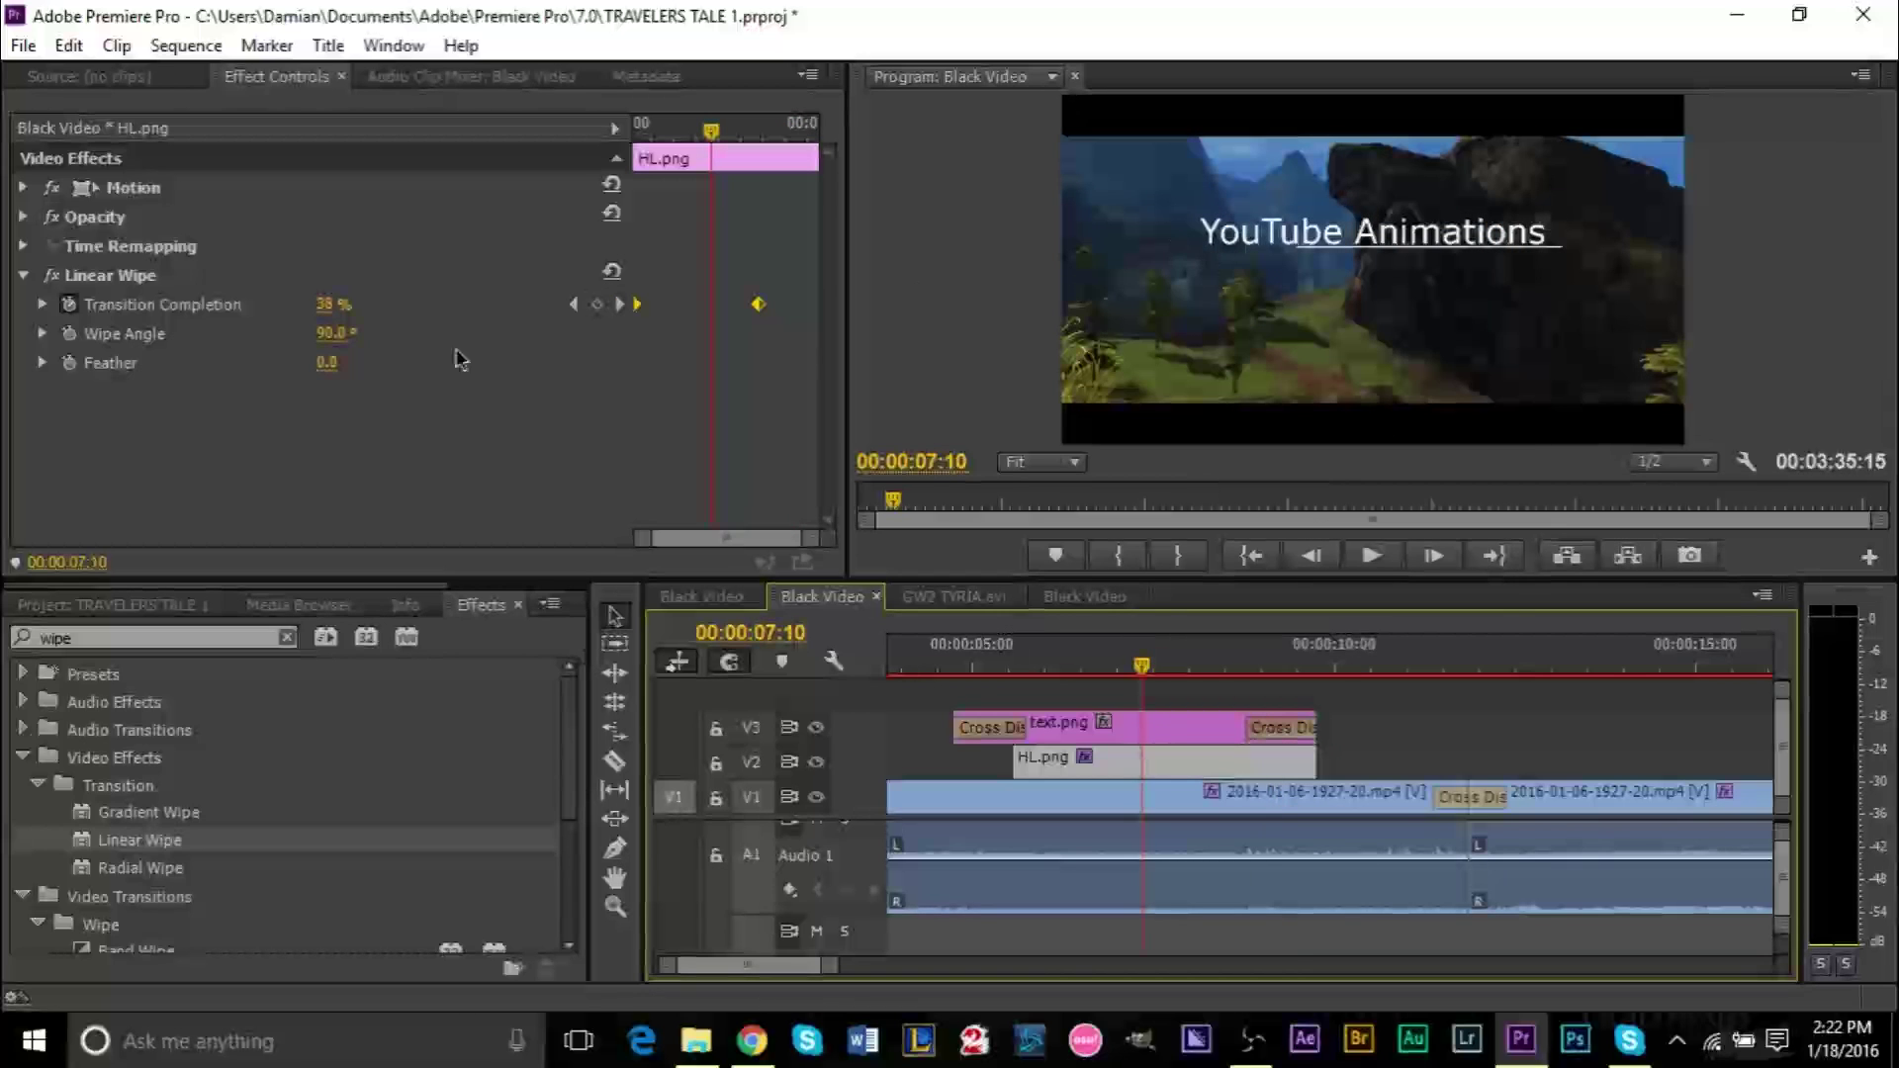
pyautogui.click(343, 343)
pyautogui.write('-')
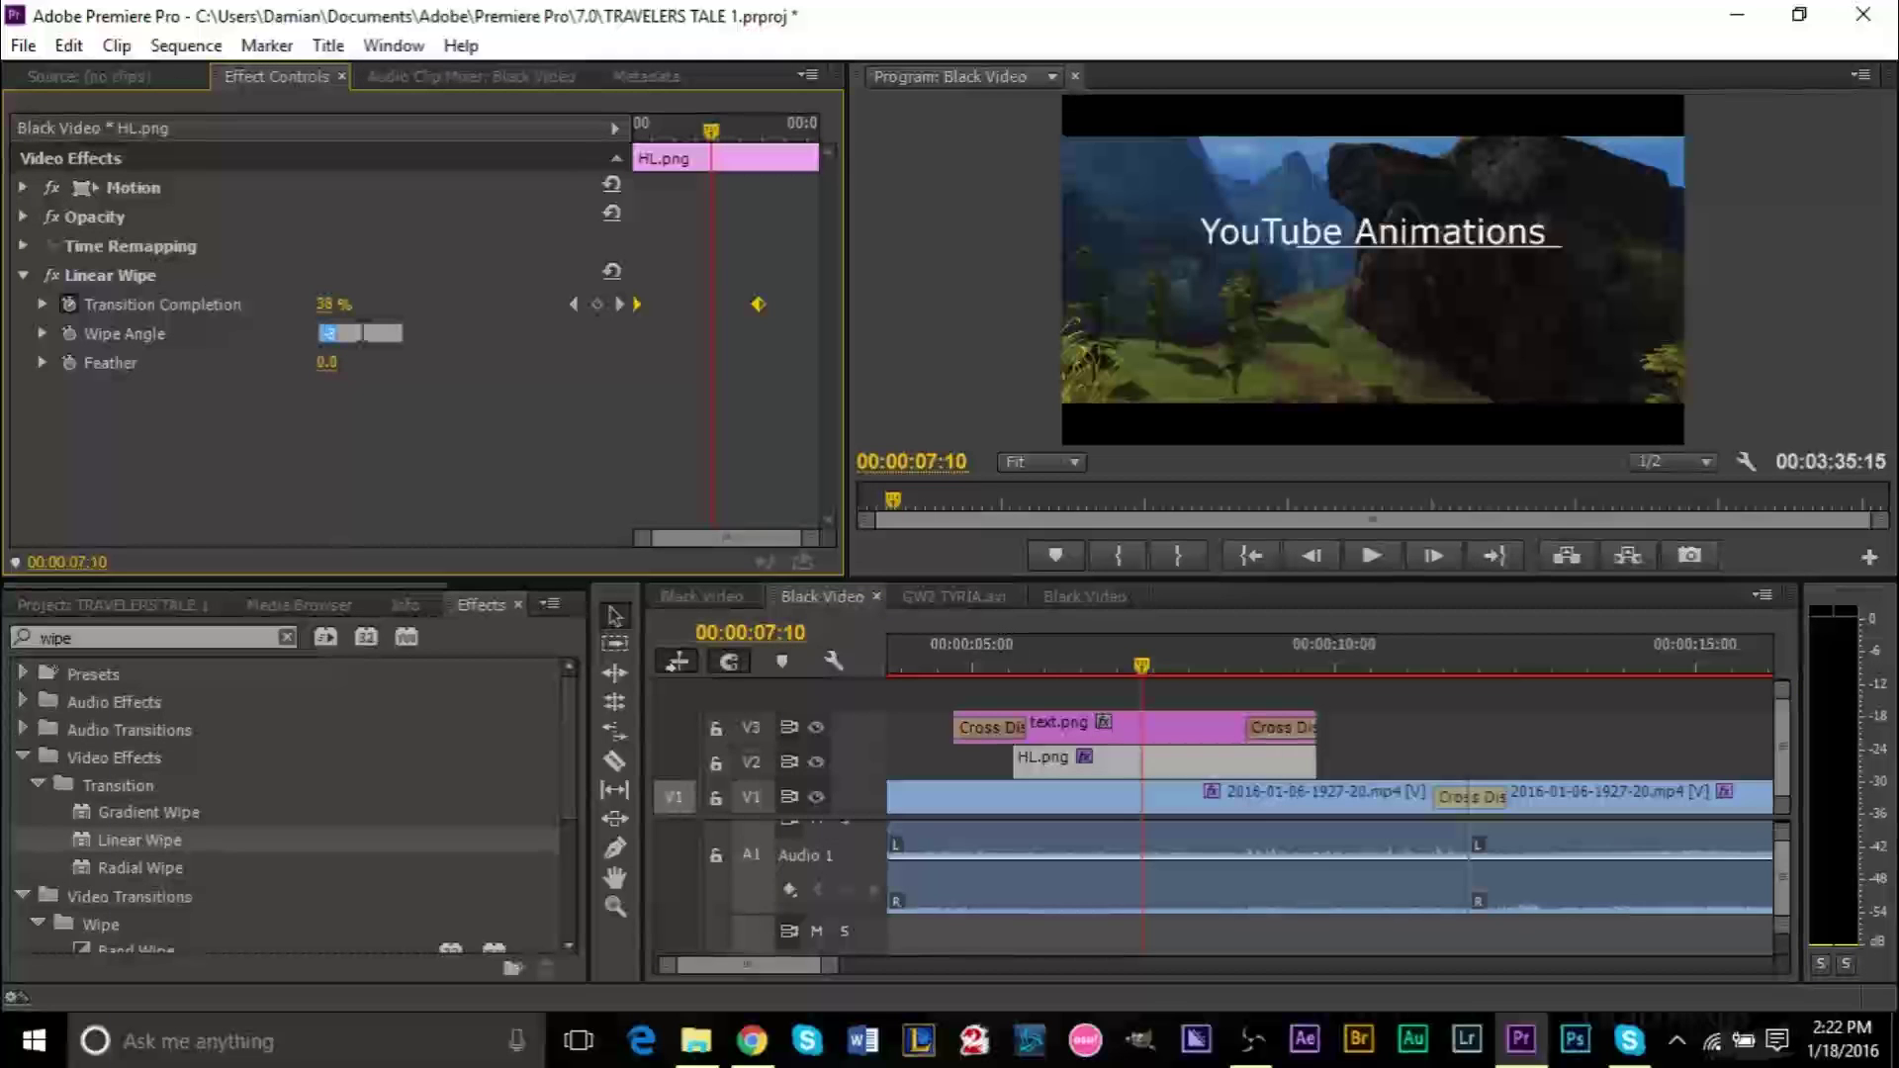
pyautogui.write('90')
pyautogui.press('Return')
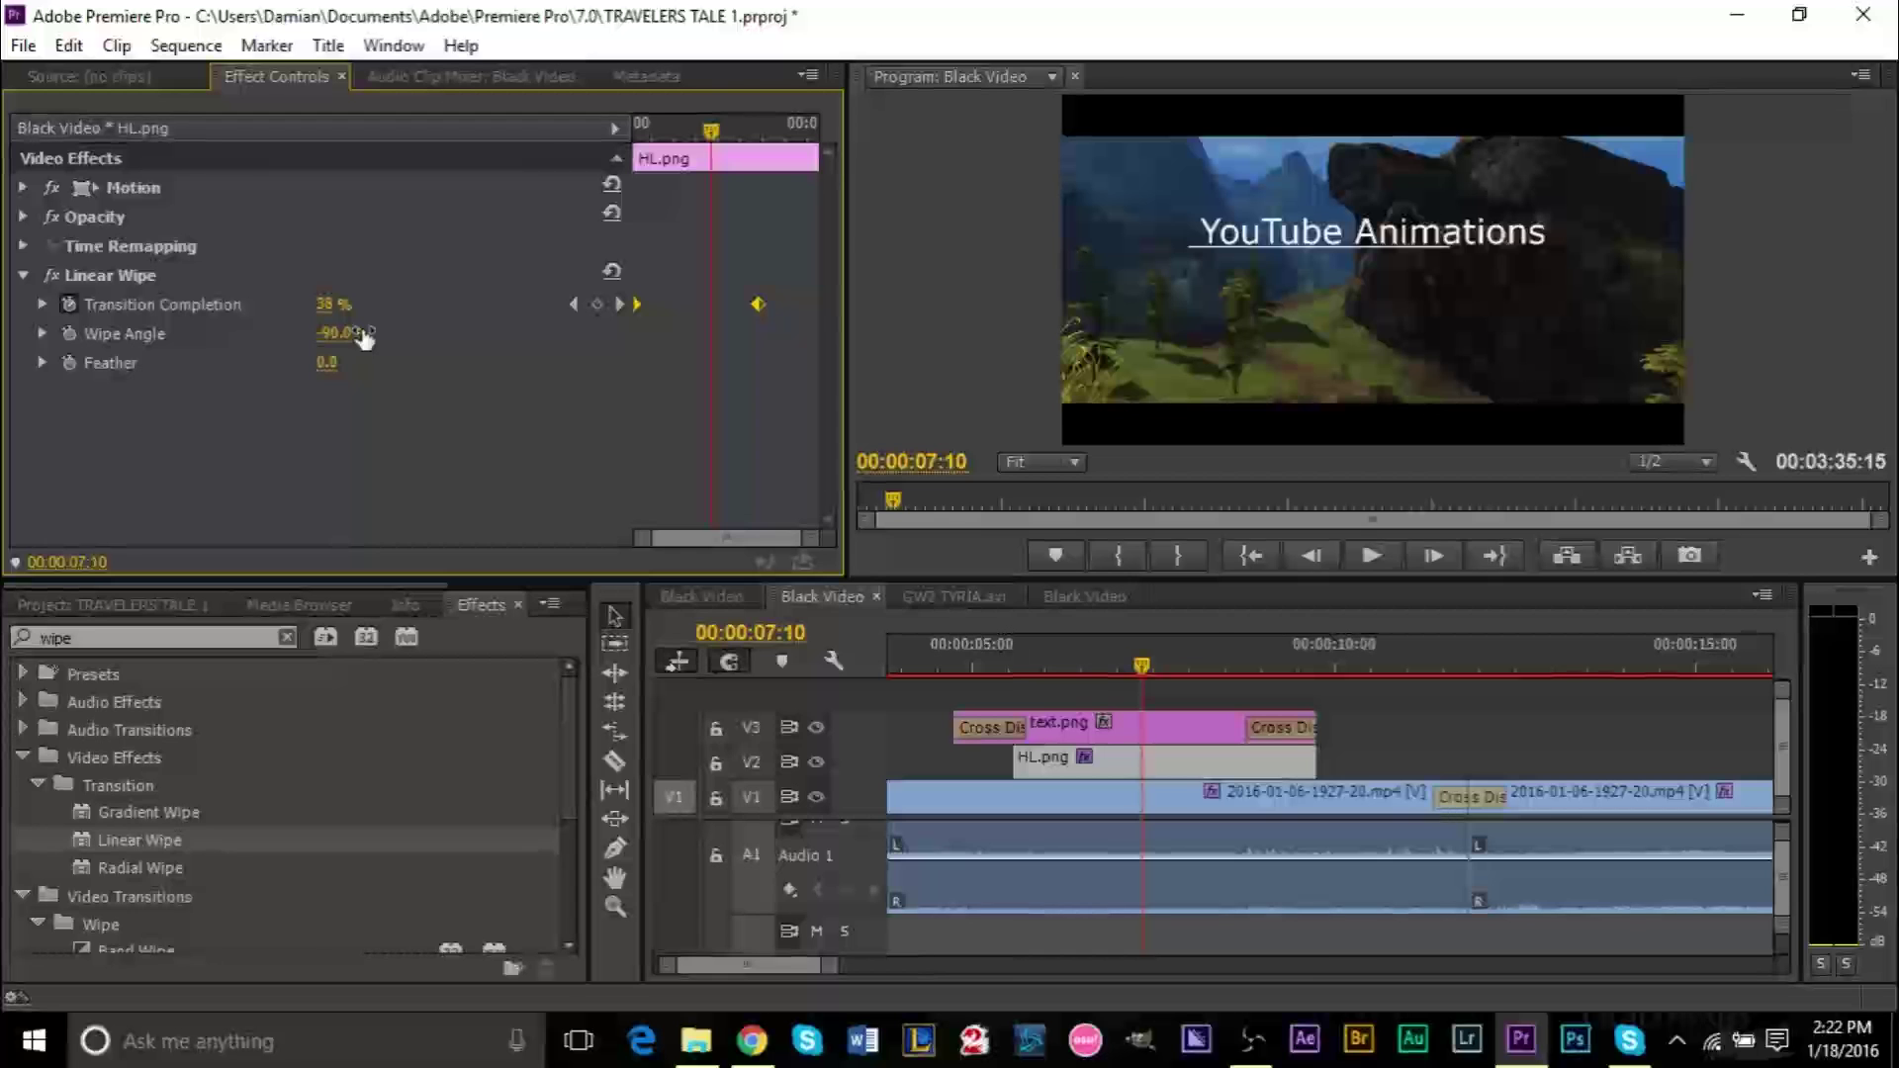
pyautogui.moveTo(1023, 665); pyautogui.dragTo(962, 669)
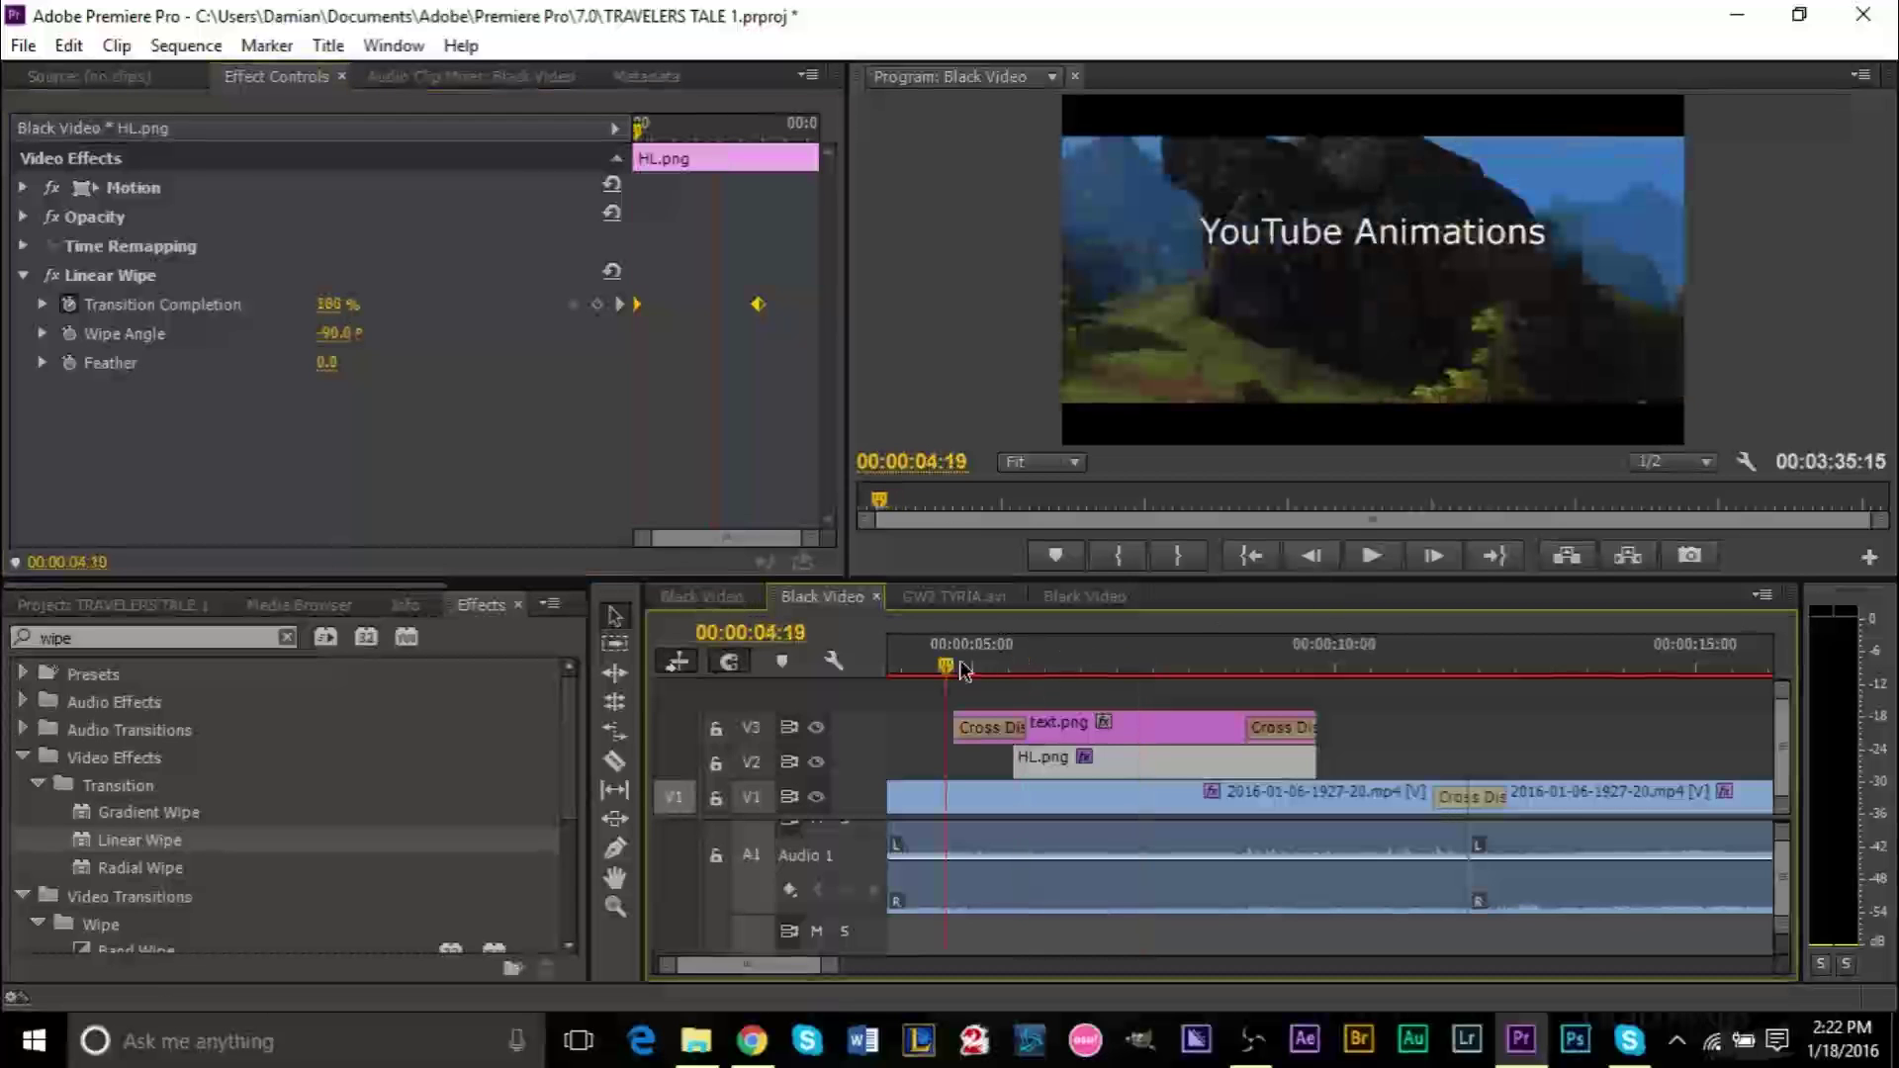
pyautogui.press('space')
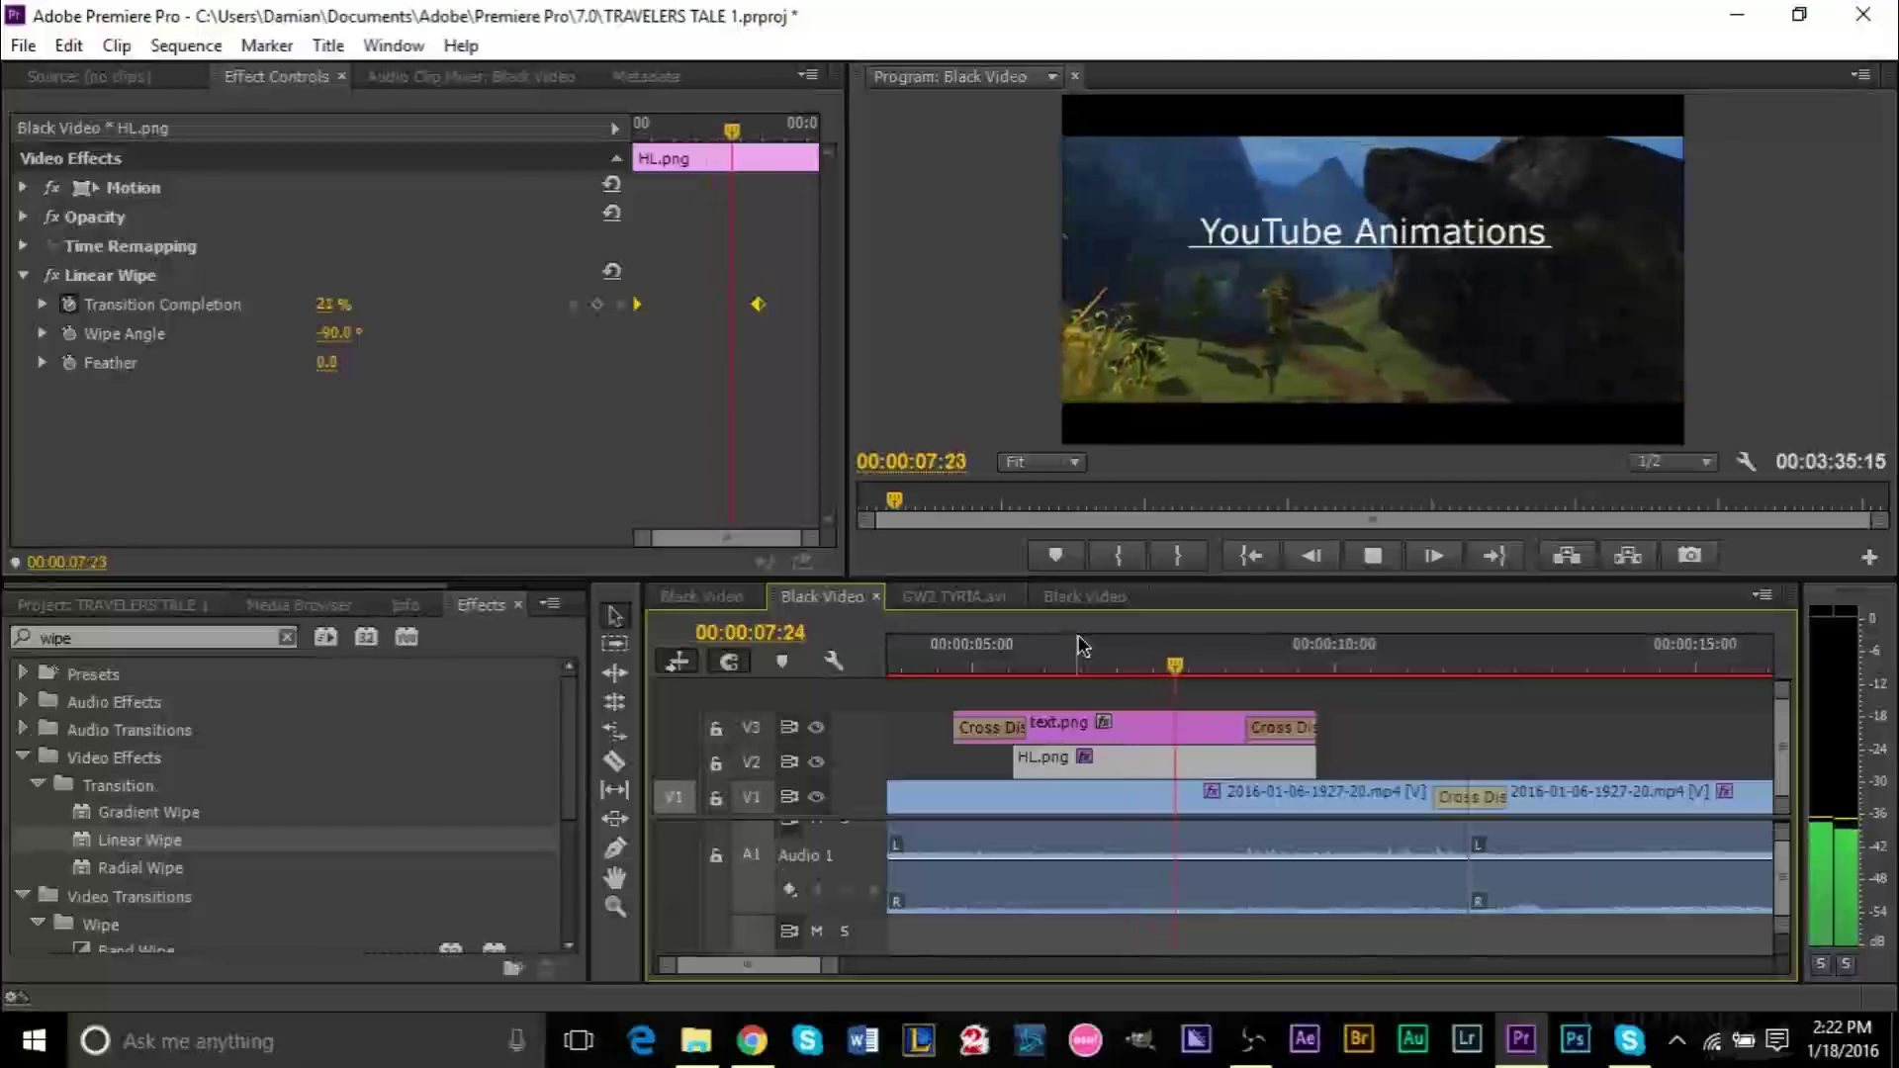
pyautogui.press('space')
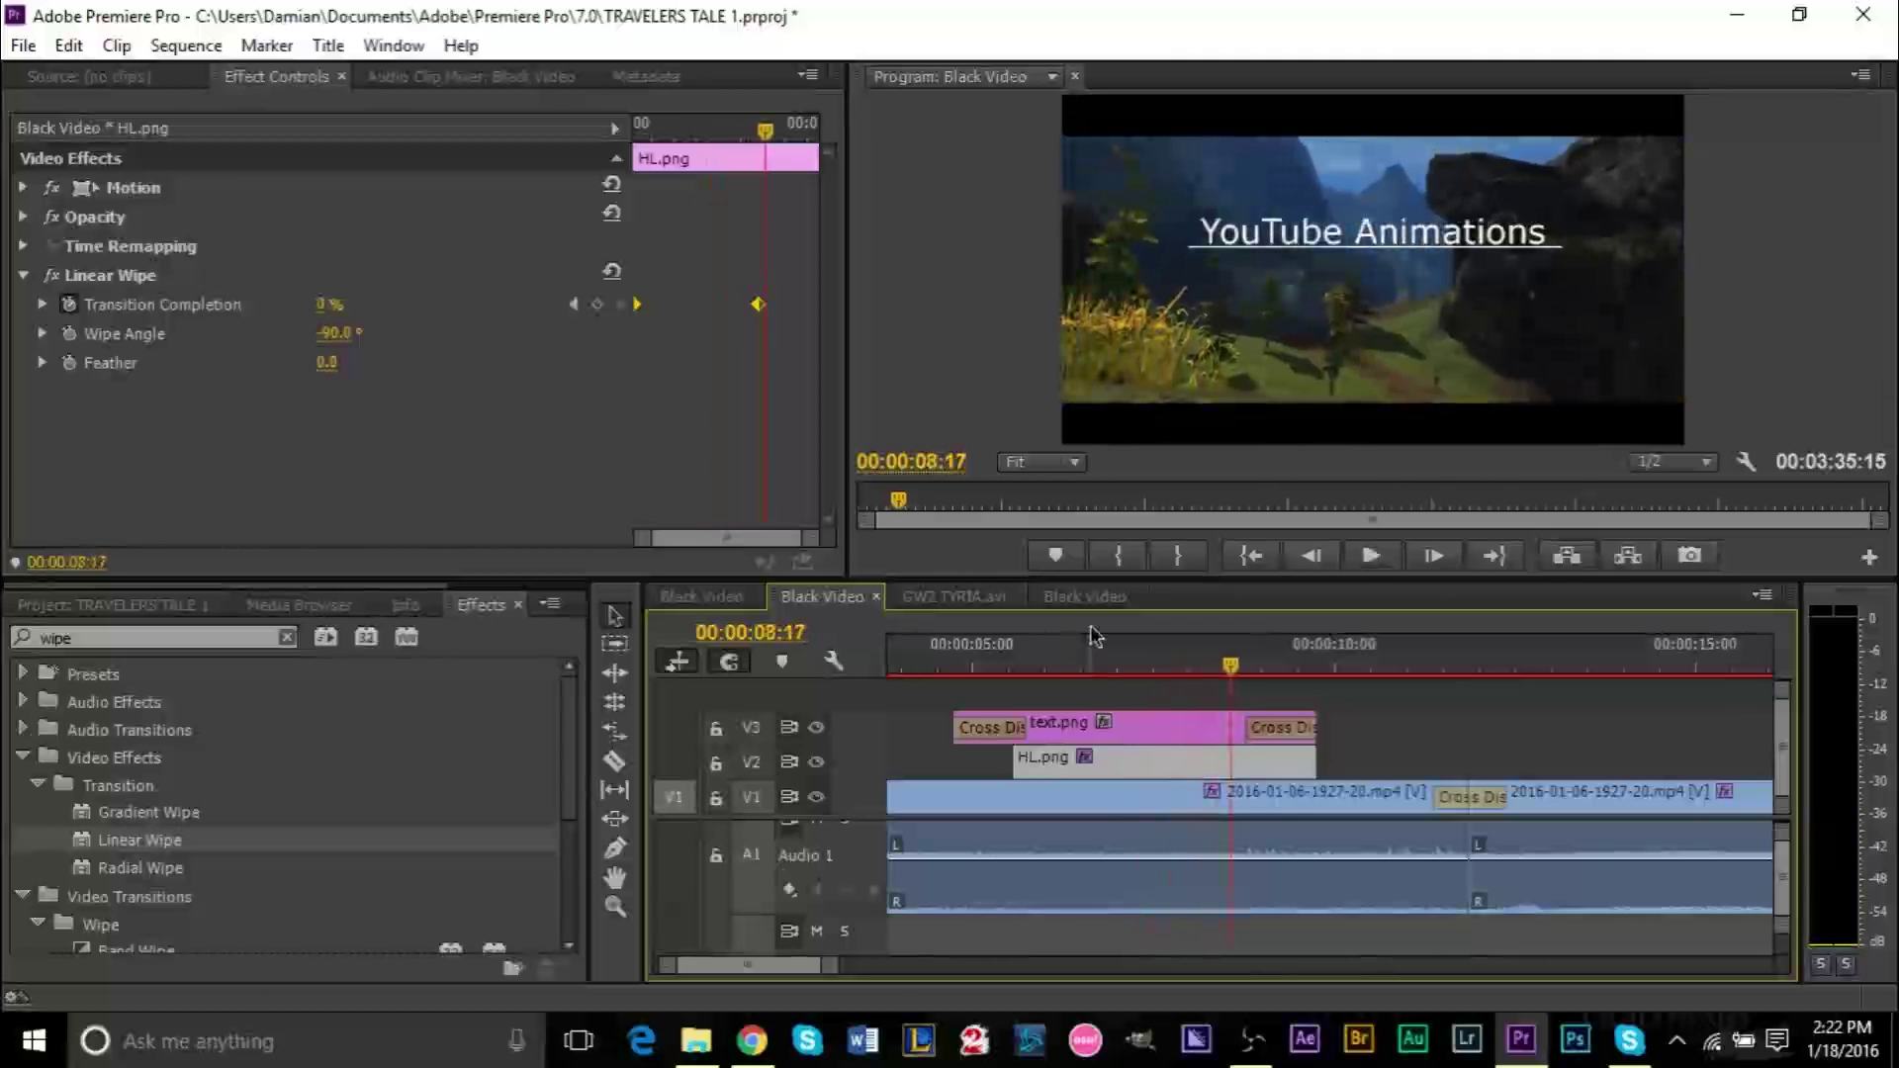
# - Find Cross Dissolve, add it to the end of the HL.png clip, and play back the title from the clip's start
pyautogui.doubleClick(236, 641)
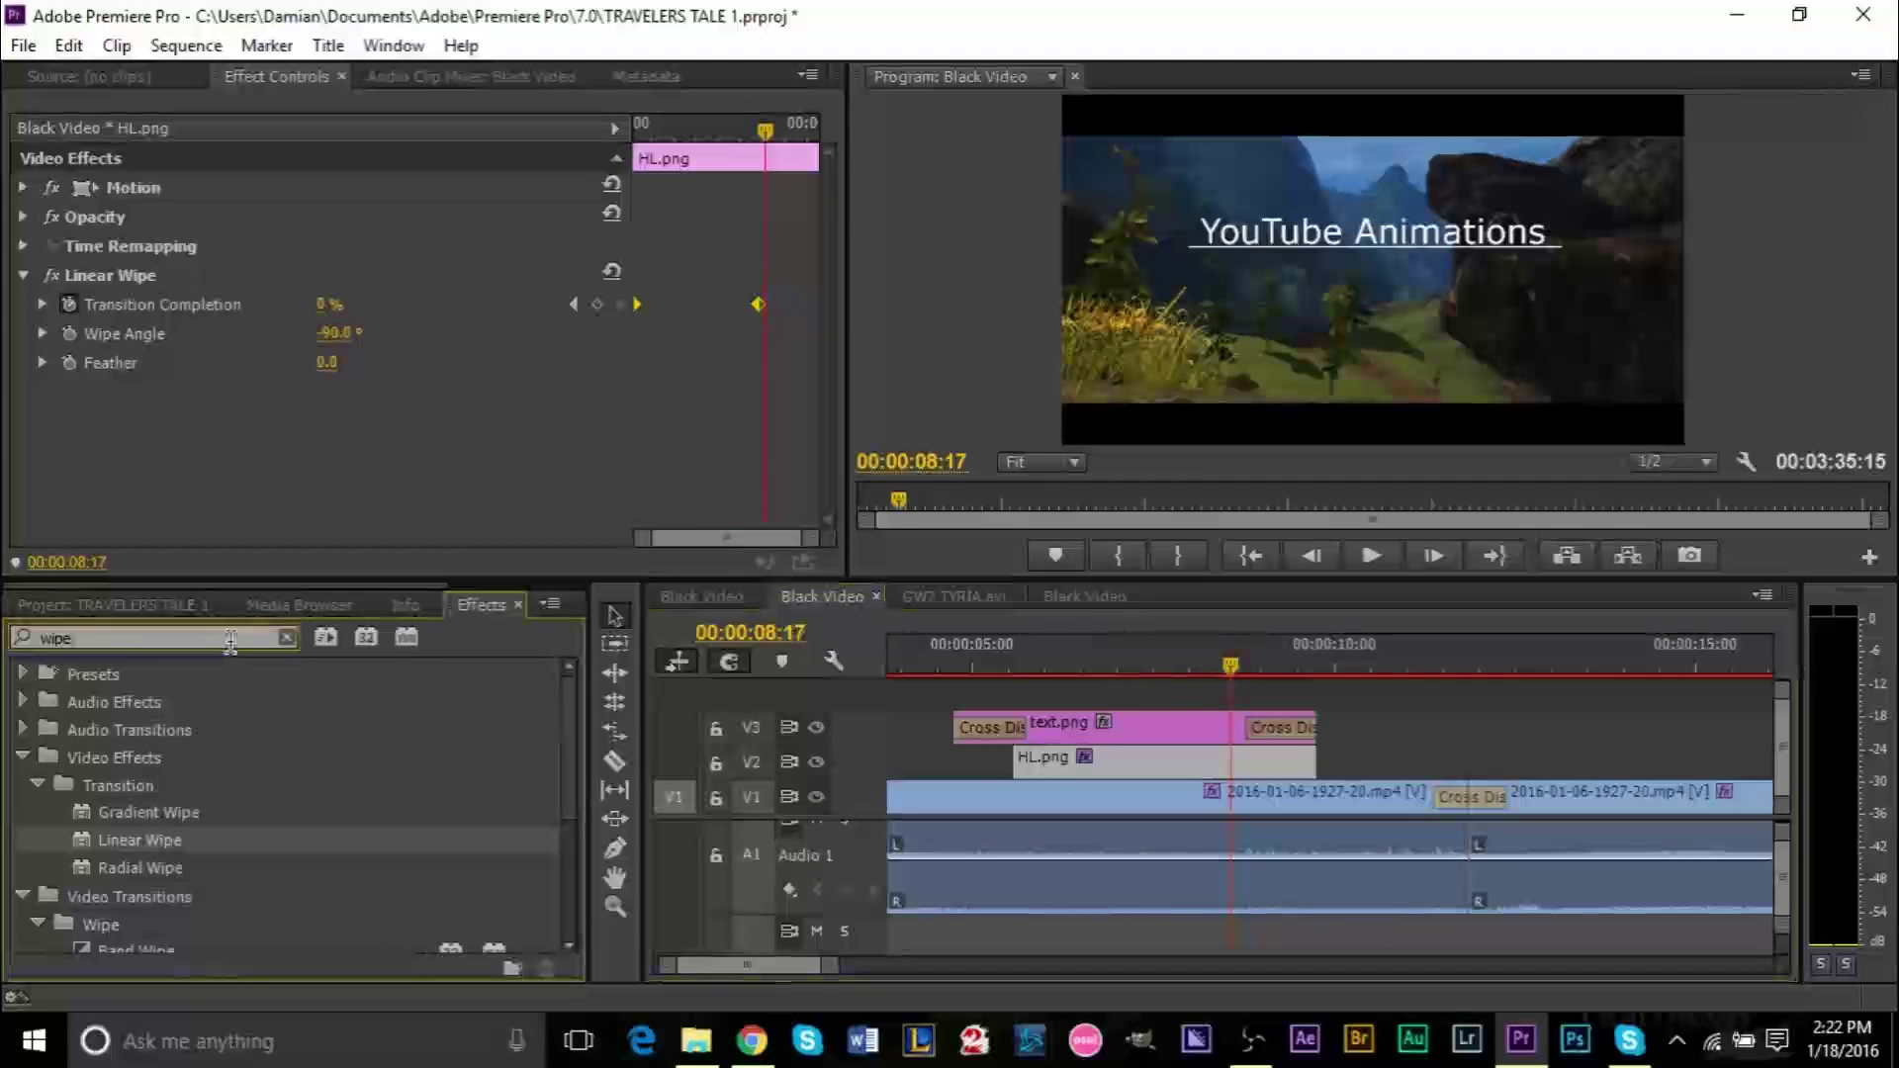
pyautogui.write('crp')
pyautogui.press('BackSpace')
pyautogui.write('oss')
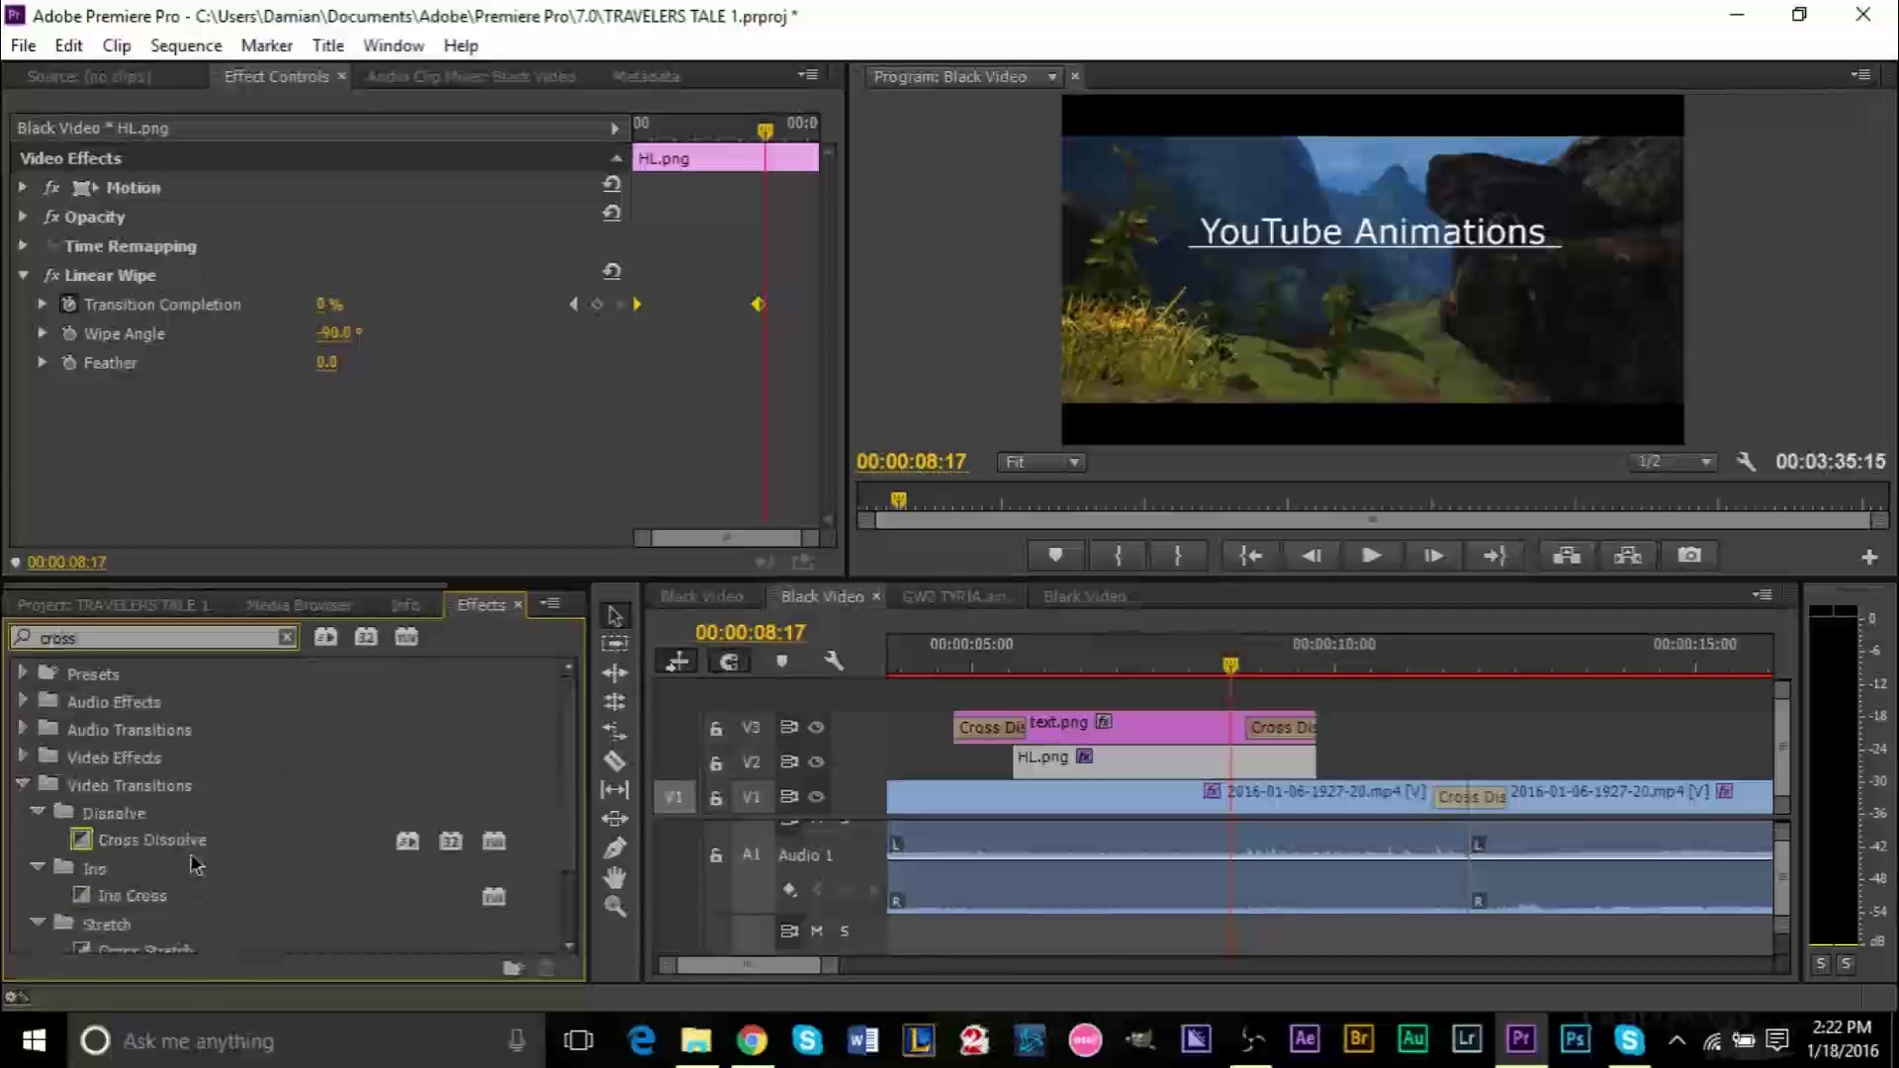
pyautogui.moveTo(196, 843); pyautogui.dragTo(1320, 771)
pyautogui.click(1017, 656)
pyautogui.press('space')
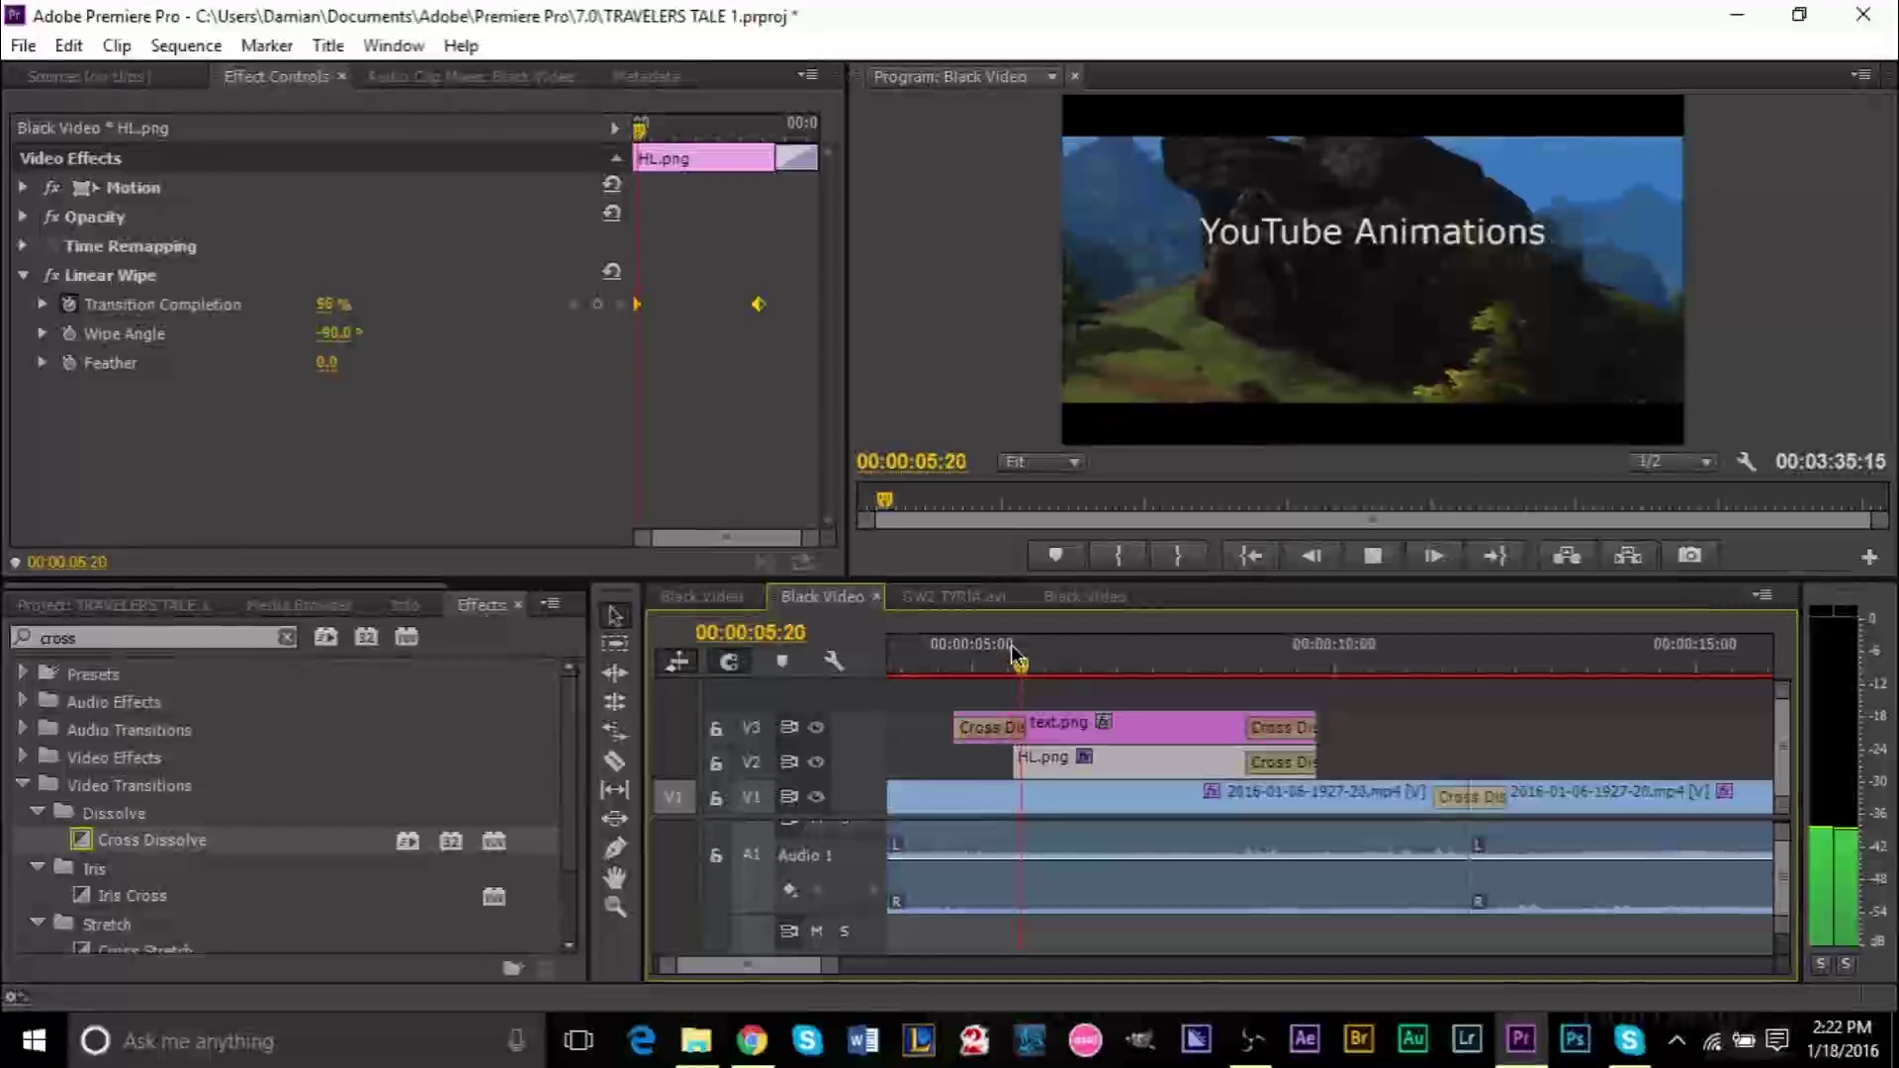